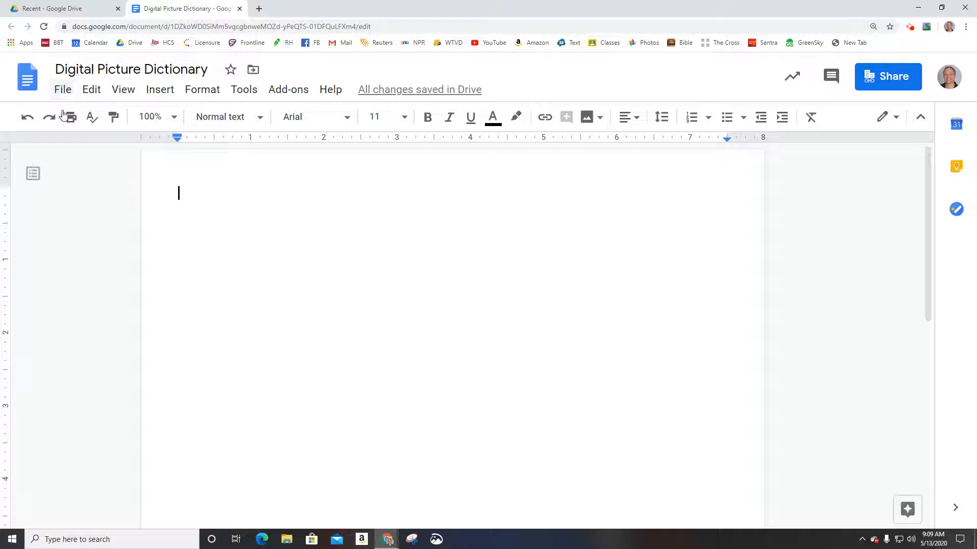
Insert a table with four columns and one row, and centre-align all its cells.
{"action": "left_click", "coordinate": [156, 92]}
{"action": "mouse_move", "coordinate": [179, 142]}
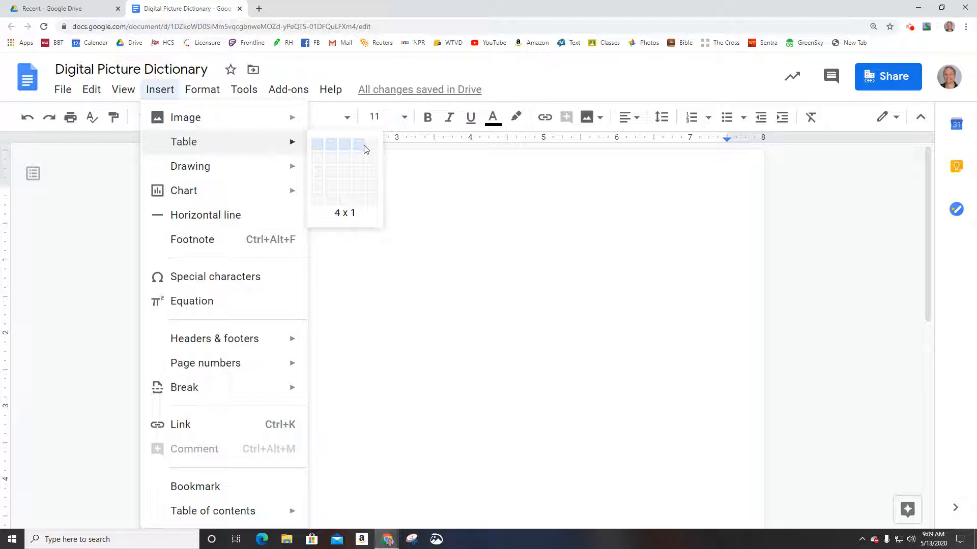
{"action": "left_click", "coordinate": [359, 147]}
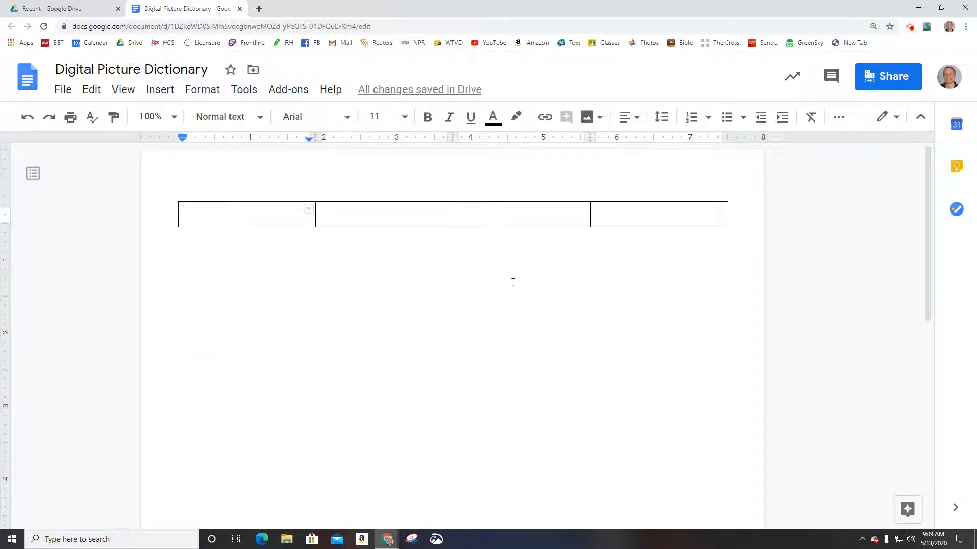
{"action": "left_click", "coordinate": [625, 218], "text": "shift"}
{"action": "left_click", "coordinate": [609, 116]}
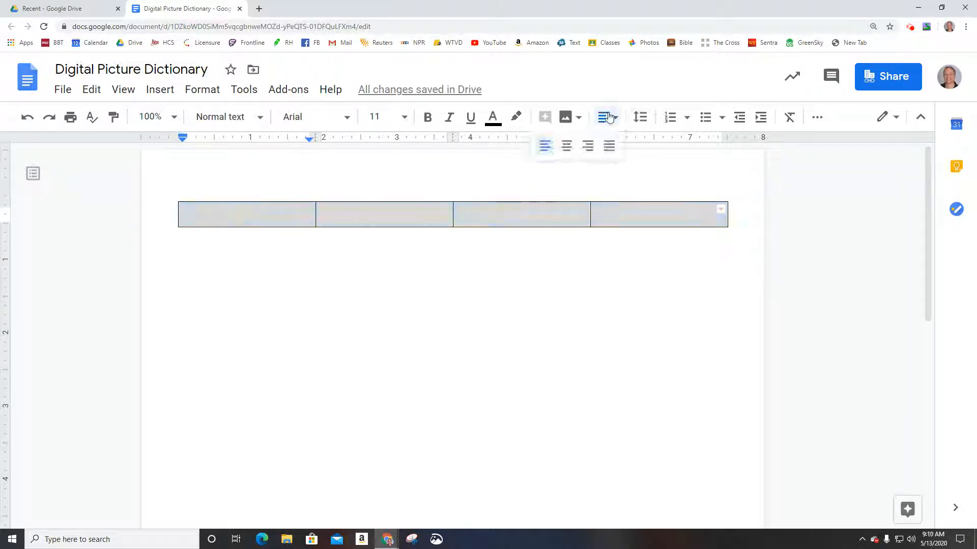
{"action": "left_click", "coordinate": [565, 147]}
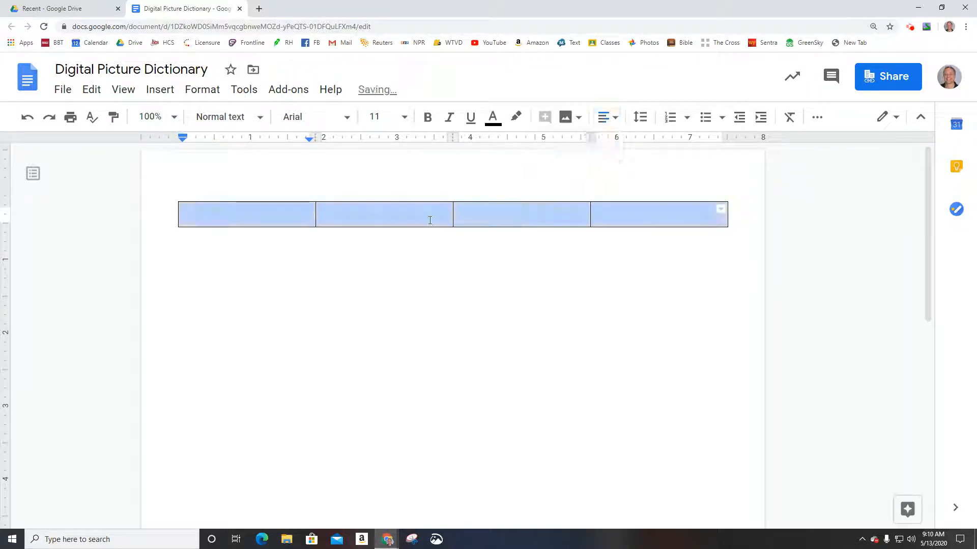
Enter the headings WORD and DEFINITION in the first two cells, correcting the spelling of DEFINITION.
{"action": "left_click", "coordinate": [283, 220]}
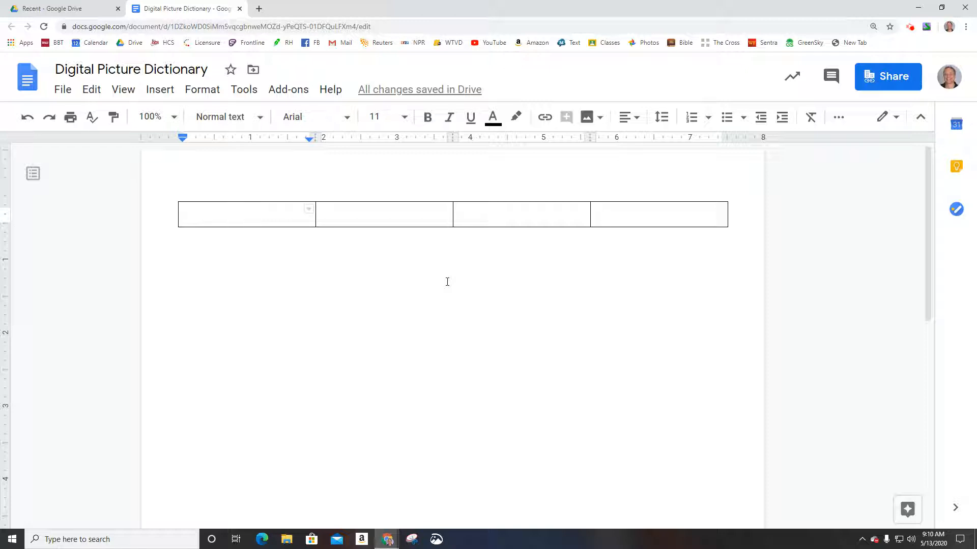
{"action": "type", "text": "WORD"}
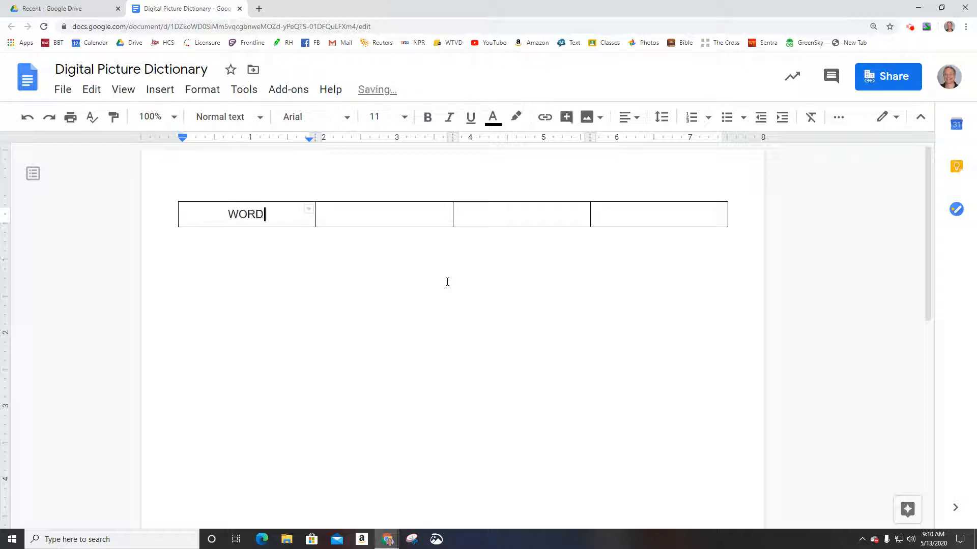
{"action": "key", "text": "Tab"}
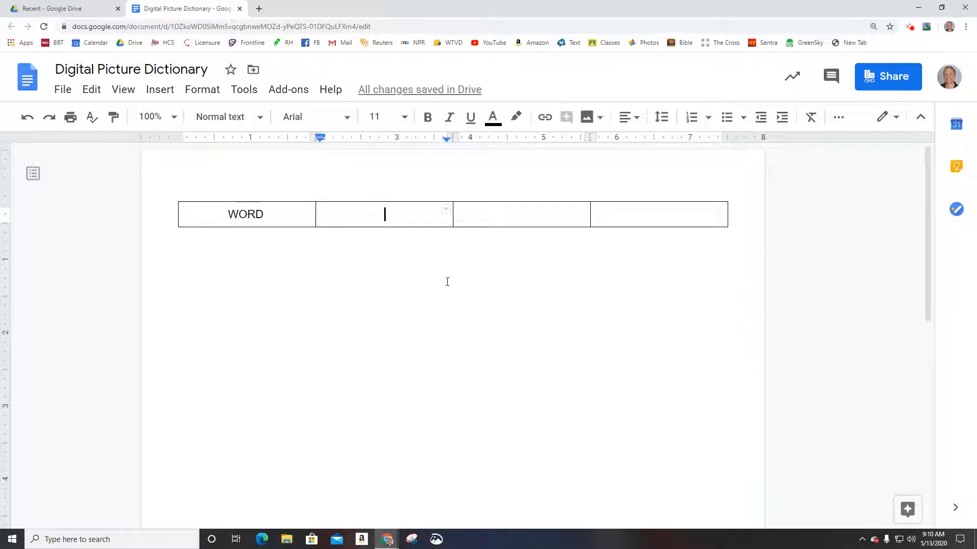
{"action": "type", "text": "DEFI"}
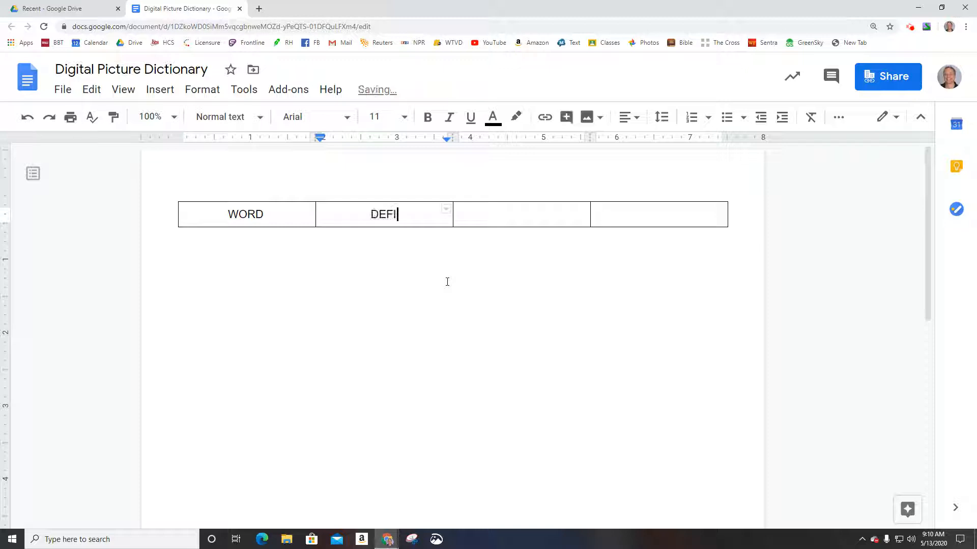
{"action": "type", "text": "NTION"}
{"action": "key", "text": "Tab"}
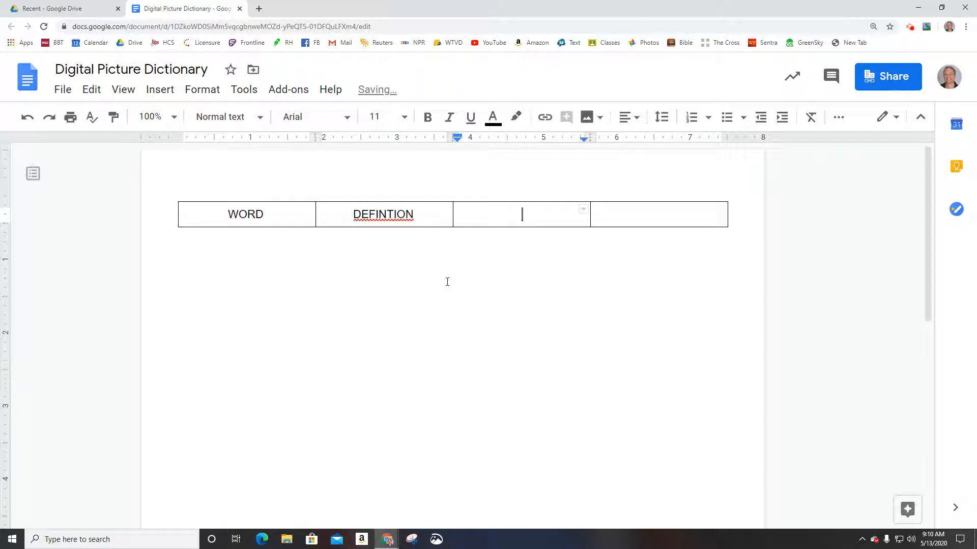
{"action": "left_click", "coordinate": [388, 214]}
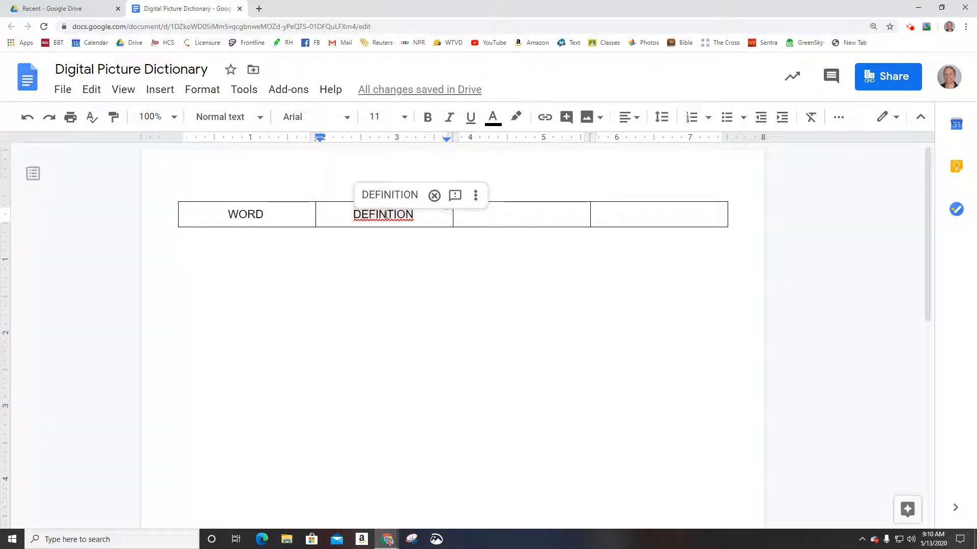
{"action": "type", "text": "I"}
Enter the headings IMAGE and EXAMPLE in the last two cells and add a second row to the table.
{"action": "left_click", "coordinate": [507, 221]}
{"action": "type", "text": "IMAGE"}
{"action": "key", "text": "Tab"}
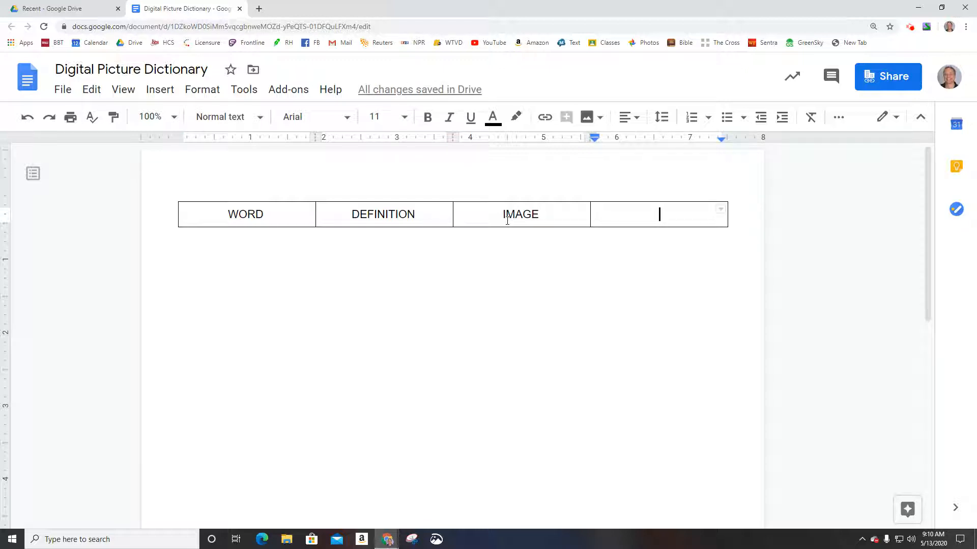
{"action": "type", "text": "EXAMPLE"}
{"action": "key", "text": "Tab"}
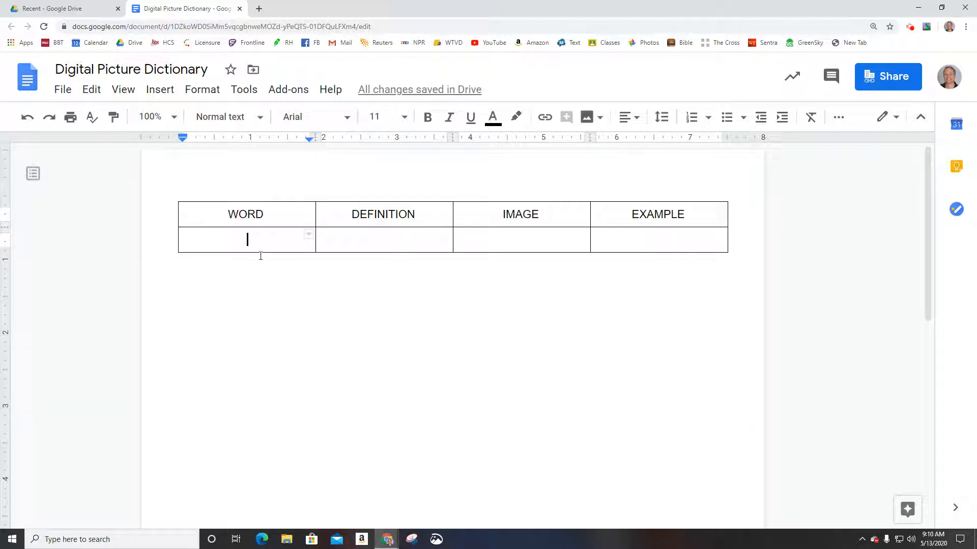
Fill all four header row cells with a green background colour.
{"action": "left_click", "coordinate": [282, 213]}
{"action": "left_click", "coordinate": [694, 214], "text": "shift"}
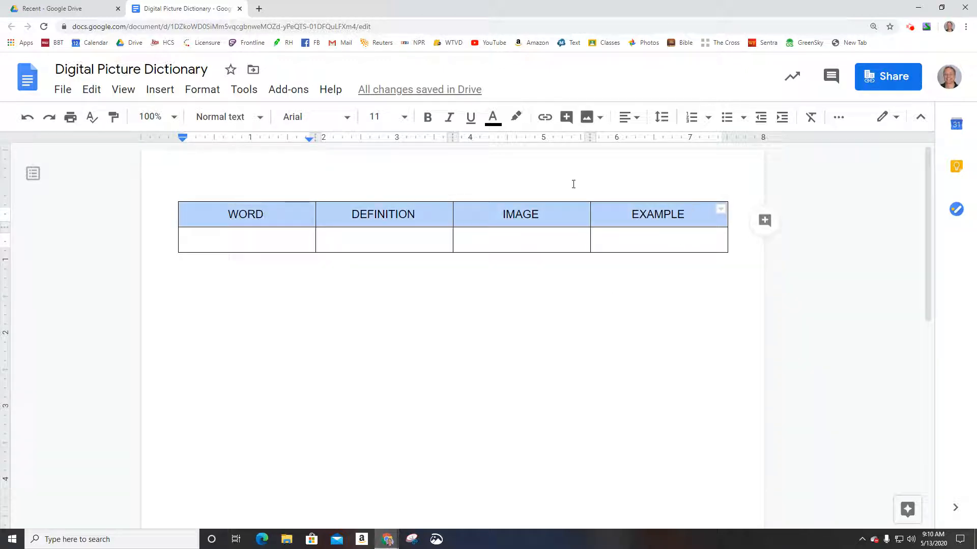
{"action": "left_click", "coordinate": [839, 118]}
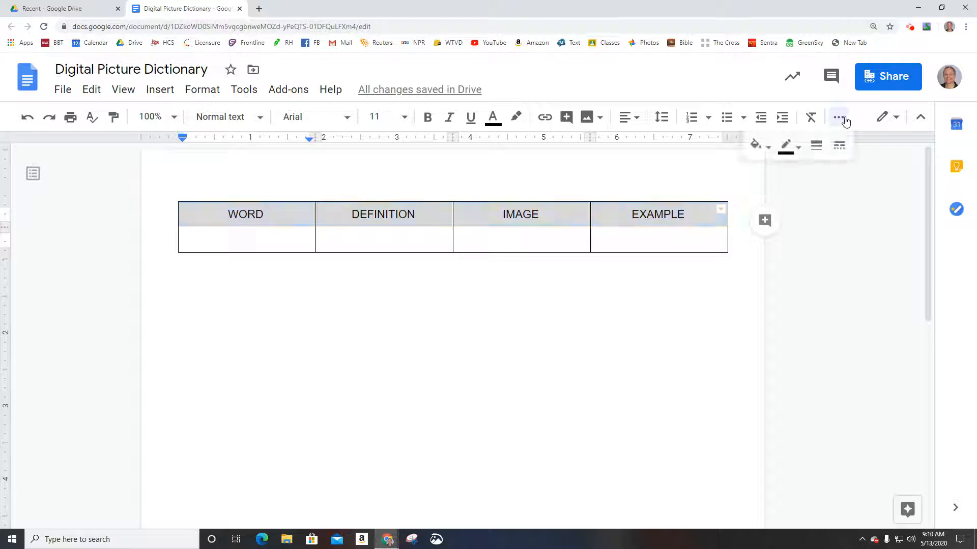
{"action": "left_click", "coordinate": [756, 145]}
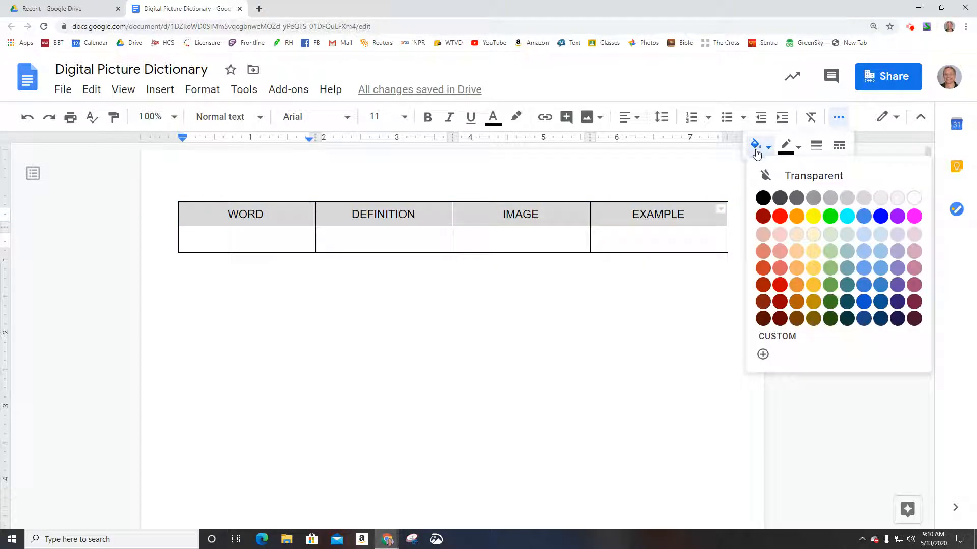
{"action": "left_click", "coordinate": [830, 216]}
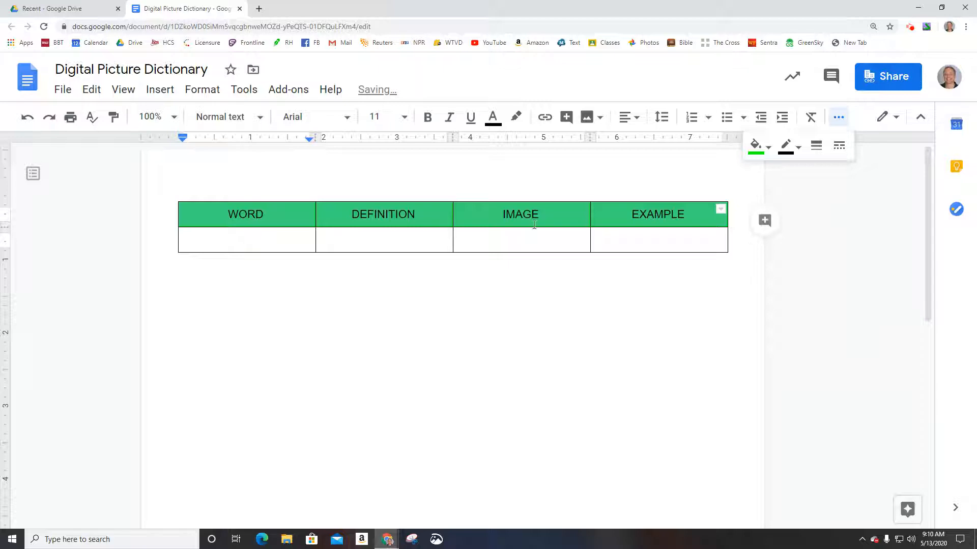
{"action": "left_click", "coordinate": [756, 145]}
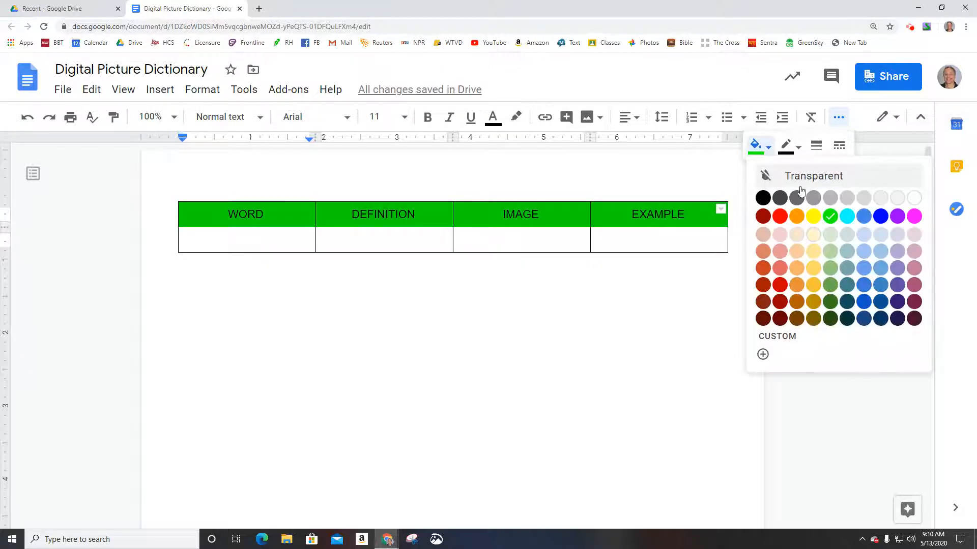
{"action": "left_click", "coordinate": [829, 217]}
Set the background colour of the header row cells to yellow.
{"action": "left_click", "coordinate": [766, 149]}
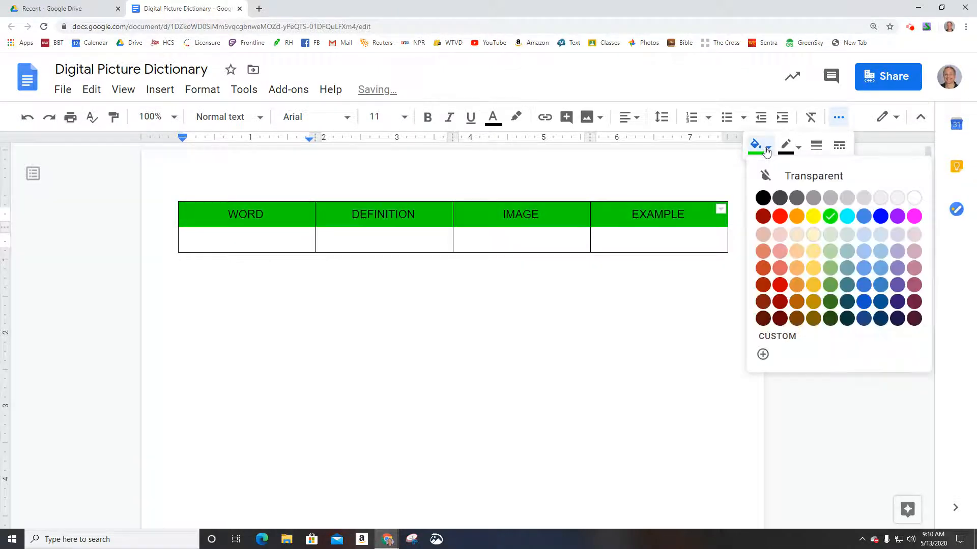
{"action": "left_click", "coordinate": [812, 216]}
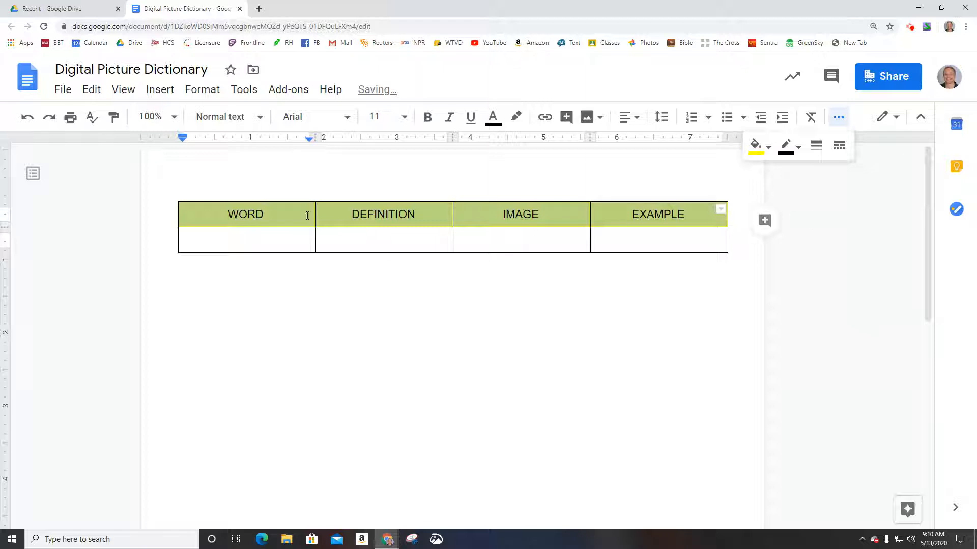
{"action": "left_click", "coordinate": [290, 234]}
Make the header row text bold and set its font size to 12.
{"action": "left_click", "coordinate": [298, 213]}
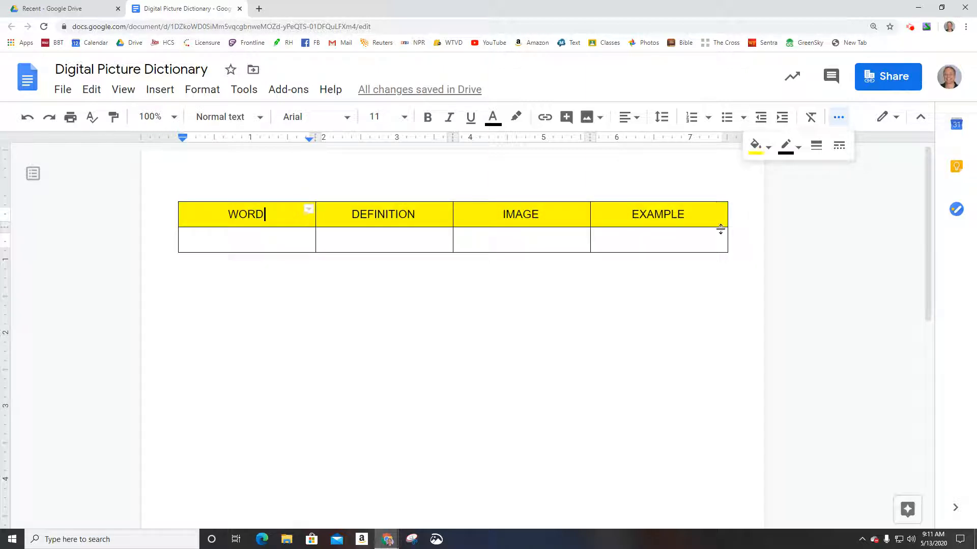
{"action": "left_click", "coordinate": [705, 210], "text": "shift"}
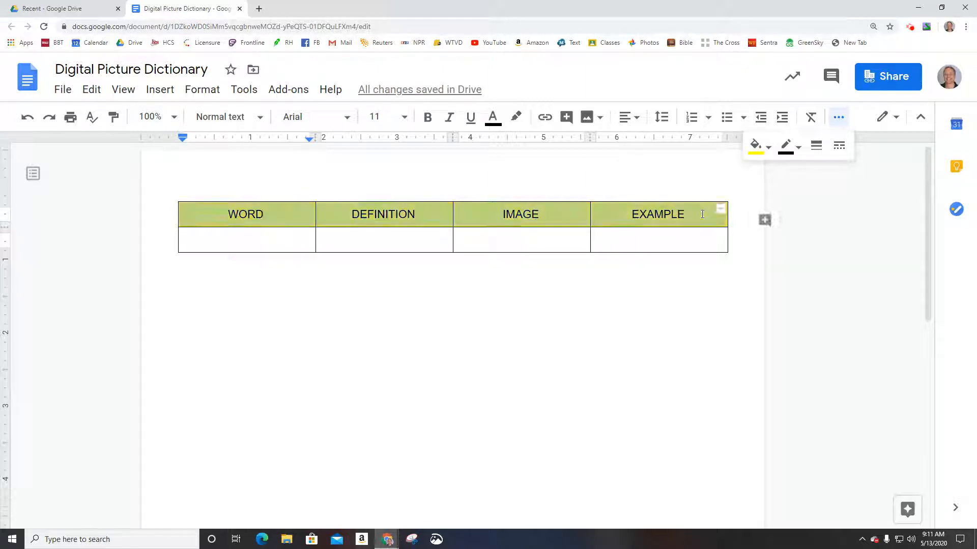
{"action": "left_click", "coordinate": [428, 119]}
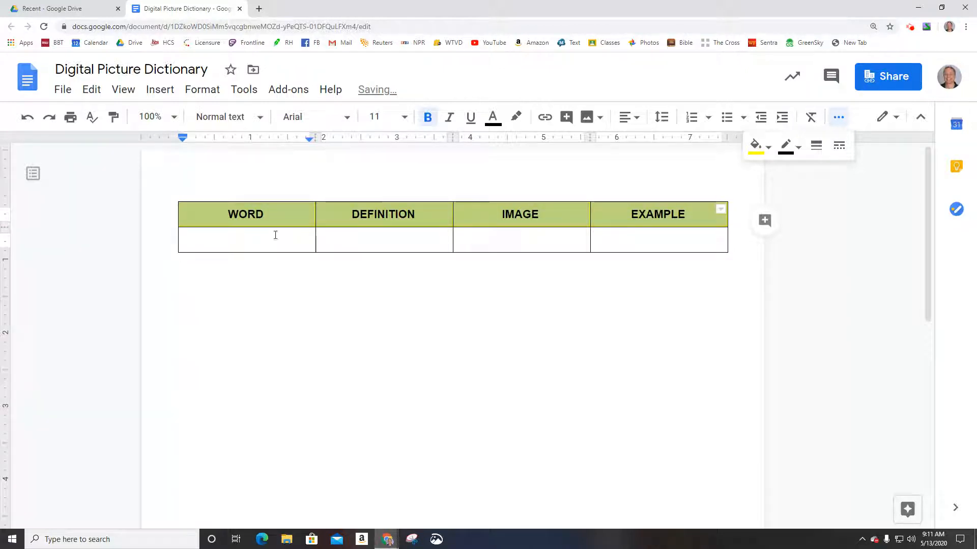
{"action": "left_click", "coordinate": [411, 121]}
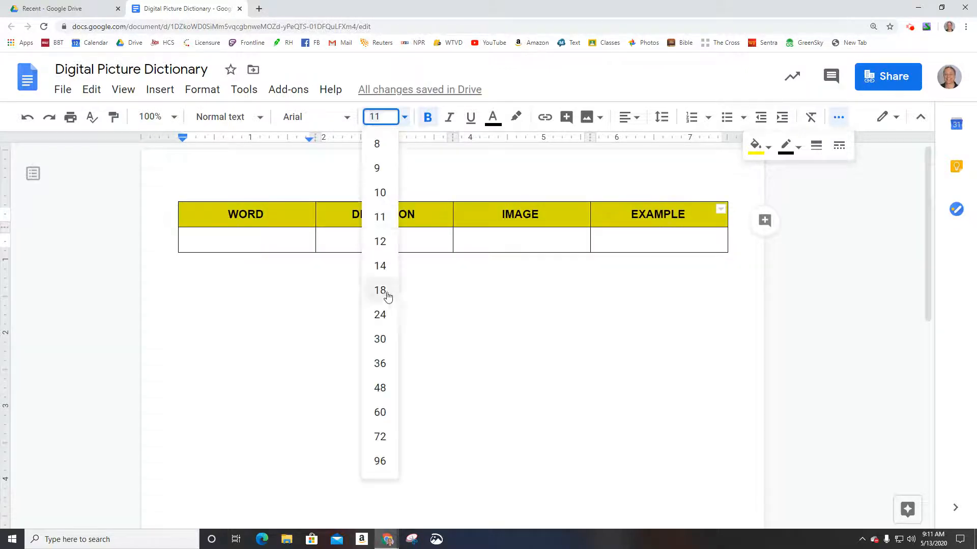
{"action": "left_click", "coordinate": [387, 240]}
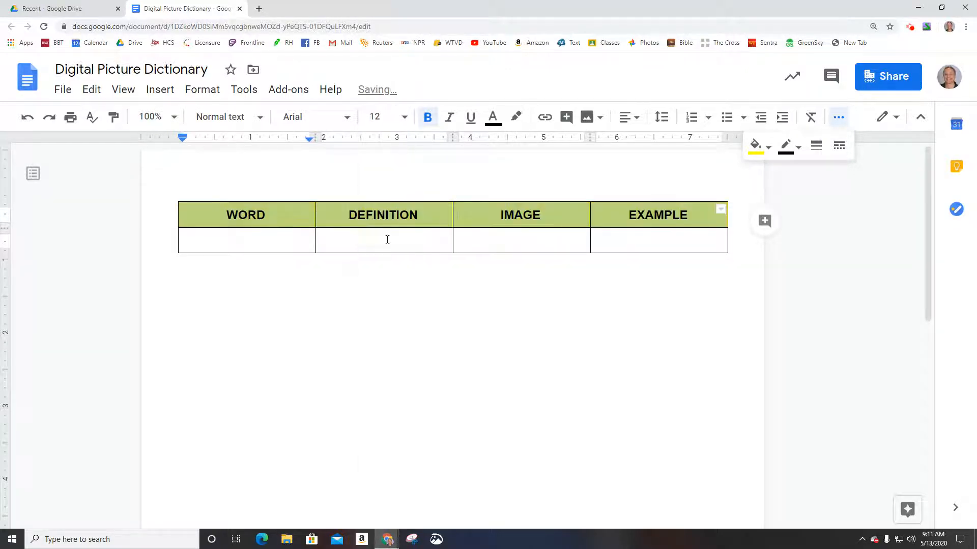
Enter the word "atom" in the second row with the definition "the smallest unit of an element".
{"action": "left_click", "coordinate": [299, 241]}
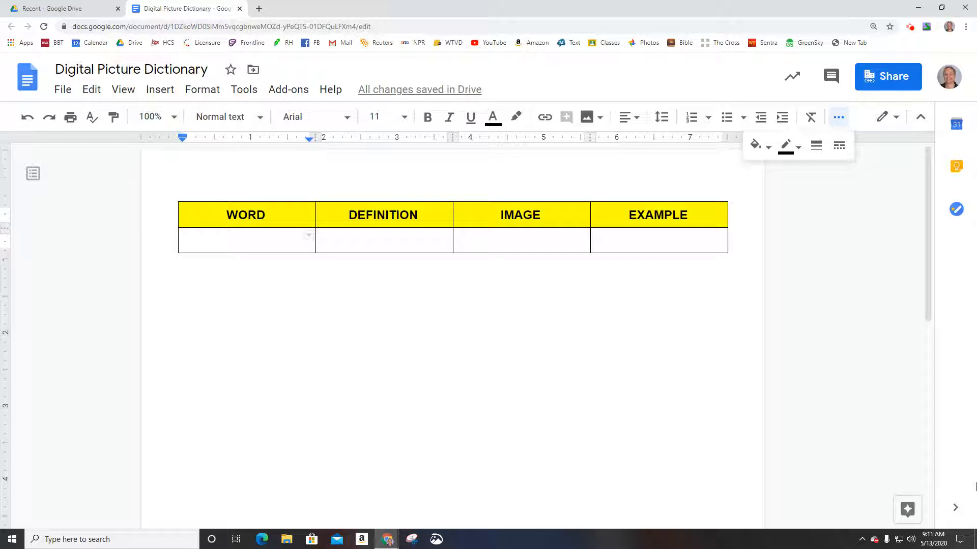
{"action": "type", "text": "atom"}
{"action": "key", "text": "Tab"}
{"action": "type", "text": "the smalle"}
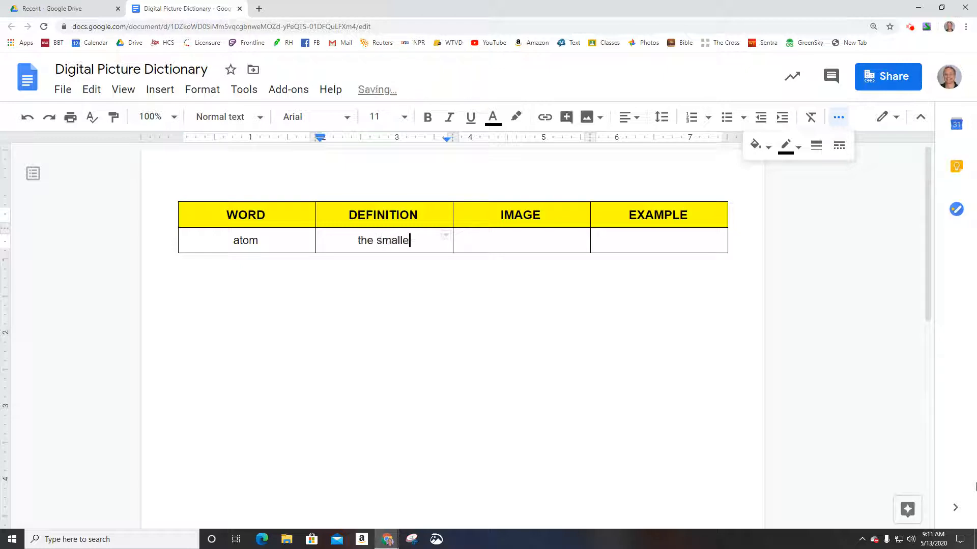
{"action": "type", "text": "st unit "}
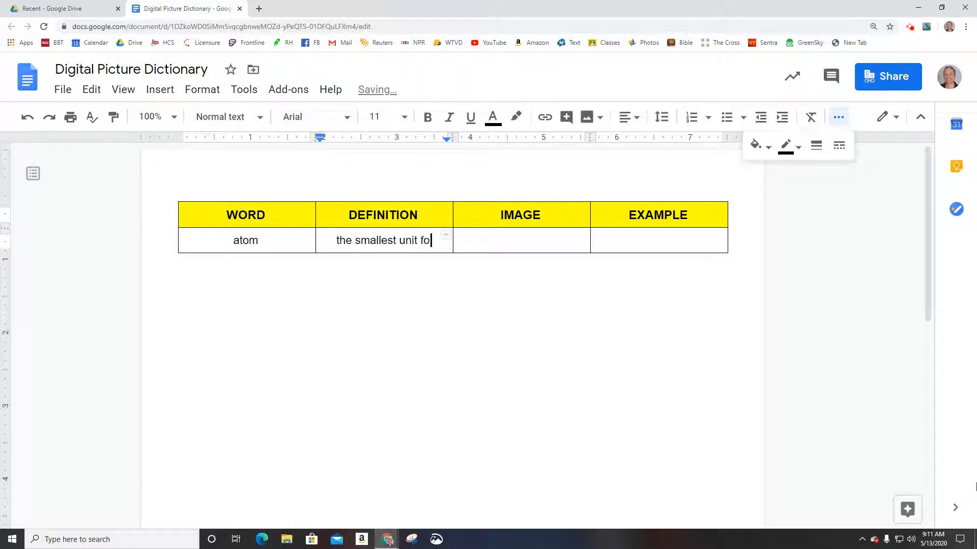
{"action": "type", "text": "of an element"}
{"action": "key", "text": "Tab"}
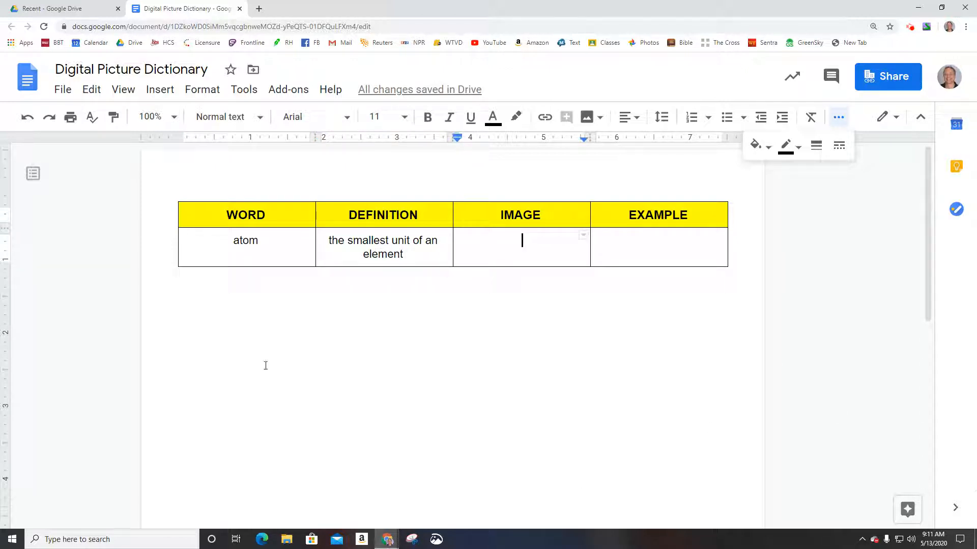
Search the web for images of "atom" to place in the second row's IMAGE cell.
{"action": "left_click", "coordinate": [158, 90]}
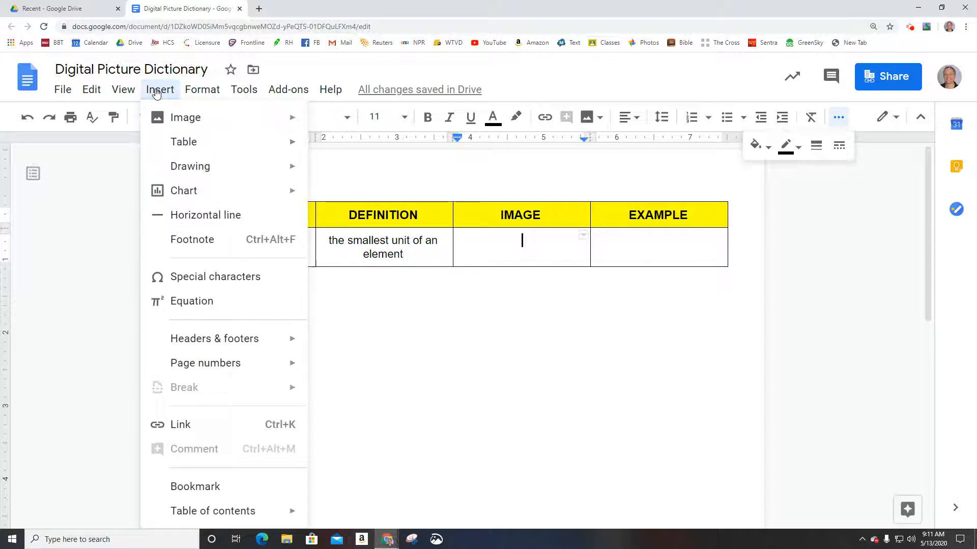
{"action": "mouse_move", "coordinate": [172, 123]}
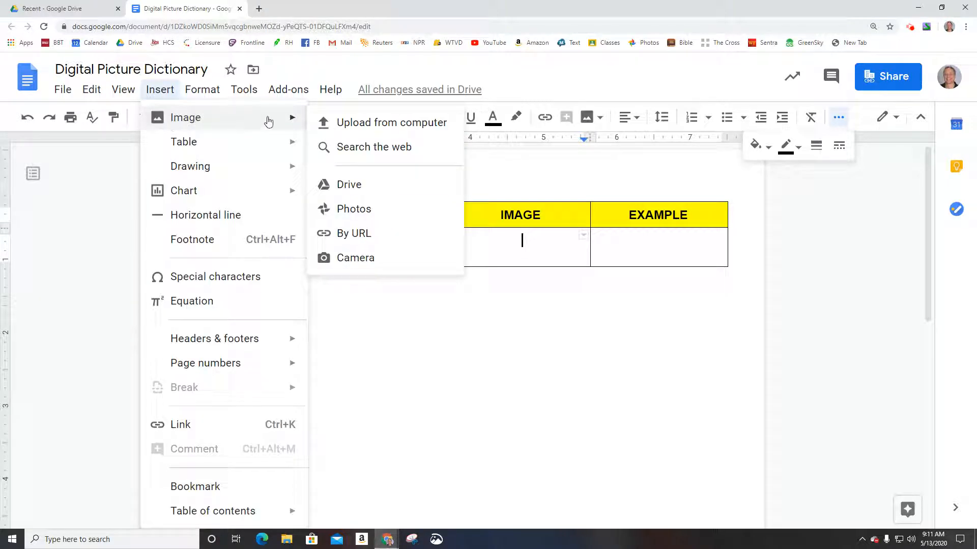
{"action": "left_click", "coordinate": [372, 149]}
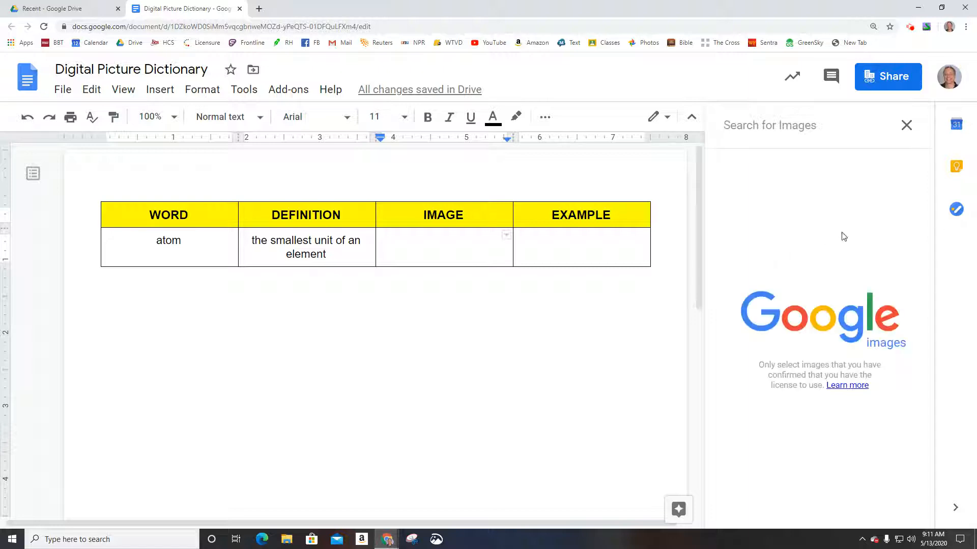
{"action": "left_click", "coordinate": [818, 131]}
{"action": "type", "text": "atom"}
{"action": "key", "text": "Return"}
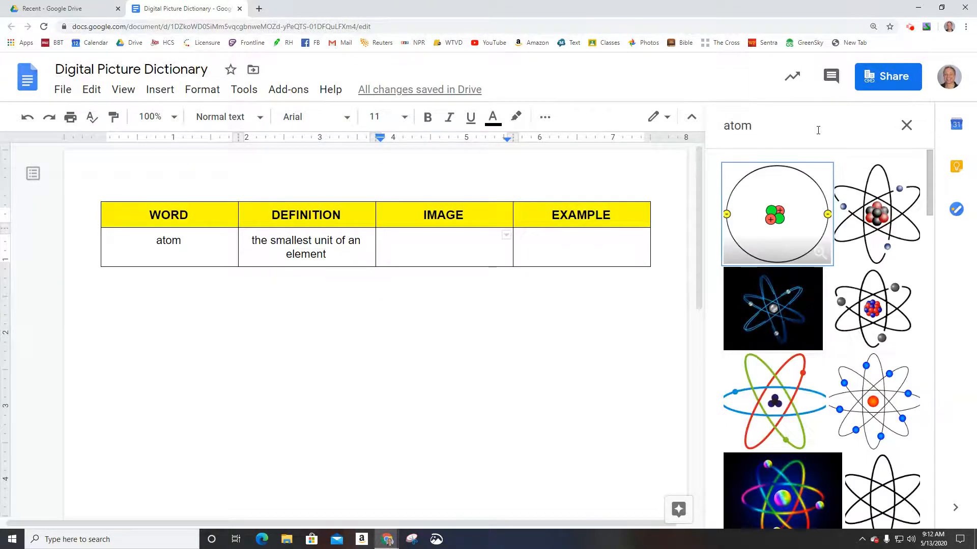
Insert the atom picture with blue electrons around an orange nucleus into the IMAGE cell.
{"action": "left_click", "coordinate": [869, 387]}
{"action": "left_click", "coordinate": [870, 389]}
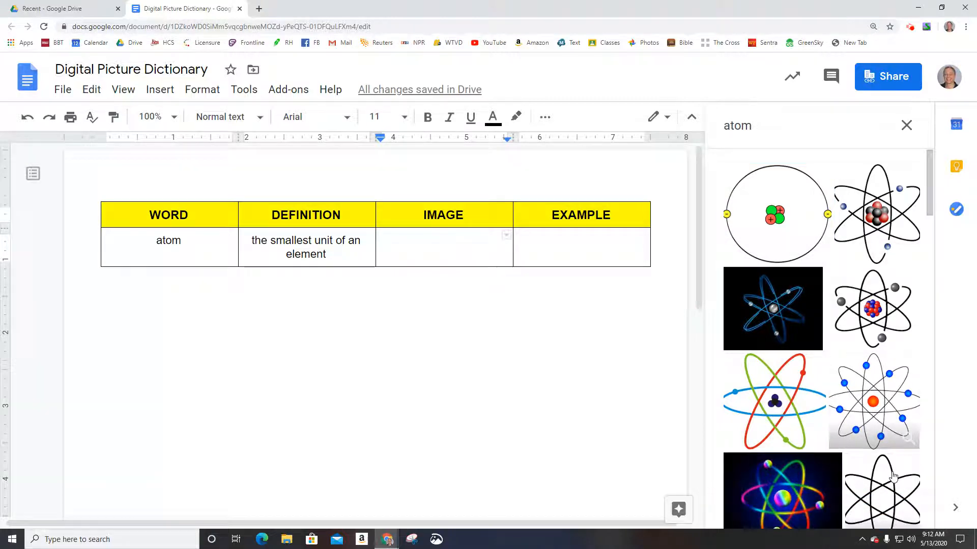
{"action": "left_click", "coordinate": [888, 404]}
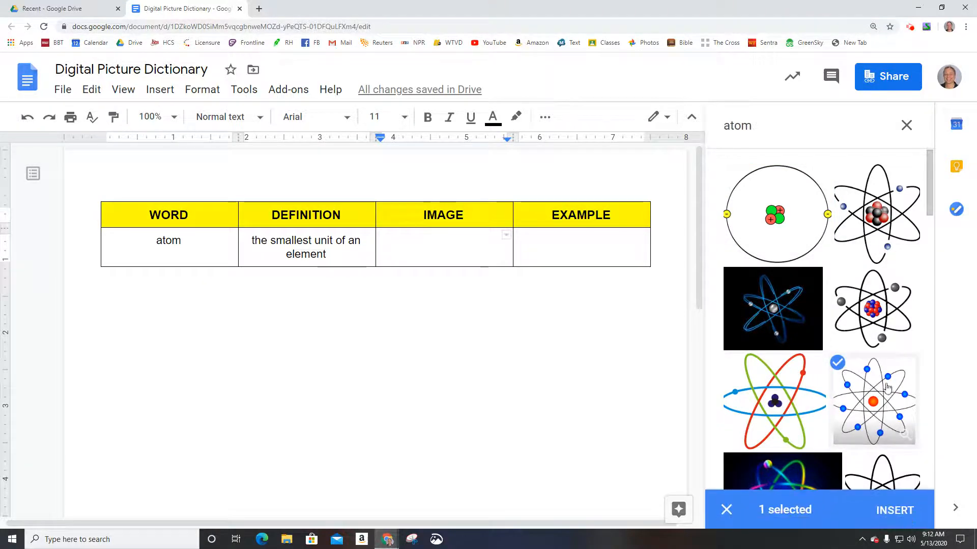
{"action": "left_click", "coordinate": [887, 508]}
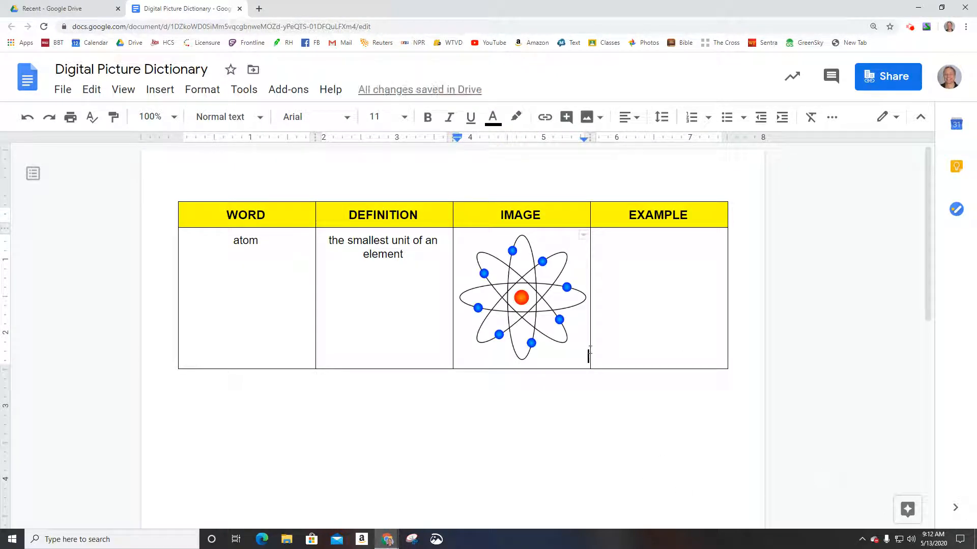
Shrink the atom picture in the IMAGE cell proportionally to about half its size, roughly 1 inch wide.
{"action": "left_click", "coordinate": [503, 306]}
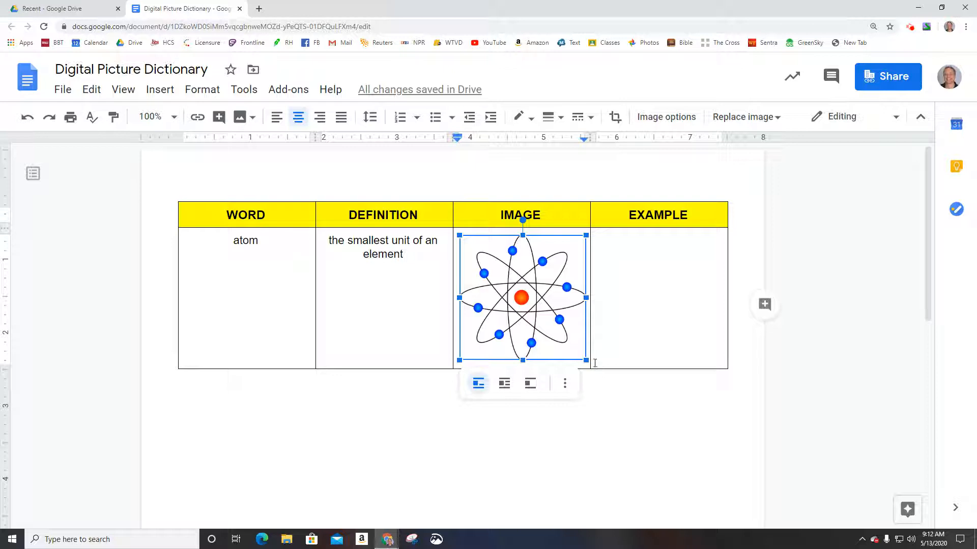
{"action": "left_click_drag", "start_coordinate": [586, 360], "coordinate": [529, 306]}
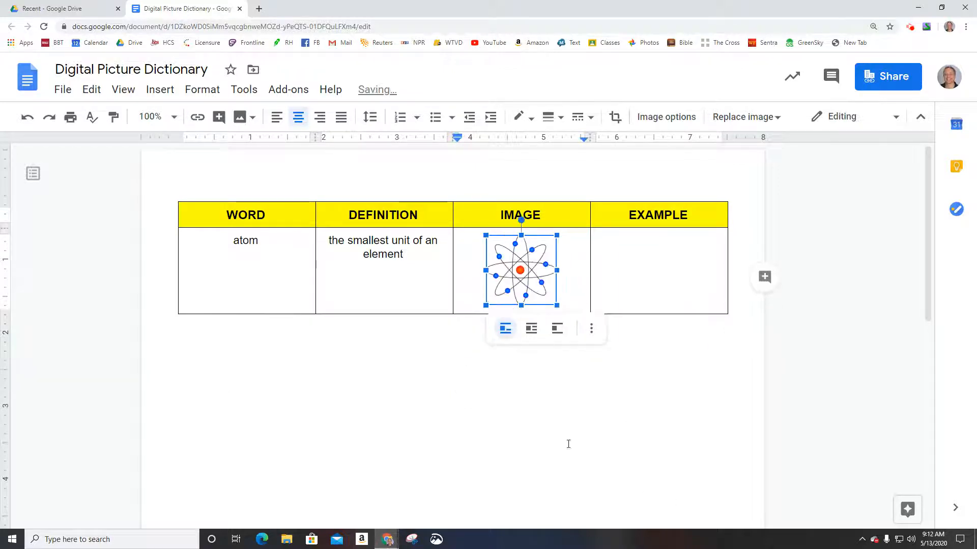
{"action": "left_click", "coordinate": [568, 438]}
Try enlarging the atom picture until it extends past the IMAGE cell into the EXAMPLE column.
{"action": "left_click", "coordinate": [535, 294]}
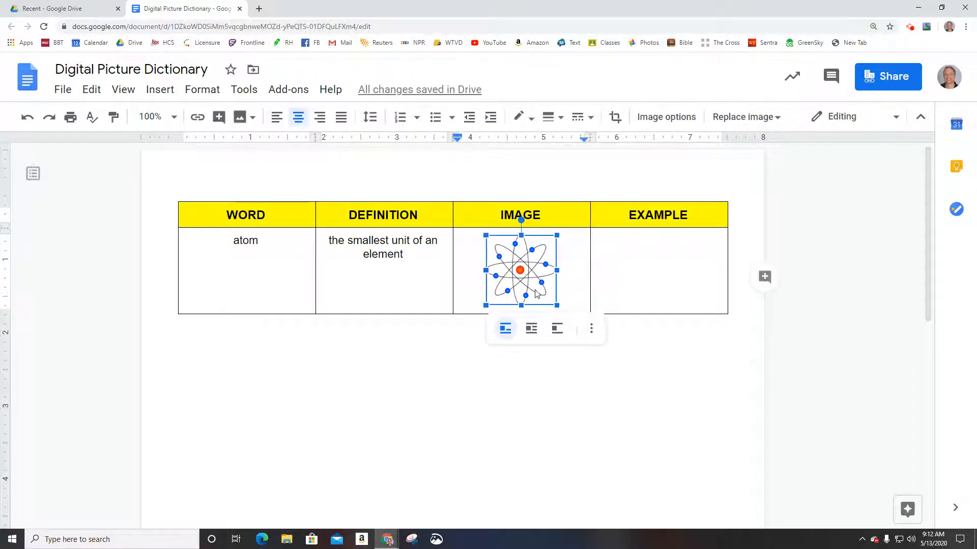
{"action": "left_click_drag", "start_coordinate": [552, 305], "coordinate": [664, 411]}
{"action": "left_click", "coordinate": [641, 401]}
{"action": "left_click", "coordinate": [628, 371]}
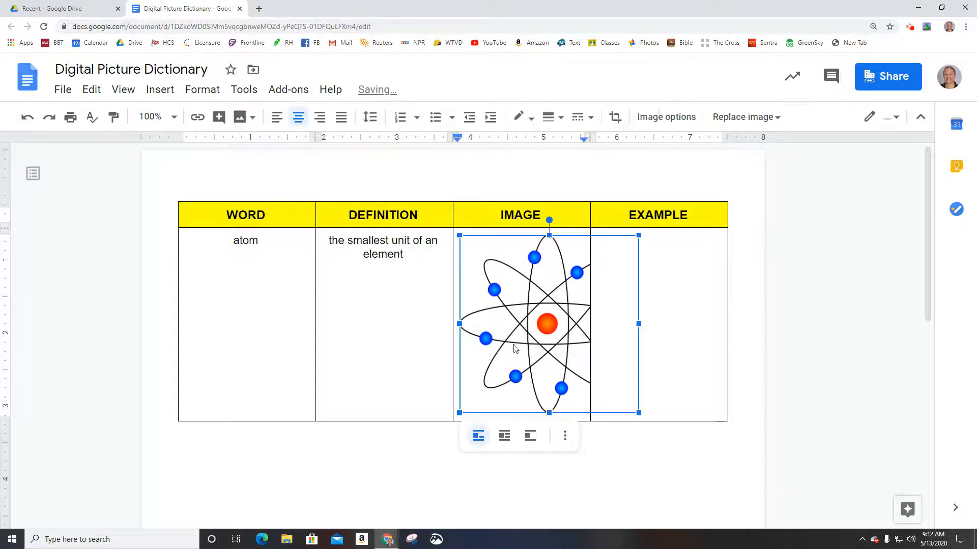
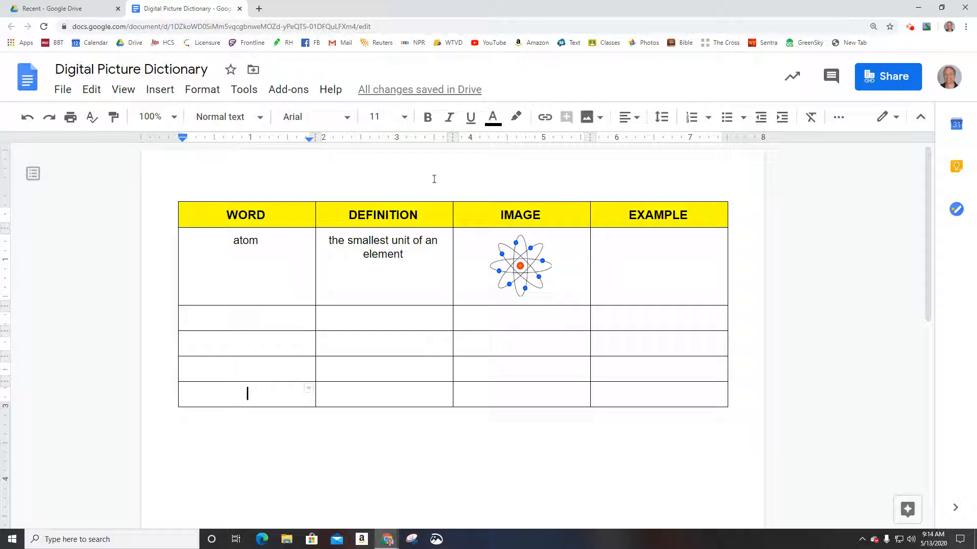
{"action": "left_click", "coordinate": [669, 280]}
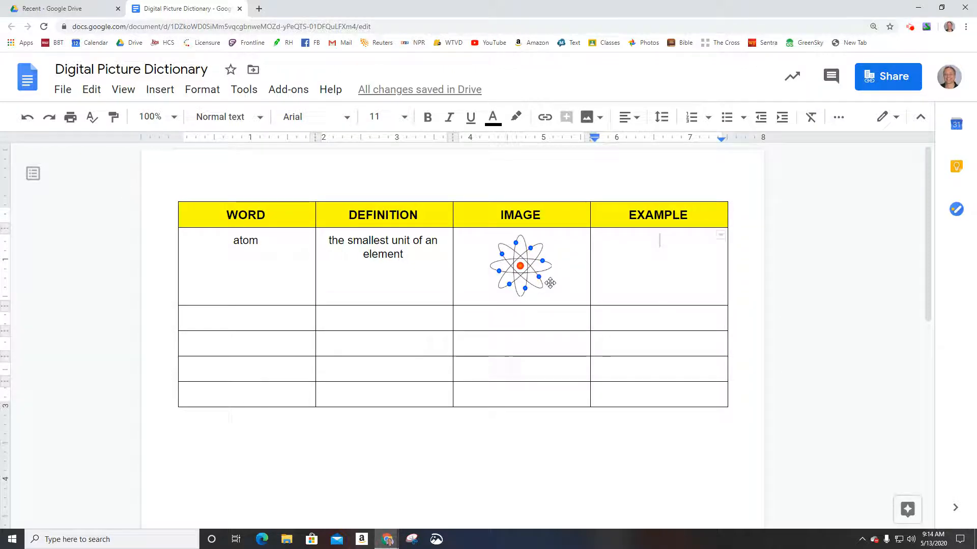
{"action": "left_click", "coordinate": [531, 272]}
{"action": "left_click", "coordinate": [413, 263]}
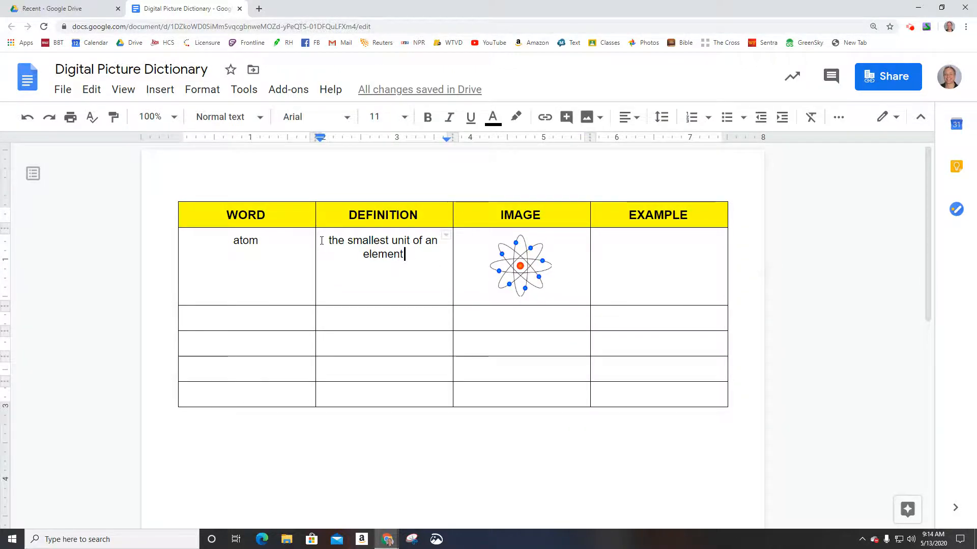
Switch to Google Drive and create a new blank Google Sheets spreadsheet.
{"action": "left_click", "coordinate": [71, 9]}
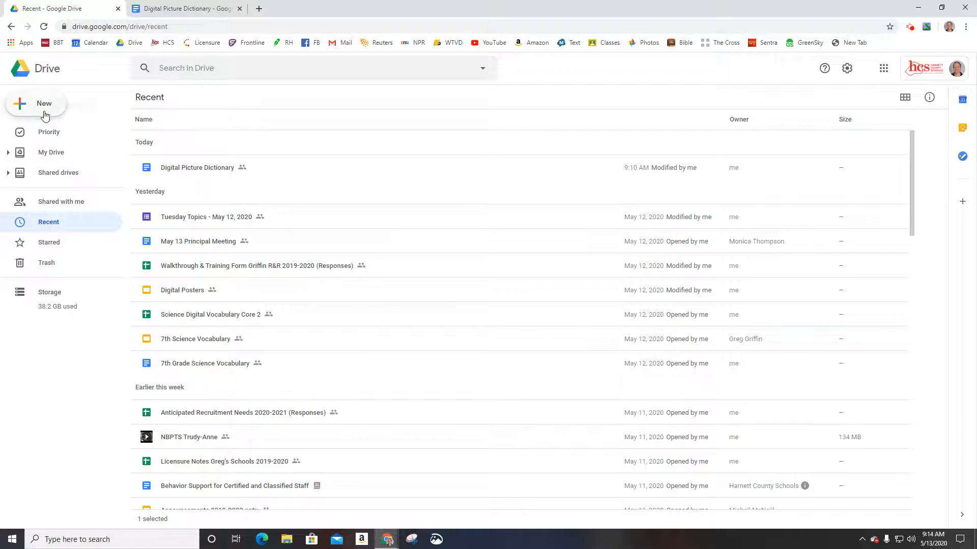
{"action": "left_click", "coordinate": [16, 107]}
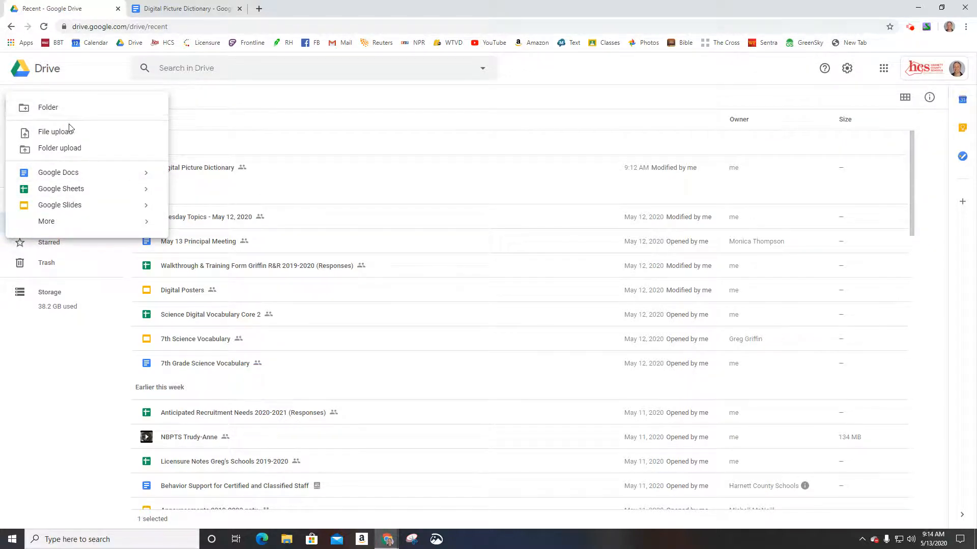
{"action": "left_click", "coordinate": [183, 100]}
{"action": "left_click", "coordinate": [59, 104]}
{"action": "left_click", "coordinate": [73, 189]}
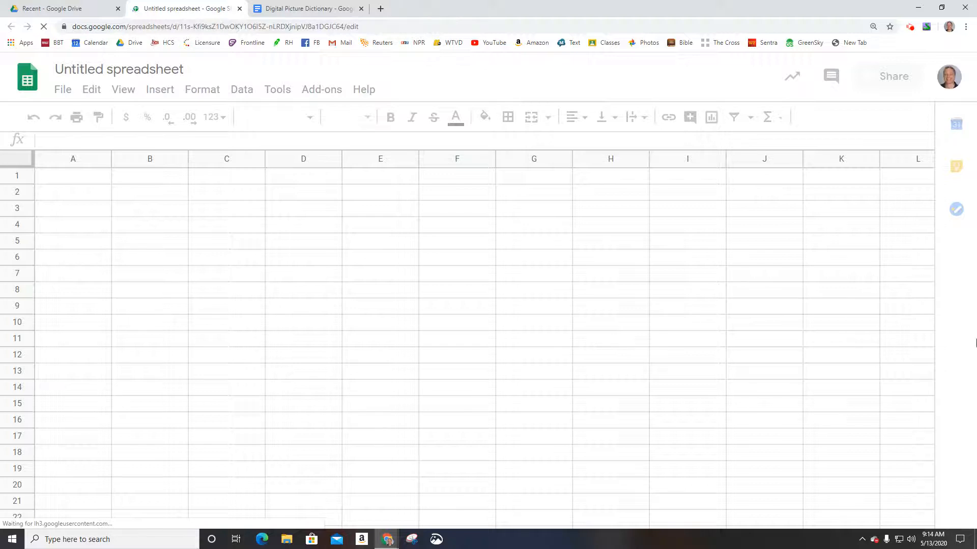
{"action": "left_click", "coordinate": [966, 26]}
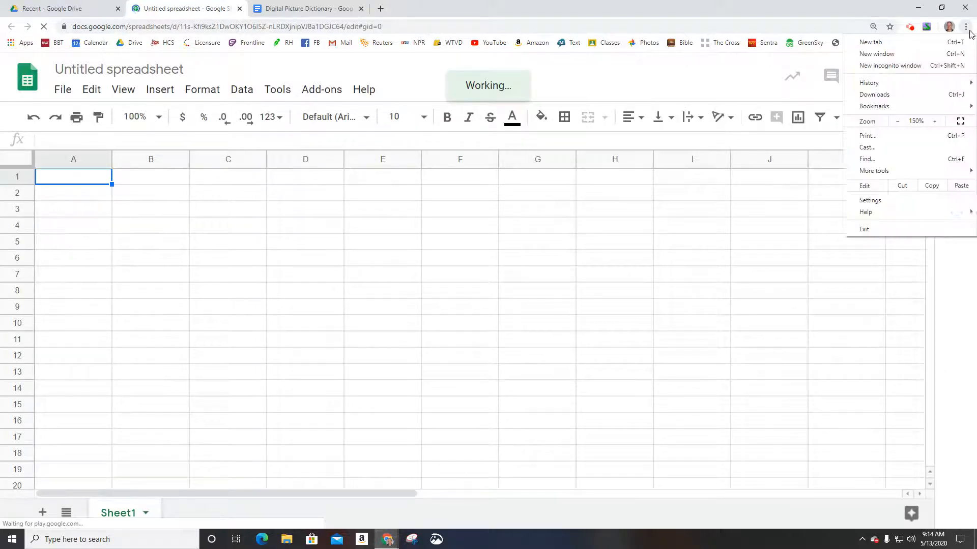
Name the spreadsheet "Digital Picture Dictionary".
{"action": "left_click", "coordinate": [125, 70]}
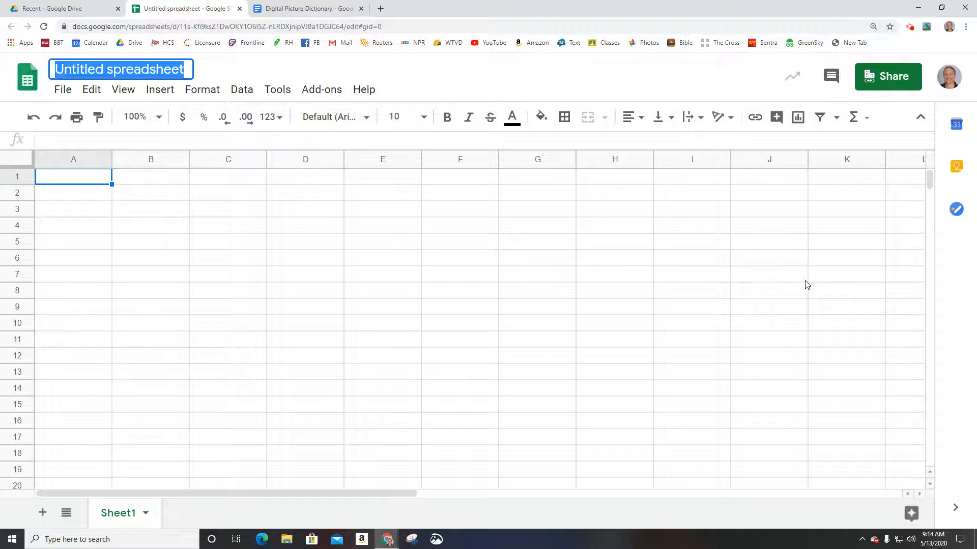
{"action": "type", "text": "Digit"}
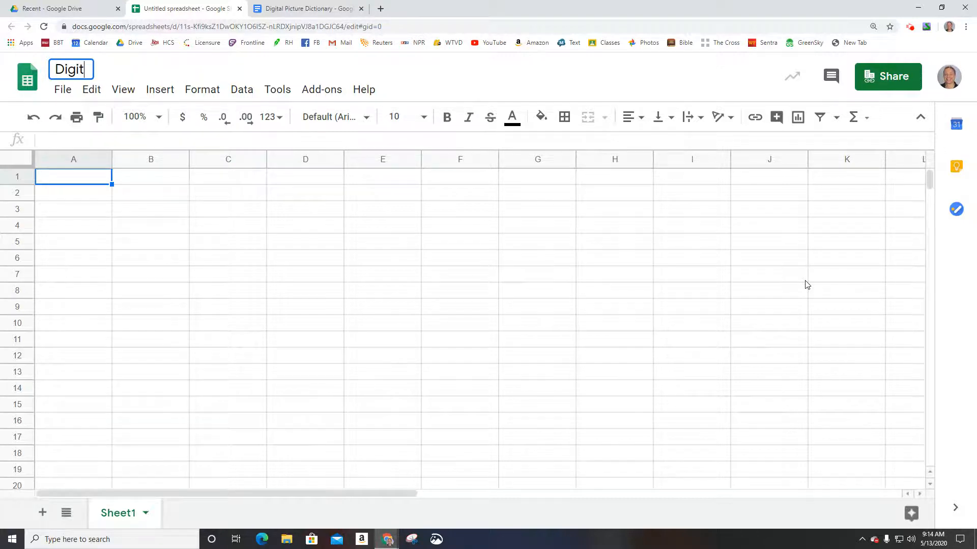
{"action": "type", "text": "al Picture dic"}
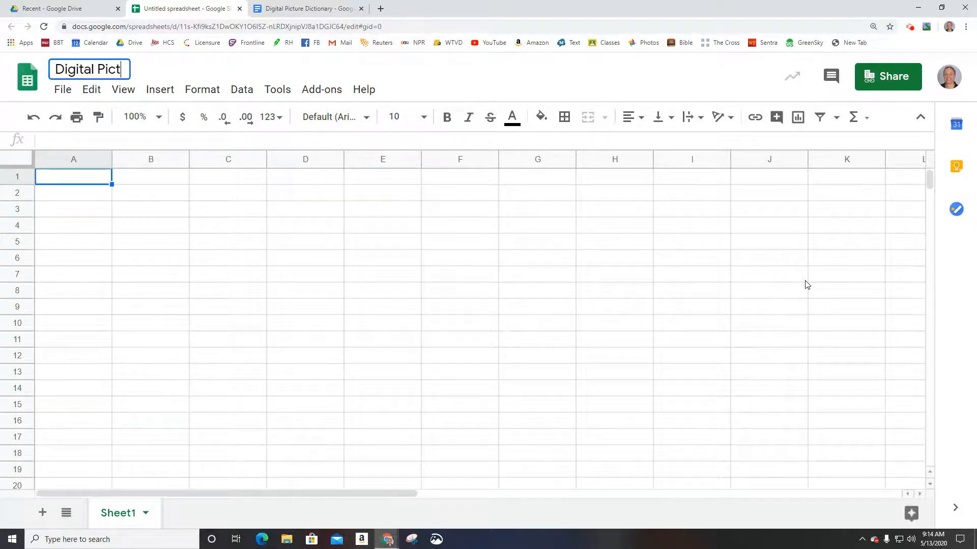
{"action": "key", "text": "BackSpace"}
{"action": "key", "text": "BackSpace"}
{"action": "key", "text": "BackSpace"}
{"action": "type", "text": "Dictionary"}
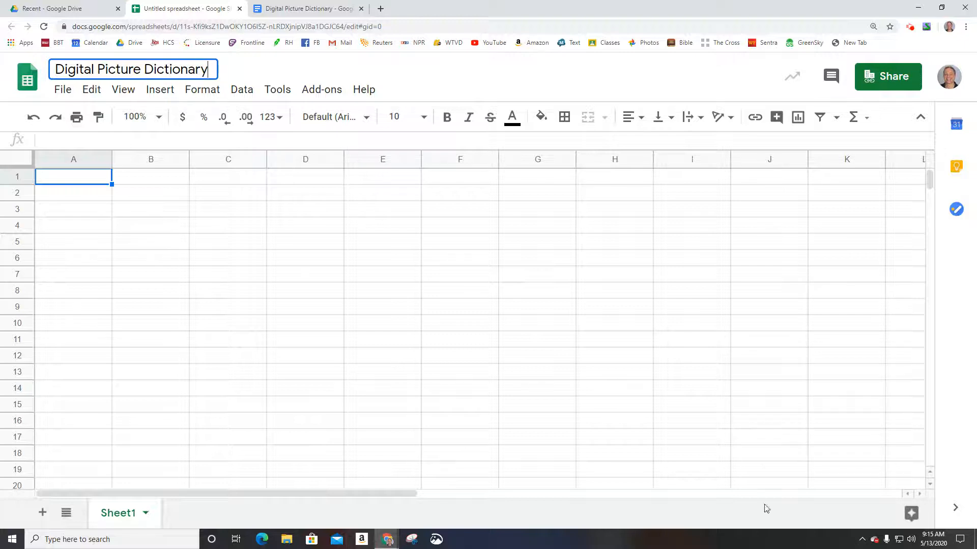
{"action": "left_click", "coordinate": [469, 313]}
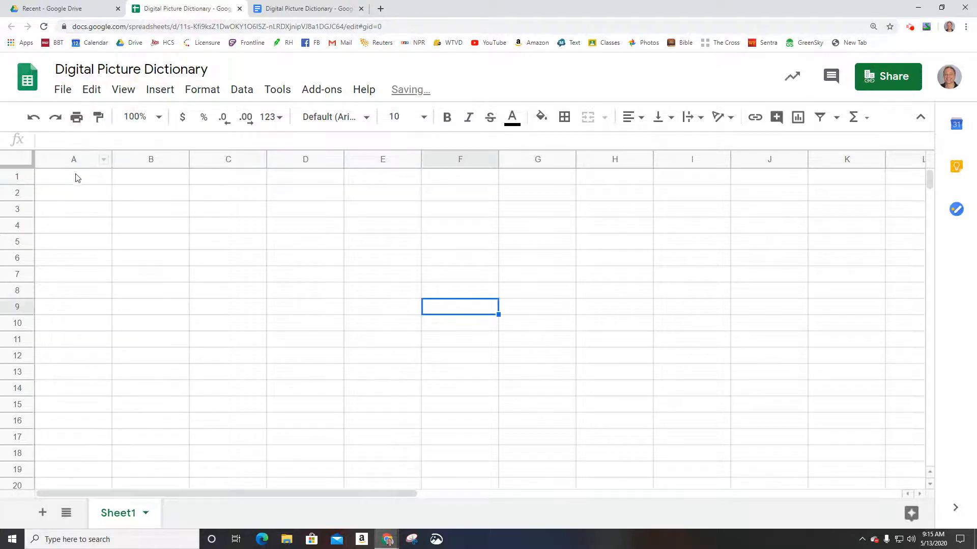
{"action": "left_click", "coordinate": [154, 183]}
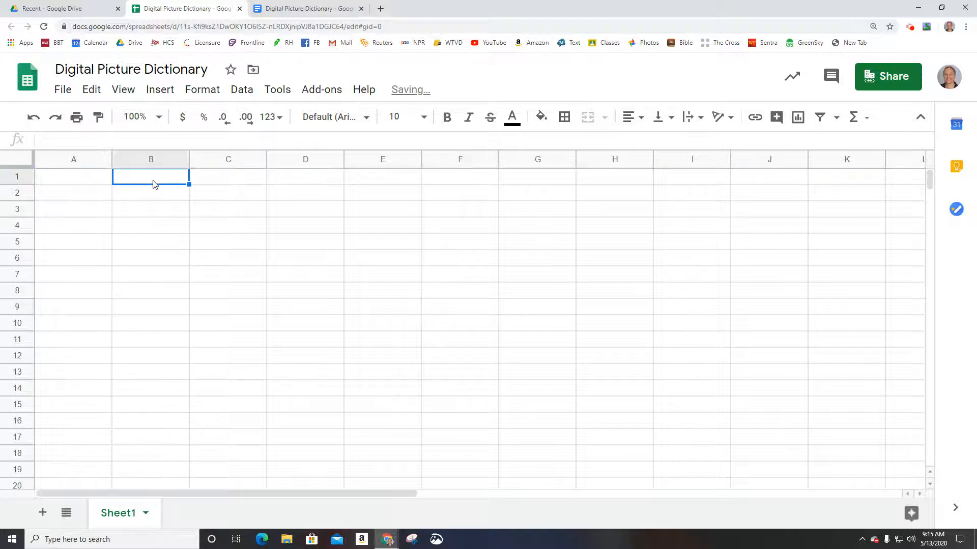
{"action": "left_click", "coordinate": [88, 184]}
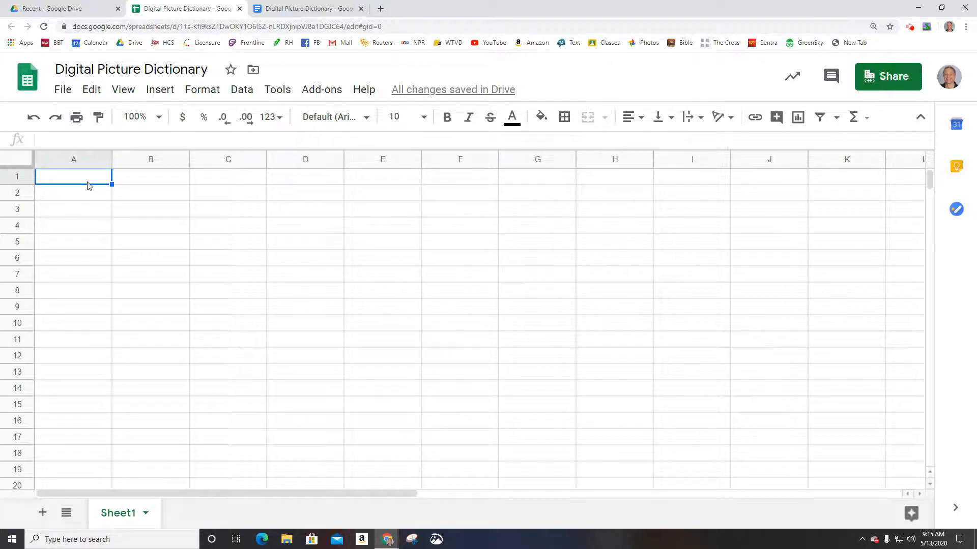
{"action": "key", "text": "Right"}
{"action": "key", "text": "Right"}
{"action": "key", "text": "Right"}
{"action": "key", "text": "Right"}
{"action": "key", "text": "Right"}
{"action": "key", "text": "Right"}
{"action": "key", "text": "Right"}
{"action": "key", "text": "Right"}
{"action": "key", "text": "Down"}
{"action": "key", "text": "Down"}
{"action": "key", "text": "Down"}
{"action": "key", "text": "Down"}
{"action": "key", "text": "Down"}
{"action": "key", "text": "Down"}
{"action": "key", "text": "Down"}
{"action": "key", "text": "Left"}
{"action": "key", "text": "Left"}
{"action": "key", "text": "Left"}
{"action": "key", "text": "Left"}
{"action": "key", "text": "Left"}
{"action": "key", "text": "Left"}
{"action": "key", "text": "Left"}
{"action": "key", "text": "Left"}
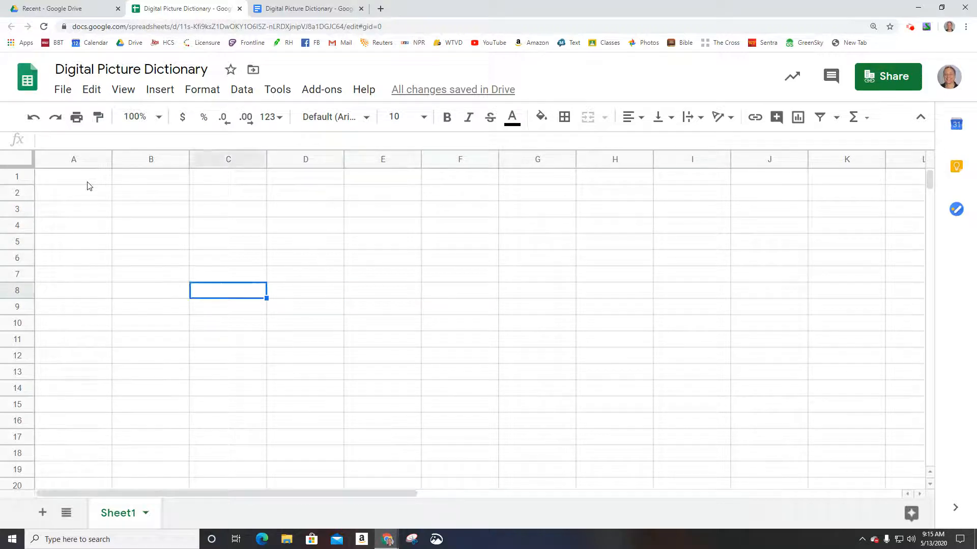
{"action": "key", "text": "Up"}
{"action": "key", "text": "Up"}
{"action": "key", "text": "Up"}
{"action": "key", "text": "Up"}
{"action": "key", "text": "Right"}
{"action": "key", "text": "Right"}
{"action": "key", "text": "Right"}
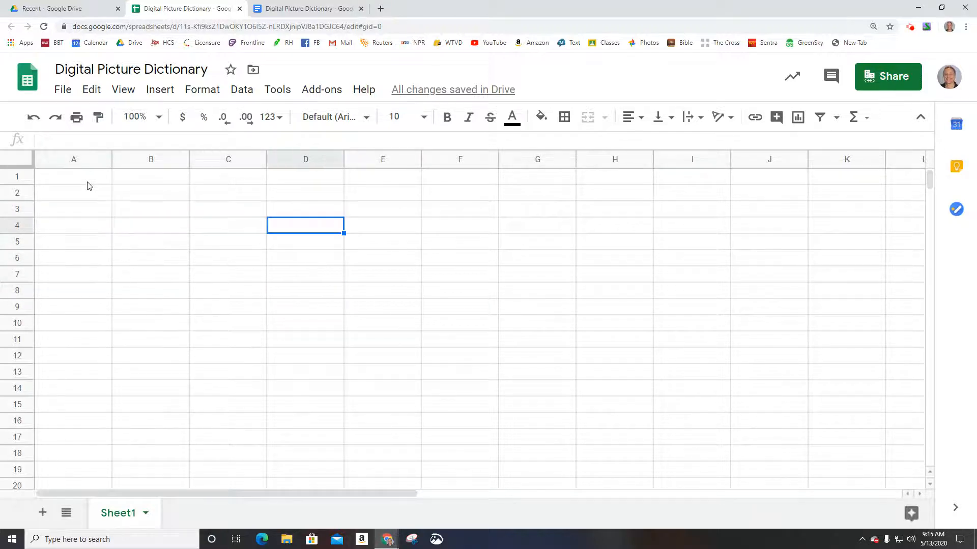
{"action": "key", "text": "Up"}
{"action": "key", "text": "Up"}
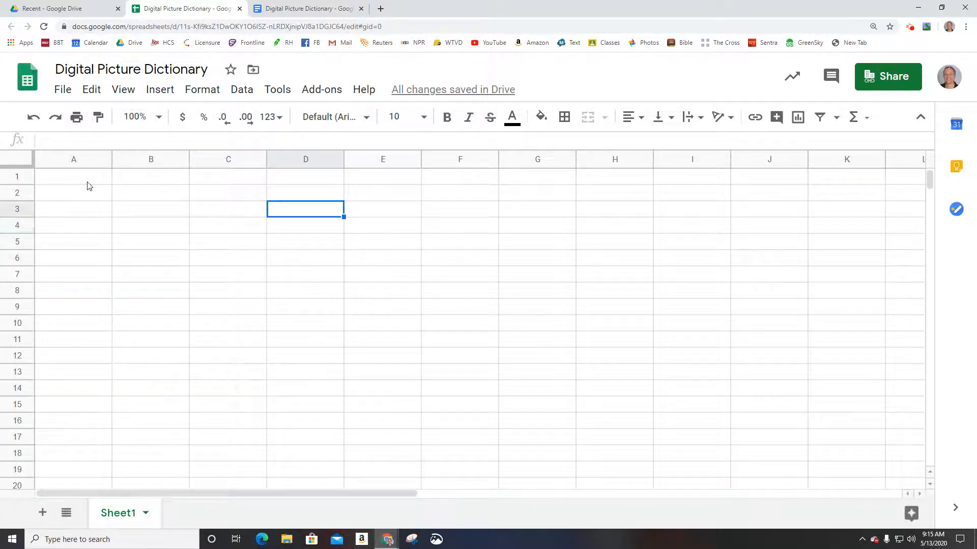
{"action": "key", "text": "Left"}
{"action": "key", "text": "Left"}
{"action": "key", "text": "Up"}
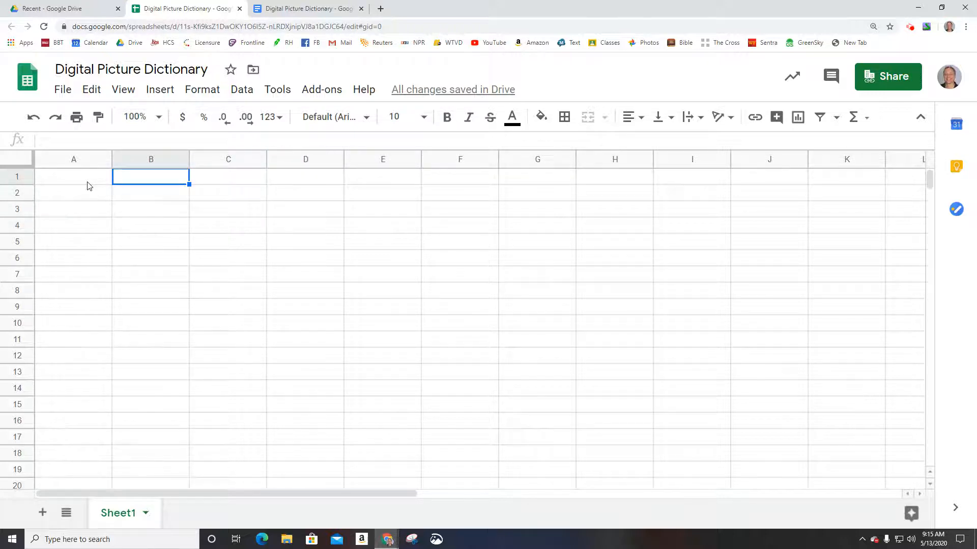
{"action": "key", "text": "Down"}
{"action": "key", "text": "Right"}
{"action": "key", "text": "Right"}
{"action": "key", "text": "Right"}
{"action": "key", "text": "Right"}
{"action": "key", "text": "Right"}
{"action": "key", "text": "Right"}
{"action": "key", "text": "Left"}
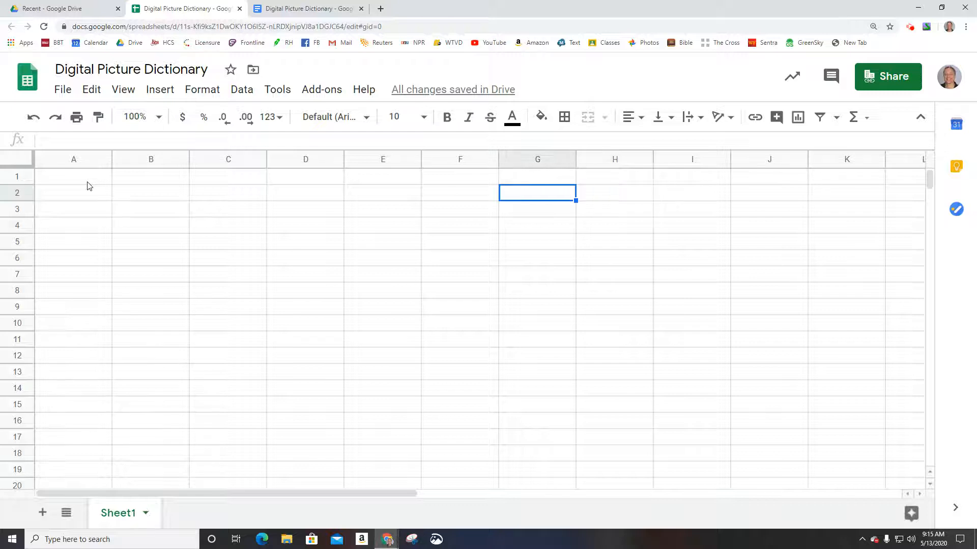
{"action": "left_click", "coordinate": [89, 186]}
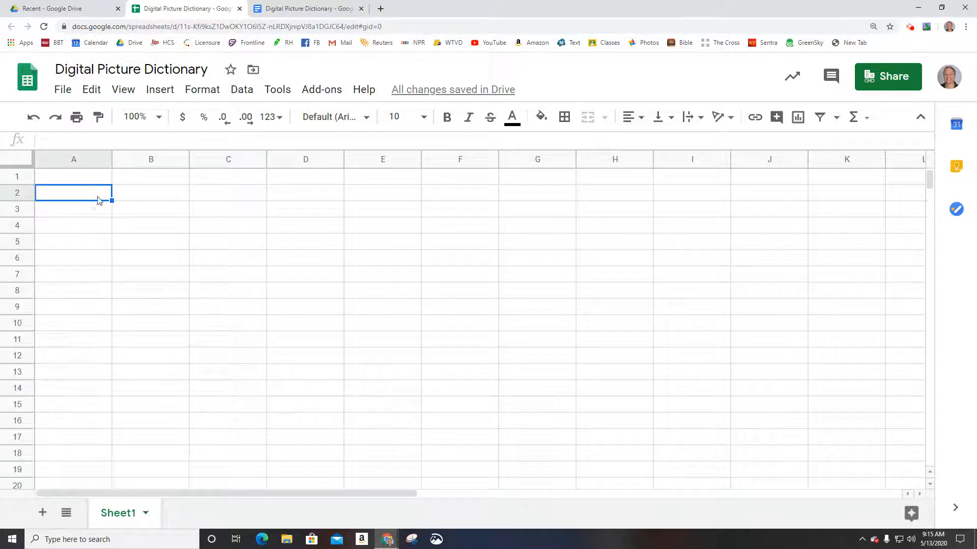
Select columns F, G and B one at a time, followed by rows 5, 11 and 16.
{"action": "left_click", "coordinate": [447, 158]}
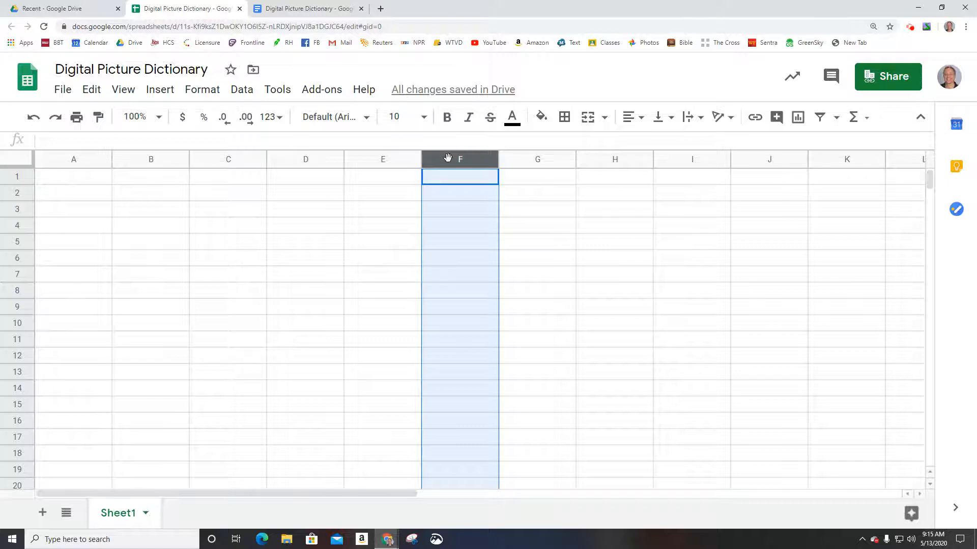
{"action": "left_click", "coordinate": [530, 159]}
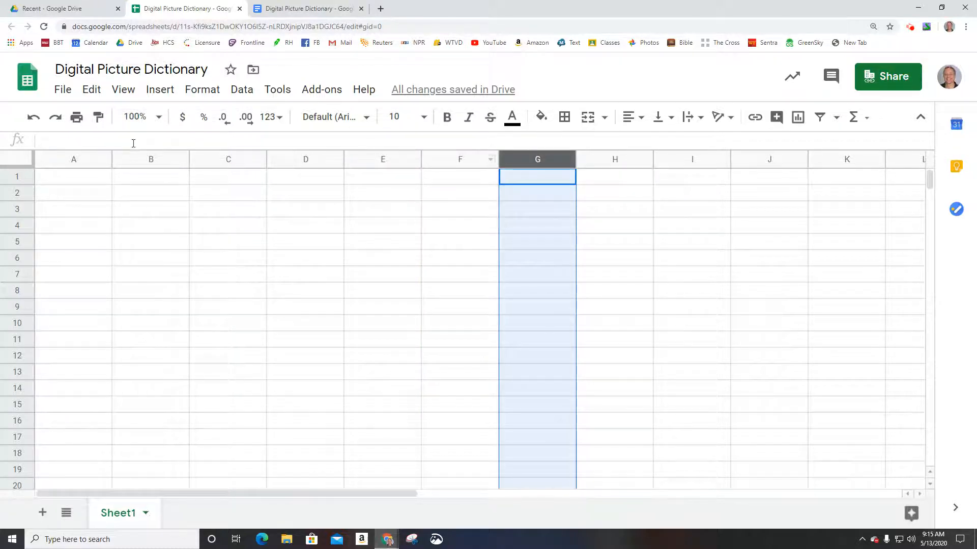
{"action": "left_click", "coordinate": [152, 159]}
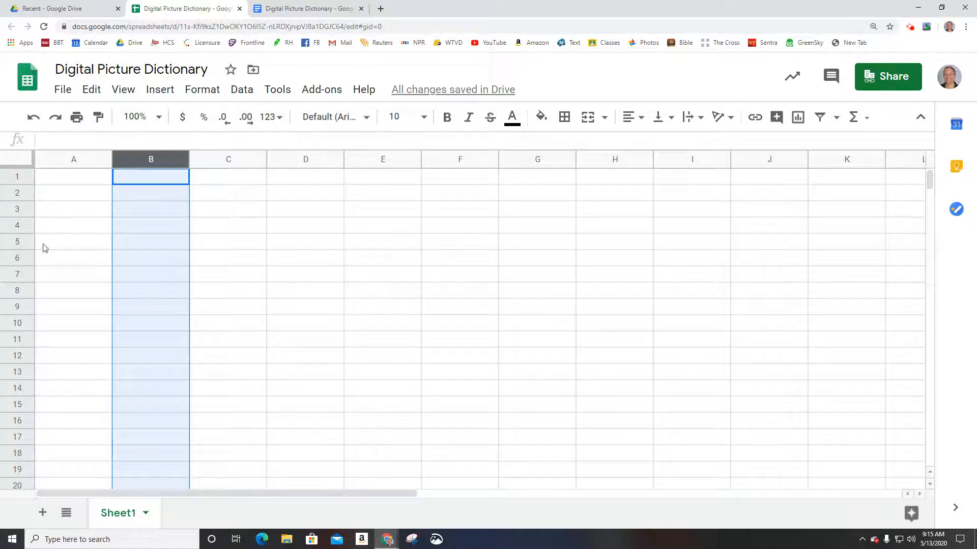
{"action": "left_click", "coordinate": [20, 241]}
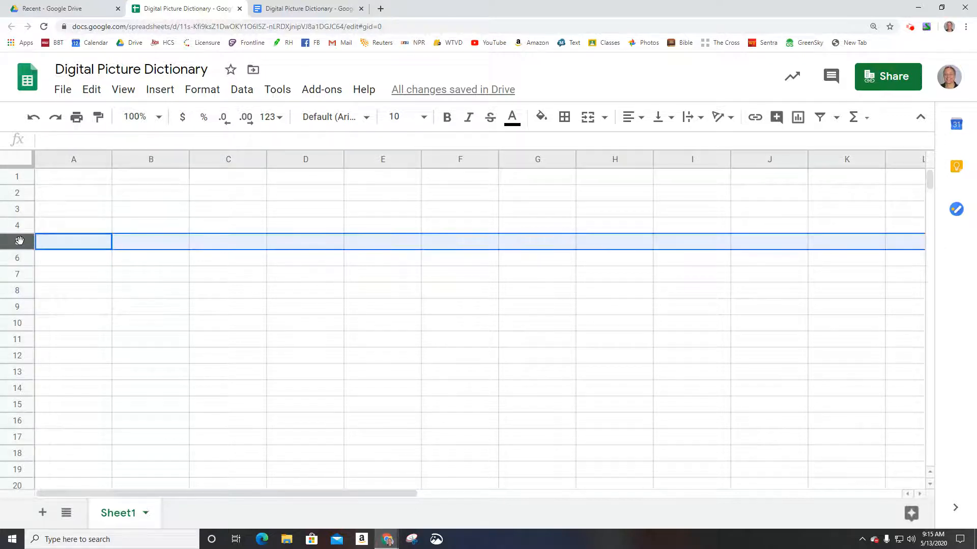
{"action": "left_click", "coordinate": [15, 337]}
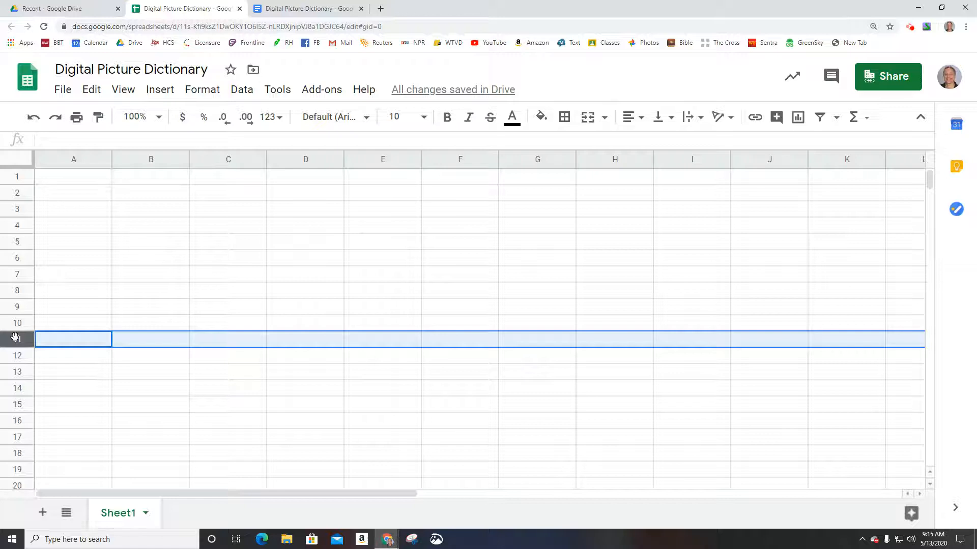
{"action": "left_click", "coordinate": [15, 420]}
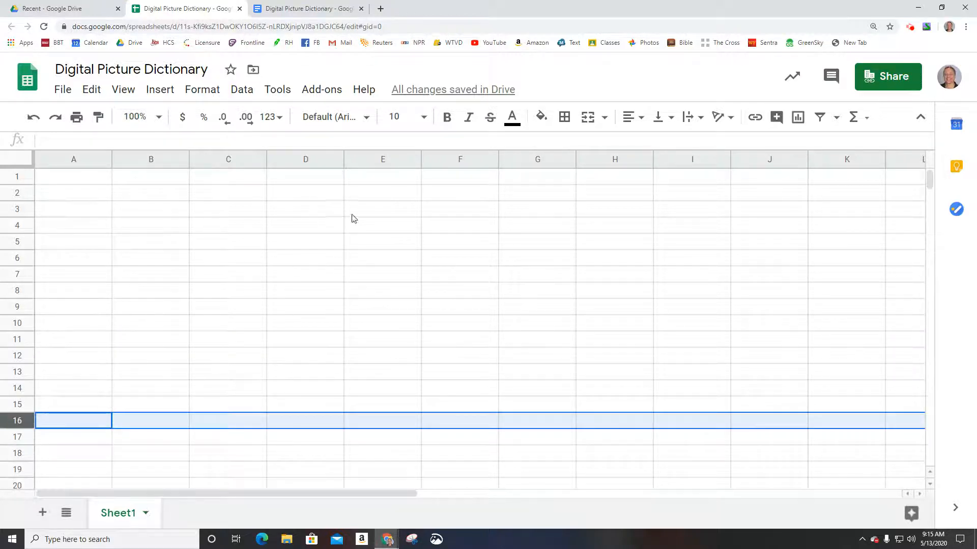
{"action": "left_click", "coordinate": [379, 226]}
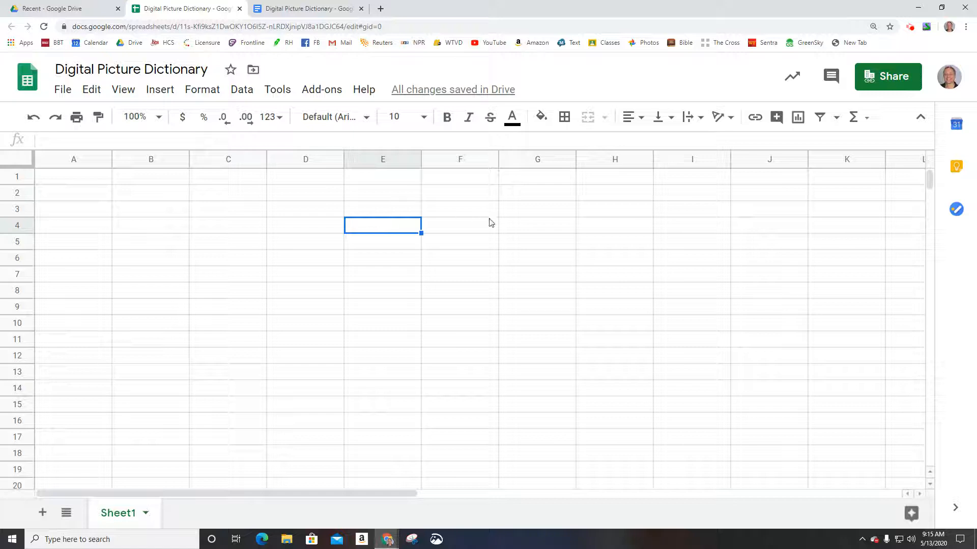
{"action": "left_click", "coordinate": [524, 230]}
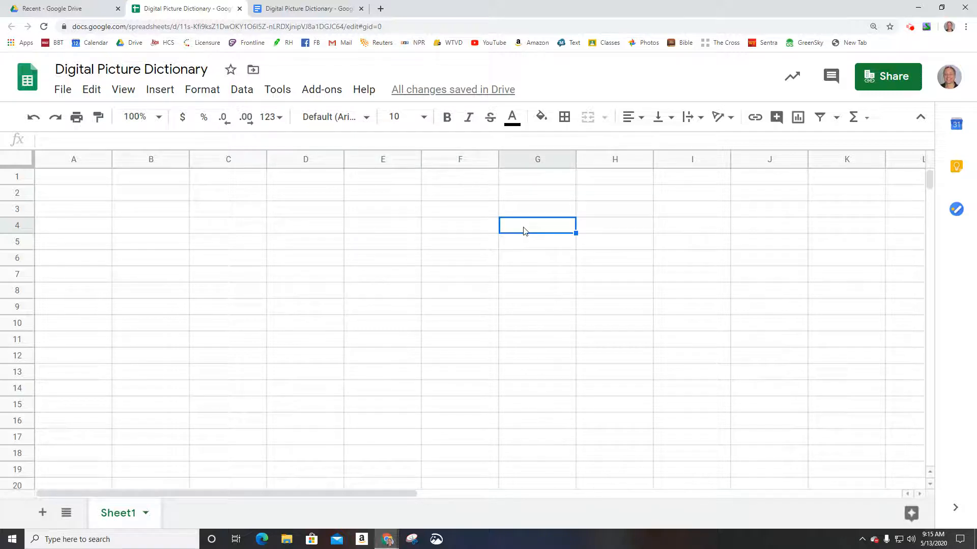
{"action": "left_click", "coordinate": [363, 260]}
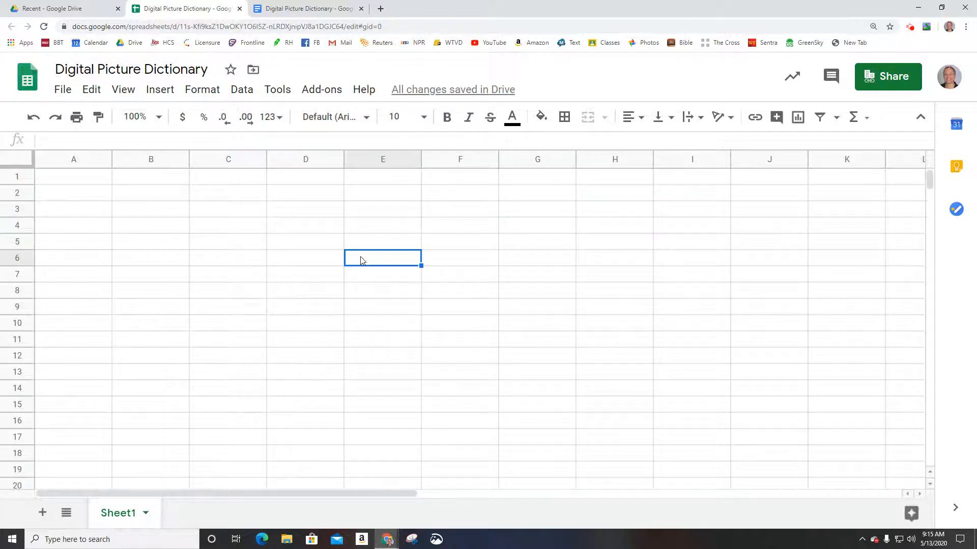
{"action": "left_click", "coordinate": [241, 297]}
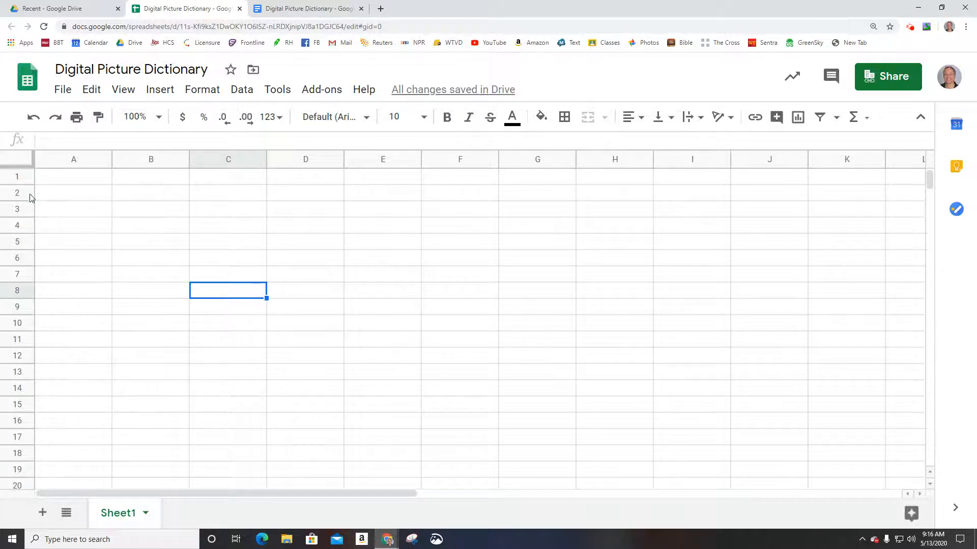
Set the font of the entire sheet to ABeeZee at size 12.
{"action": "left_click", "coordinate": [22, 162]}
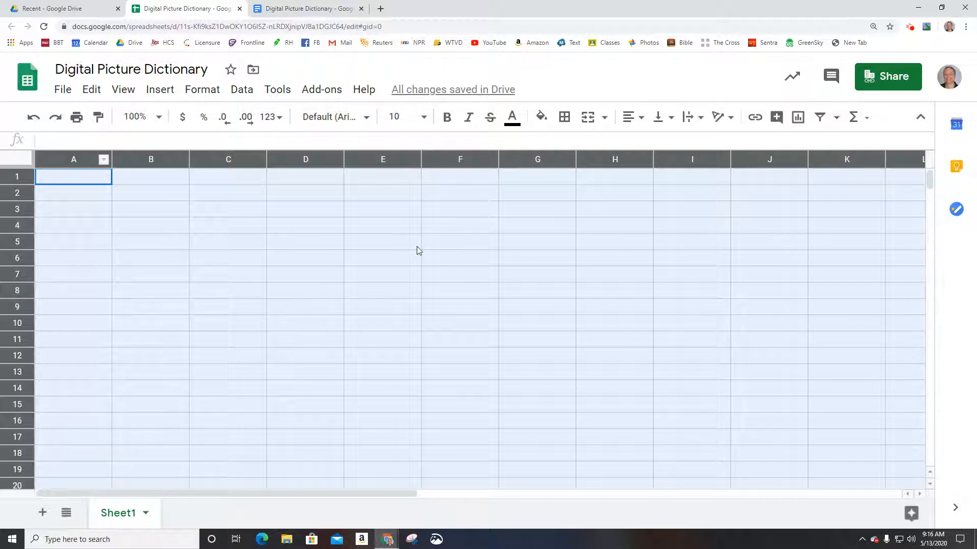
{"action": "left_click", "coordinate": [423, 118]}
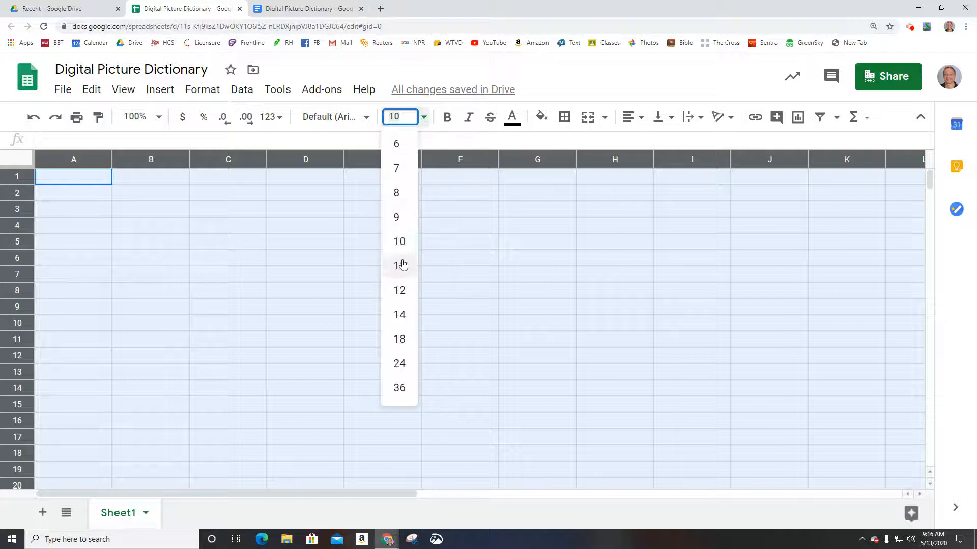
{"action": "left_click", "coordinate": [397, 293]}
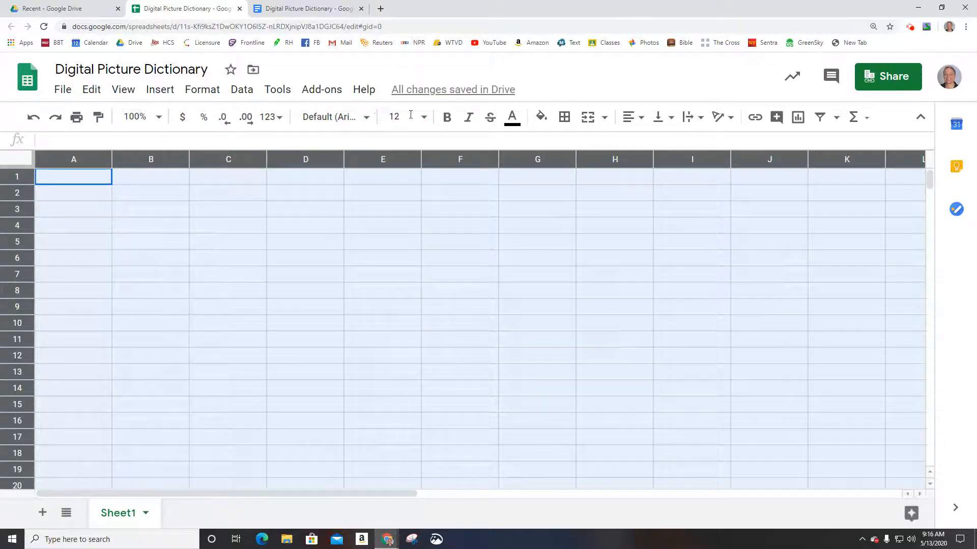
{"action": "left_click", "coordinate": [367, 118]}
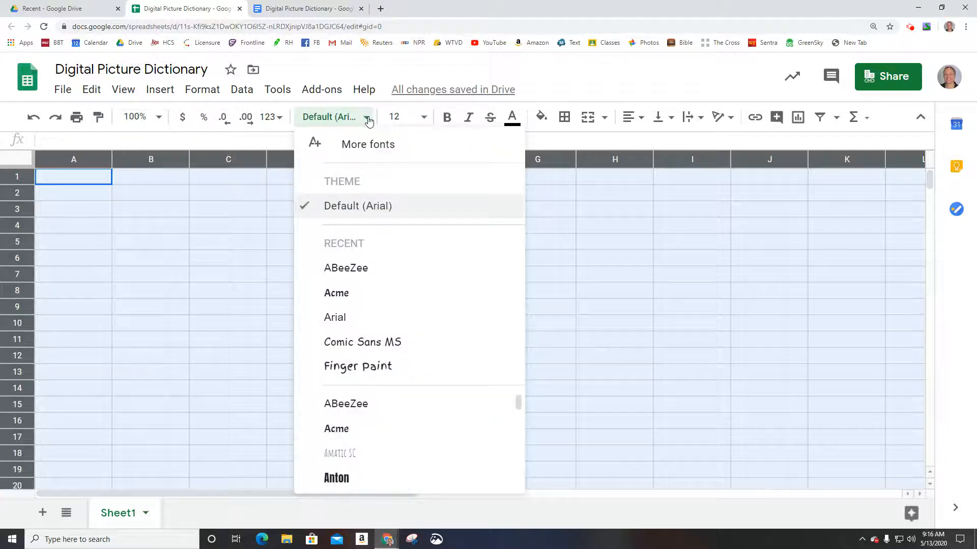
{"action": "left_click", "coordinate": [352, 269]}
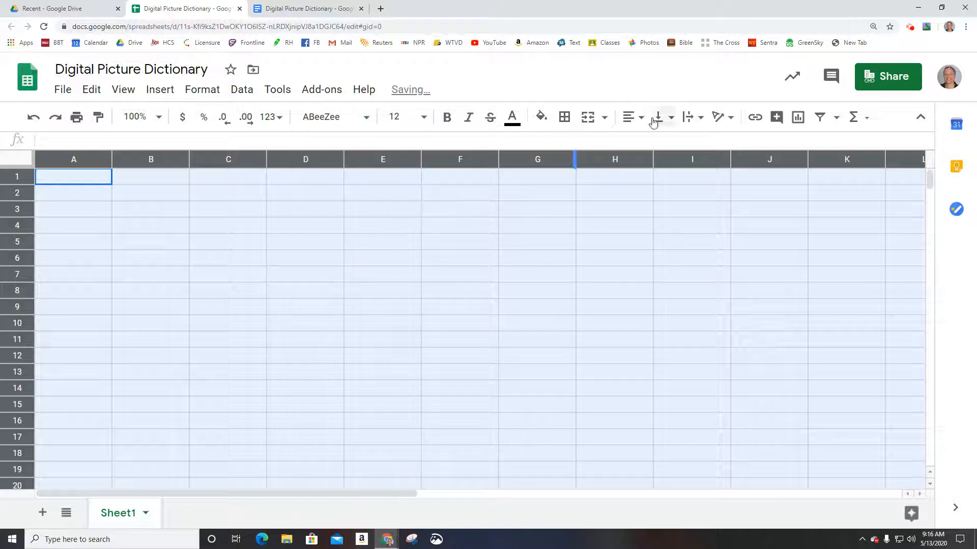
Center the contents of all cells horizontally and align them to the middle vertically.
{"action": "left_click", "coordinate": [629, 118]}
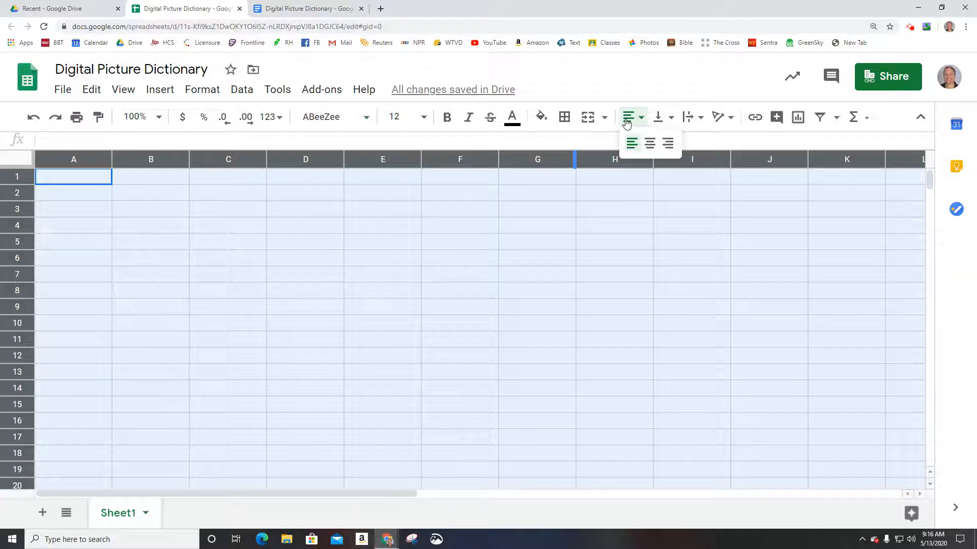
{"action": "left_click", "coordinate": [650, 143]}
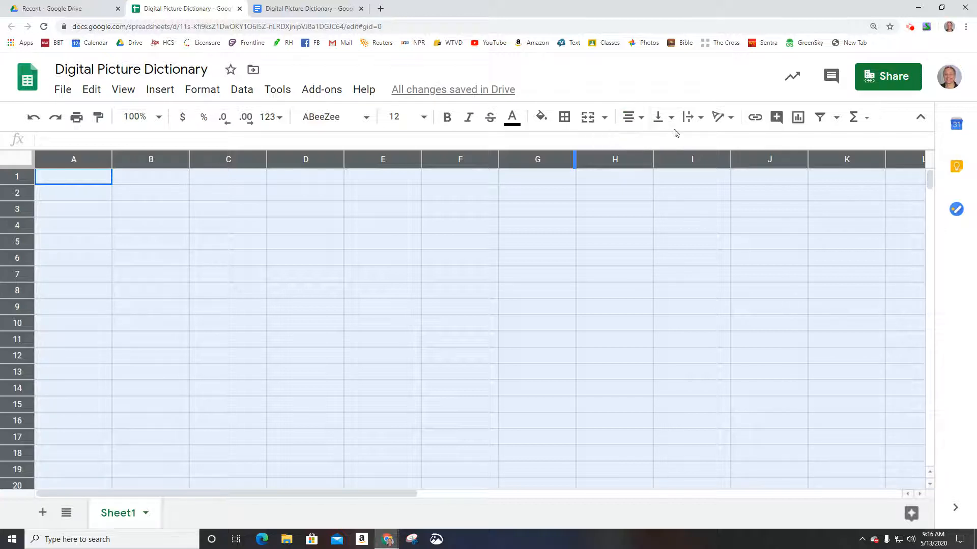
{"action": "left_click", "coordinate": [658, 118]}
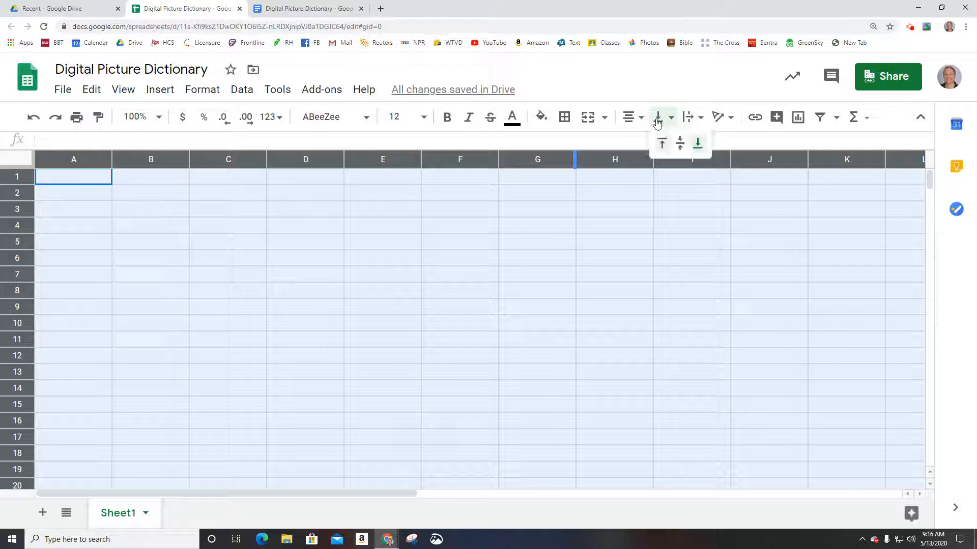
{"action": "left_click", "coordinate": [680, 144]}
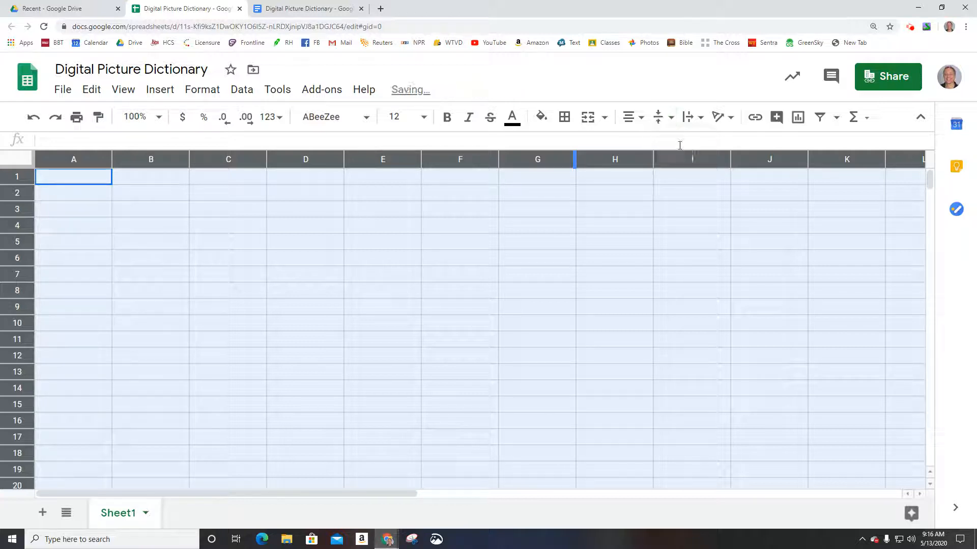
{"action": "left_click", "coordinate": [660, 120]}
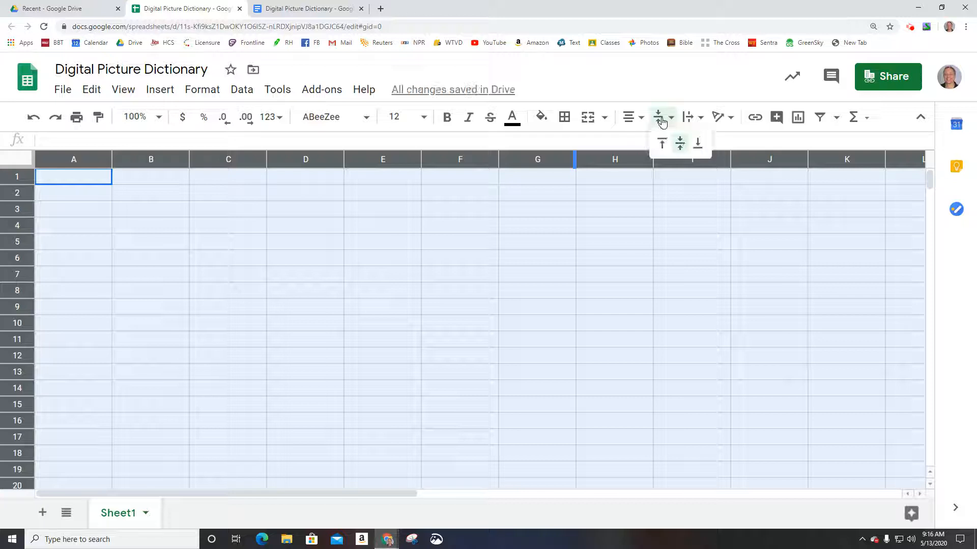
{"action": "left_click", "coordinate": [679, 144]}
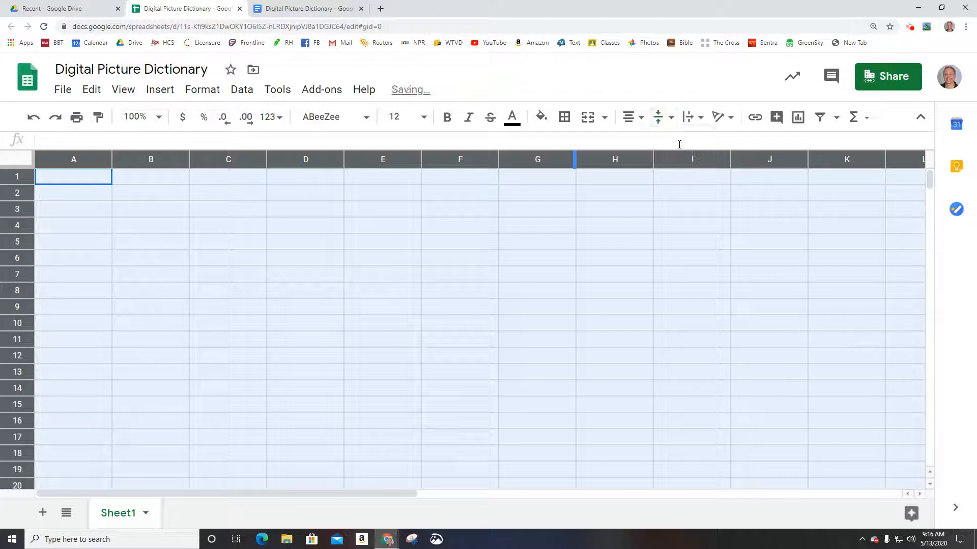
{"action": "left_click", "coordinate": [629, 118]}
{"action": "left_click", "coordinate": [649, 145]}
{"action": "left_click", "coordinate": [660, 117]}
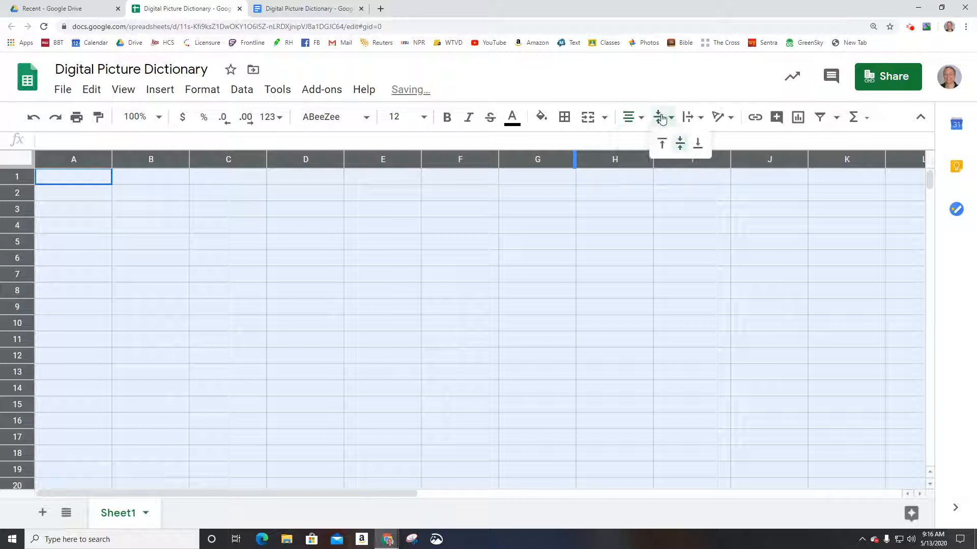
{"action": "left_click", "coordinate": [678, 145]}
Turn on text wrapping for all cells and deselect the sheet.
{"action": "left_click", "coordinate": [689, 118]}
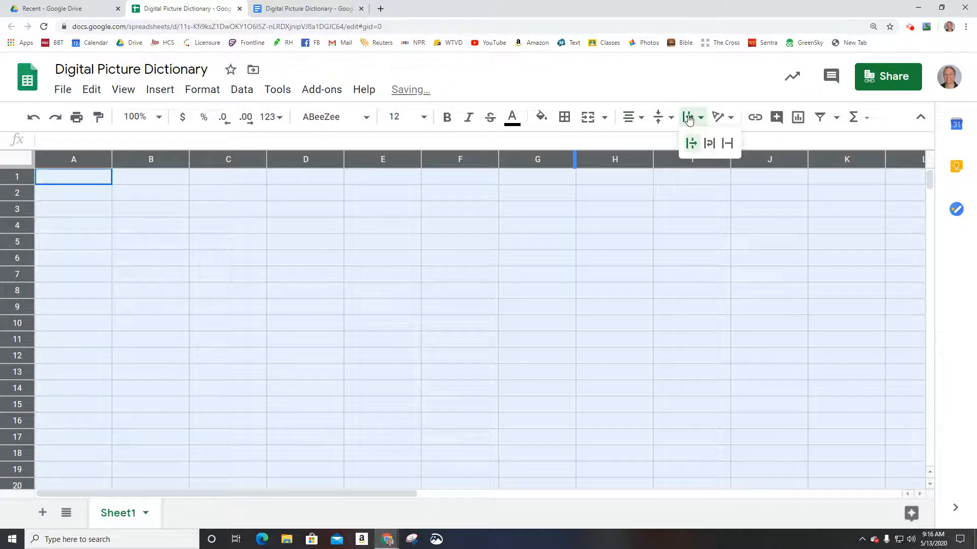
{"action": "left_click", "coordinate": [710, 144]}
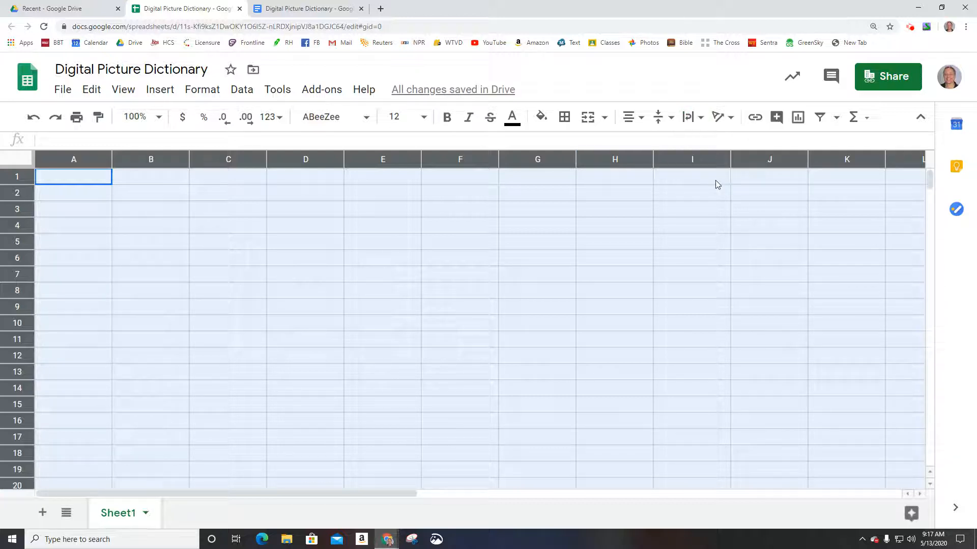
{"action": "left_click", "coordinate": [155, 182]}
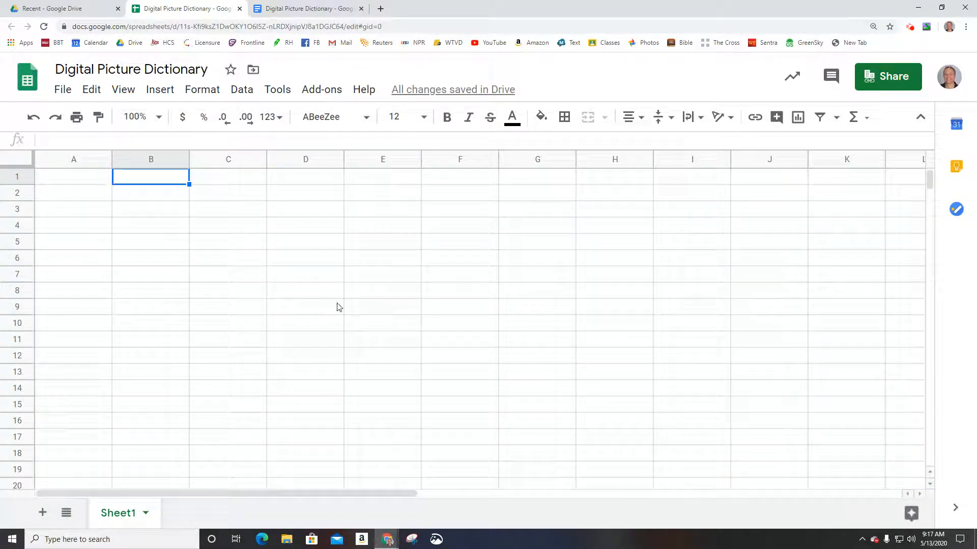
{"action": "left_click", "coordinate": [387, 277]}
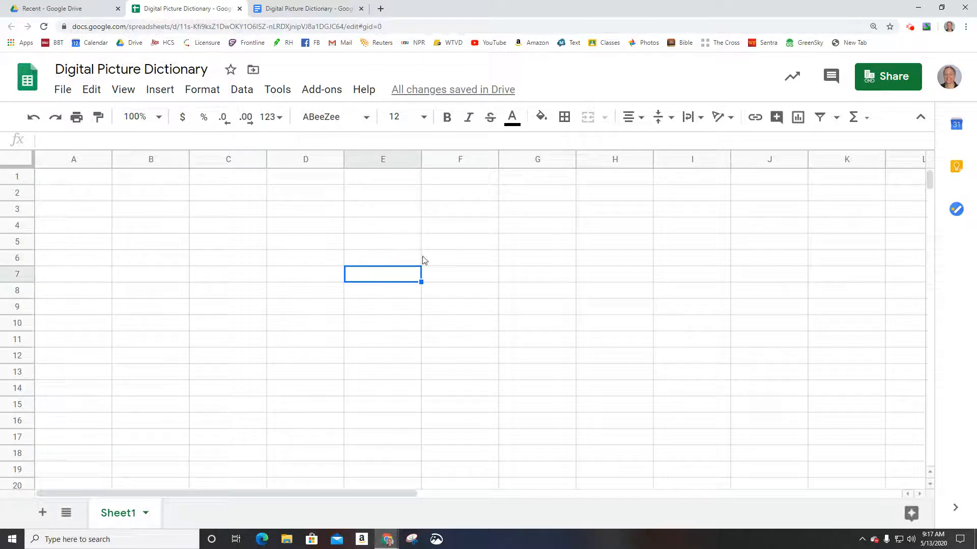
{"action": "left_click", "coordinate": [472, 243]}
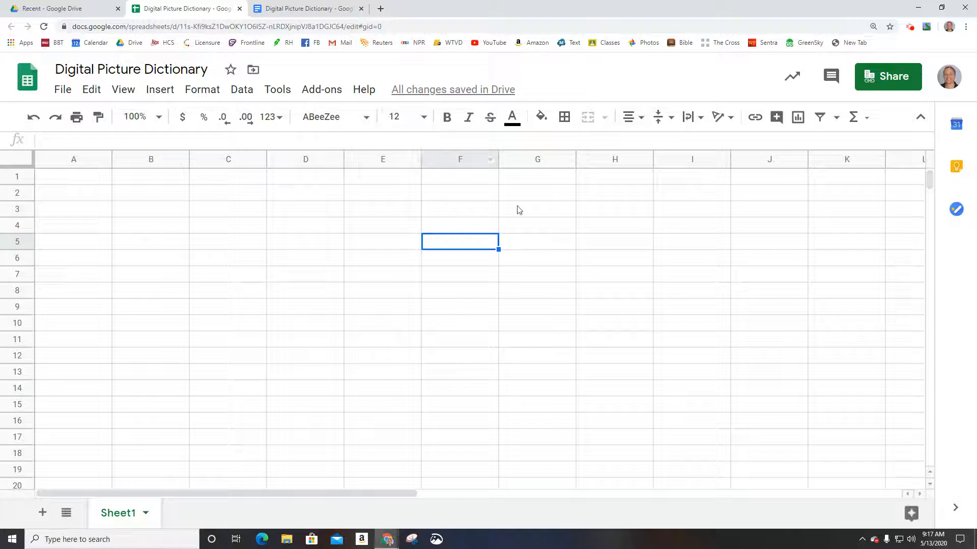
Widen columns A, B, C and D to about double their width or slightly more, with C the widest.
{"action": "left_click", "coordinate": [102, 176]}
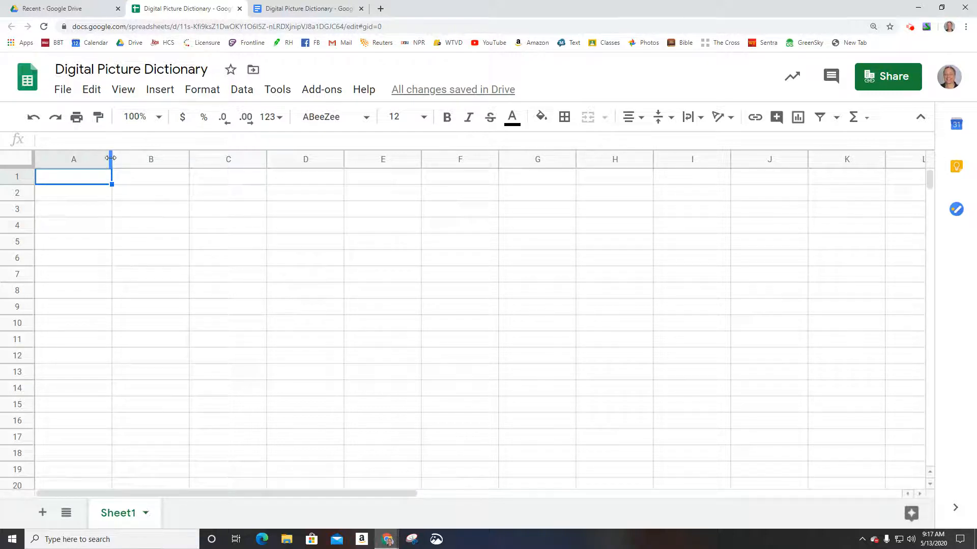
{"action": "left_click_drag", "start_coordinate": [110, 158], "coordinate": [182, 158]}
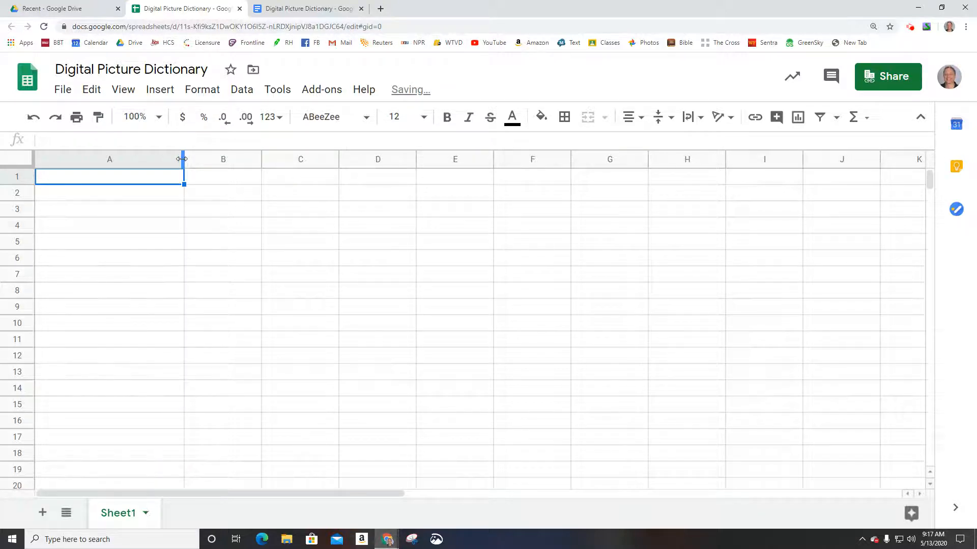
{"action": "left_click_drag", "start_coordinate": [263, 163], "coordinate": [354, 175]}
{"action": "left_click_drag", "start_coordinate": [434, 164], "coordinate": [546, 162]}
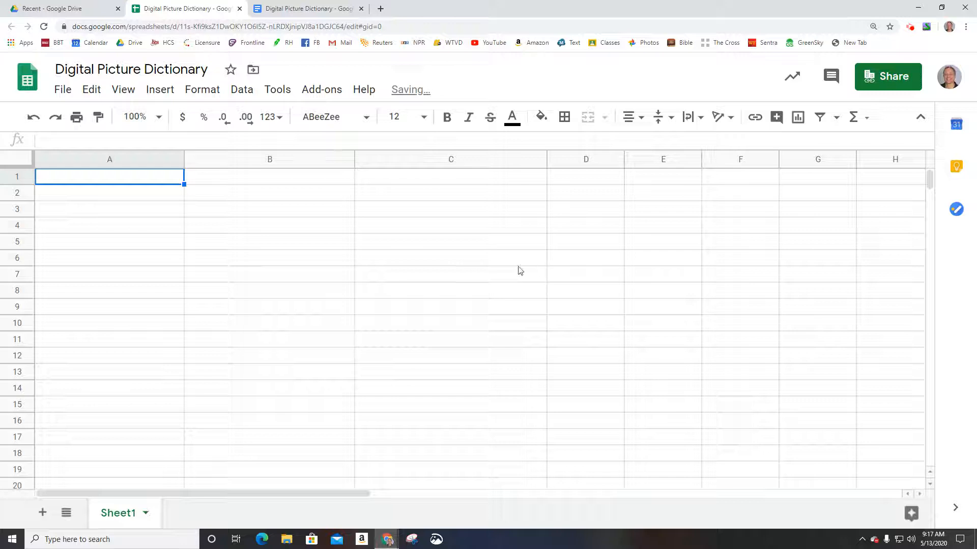
{"action": "left_click", "coordinate": [592, 159]}
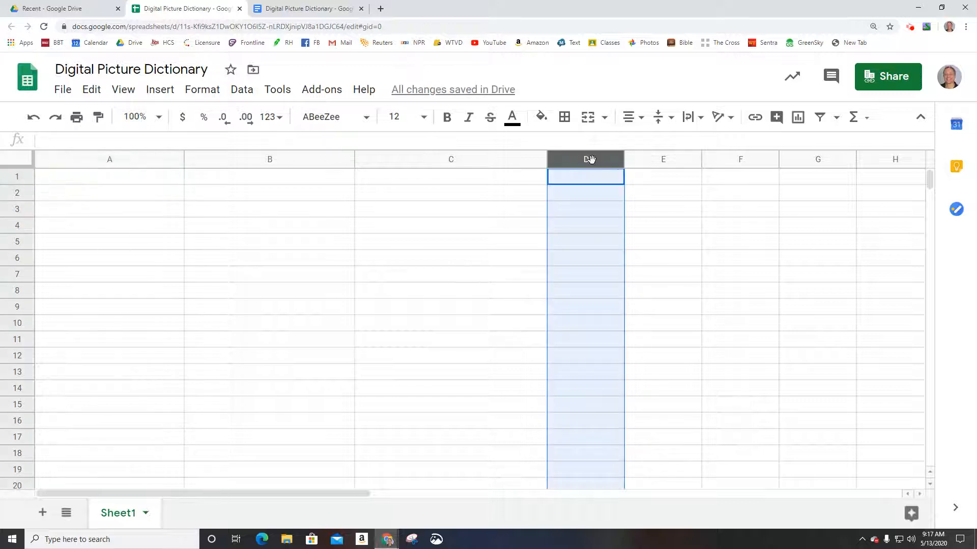
{"action": "left_click_drag", "start_coordinate": [623, 156], "coordinate": [727, 157]}
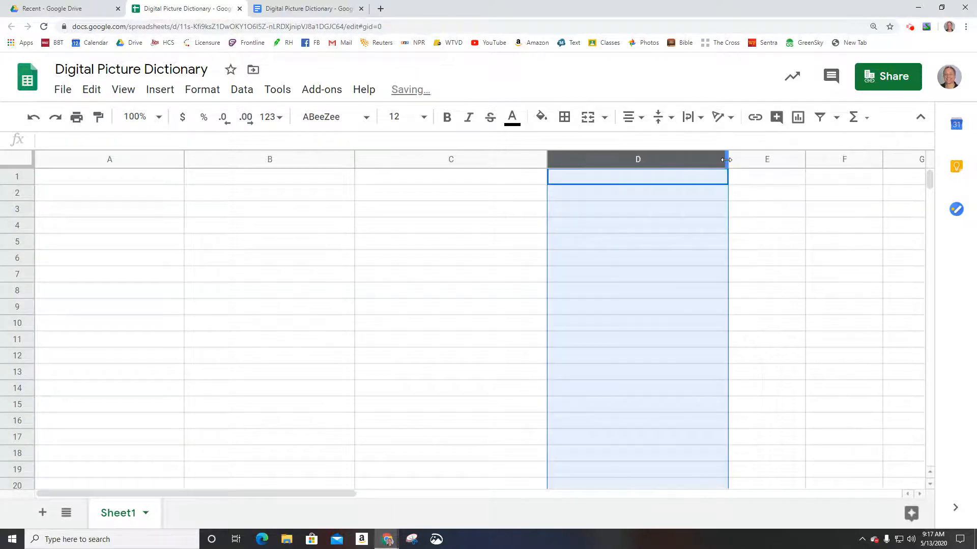
Enter the headers WORD, DEFINITION, IMAGE and SUBJECT in cells A1 through D1.
{"action": "left_click", "coordinate": [122, 183]}
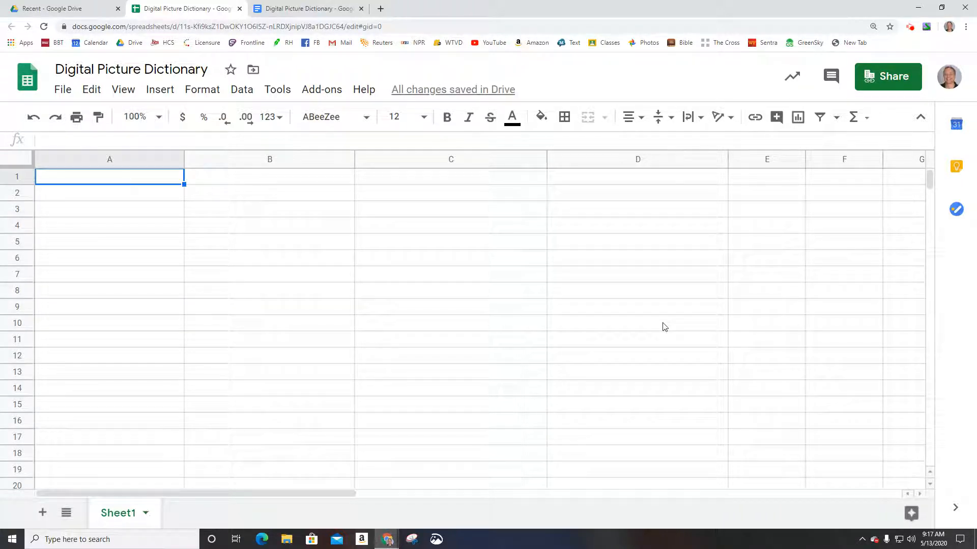
{"action": "type", "text": "WORD"}
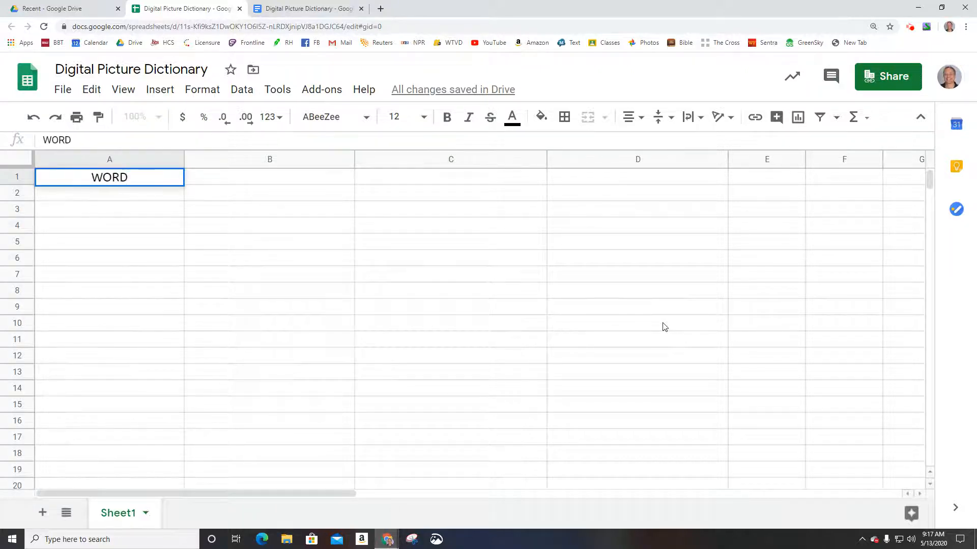
{"action": "key", "text": "Tab"}
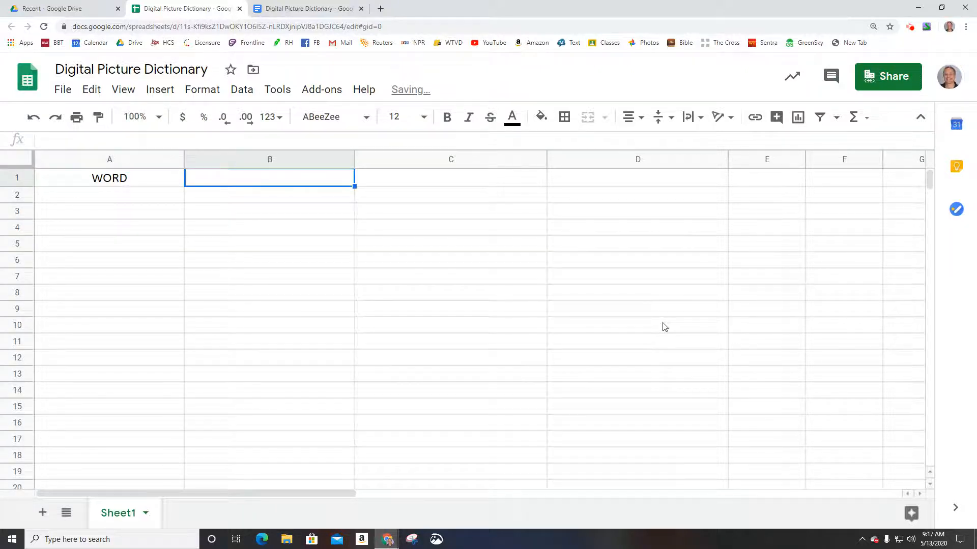
{"action": "type", "text": "DEFINITION"}
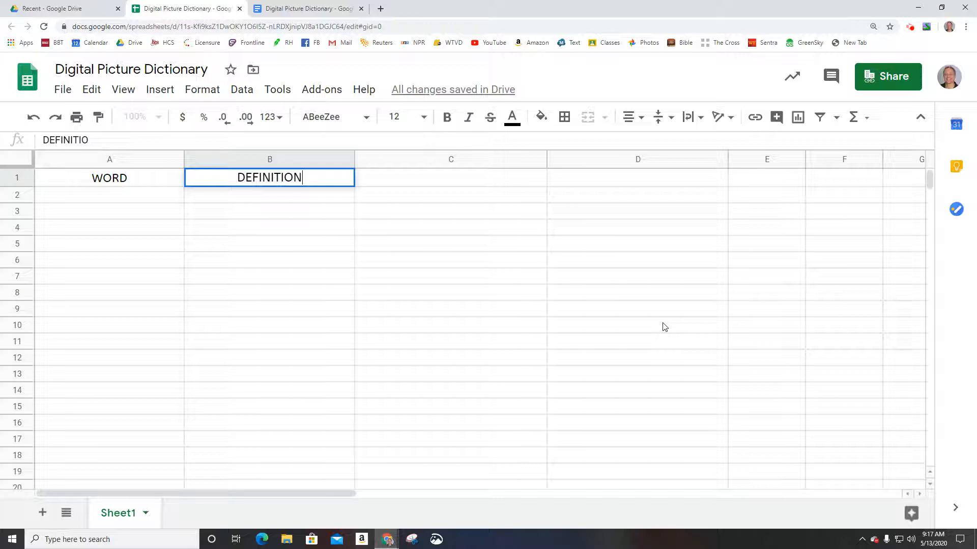
{"action": "key", "text": "Tab"}
{"action": "type", "text": "IMAGE"}
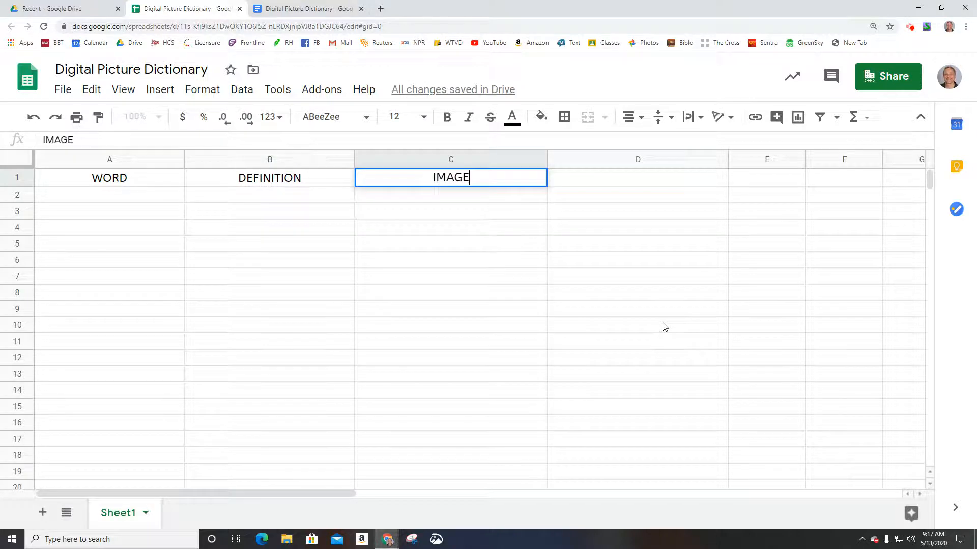
{"action": "key", "text": "Tab"}
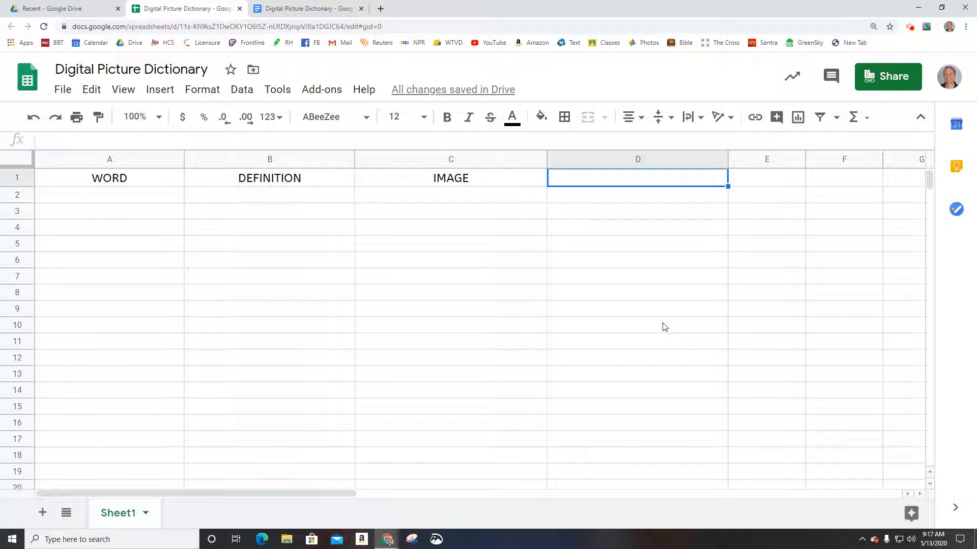
{"action": "type", "text": "SUBJECT"}
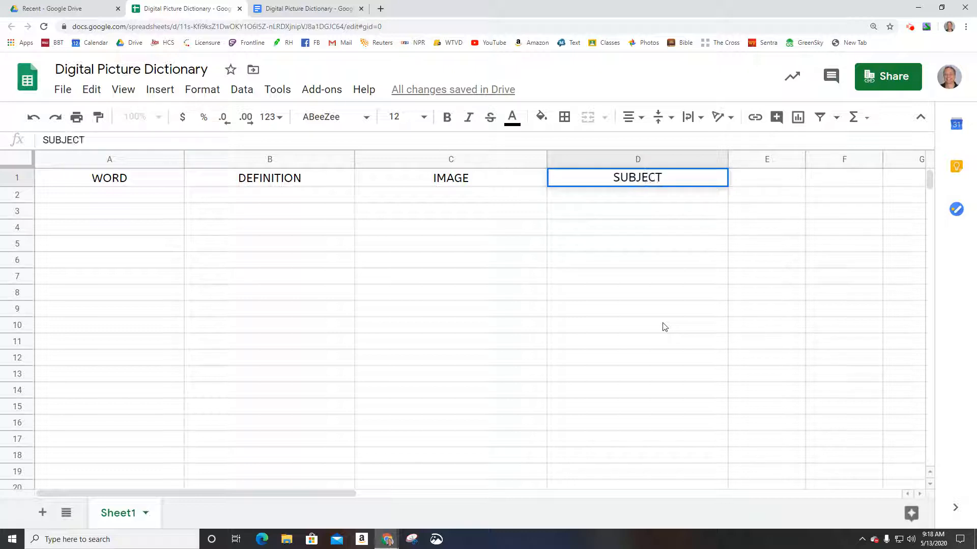
{"action": "key", "text": "Tab"}
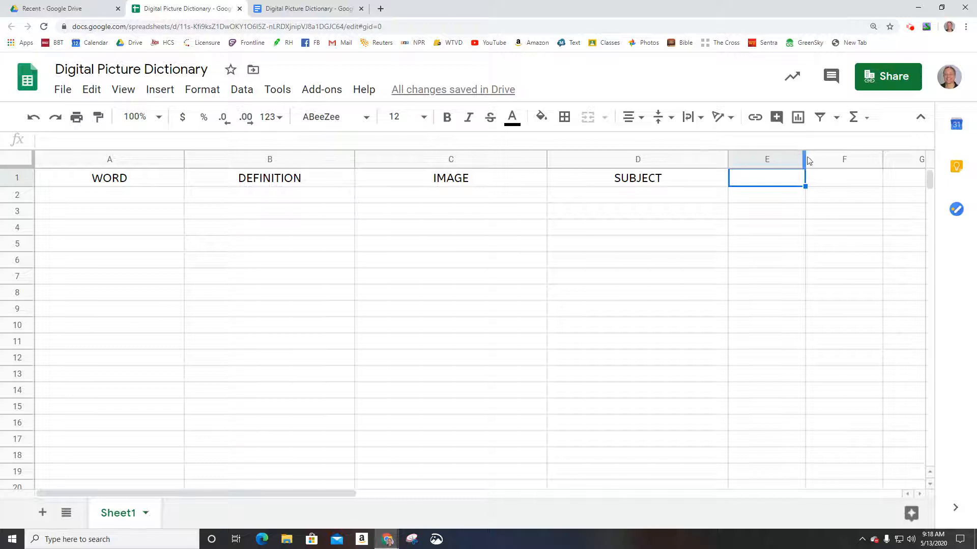
Widen column E to about one and a half times its width and enter the header UNIT in E1.
{"action": "left_click_drag", "start_coordinate": [805, 154], "coordinate": [842, 154]}
{"action": "type", "text": "UNIT"}
{"action": "key", "text": "Return"}
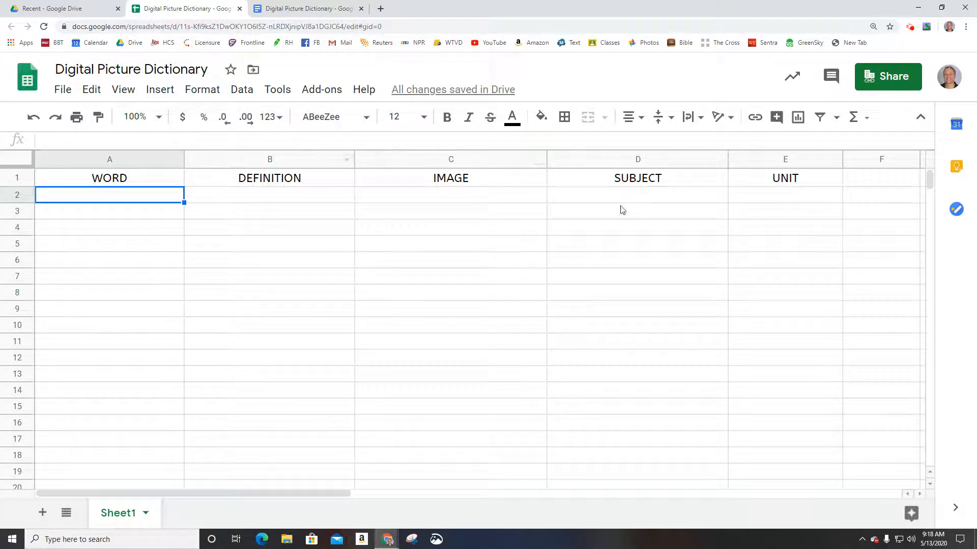
Fill the entire header row 1 with bright green.
{"action": "left_click", "coordinate": [20, 181]}
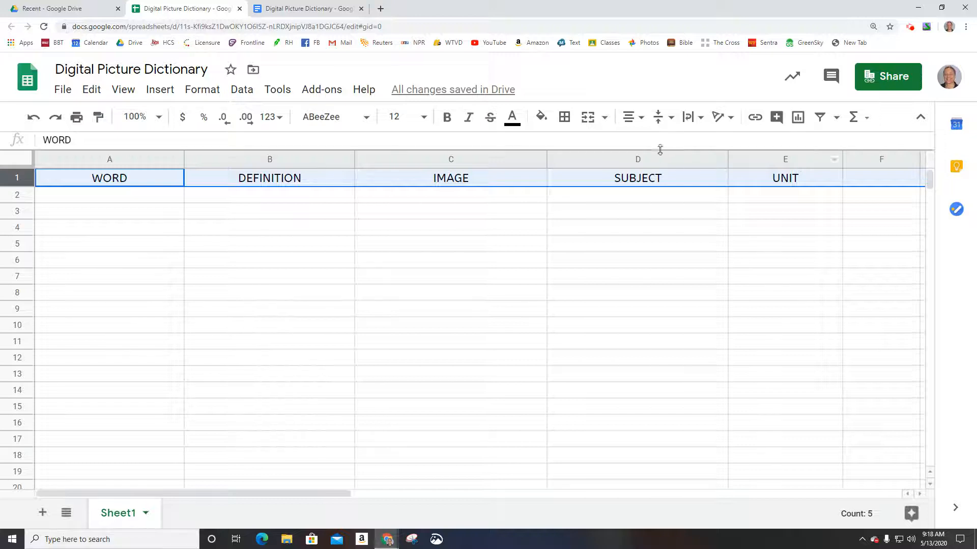
{"action": "left_click", "coordinate": [542, 118]}
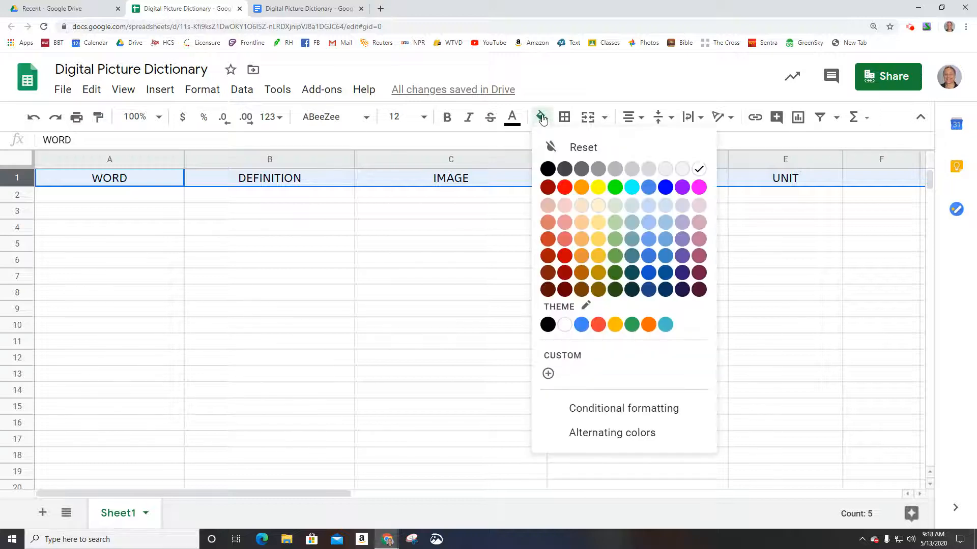
{"action": "left_click", "coordinate": [614, 188]}
{"action": "left_click", "coordinate": [480, 227]}
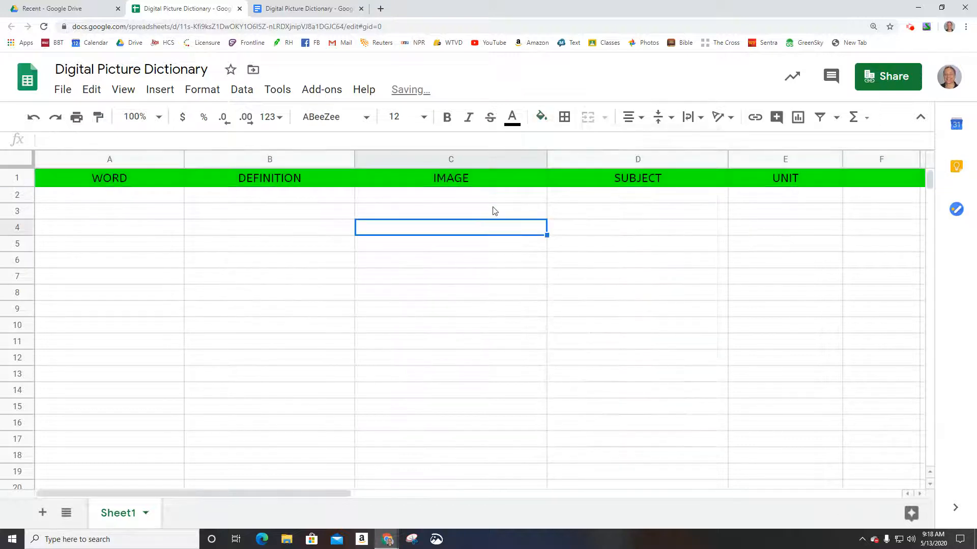
Make the text of the entire header row 1 bold.
{"action": "left_click", "coordinate": [17, 176]}
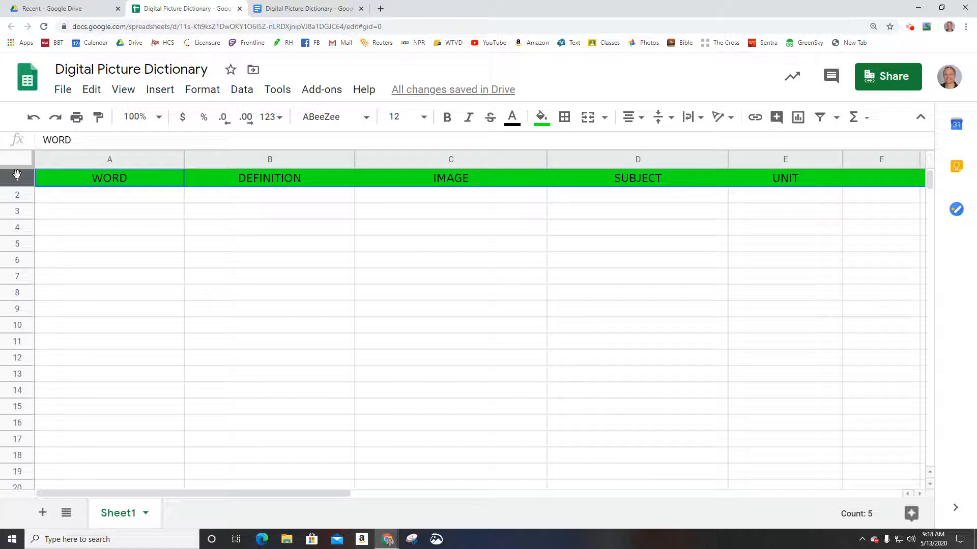
{"action": "left_click", "coordinate": [447, 117]}
{"action": "left_click", "coordinate": [431, 234]}
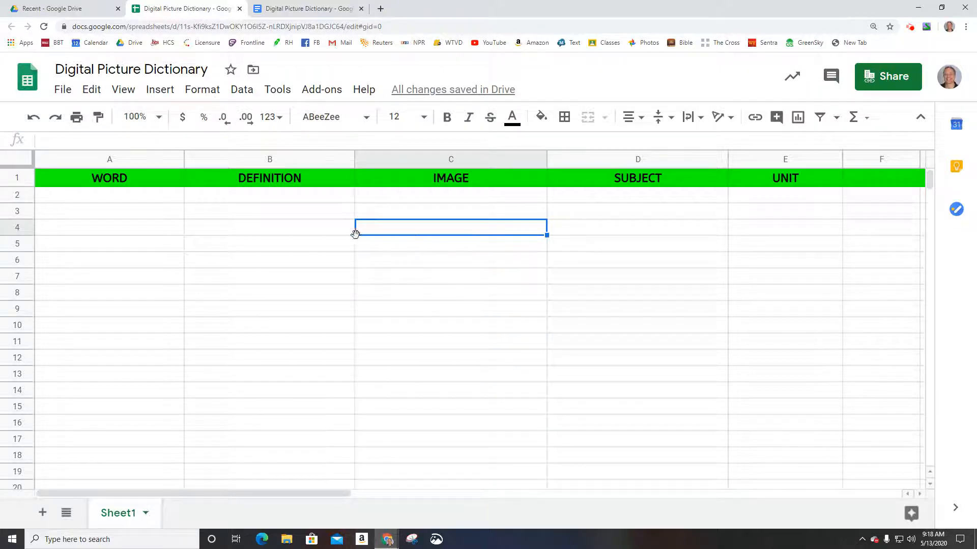
{"action": "left_click", "coordinate": [263, 202]}
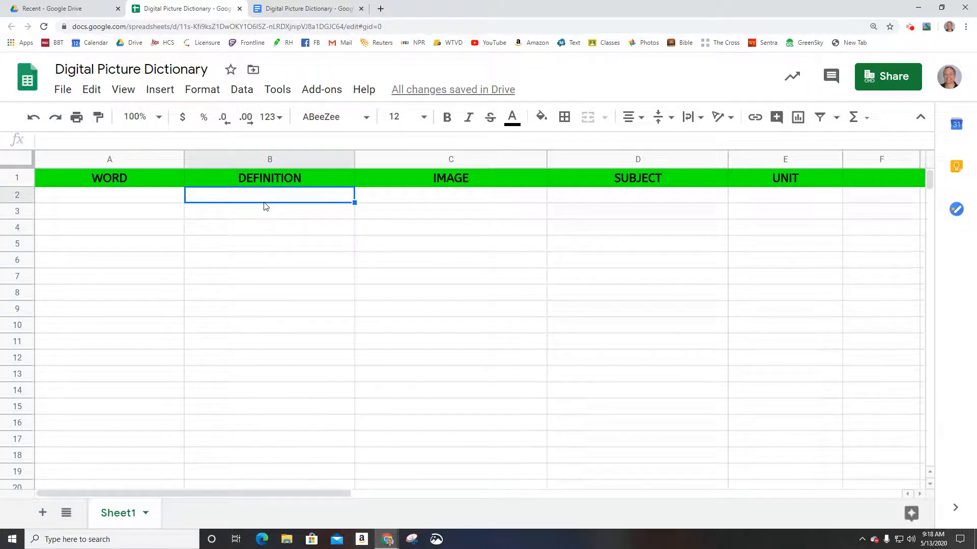
Move down column A past row 45 and back up to A1 to check whether the header row stays in view.
{"action": "left_click", "coordinate": [79, 477]}
{"action": "key", "text": "Down"}
{"action": "key", "text": "Down"}
{"action": "key", "text": "Down"}
{"action": "key", "text": "Down"}
{"action": "key", "text": "Down"}
{"action": "key", "text": "Down"}
{"action": "key", "text": "Down"}
{"action": "key", "text": "Down"}
{"action": "key", "text": "Down"}
{"action": "key", "text": "Down"}
{"action": "key", "text": "Down"}
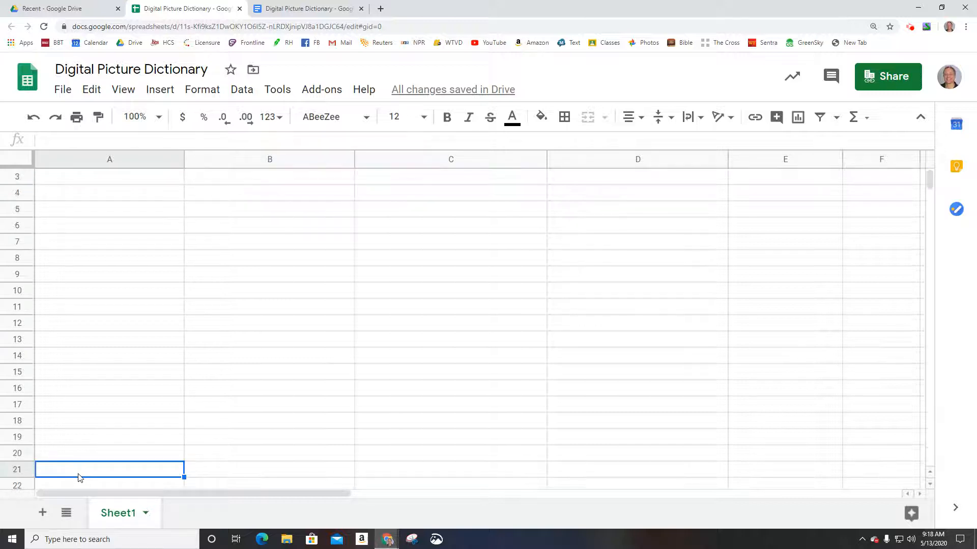
{"action": "key", "text": "Down"}
{"action": "key", "text": "Down"}
{"action": "key", "text": "Down"}
{"action": "key", "text": "Down"}
{"action": "key", "text": "Down"}
{"action": "key", "text": "Down"}
{"action": "key", "text": "Down"}
{"action": "key", "text": "Down"}
{"action": "key", "text": "Down"}
{"action": "key", "text": "Down"}
{"action": "key", "text": "Down"}
{"action": "key", "text": "Down"}
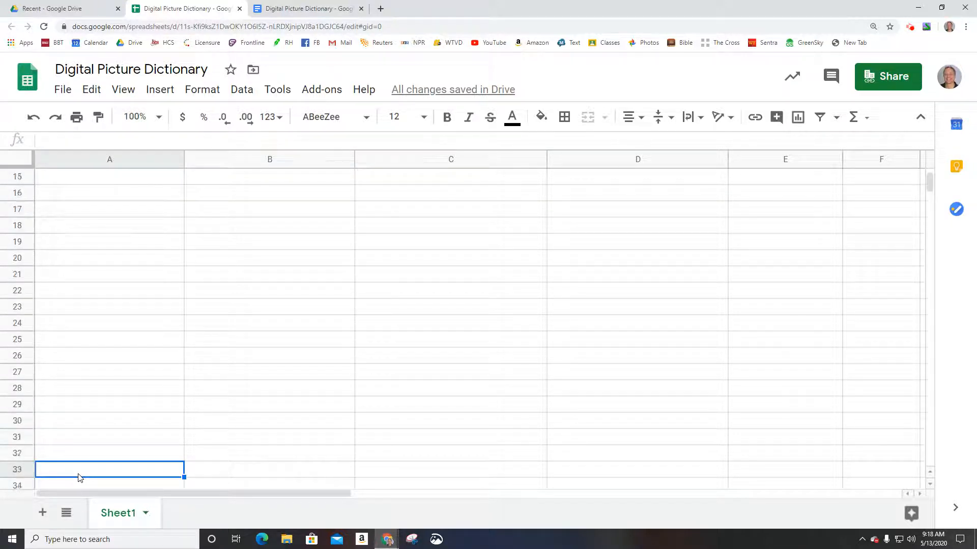
{"action": "key", "text": "Down"}
{"action": "key", "text": "Down"}
{"action": "key", "text": "Down"}
{"action": "key", "text": "Down"}
{"action": "key", "text": "Down"}
{"action": "key", "text": "Down"}
{"action": "key", "text": "Down"}
{"action": "key", "text": "Down"}
{"action": "key", "text": "Down"}
{"action": "key", "text": "Down"}
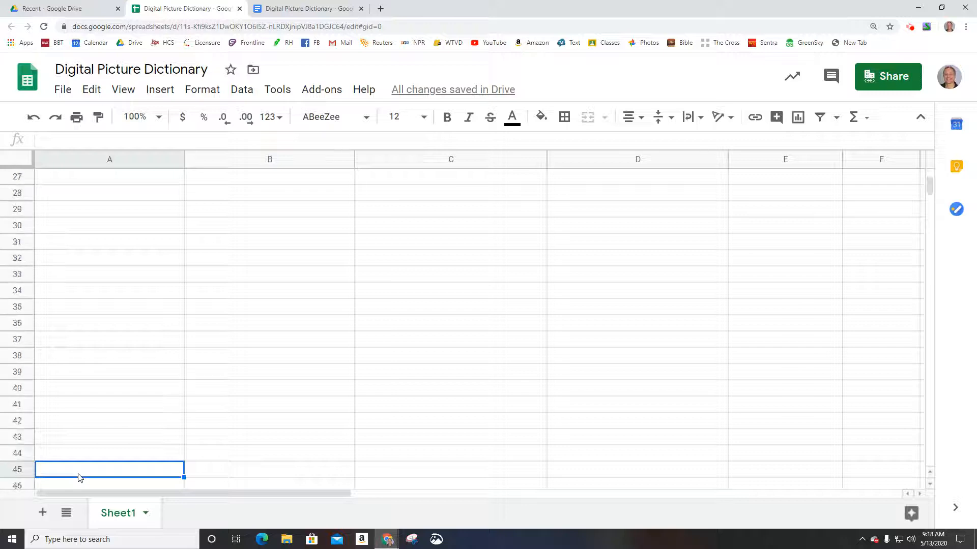
{"action": "key", "text": "Down"}
{"action": "key", "text": "Down"}
{"action": "key", "text": "Down"}
{"action": "key", "text": "Down"}
{"action": "key", "text": "Down"}
{"action": "key", "text": "Down"}
{"action": "key", "text": "Down"}
{"action": "key", "text": "Down"}
{"action": "key", "text": "Down"}
{"action": "key", "text": "Down"}
{"action": "key", "text": "Up"}
{"action": "key", "text": "Up"}
{"action": "key", "text": "Up"}
{"action": "key", "text": "Up"}
{"action": "key", "text": "Up"}
{"action": "key", "text": "Up"}
{"action": "key", "text": "Up"}
{"action": "key", "text": "Up"}
{"action": "key", "text": "Up"}
{"action": "key", "text": "Up"}
{"action": "key", "text": "Up"}
{"action": "key", "text": "Up"}
{"action": "key", "text": "Up"}
{"action": "key", "text": "Up"}
{"action": "key", "text": "Up"}
{"action": "key", "text": "Up"}
{"action": "key", "text": "Up"}
{"action": "key", "text": "Up"}
{"action": "key", "text": "Up"}
{"action": "key", "text": "Up"}
{"action": "key", "text": "Up"}
{"action": "key", "text": "Up"}
{"action": "key", "text": "Up"}
{"action": "key", "text": "Up"}
{"action": "key", "text": "Up"}
{"action": "key", "text": "Up"}
{"action": "key", "text": "Up"}
{"action": "key", "text": "Up"}
{"action": "key", "text": "Up"}
{"action": "key", "text": "Up"}
{"action": "key", "text": "Up"}
{"action": "key", "text": "Up"}
{"action": "key", "text": "Up"}
{"action": "key", "text": "Up"}
{"action": "key", "text": "Up"}
{"action": "key", "text": "Up"}
{"action": "key", "text": "Up"}
{"action": "key", "text": "Up"}
{"action": "key", "text": "Up"}
{"action": "key", "text": "Up"}
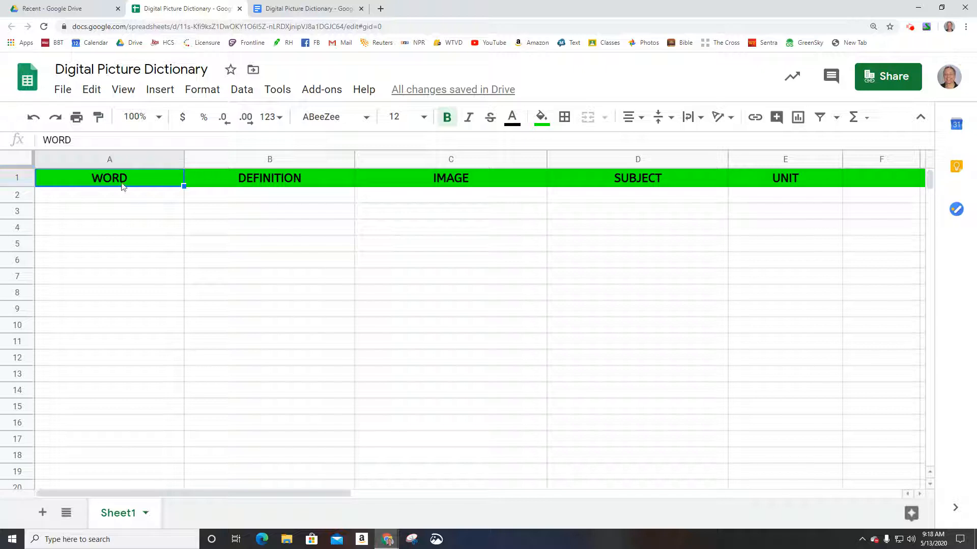
Freeze 1 row so the header row is fixed above the dictionary entries.
{"action": "left_click", "coordinate": [115, 201]}
{"action": "left_click", "coordinate": [124, 92]}
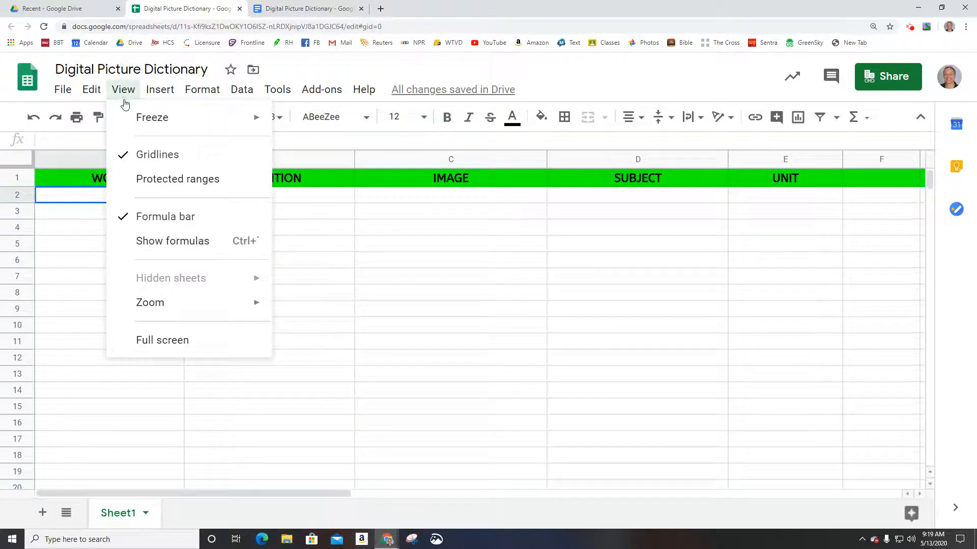
{"action": "mouse_move", "coordinate": [156, 125]}
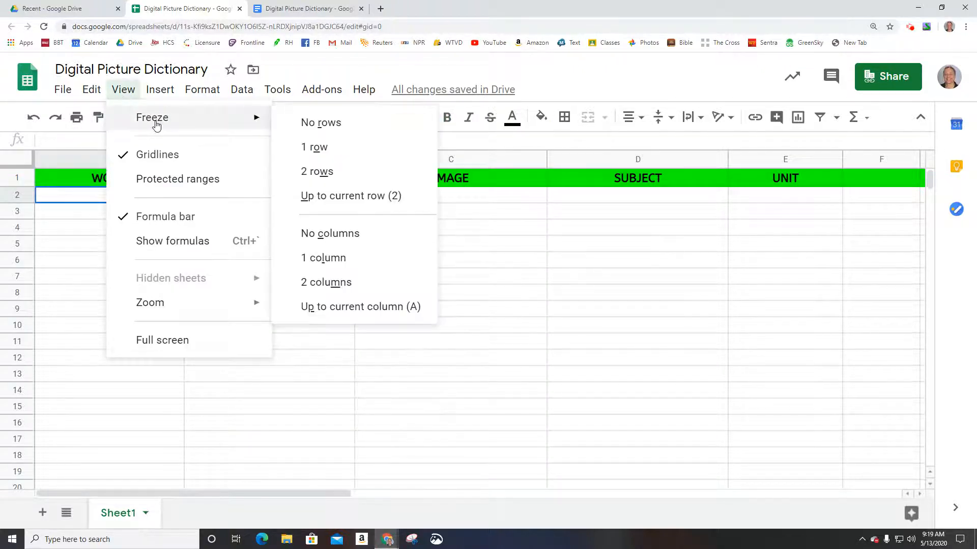
{"action": "left_click", "coordinate": [319, 147]}
{"action": "left_click", "coordinate": [411, 282]}
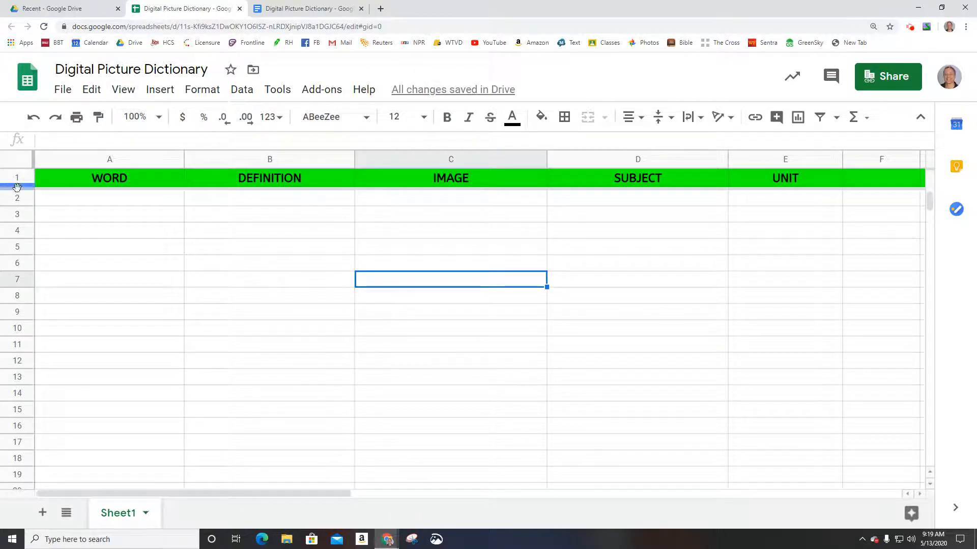
Move down column A from the first entry row to row 43 to check the frozen header row.
{"action": "left_click", "coordinate": [86, 205]}
{"action": "key", "text": "Down"}
{"action": "key", "text": "Down"}
{"action": "key", "text": "Down"}
{"action": "key", "text": "Down"}
{"action": "key", "text": "Down"}
{"action": "key", "text": "Down"}
{"action": "key", "text": "Down"}
{"action": "key", "text": "Down"}
{"action": "key", "text": "Down"}
{"action": "key", "text": "Down"}
{"action": "key", "text": "Down"}
{"action": "key", "text": "Down"}
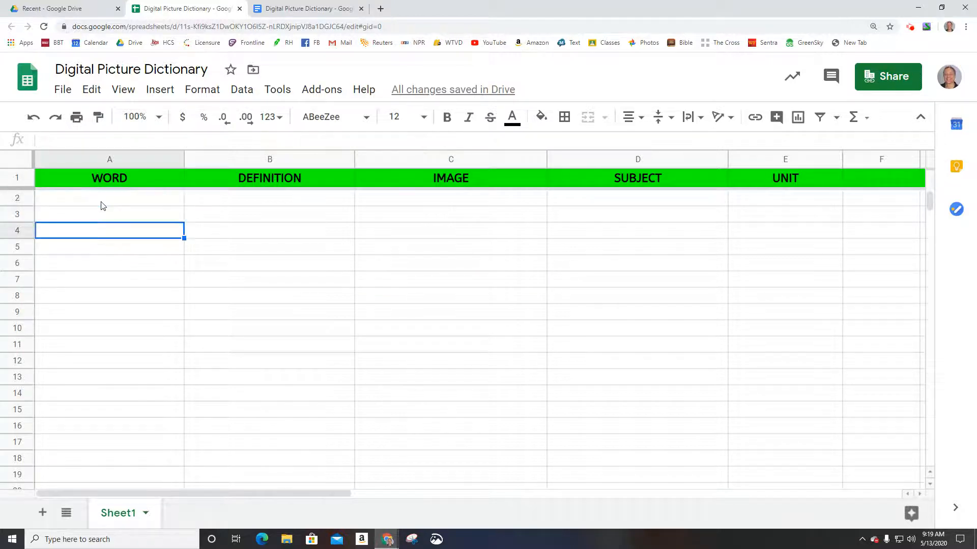
{"action": "key", "text": "Down"}
{"action": "key", "text": "Down"}
{"action": "key", "text": "Down"}
{"action": "key", "text": "Down"}
{"action": "key", "text": "Down"}
{"action": "key", "text": "Down"}
{"action": "key", "text": "Down"}
{"action": "key", "text": "Down"}
{"action": "key", "text": "Down"}
{"action": "key", "text": "Down"}
{"action": "key", "text": "Down"}
{"action": "key", "text": "Down"}
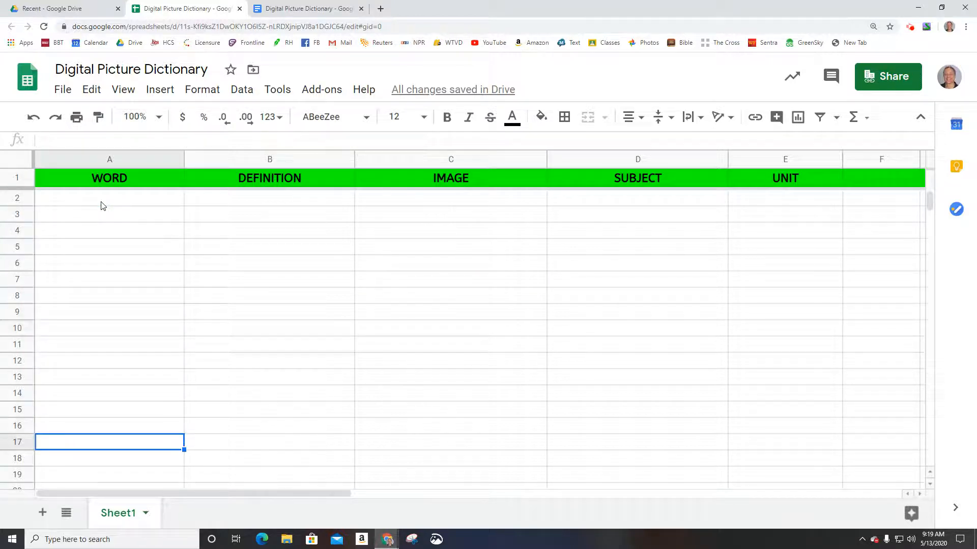
{"action": "key", "text": "Down"}
{"action": "key", "text": "Down"}
{"action": "key", "text": "Down"}
{"action": "key", "text": "Down"}
{"action": "key", "text": "Down"}
{"action": "key", "text": "Down"}
{"action": "key", "text": "Down"}
{"action": "key", "text": "Down"}
{"action": "key", "text": "Down"}
{"action": "key", "text": "Down"}
{"action": "key", "text": "Down"}
{"action": "key", "text": "Down"}
{"action": "key", "text": "Down"}
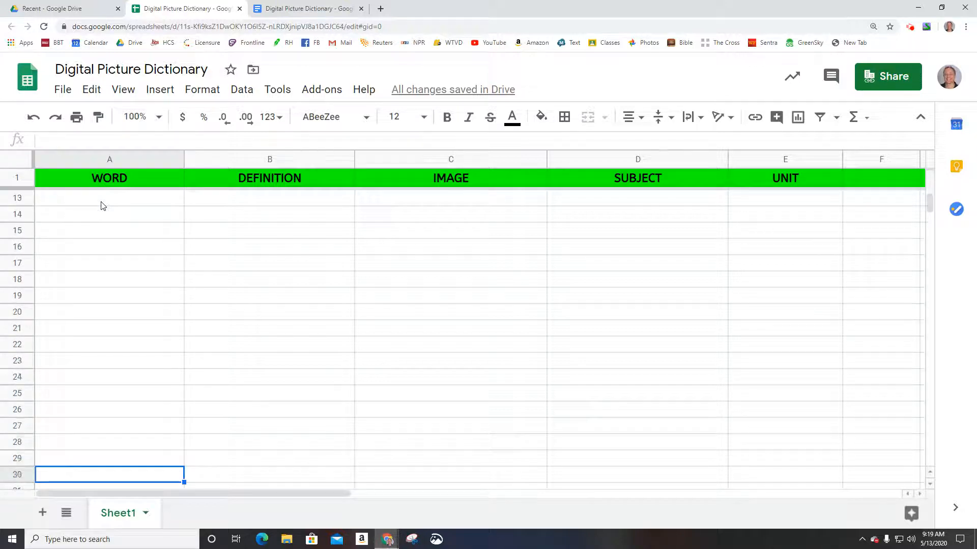
{"action": "key", "text": "Down"}
{"action": "key", "text": "Down"}
{"action": "key", "text": "Down"}
{"action": "key", "text": "Down"}
{"action": "key", "text": "Down"}
{"action": "key", "text": "Down"}
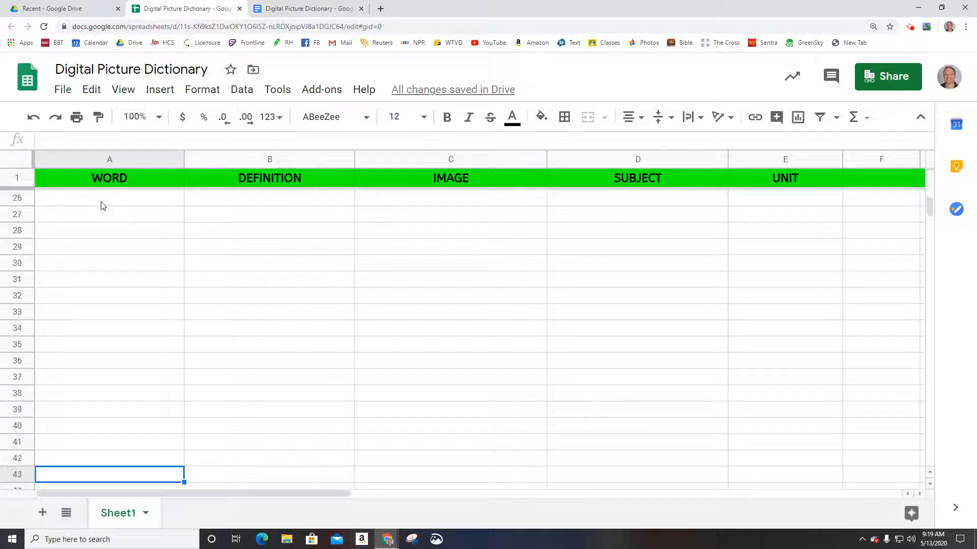
Move back up column A to the first entry row, A2, to check the frozen header row.
{"action": "key", "text": "Up"}
{"action": "key", "text": "Up"}
{"action": "key", "text": "Up"}
{"action": "key", "text": "Up"}
{"action": "key", "text": "Up"}
{"action": "key", "text": "Up"}
{"action": "key", "text": "Up"}
{"action": "key", "text": "Up"}
{"action": "key", "text": "Up"}
{"action": "key", "text": "Up"}
{"action": "key", "text": "Up"}
{"action": "key", "text": "Up"}
{"action": "key", "text": "Up"}
{"action": "key", "text": "Up"}
{"action": "key", "text": "Up"}
{"action": "key", "text": "Up"}
{"action": "key", "text": "Up"}
{"action": "key", "text": "Up"}
{"action": "key", "text": "Up"}
{"action": "key", "text": "Up"}
{"action": "key", "text": "Up"}
{"action": "key", "text": "Up"}
{"action": "key", "text": "Up"}
{"action": "key", "text": "Up"}
{"action": "key", "text": "Up"}
{"action": "key", "text": "Up"}
{"action": "key", "text": "Up"}
{"action": "key", "text": "Up"}
{"action": "key", "text": "Up"}
{"action": "key", "text": "Up"}
{"action": "key", "text": "Up"}
{"action": "key", "text": "Up"}
{"action": "key", "text": "Up"}
{"action": "key", "text": "Up"}
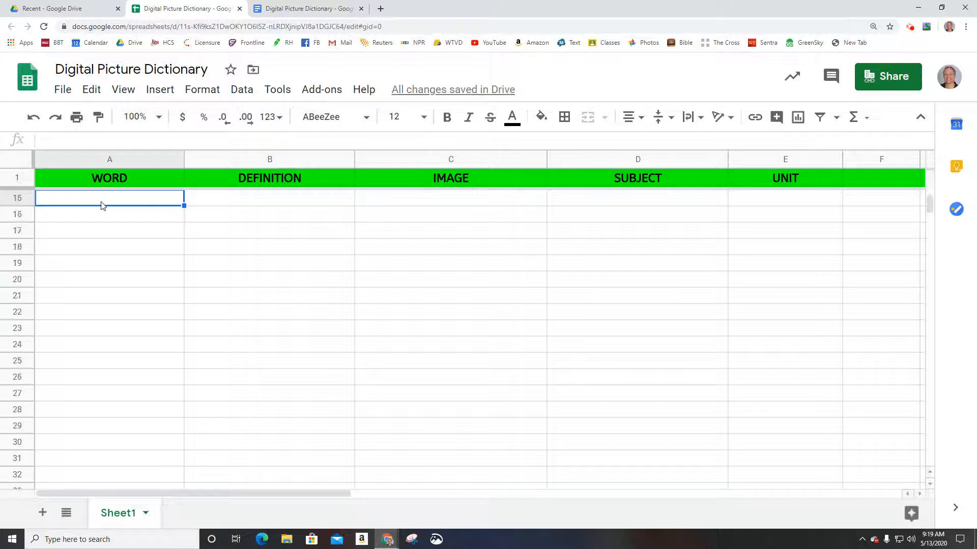
{"action": "key", "text": "Down"}
{"action": "key", "text": "Down"}
{"action": "key", "text": "Down"}
{"action": "key", "text": "Down"}
{"action": "key", "text": "Down"}
{"action": "key", "text": "Up"}
{"action": "key", "text": "Up"}
{"action": "key", "text": "Up"}
{"action": "key", "text": "Up"}
{"action": "key", "text": "Up"}
{"action": "key", "text": "Down"}
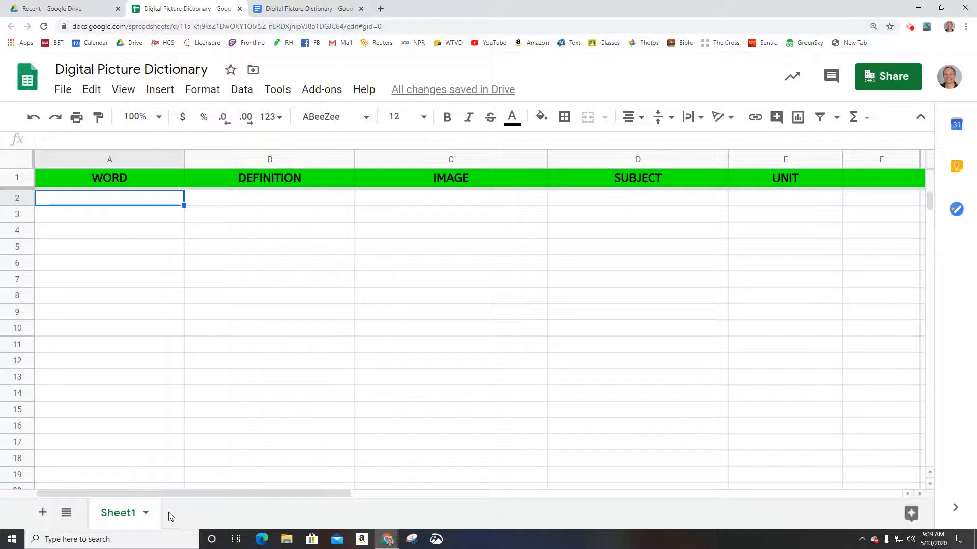
Rename the dictionary's only sheet as Social Studies.
{"action": "left_click", "coordinate": [146, 514]}
{"action": "left_click", "coordinate": [146, 517]}
{"action": "left_click", "coordinate": [146, 514]}
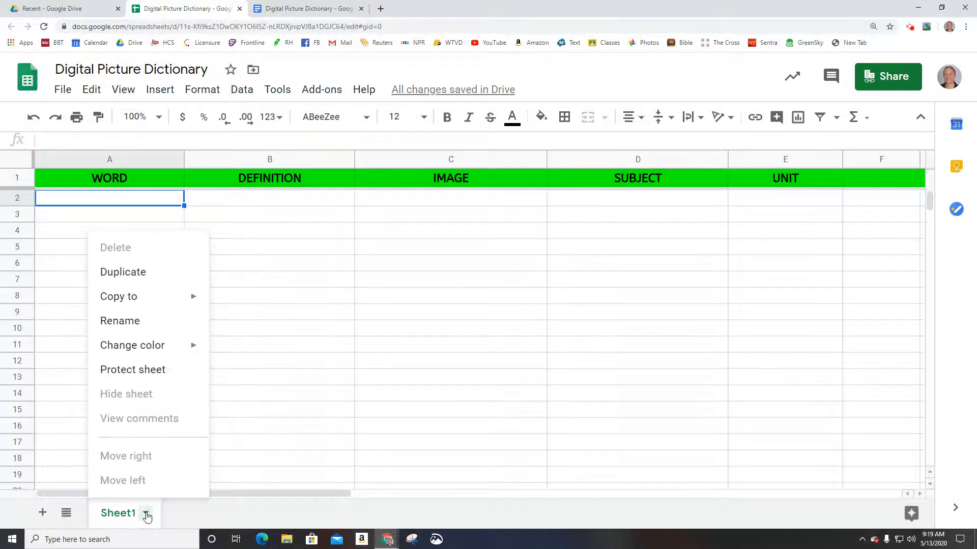
{"action": "double_click", "coordinate": [136, 320]}
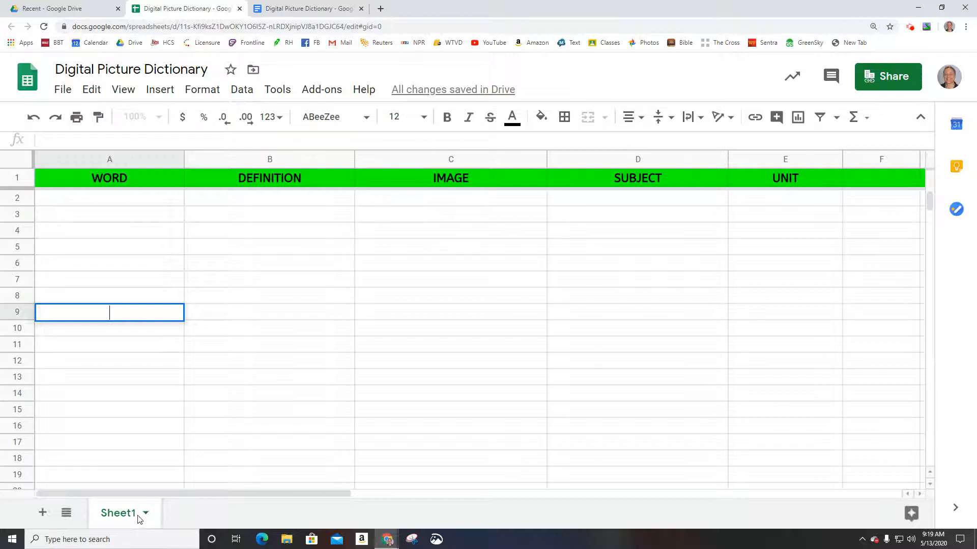
{"action": "left_click", "coordinate": [145, 514]}
{"action": "left_click", "coordinate": [135, 320]}
{"action": "left_click", "coordinate": [116, 474]}
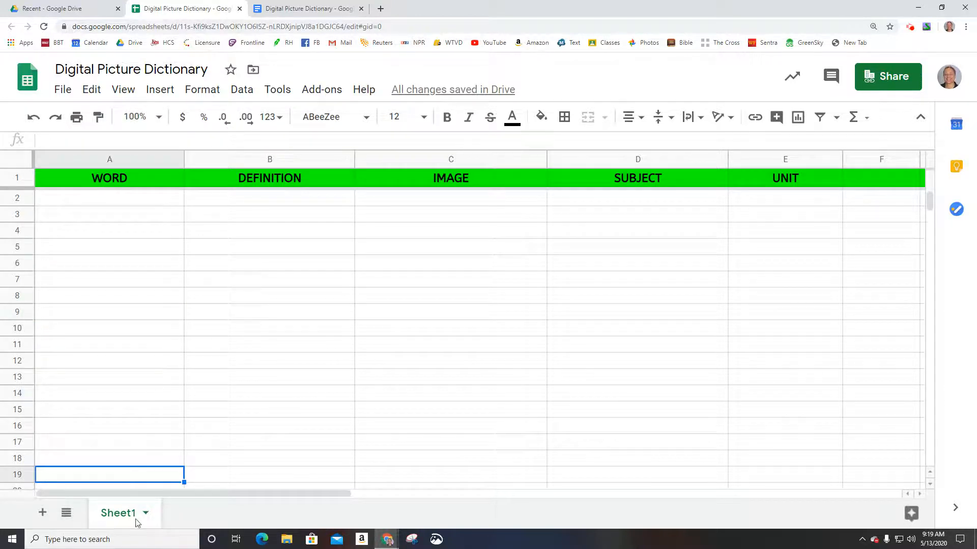
{"action": "left_click", "coordinate": [148, 517]}
{"action": "left_click", "coordinate": [121, 321]}
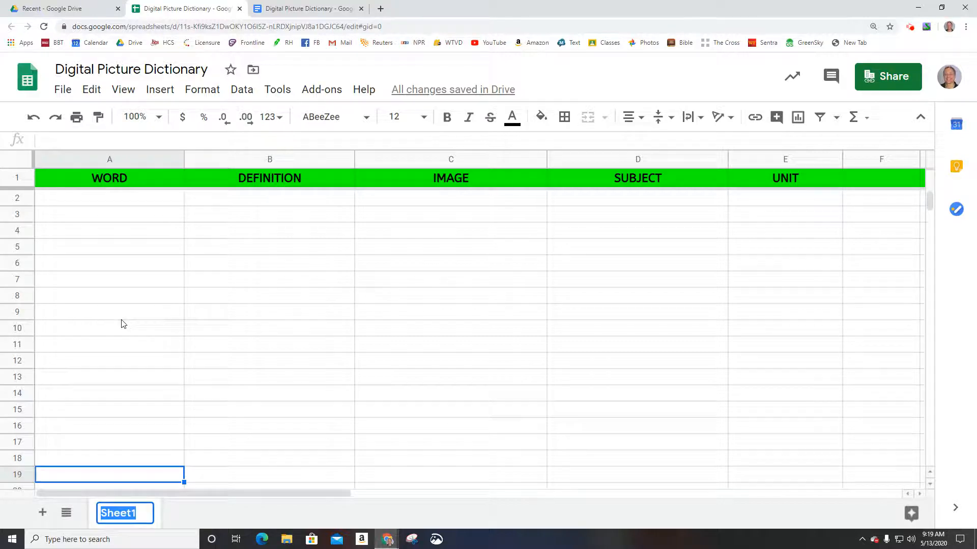
{"action": "type", "text": "Socia"}
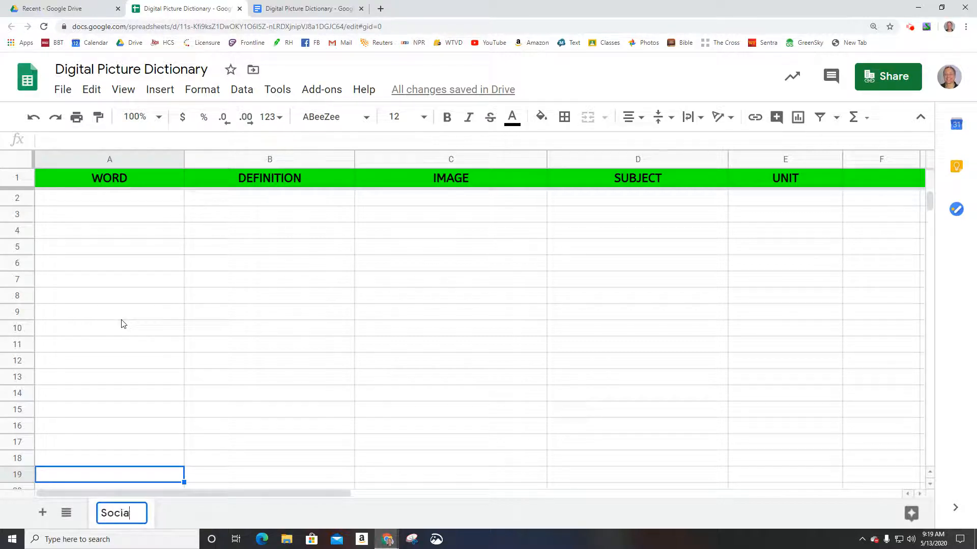
{"action": "type", "text": "l Studies"}
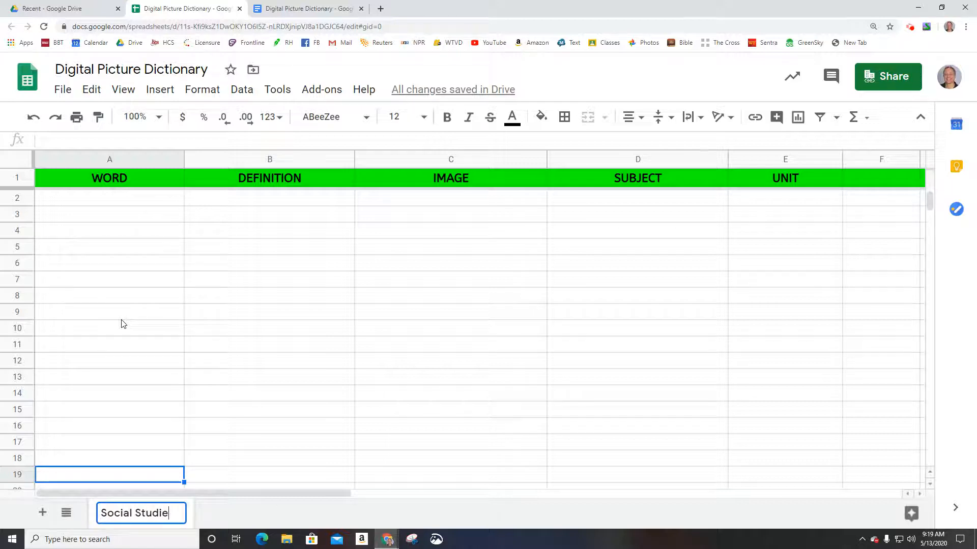
{"action": "left_click", "coordinate": [336, 464]}
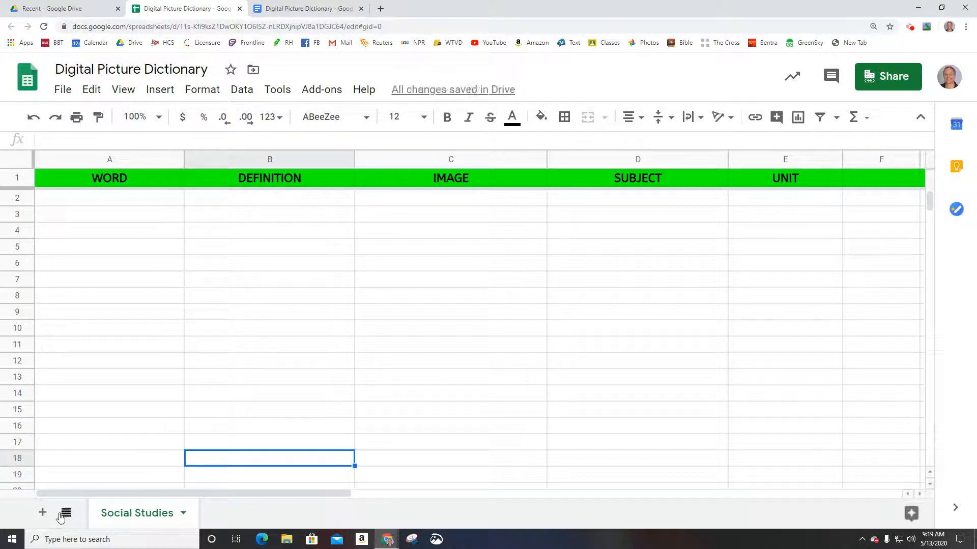
Add a second sheet and copy the entire contents and formatting of the Social Studies sheet into it.
{"action": "left_click", "coordinate": [43, 513]}
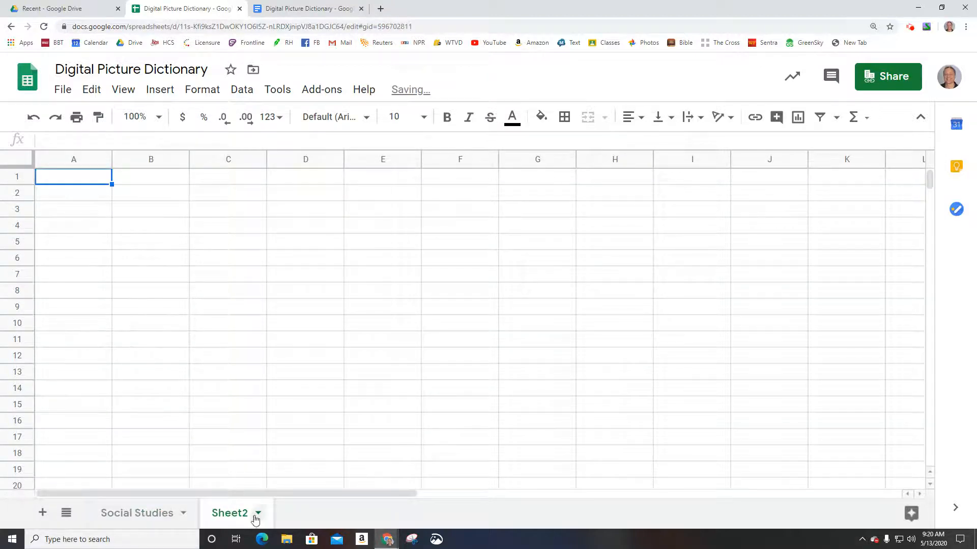
{"action": "left_click", "coordinate": [167, 515]}
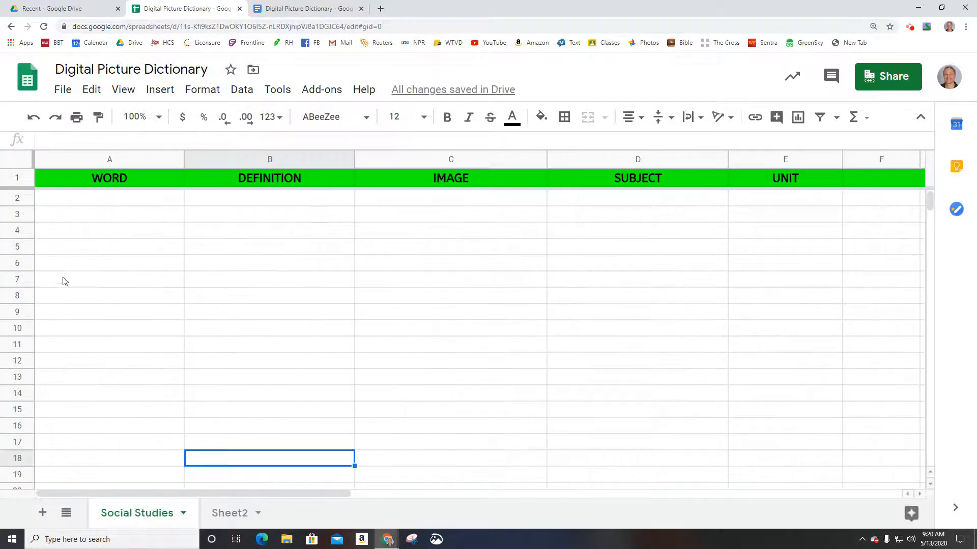
{"action": "left_click", "coordinate": [135, 516]}
{"action": "left_click", "coordinate": [22, 160]}
{"action": "key", "text": "ctrl+c"}
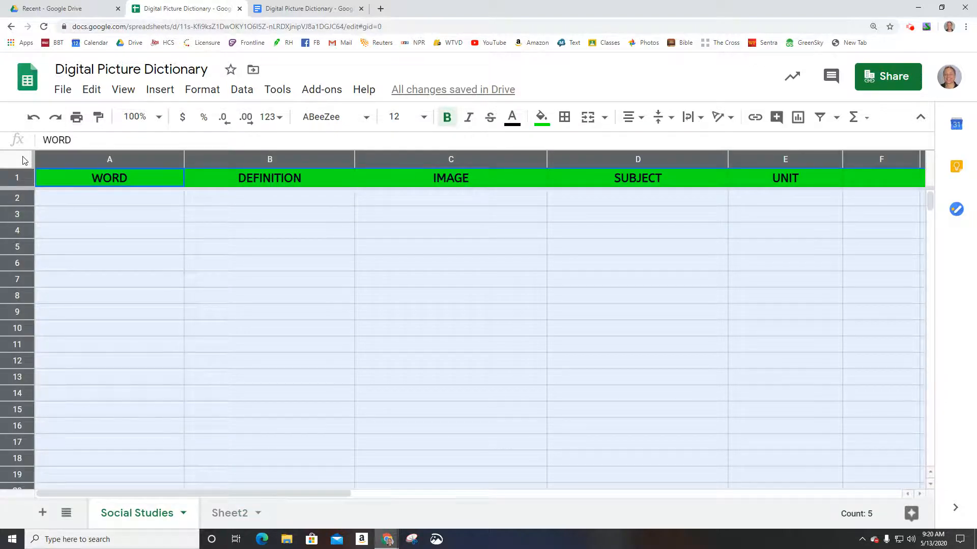
{"action": "left_click", "coordinate": [230, 512]}
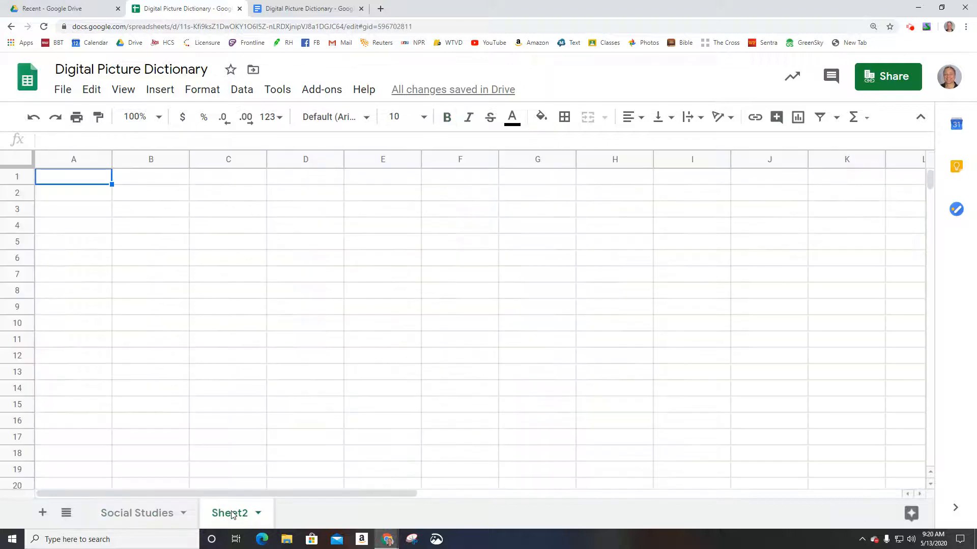
{"action": "left_click", "coordinate": [22, 160]}
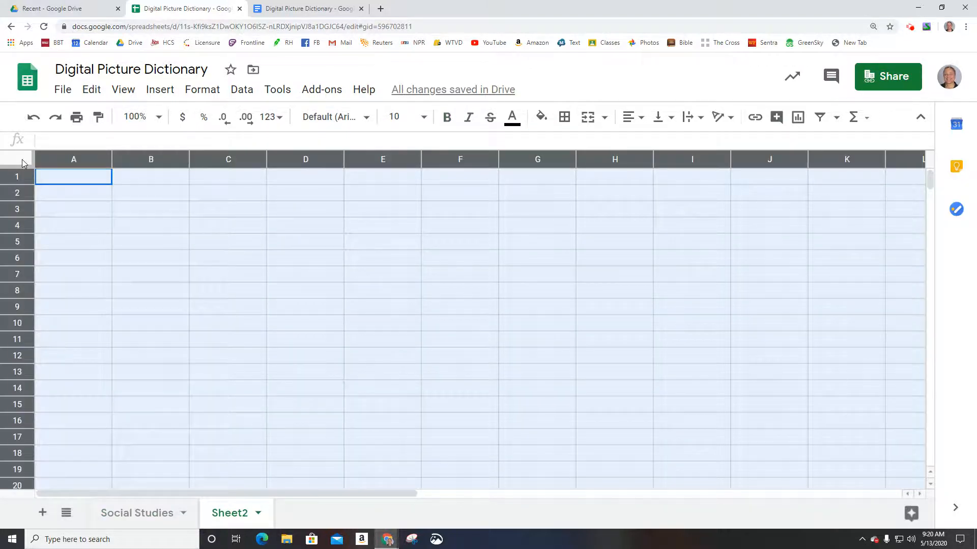
{"action": "key", "text": "ctrl+v"}
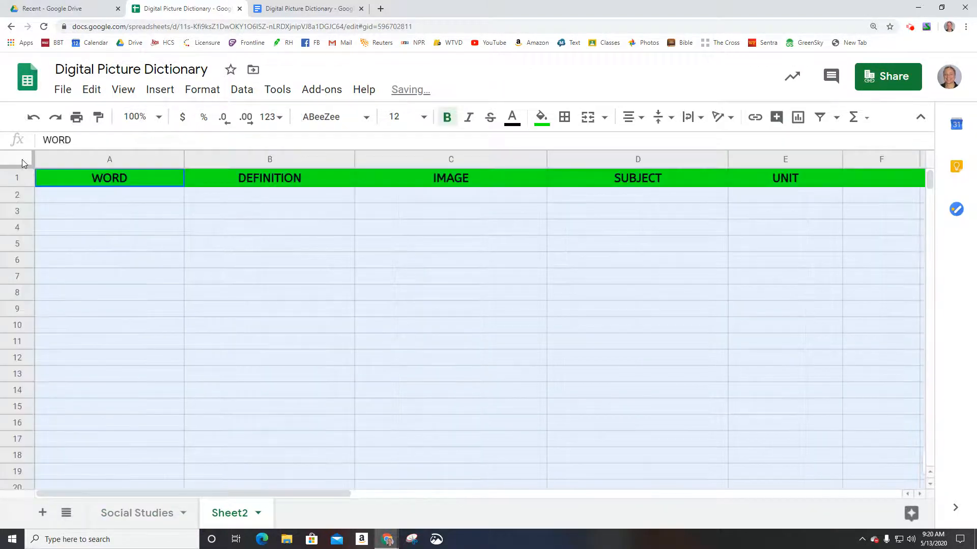
{"action": "left_click", "coordinate": [352, 327]}
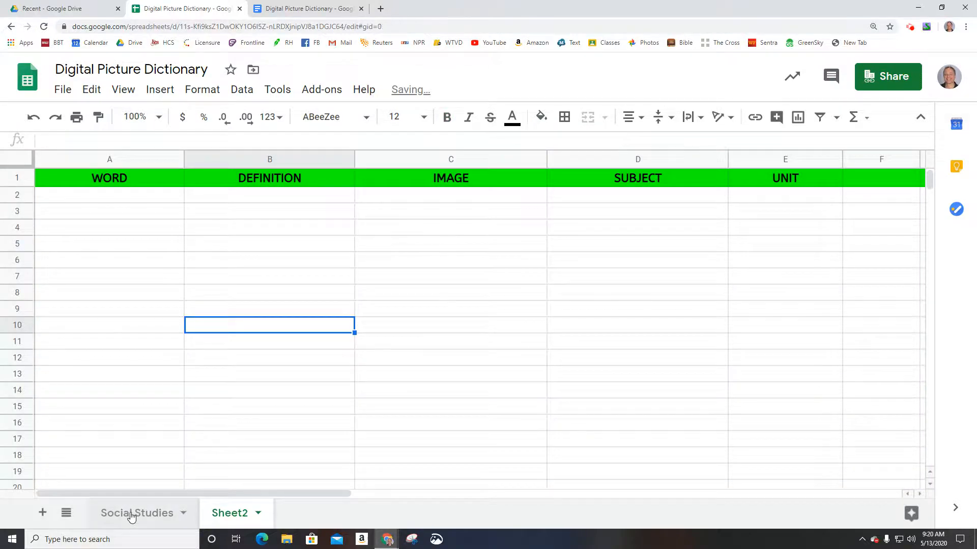
Fill header row 1 of the second sheet with yellow and compare it with the Social Studies sheet.
{"action": "left_click", "coordinate": [133, 513]}
{"action": "left_click", "coordinate": [223, 511]}
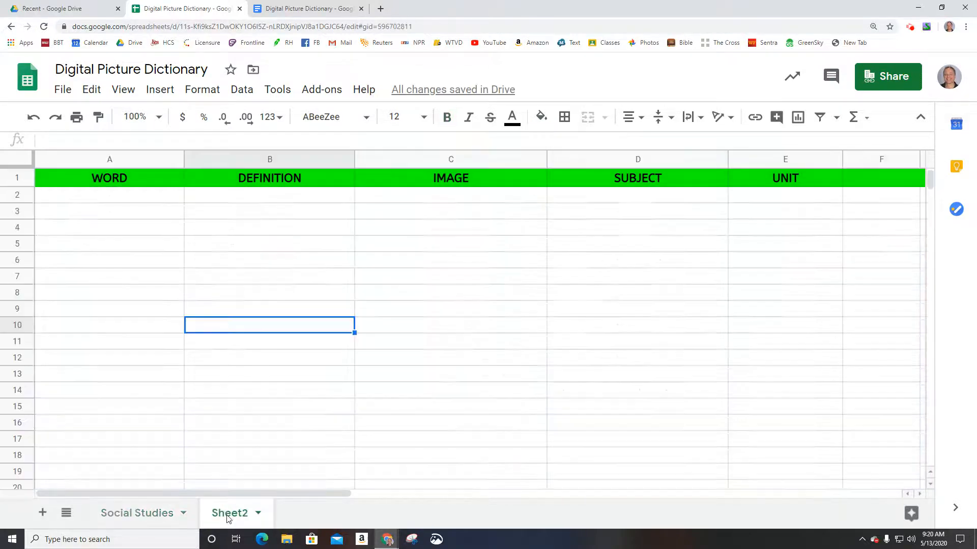
{"action": "left_click", "coordinate": [17, 181]}
{"action": "left_click", "coordinate": [541, 117]}
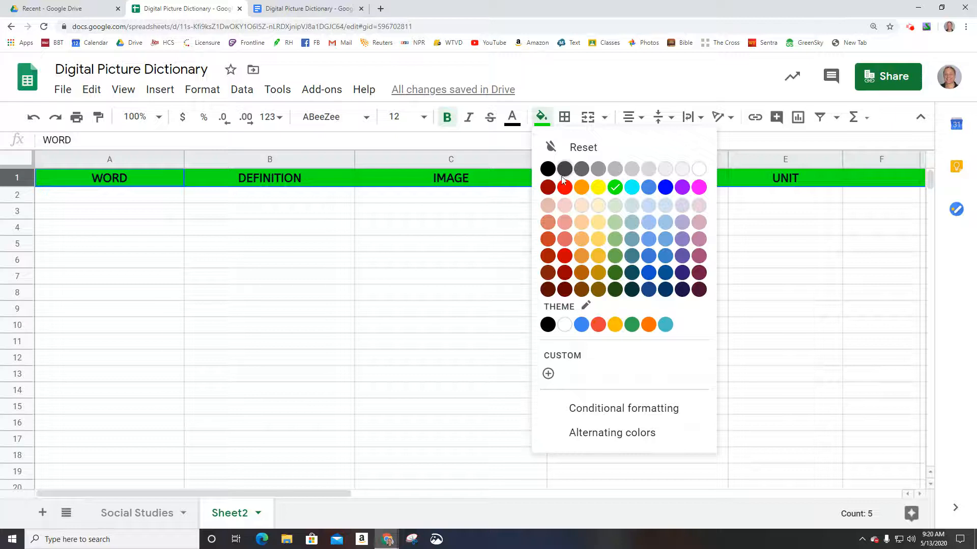
{"action": "left_click", "coordinate": [597, 187]}
{"action": "left_click", "coordinate": [515, 225]}
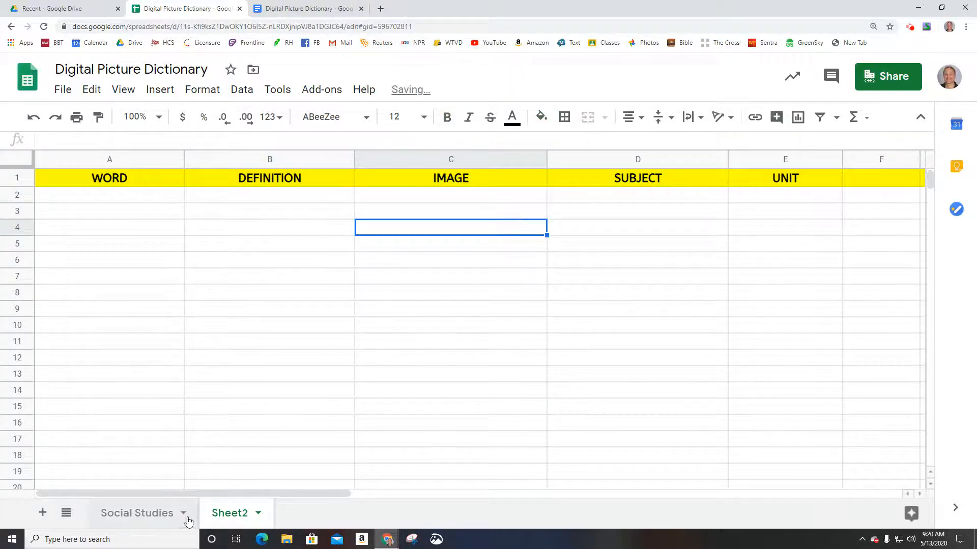
{"action": "left_click", "coordinate": [162, 524]}
{"action": "left_click", "coordinate": [236, 523]}
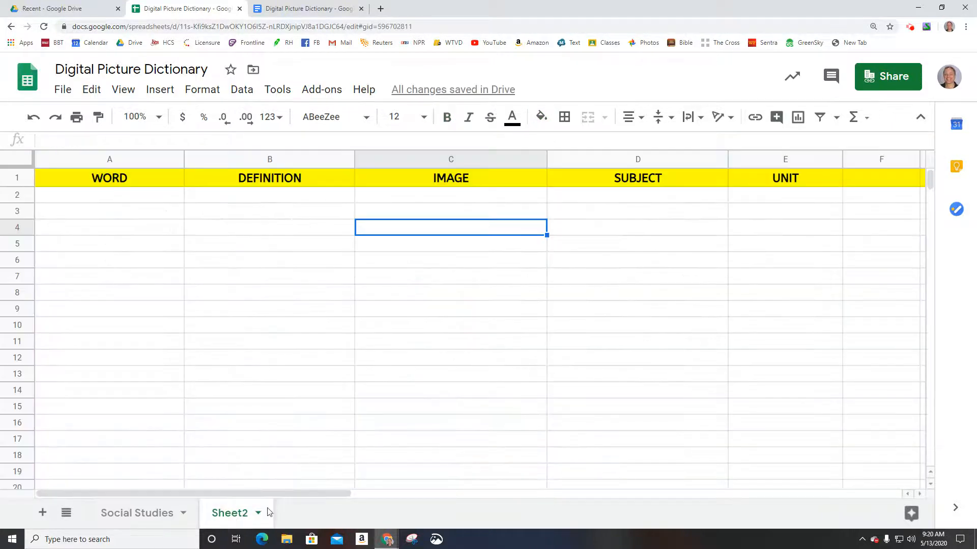
Rename the second sheet as Science.
{"action": "left_click", "coordinate": [259, 514]}
{"action": "left_click", "coordinate": [252, 325]}
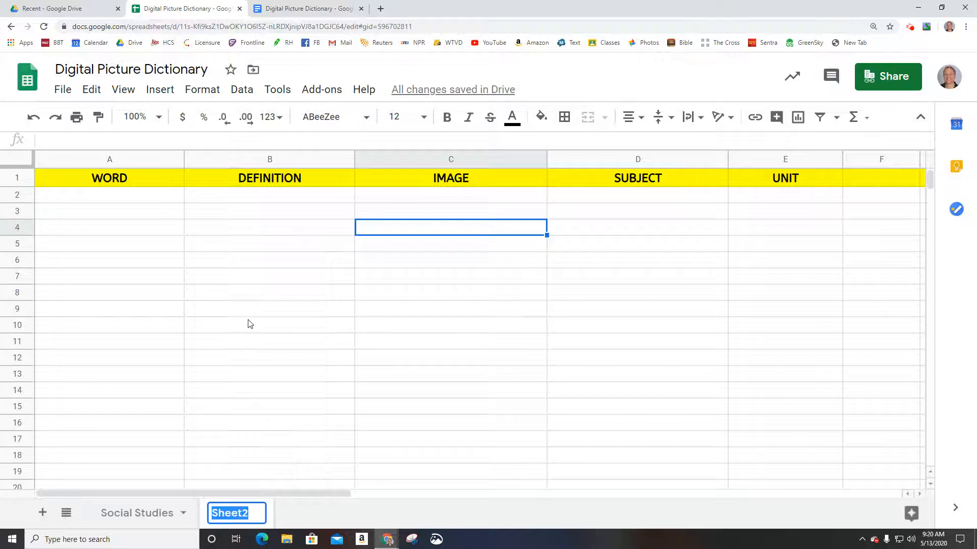
{"action": "type", "text": "Science"}
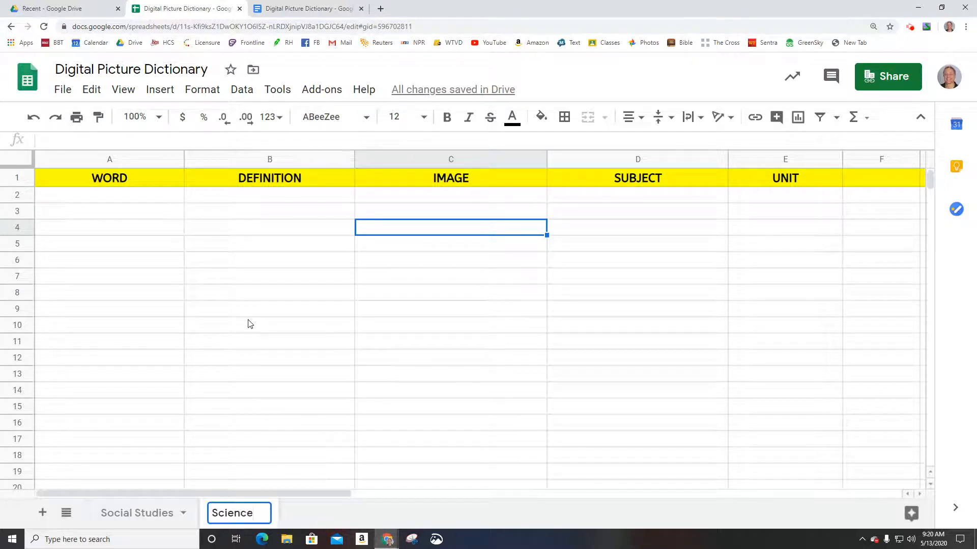
{"action": "left_click", "coordinate": [429, 376]}
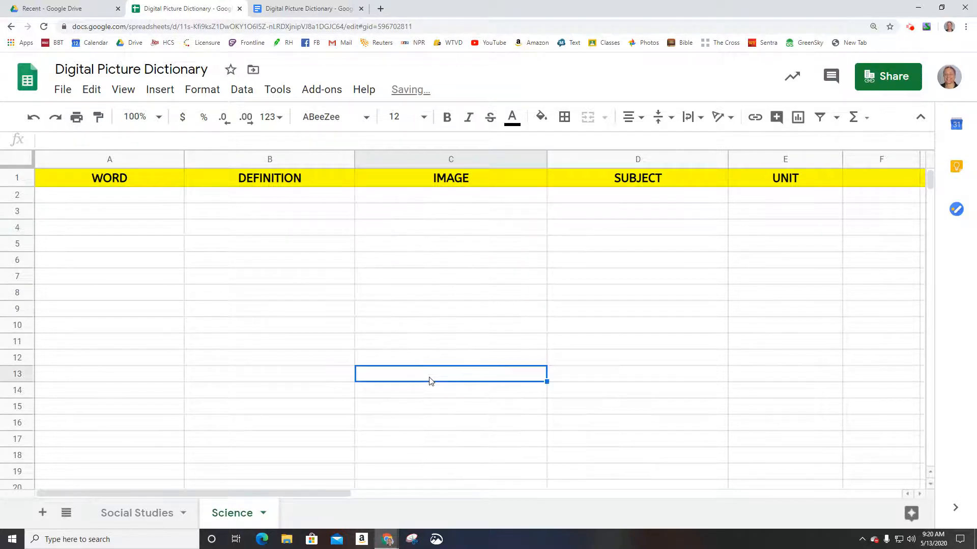
Delete the Science sheet from the spreadsheet.
{"action": "left_click", "coordinate": [262, 512]}
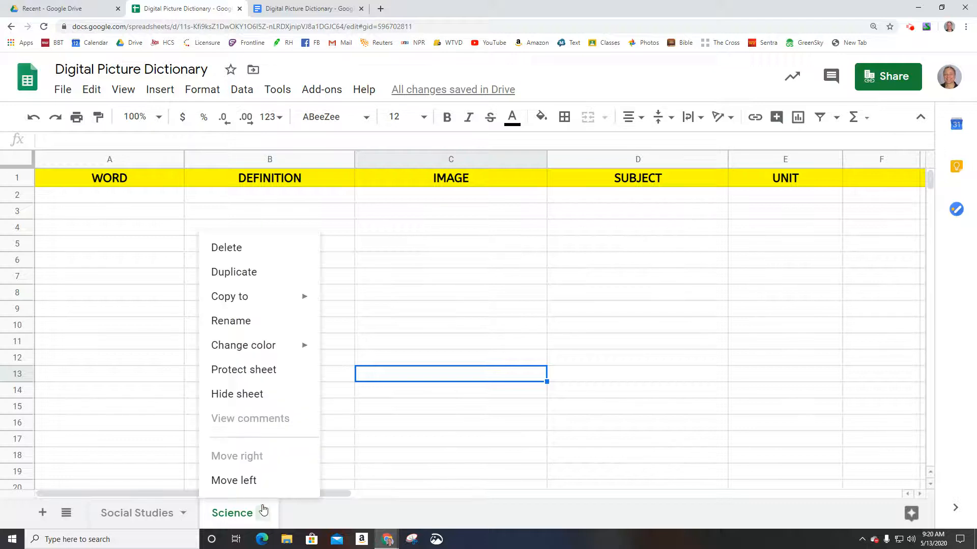
{"action": "left_click", "coordinate": [242, 248]}
{"action": "left_click", "coordinate": [672, 324]}
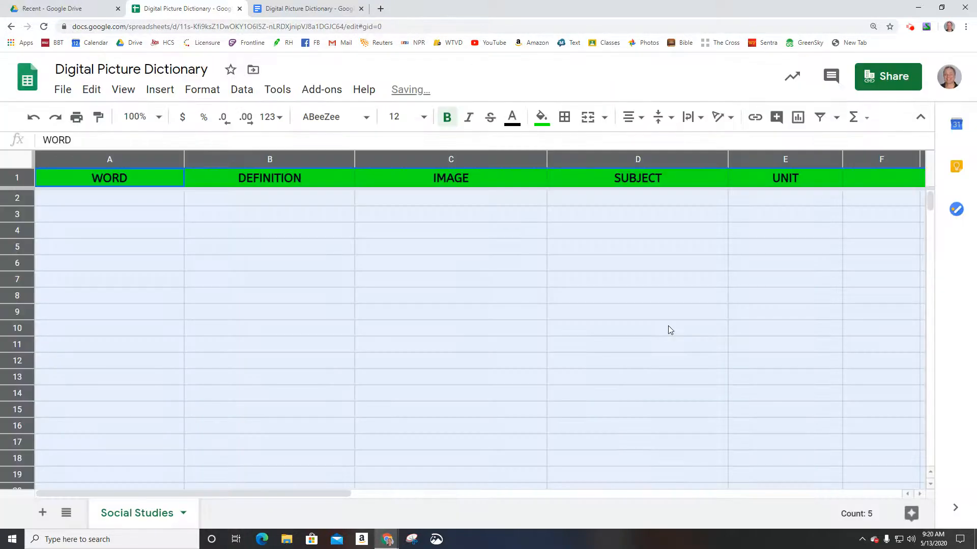
Rename the Social Studies sheet as All Subjects.
{"action": "left_click", "coordinate": [183, 513]}
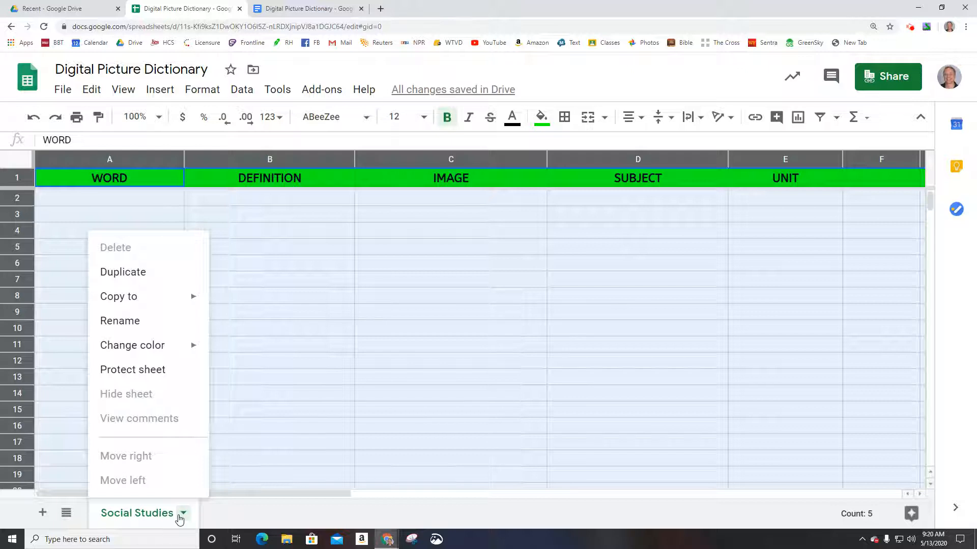
{"action": "left_click", "coordinate": [133, 324]}
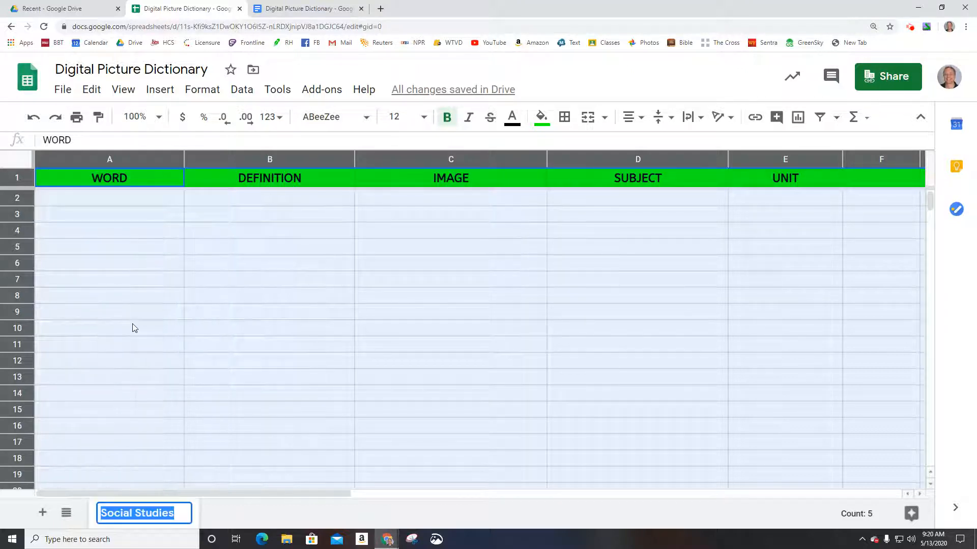
{"action": "type", "text": "All Suje"}
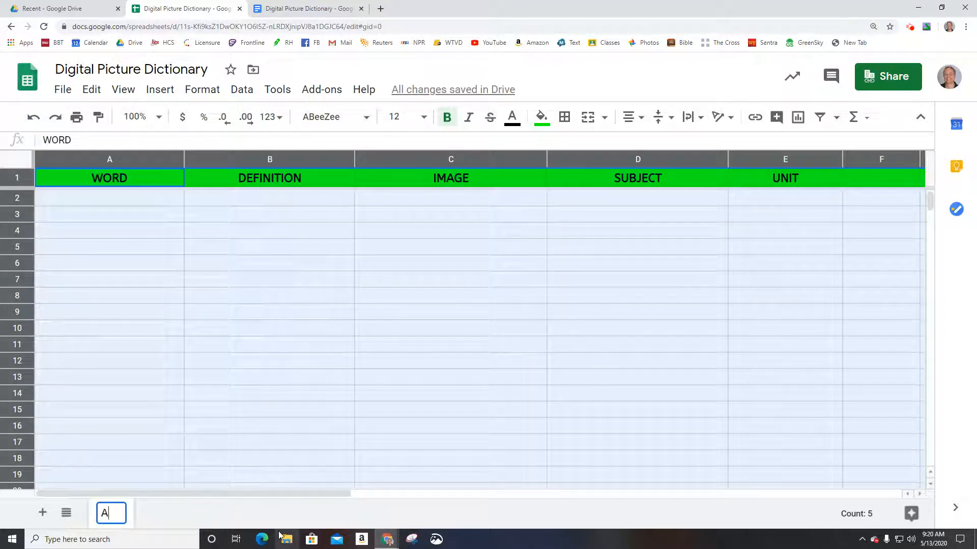
{"action": "key", "text": "BackSpace"}
{"action": "key", "text": "BackSpace"}
{"action": "type", "text": "bjects"}
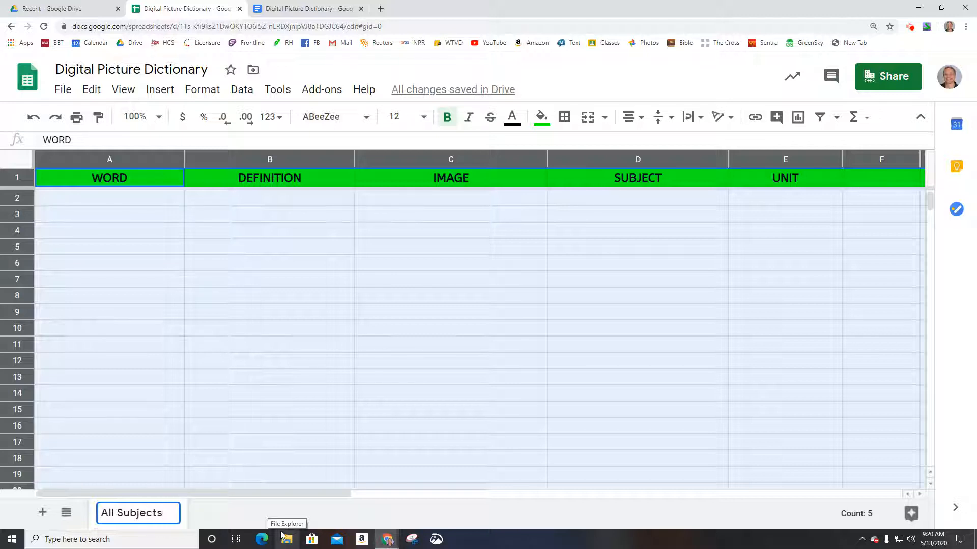
{"action": "left_click", "coordinate": [214, 328]}
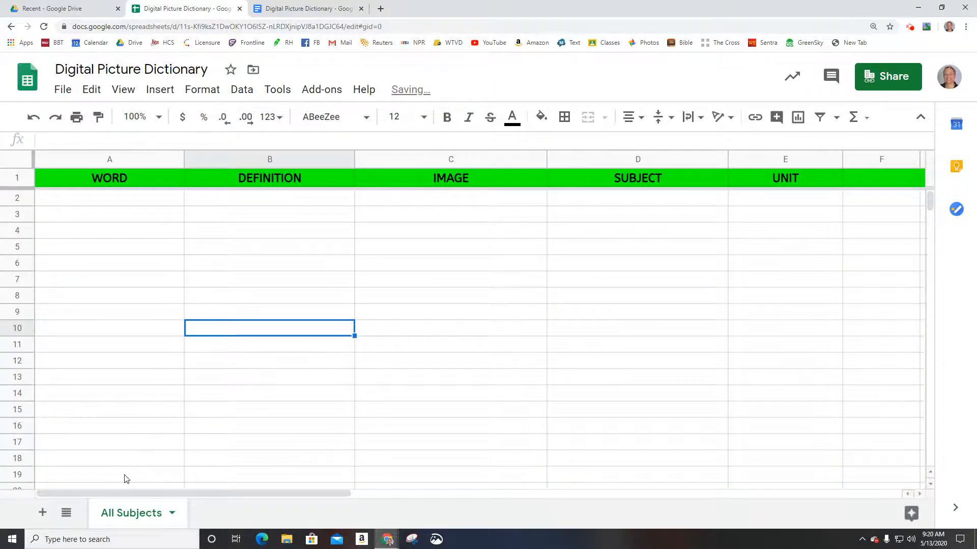
Enter "stock market" as the first dictionary word in cell A2.
{"action": "left_click", "coordinate": [128, 202]}
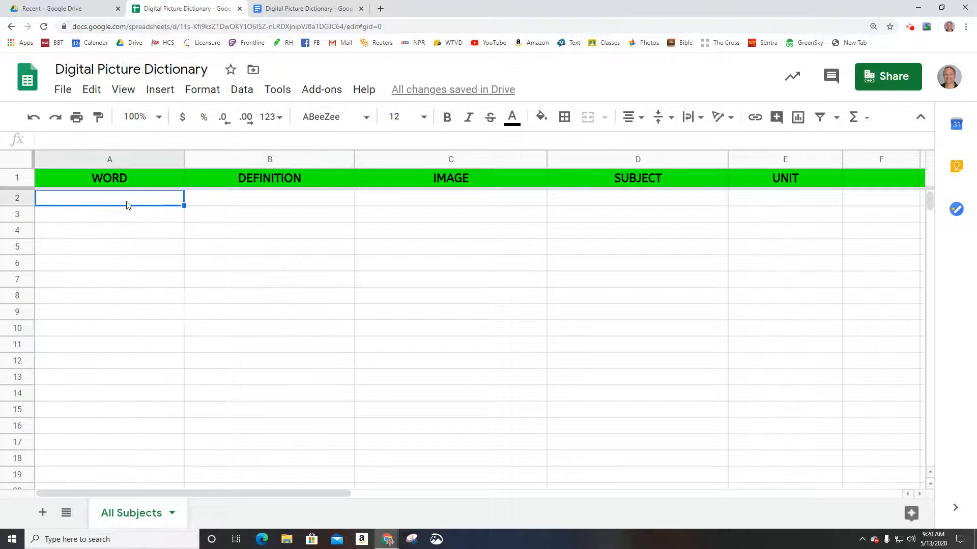
{"action": "left_click", "coordinate": [668, 202]}
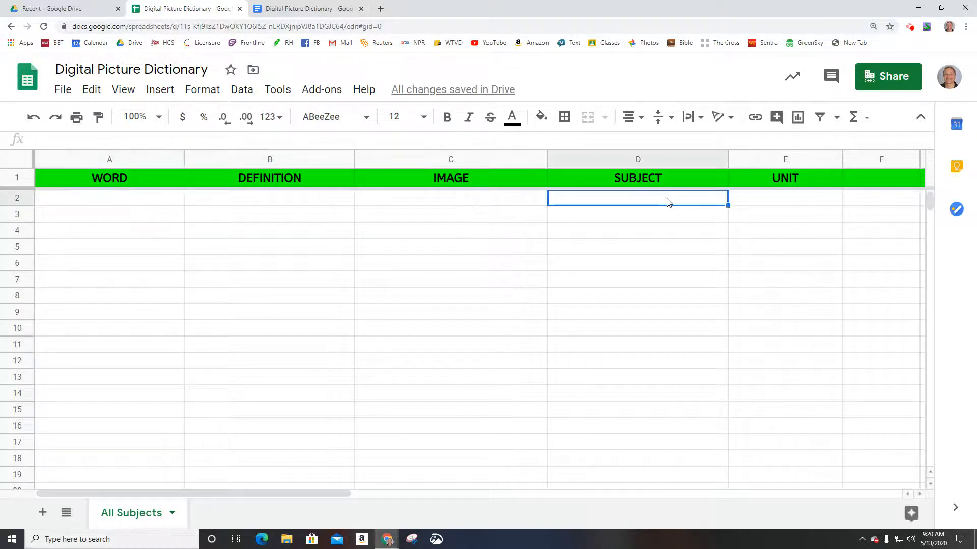
{"action": "left_click", "coordinate": [760, 200]}
{"action": "left_click", "coordinate": [86, 201]}
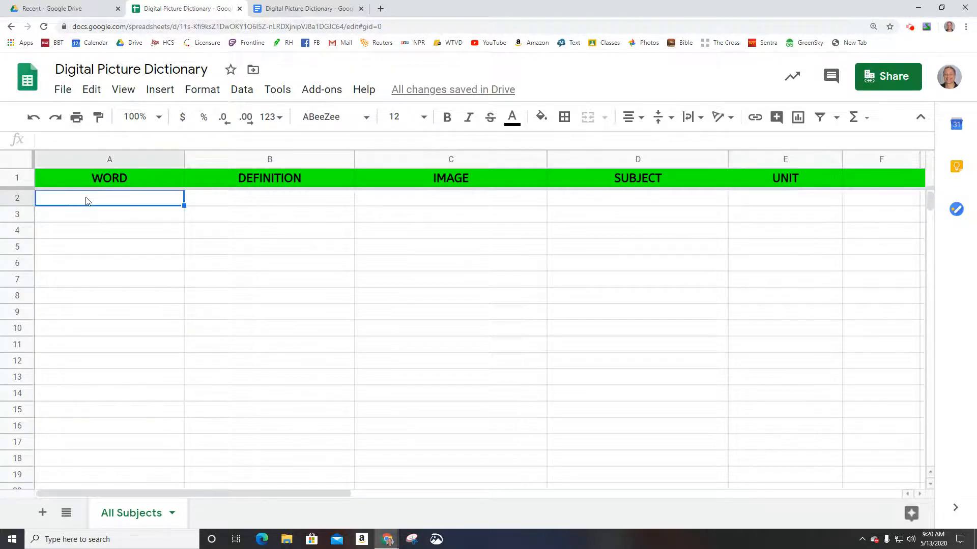
{"action": "type", "text": "stock market"}
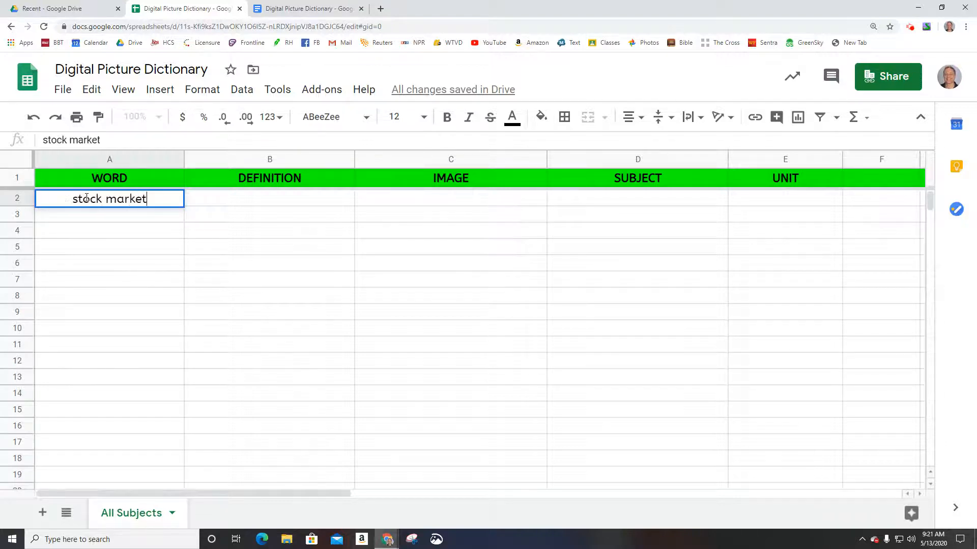
{"action": "key", "text": "Tab"}
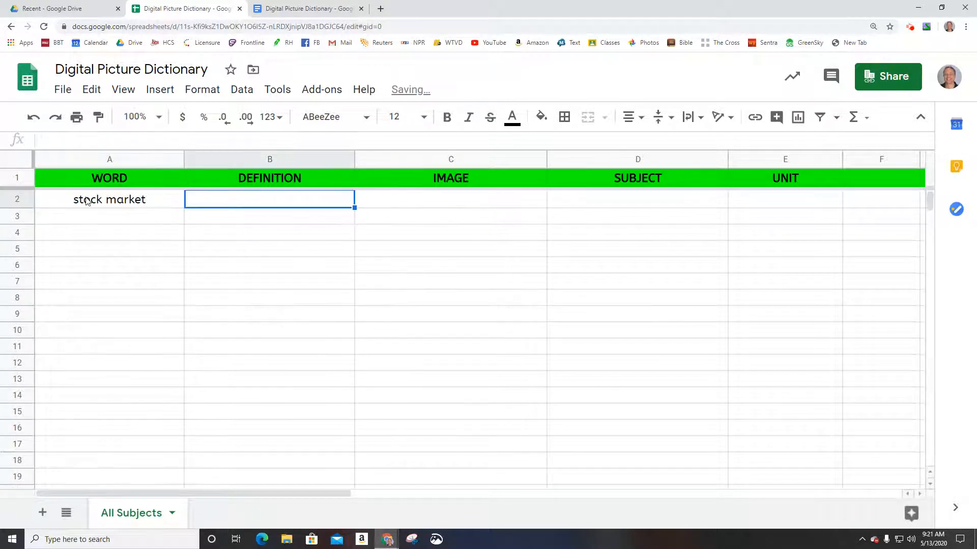
Change the WORD header in cell A1 to TERM.
{"action": "double_click", "coordinate": [119, 181]}
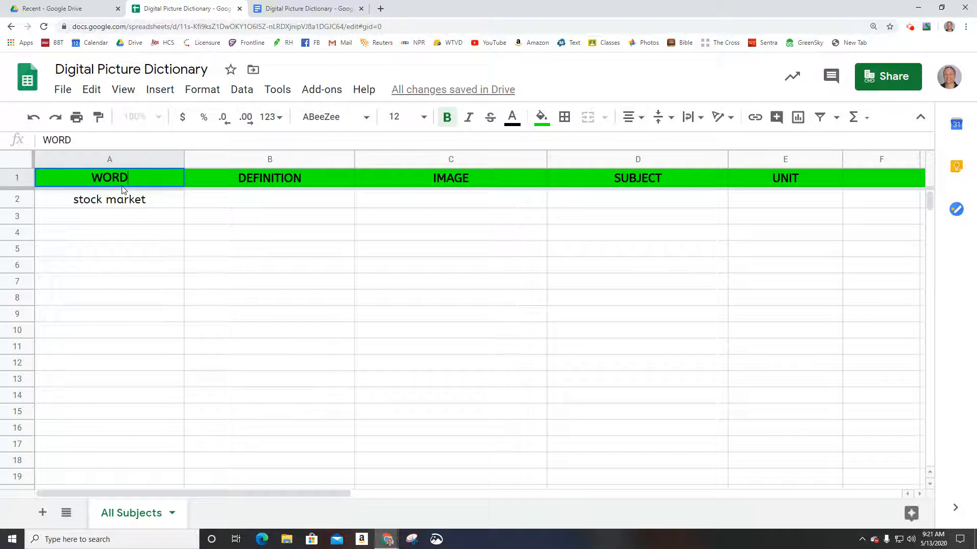
{"action": "double_click", "coordinate": [118, 181]}
{"action": "type", "text": "TERM"}
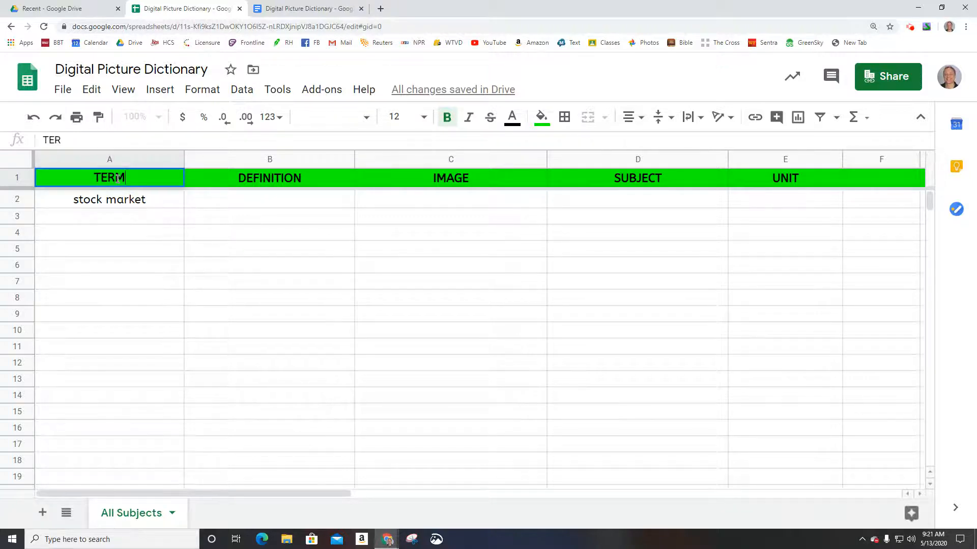
Enter "a financial institution that allows people to buy and sell stocks & bonds" as the stock market definition in cell B2.
{"action": "left_click", "coordinate": [268, 206]}
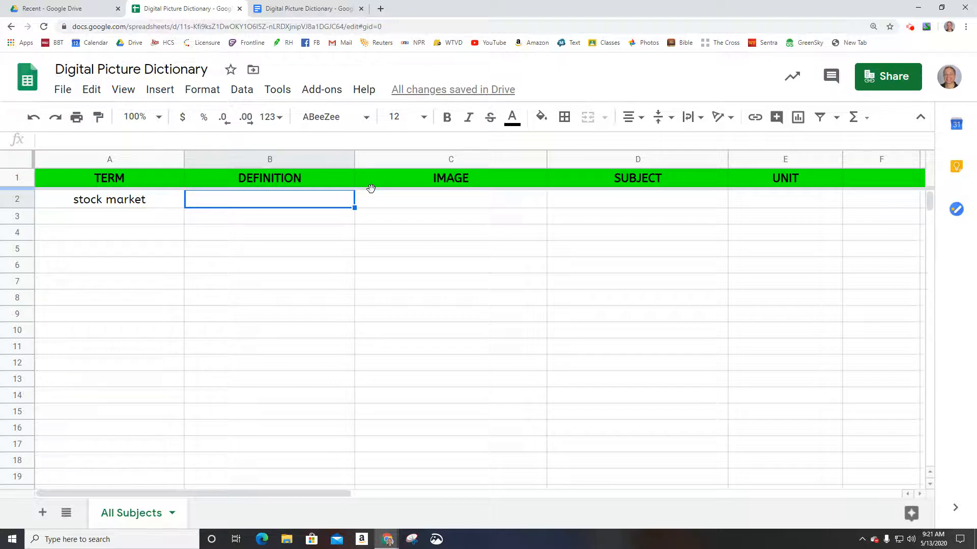
{"action": "type", "text": "a fin"}
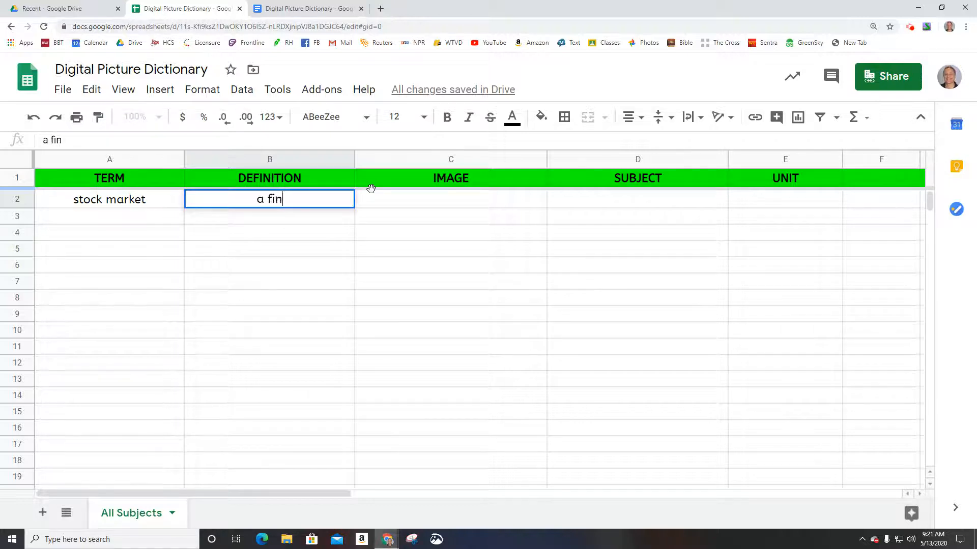
{"action": "type", "text": "ancial ins"}
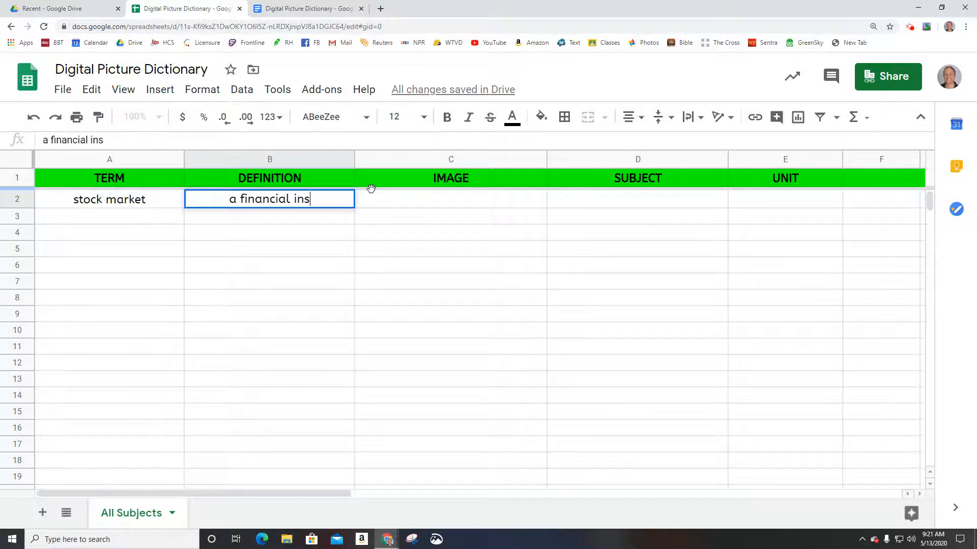
{"action": "type", "text": "titution that allows p"}
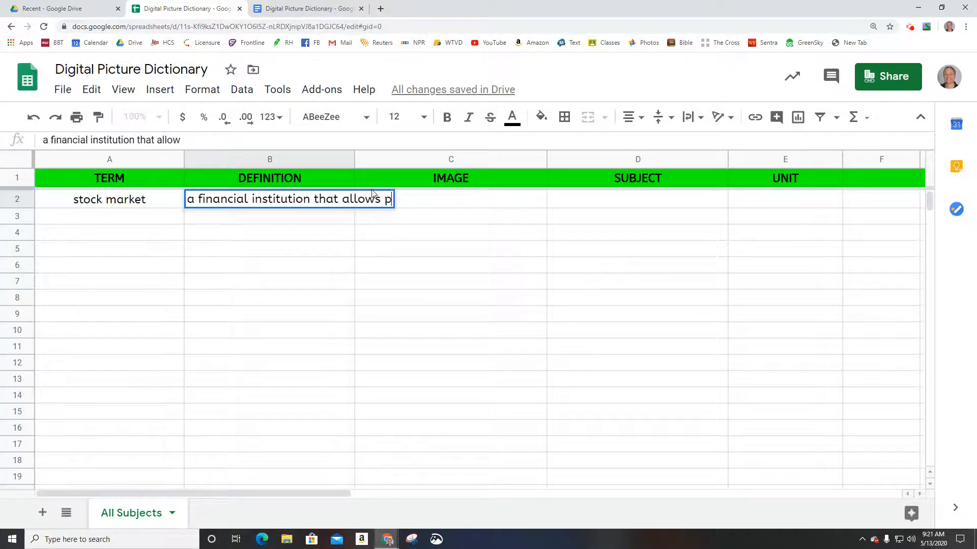
{"action": "type", "text": "eople to buy and sell stocks "}
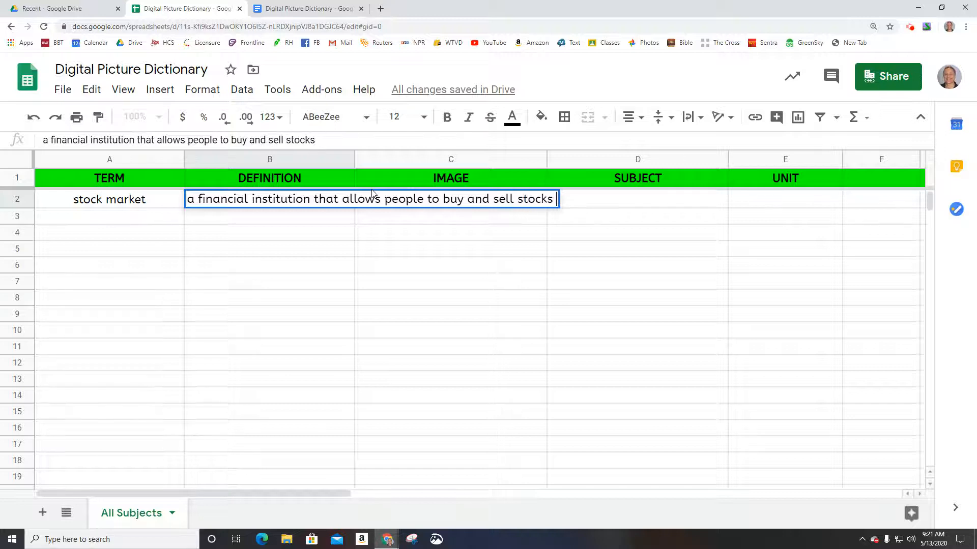
{"action": "type", "text": "& bonds"}
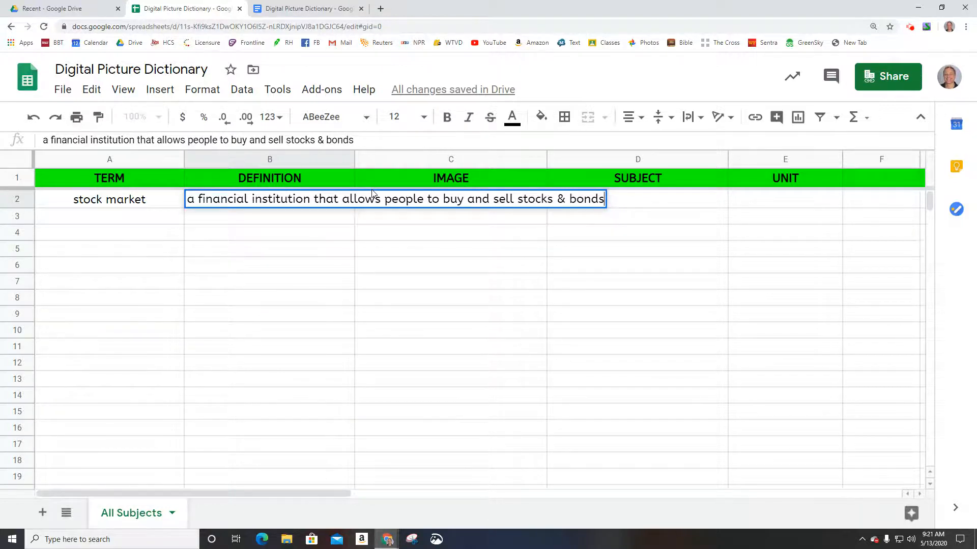
{"action": "key", "text": "Return"}
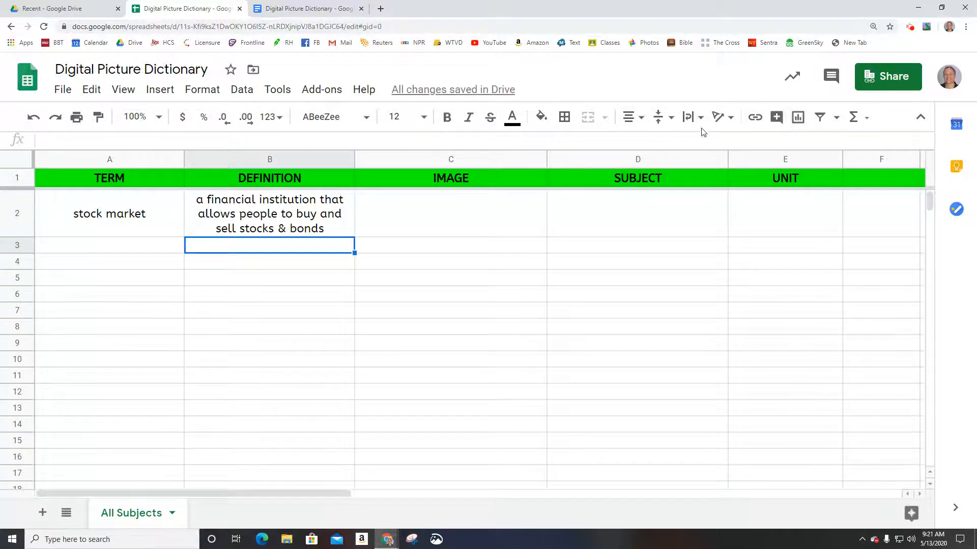
{"action": "left_click", "coordinate": [690, 120]}
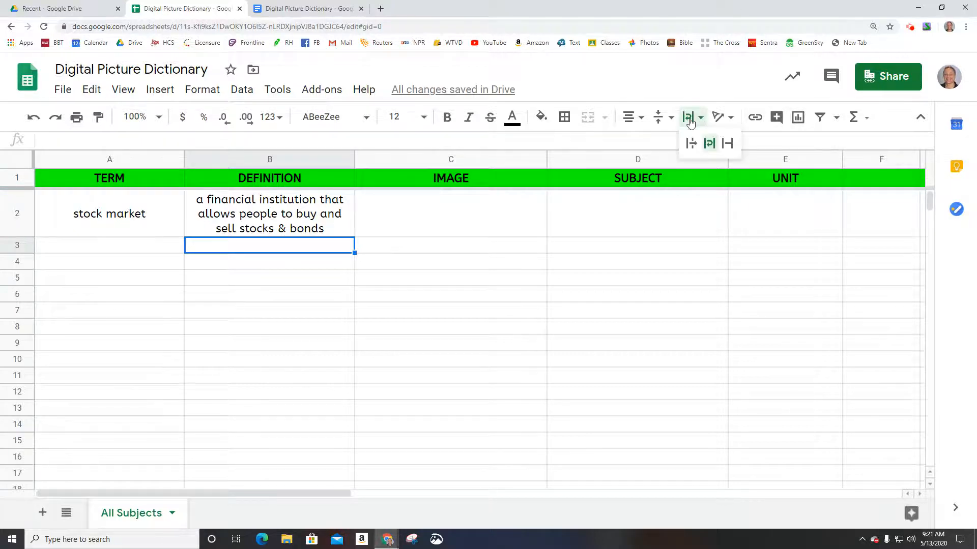
{"action": "left_click", "coordinate": [436, 227]}
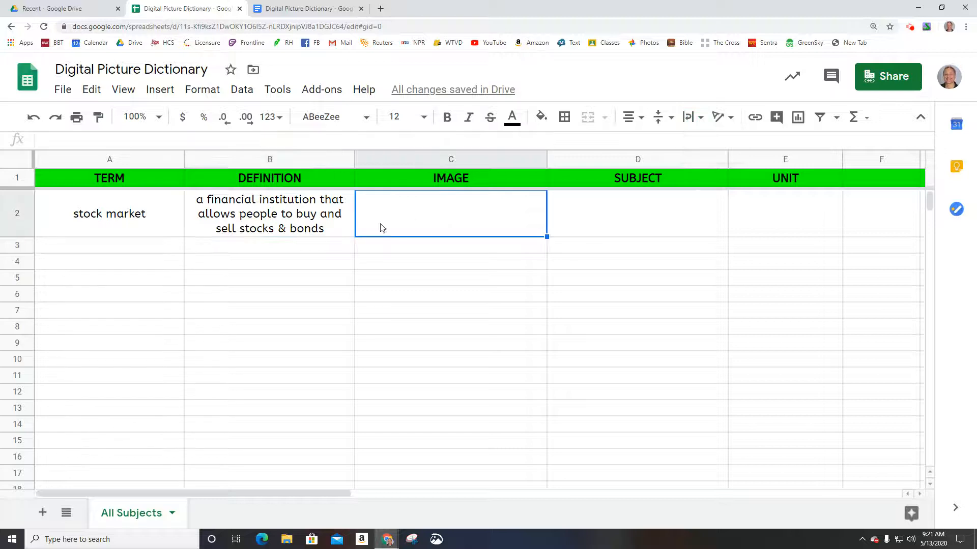
{"action": "left_click", "coordinate": [316, 226]}
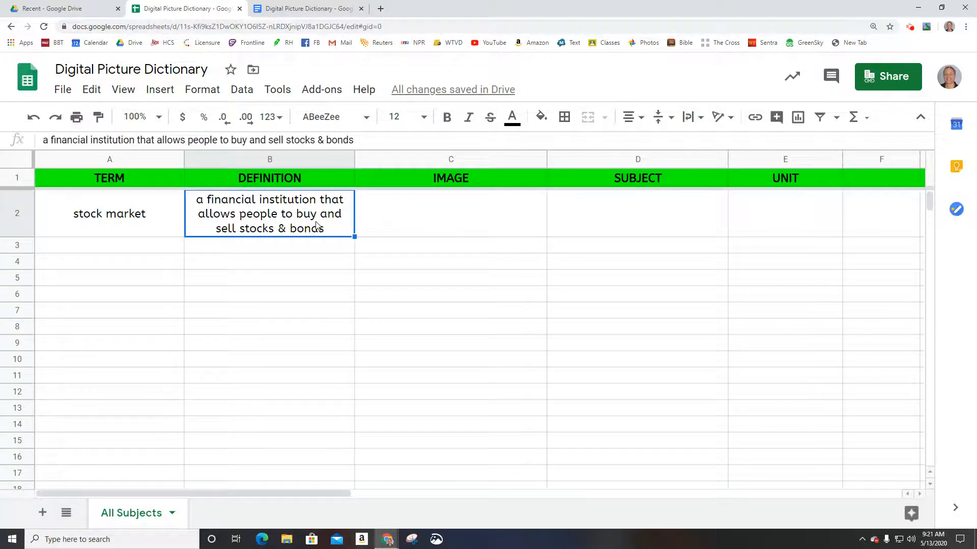
{"action": "left_click", "coordinate": [414, 226]}
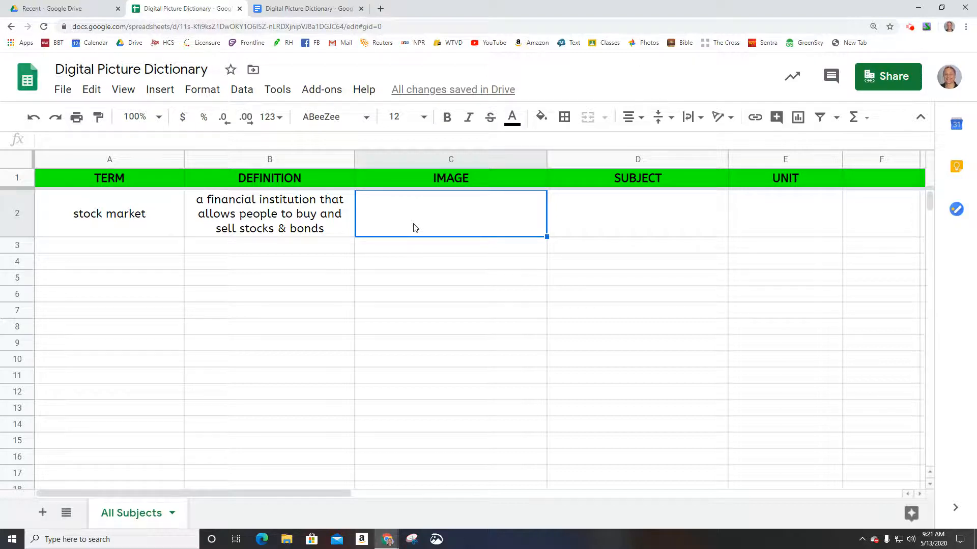
{"action": "left_click", "coordinate": [324, 219]}
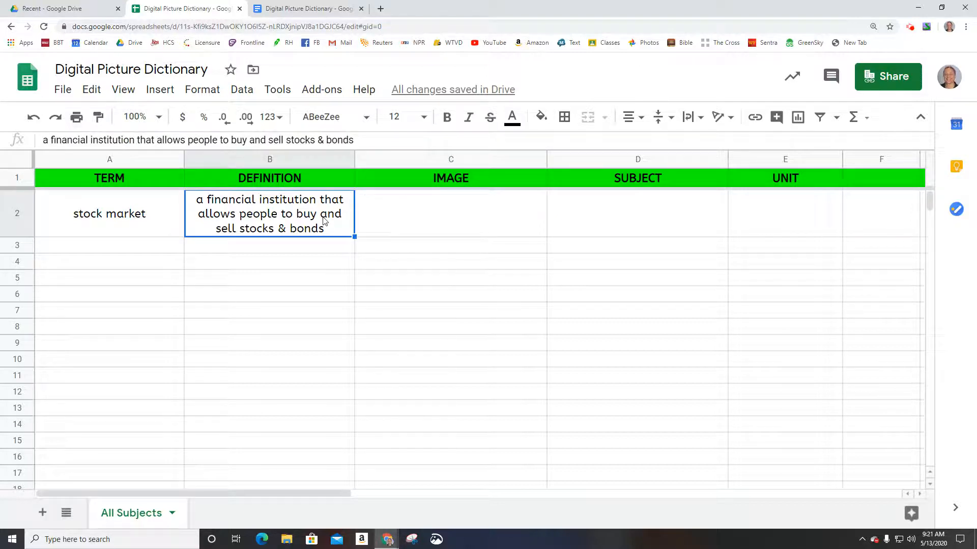
{"action": "left_click", "coordinate": [475, 236]}
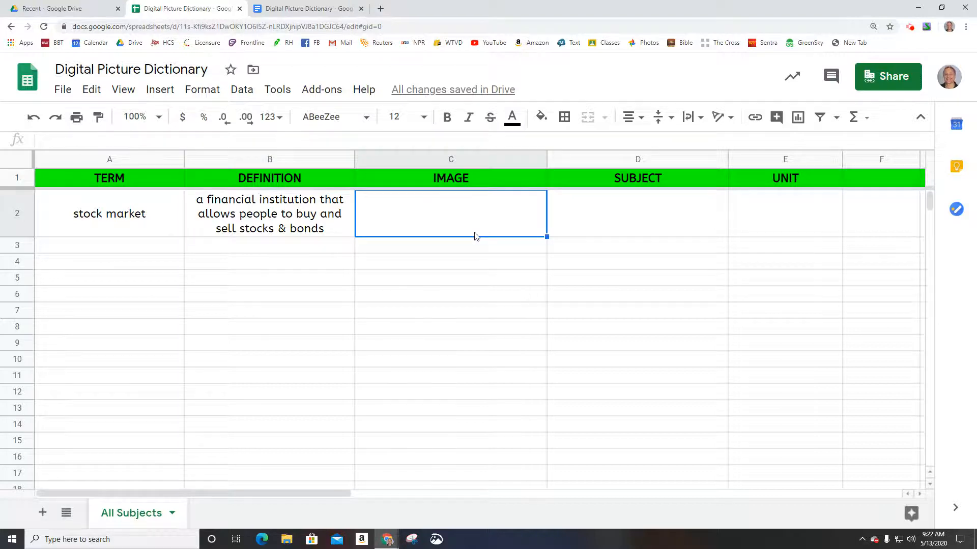
{"action": "left_click", "coordinate": [314, 207]}
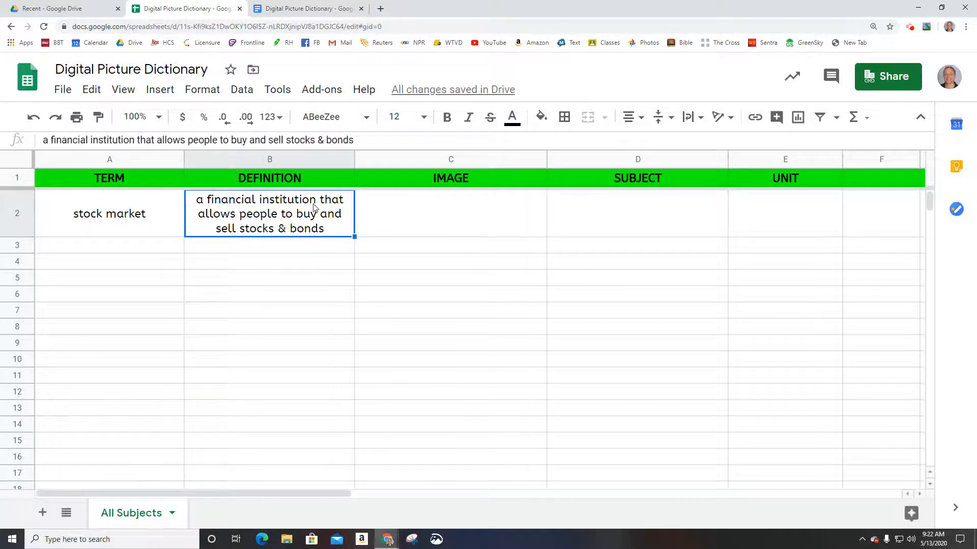
Start inserting an in-cell image in C2 and search Google Images for "stock market".
{"action": "left_click", "coordinate": [427, 213]}
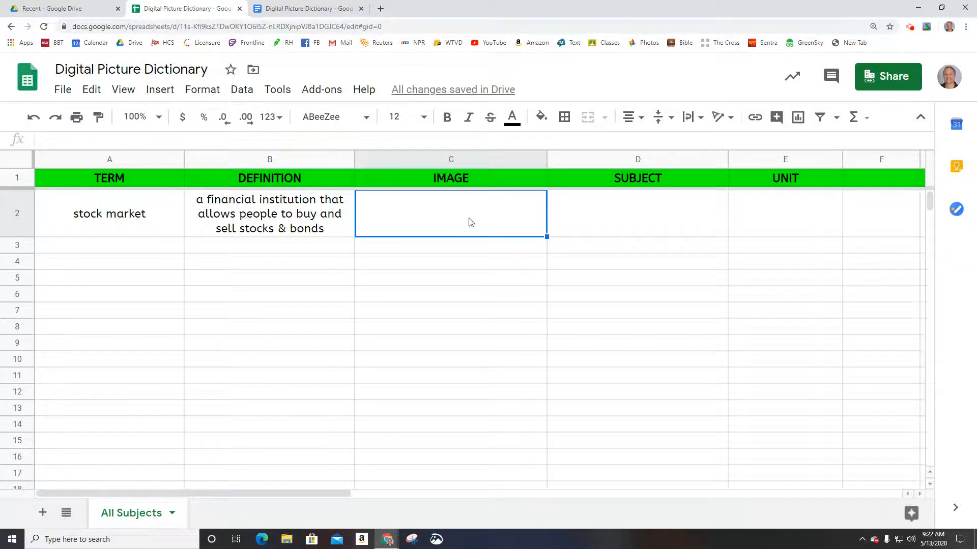
{"action": "left_click", "coordinate": [152, 95]}
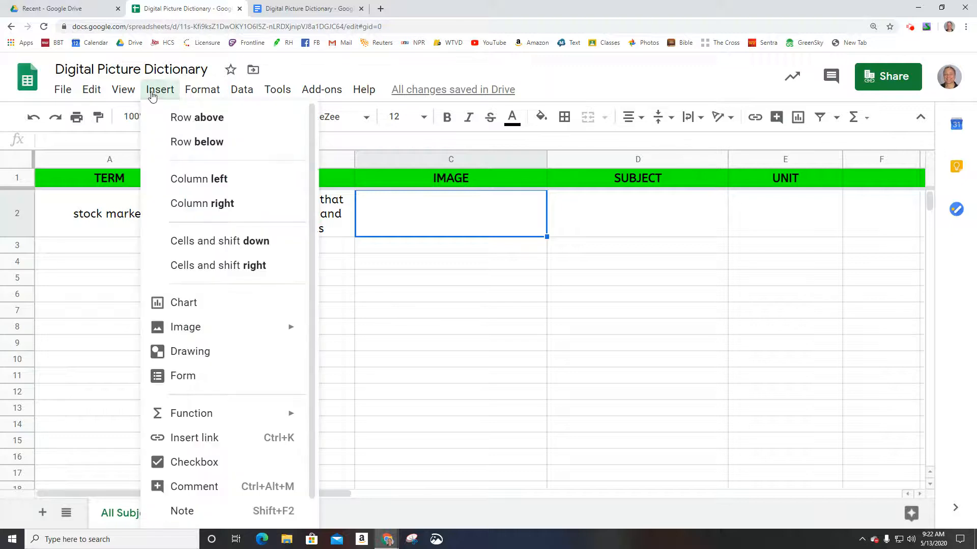
{"action": "mouse_move", "coordinate": [197, 327]}
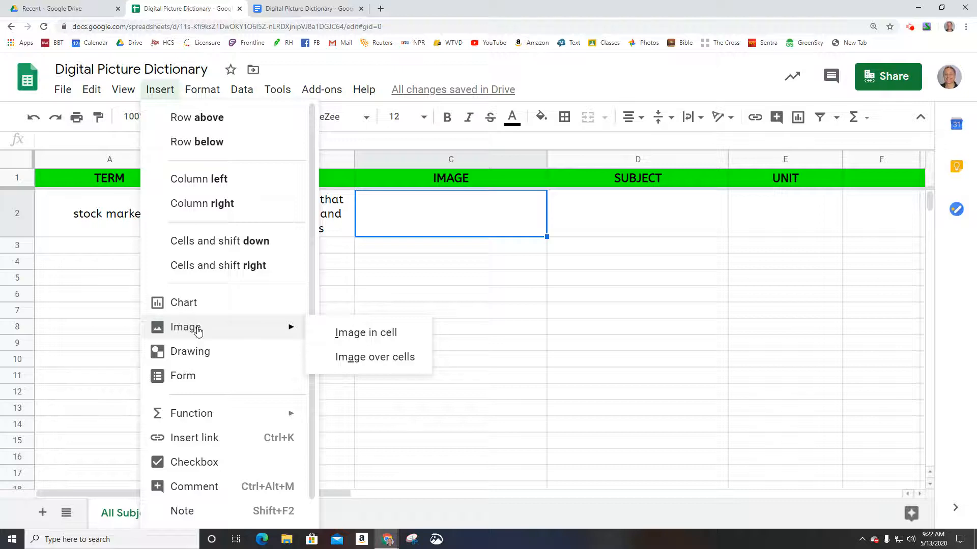
{"action": "left_click", "coordinate": [361, 333]}
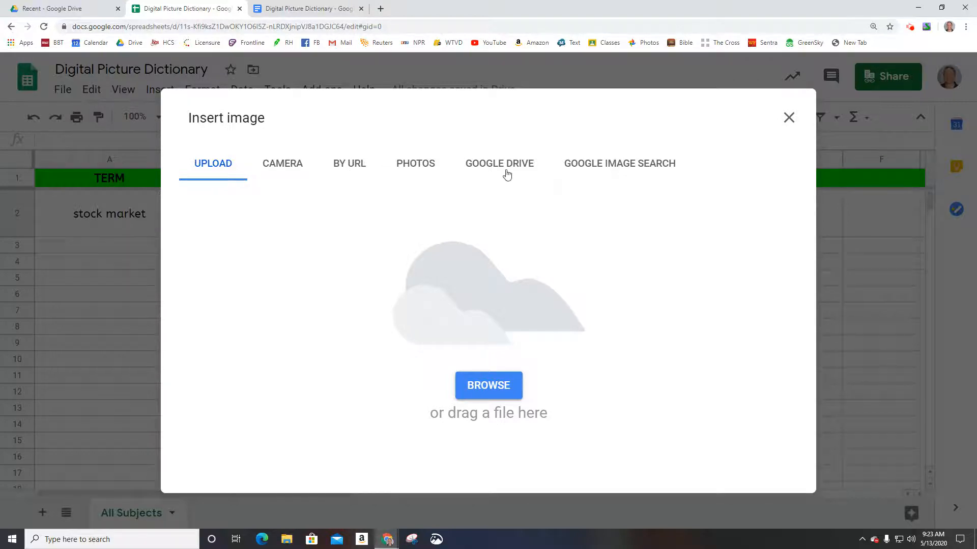
{"action": "left_click", "coordinate": [616, 166]}
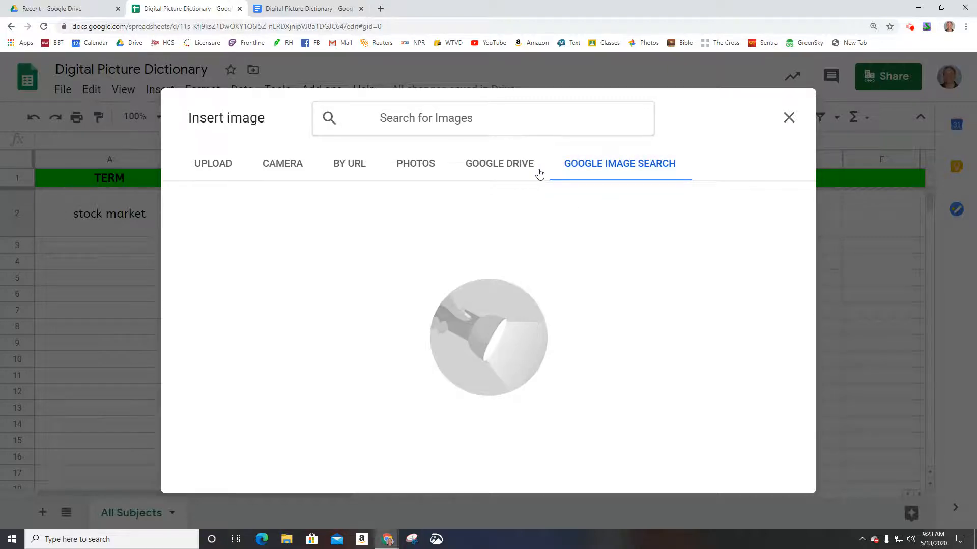
{"action": "type", "text": "stoc"}
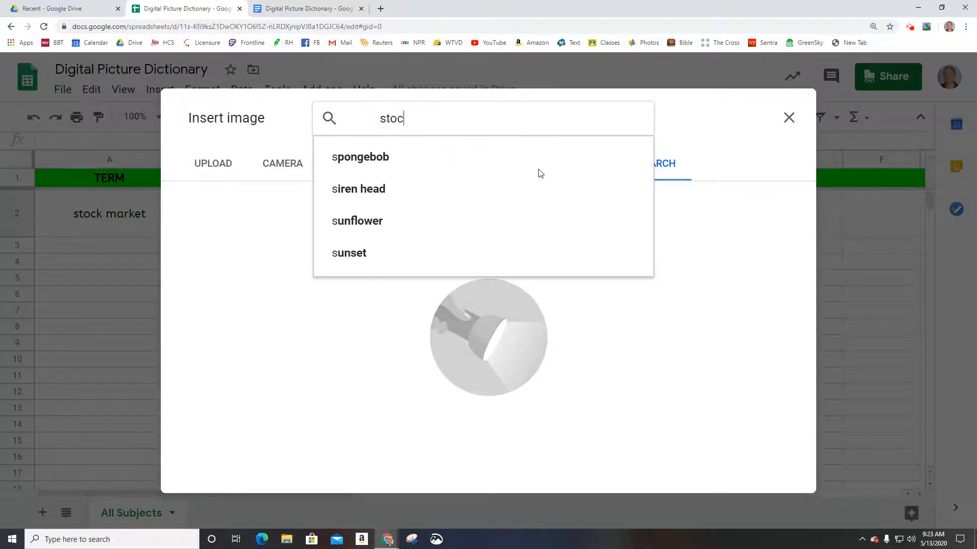
{"action": "type", "text": "k market"}
{"action": "key", "text": "Return"}
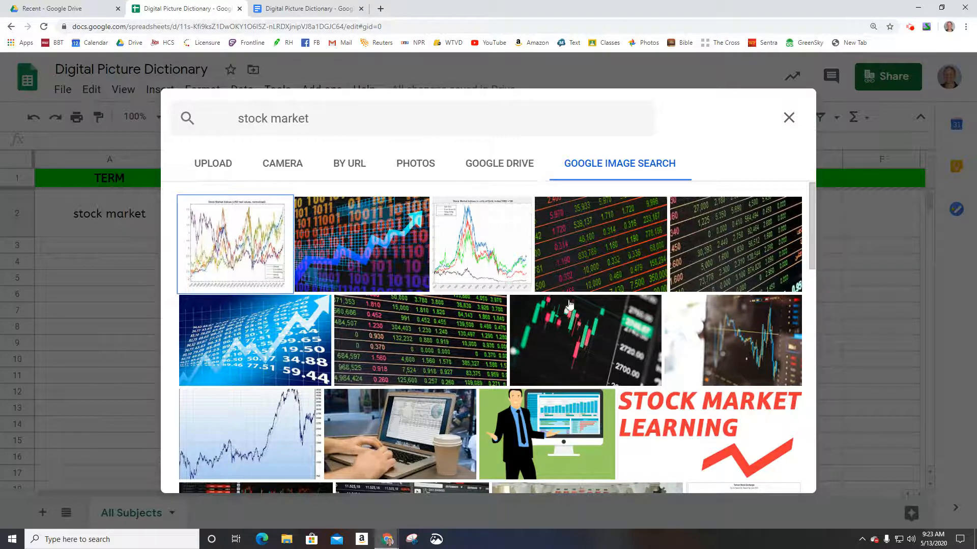
Browse the stock market images and insert the one with a rising blue arrow over binary digits into cell C2.
{"action": "scroll", "coordinate": [578, 301], "scroll_direction": "down", "scroll_amount": 2}
{"action": "scroll", "coordinate": [577, 301], "scroll_direction": "down", "scroll_amount": 9}
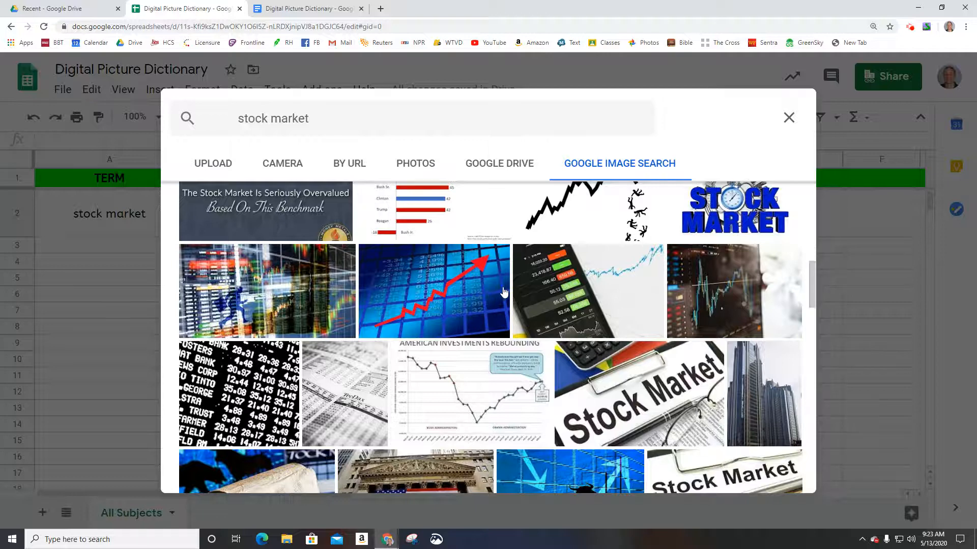
{"action": "scroll", "coordinate": [504, 291], "scroll_direction": "up", "scroll_amount": 5}
{"action": "scroll", "coordinate": [504, 291], "scroll_direction": "up", "scroll_amount": 2}
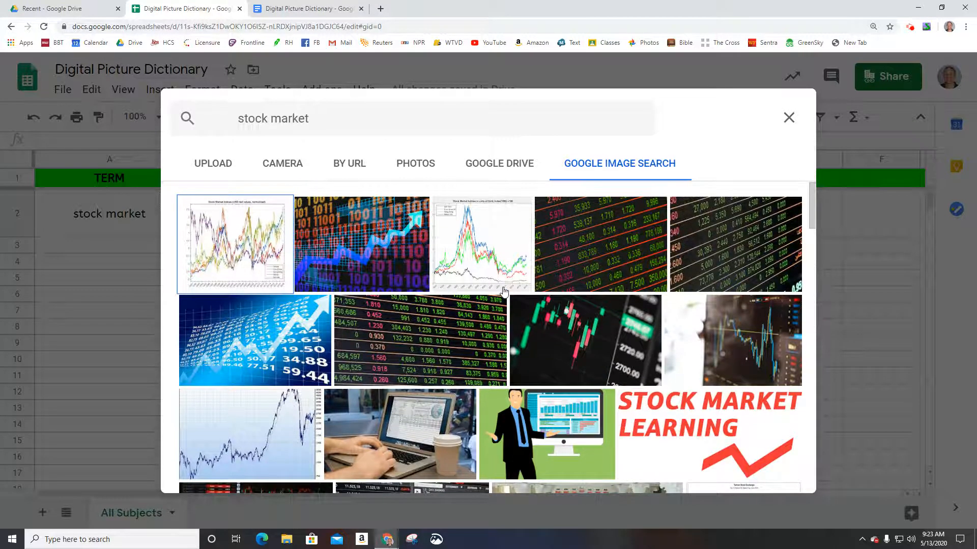
{"action": "left_click", "coordinate": [399, 258]}
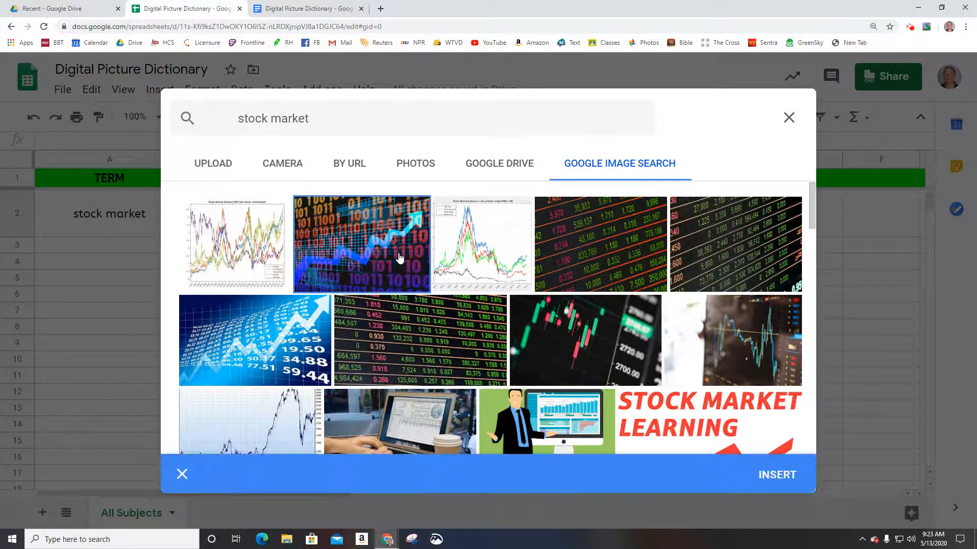
{"action": "left_click", "coordinate": [790, 474]}
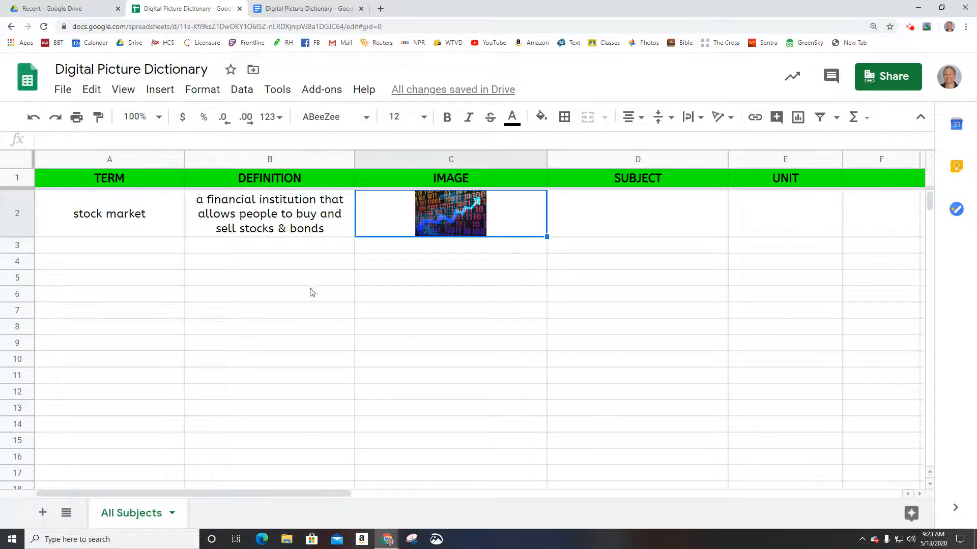
Increase the height of row 2 to nearly double so the stock market image is larger.
{"action": "left_click", "coordinate": [529, 347]}
{"action": "left_click", "coordinate": [502, 252]}
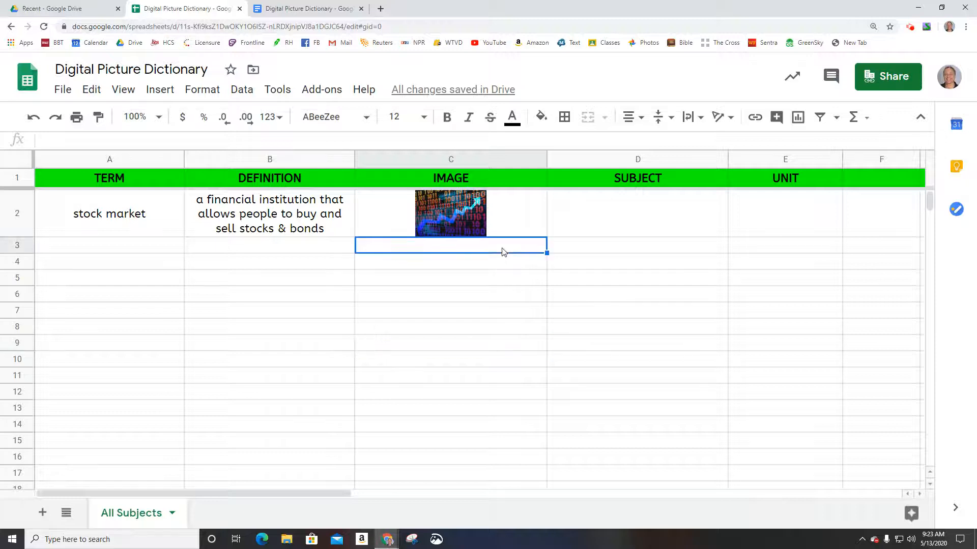
{"action": "left_click", "coordinate": [459, 334]}
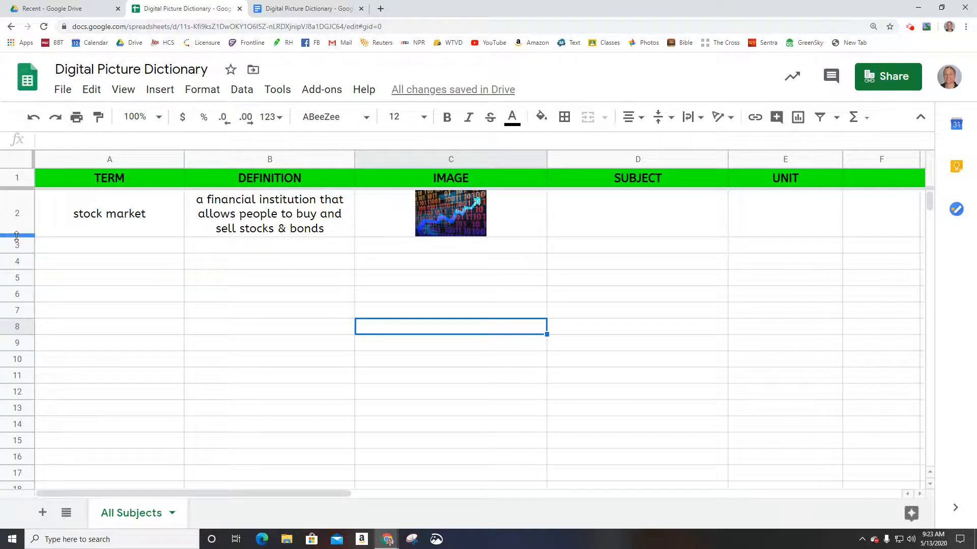
{"action": "left_click_drag", "start_coordinate": [17, 235], "coordinate": [17, 263]}
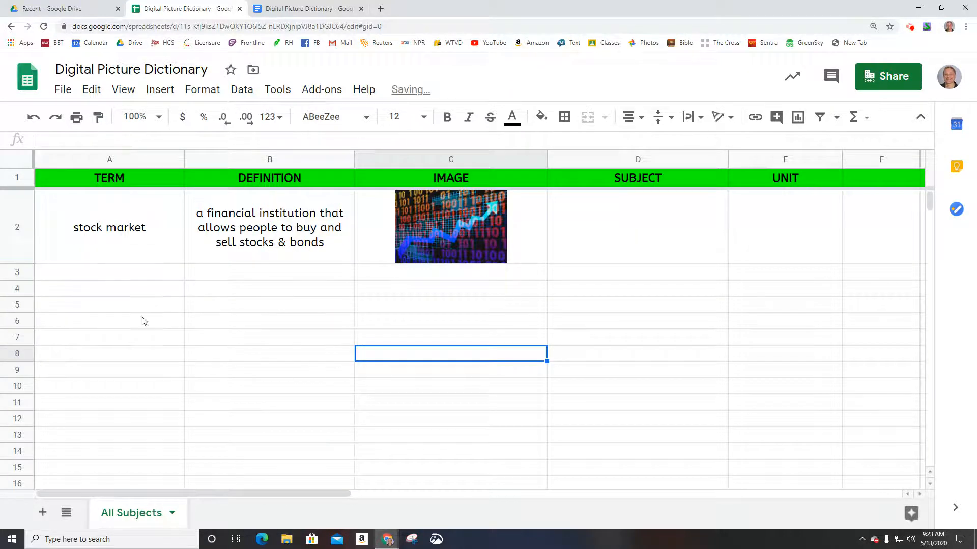
{"action": "left_click_drag", "start_coordinate": [17, 262], "coordinate": [17, 280]}
Enter "Social Studies" as the subject and "Roaring 20s" as the unit for stock market, and return to cell A3.
{"action": "left_click", "coordinate": [672, 260]}
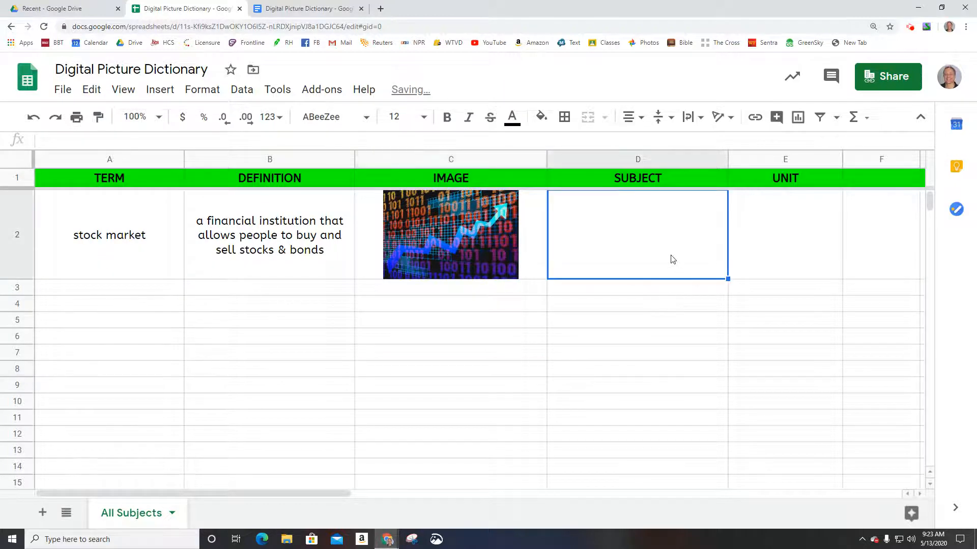
{"action": "type", "text": "Social Studies"}
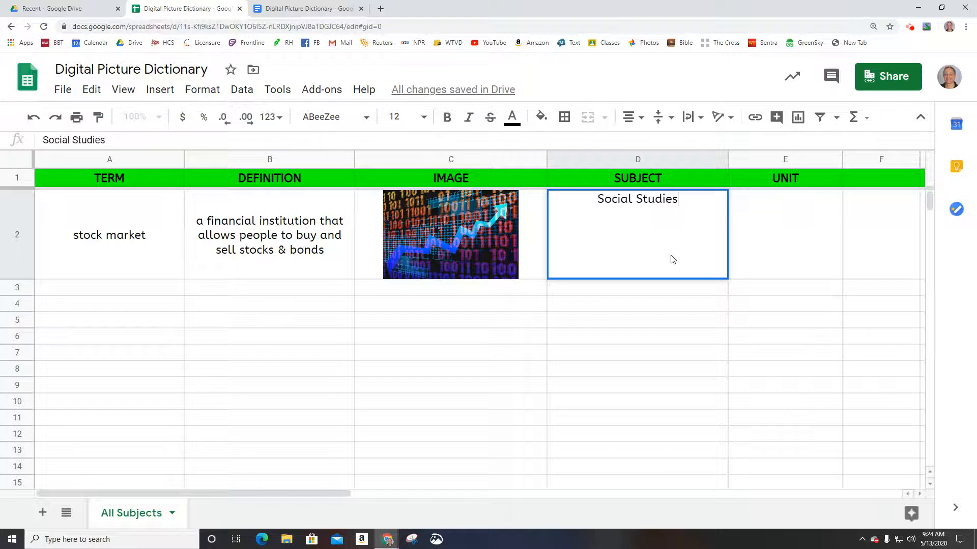
{"action": "key", "text": "Tab"}
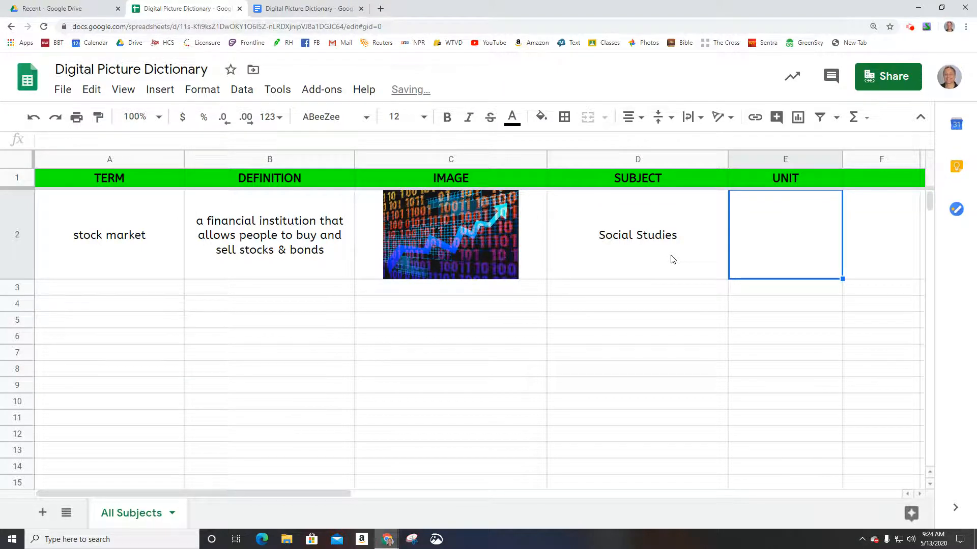
{"action": "type", "text": "Roaring 20s"}
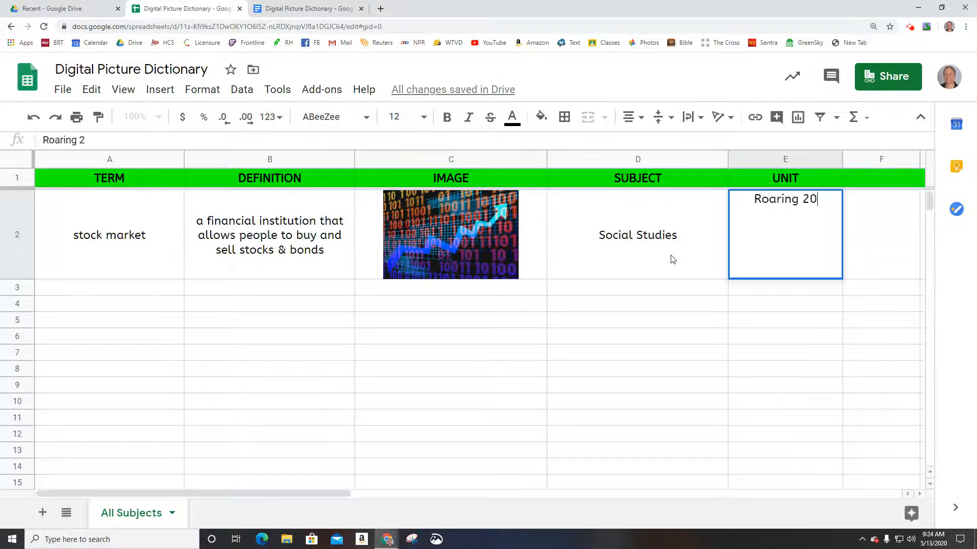
{"action": "key", "text": "Return"}
{"action": "key", "text": "Left"}
{"action": "key", "text": "Left"}
{"action": "key", "text": "Left"}
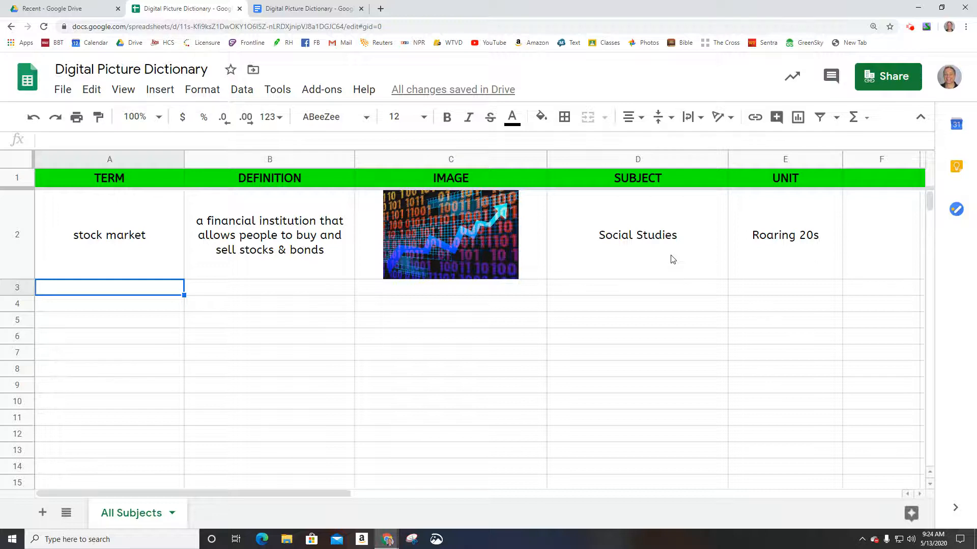
Enter "orbit" in A3 and define it in B3 as "the circular path of an object as it revolves around another object".
{"action": "type", "text": "orbit"}
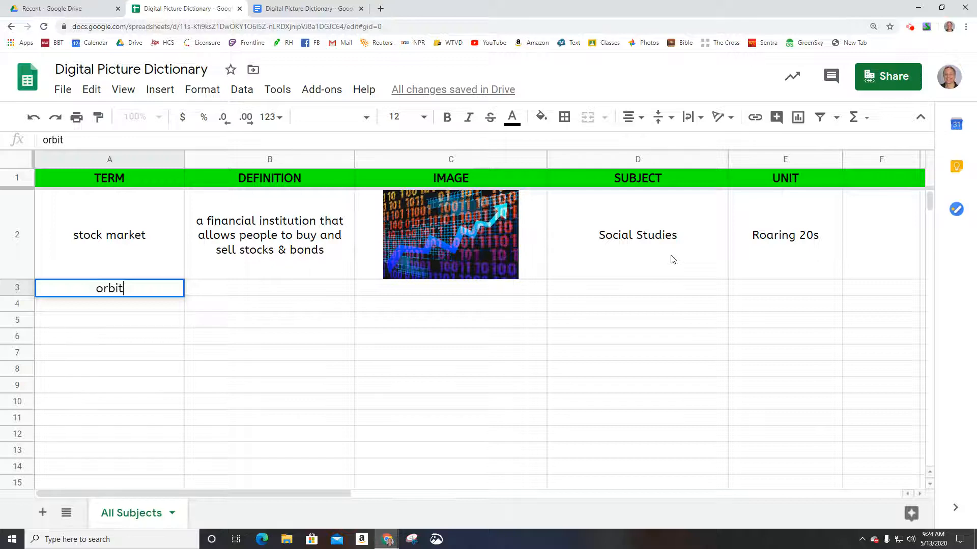
{"action": "key", "text": "Tab"}
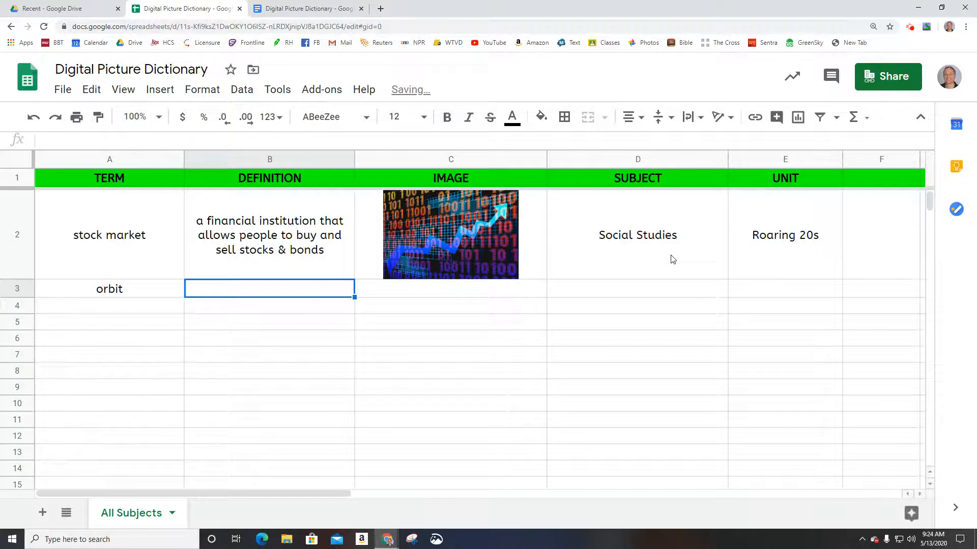
{"action": "type", "text": "the circ"}
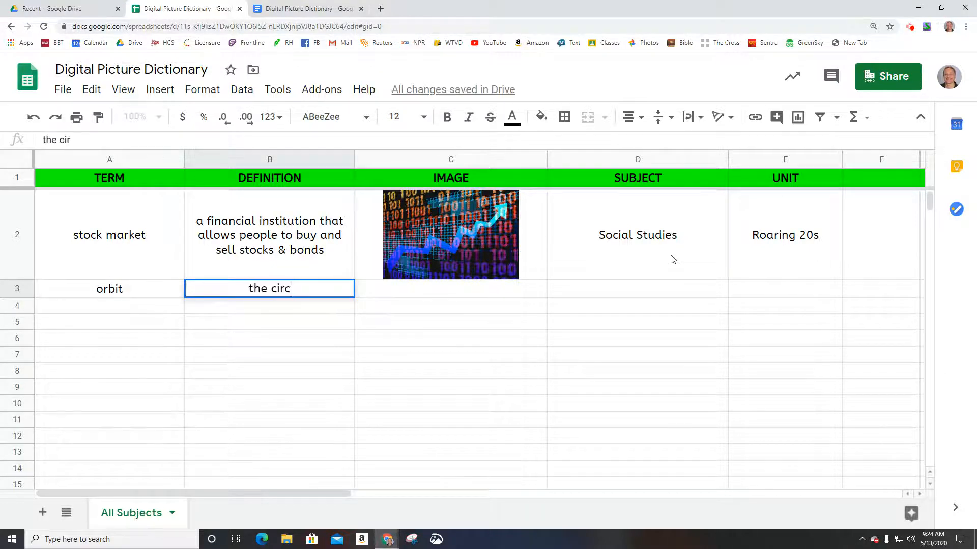
{"action": "type", "text": "ular path "}
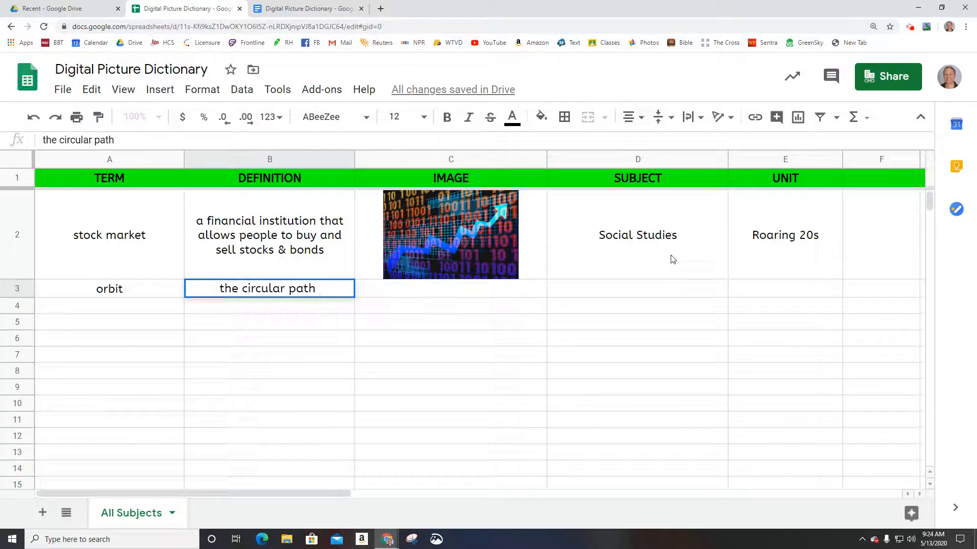
{"action": "type", "text": "of an ob"}
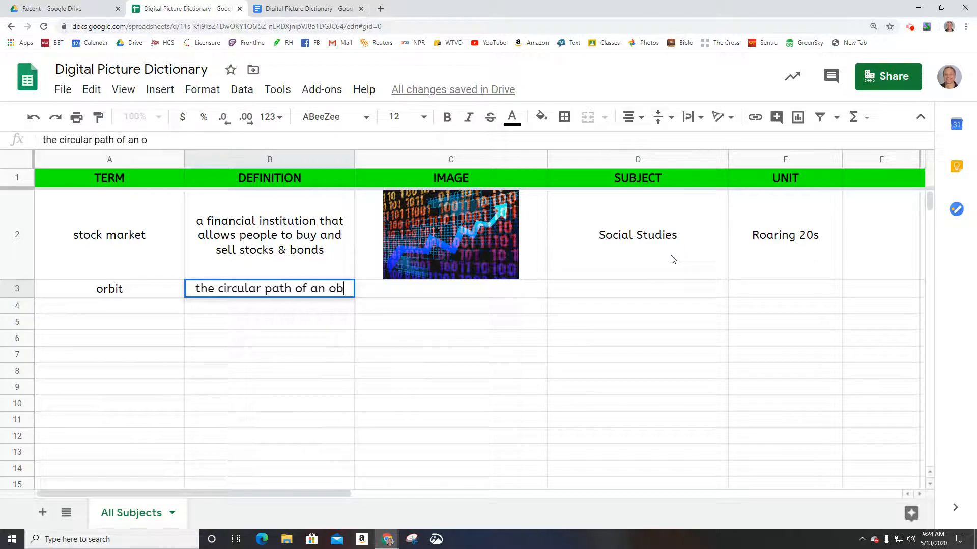
{"action": "type", "text": "ject as it revolves "}
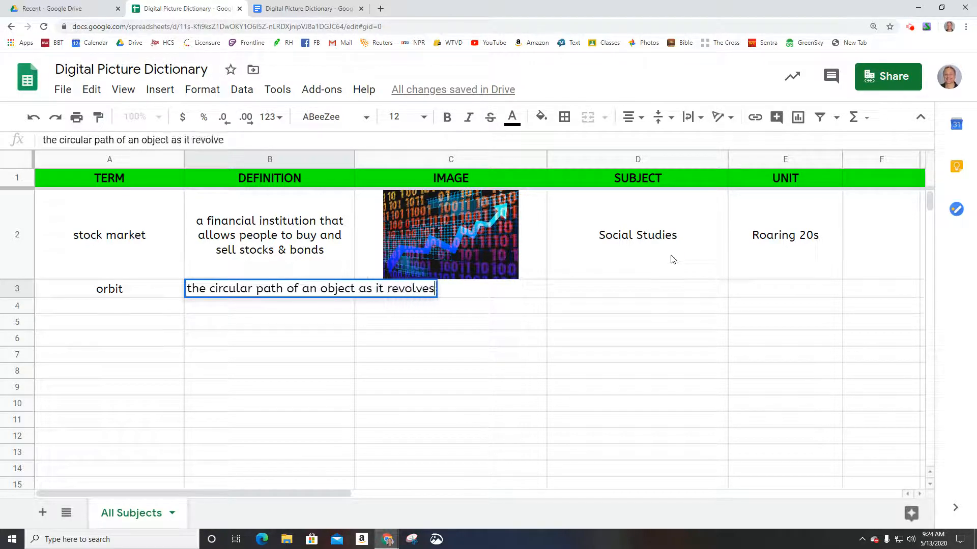
{"action": "type", "text": "around "}
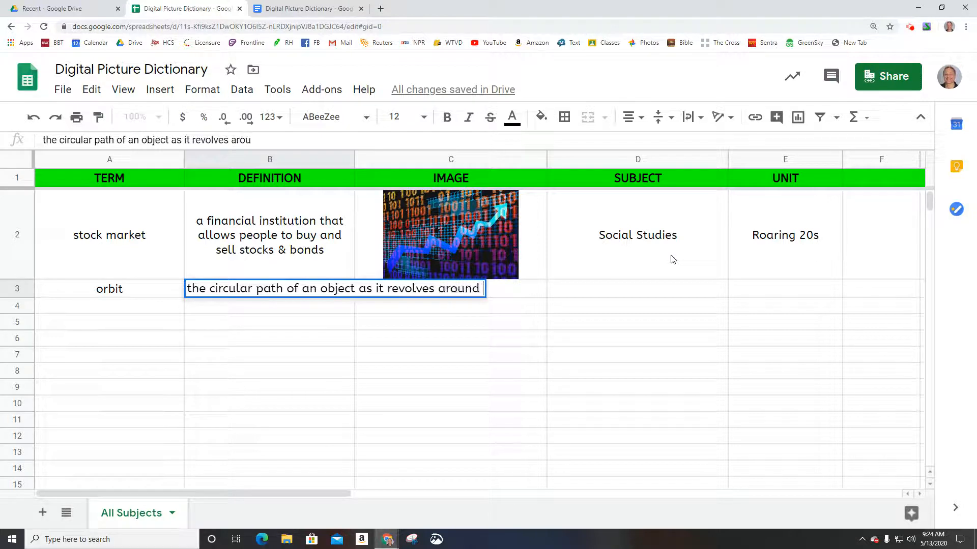
{"action": "type", "text": "another object"}
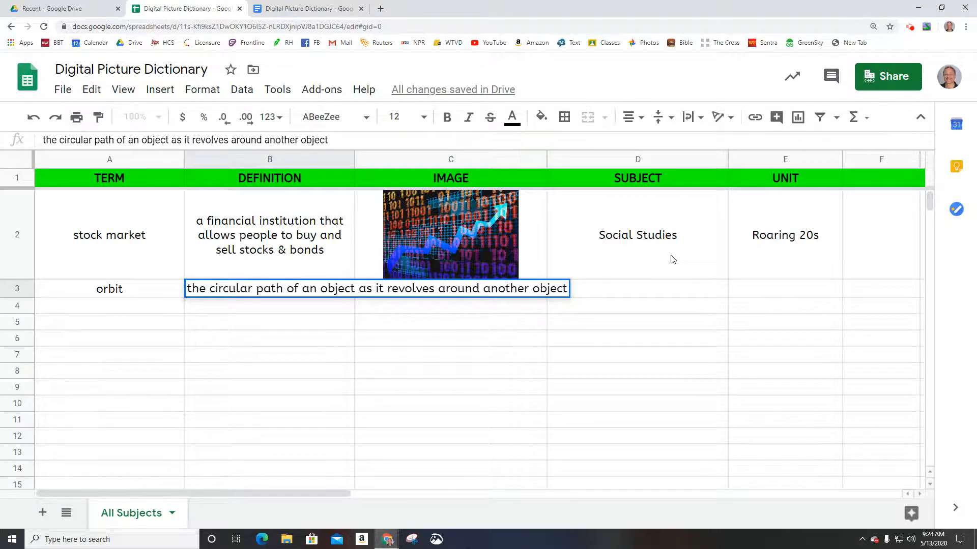
{"action": "key", "text": "Tab"}
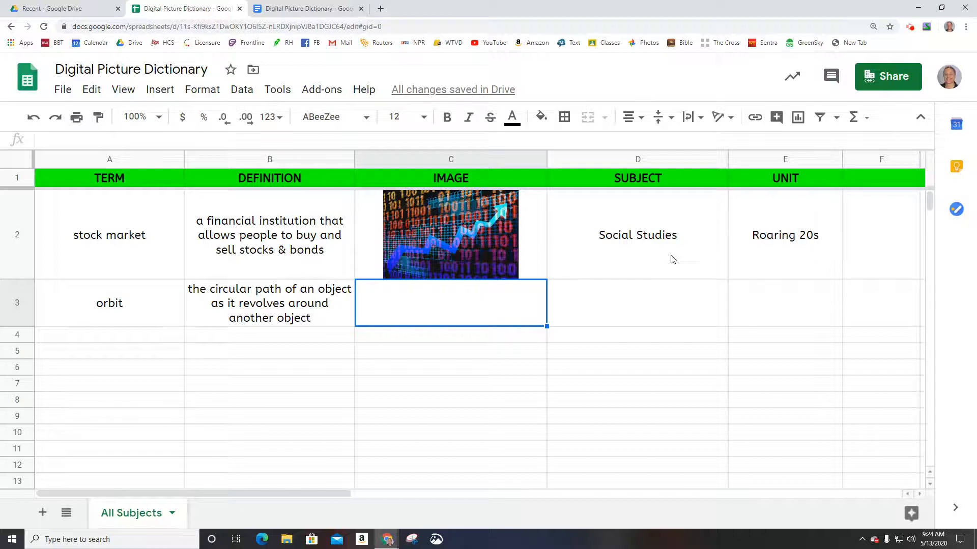
Start inserting an in-cell image in C3 and search Google Images for "orbit".
{"action": "left_click", "coordinate": [163, 91]}
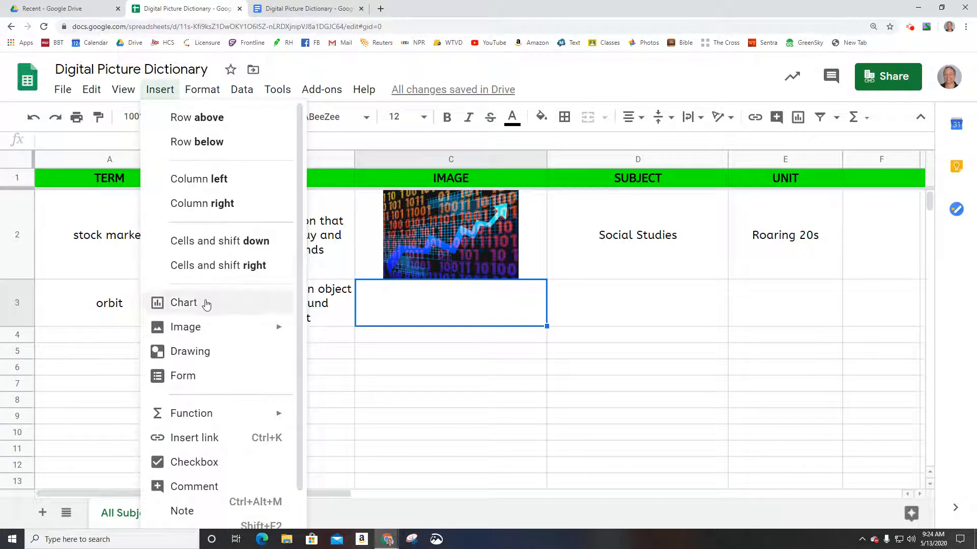
{"action": "mouse_move", "coordinate": [212, 326]}
{"action": "left_click", "coordinate": [392, 334]}
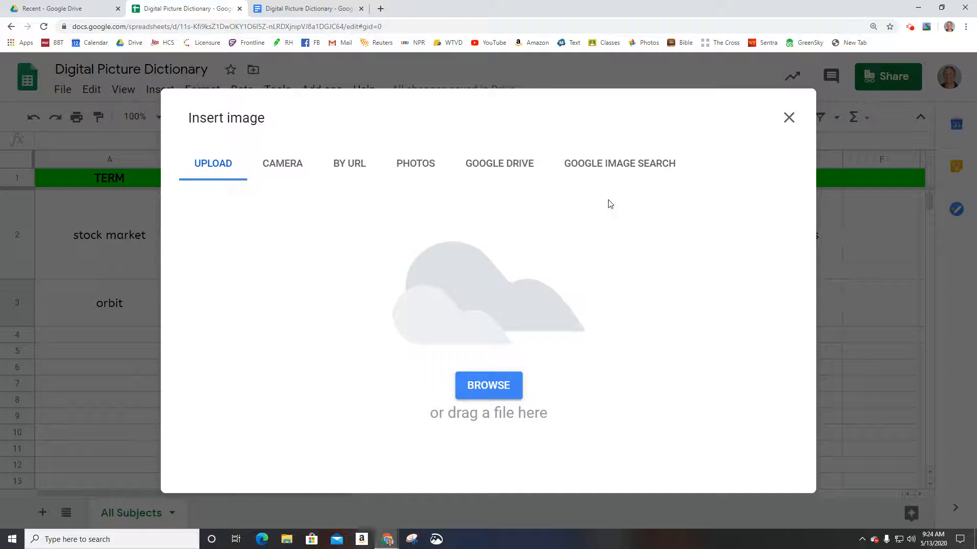
{"action": "left_click", "coordinate": [616, 171]}
{"action": "type", "text": "orbit"}
{"action": "key", "text": "Return"}
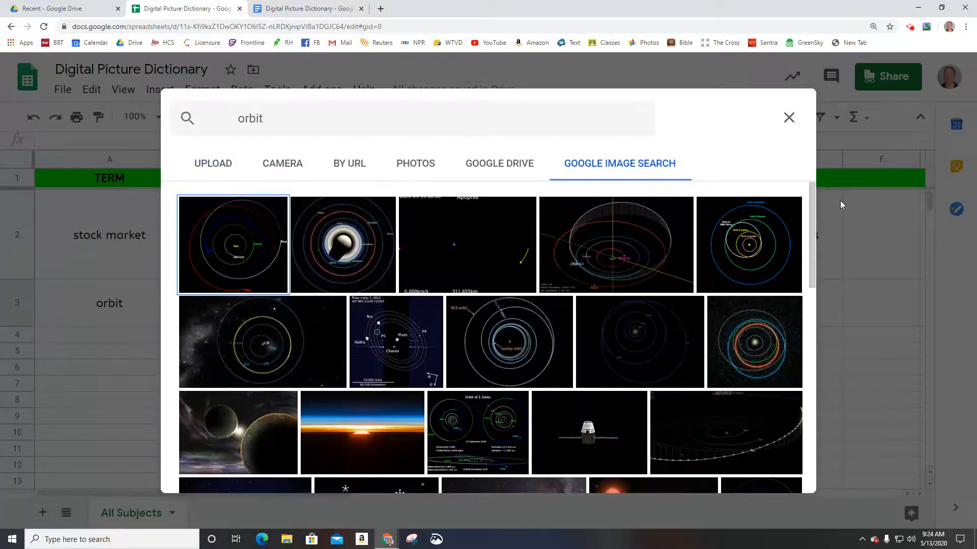
Insert the image of a pink planet circled by smaller spheres into C3 and increase the height of row 3 by about a third.
{"action": "scroll", "coordinate": [562, 355], "scroll_direction": "down", "scroll_amount": 6}
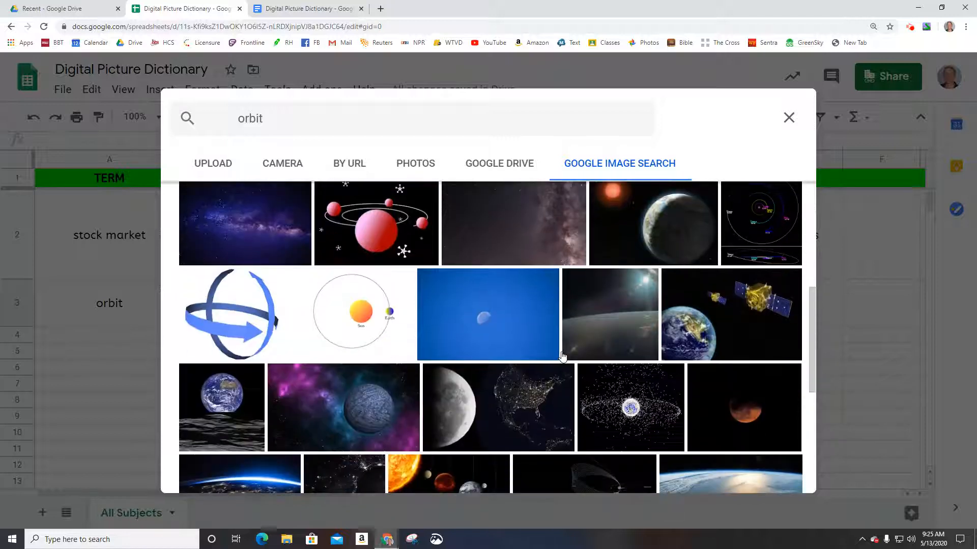
{"action": "scroll", "coordinate": [563, 355], "scroll_direction": "up", "scroll_amount": 1}
{"action": "left_click", "coordinate": [370, 281]}
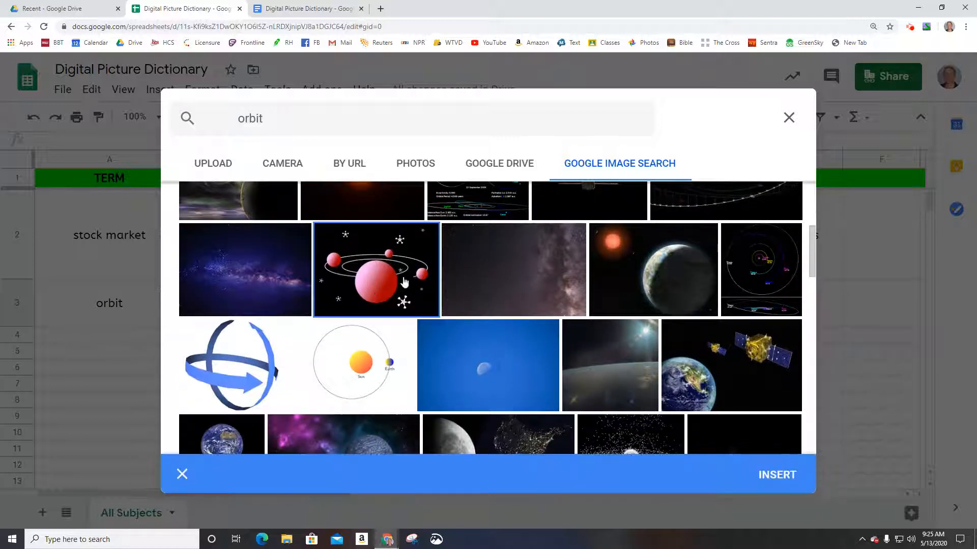
{"action": "left_click", "coordinate": [767, 480]}
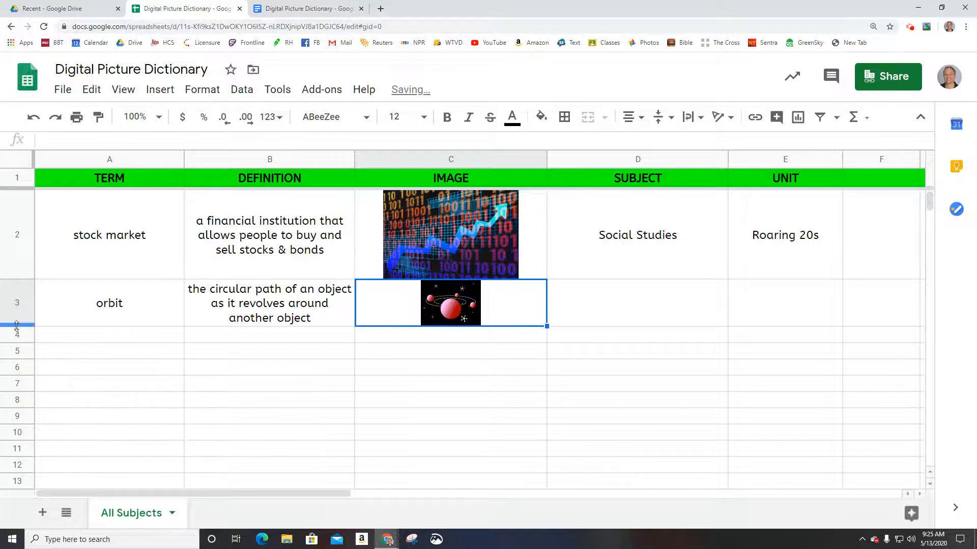
{"action": "left_click_drag", "start_coordinate": [17, 326], "coordinate": [18, 342]}
Enter "Science" as the subject and "Gravity" as the unit for orbit, and return to cell A4.
{"action": "left_click", "coordinate": [678, 329]}
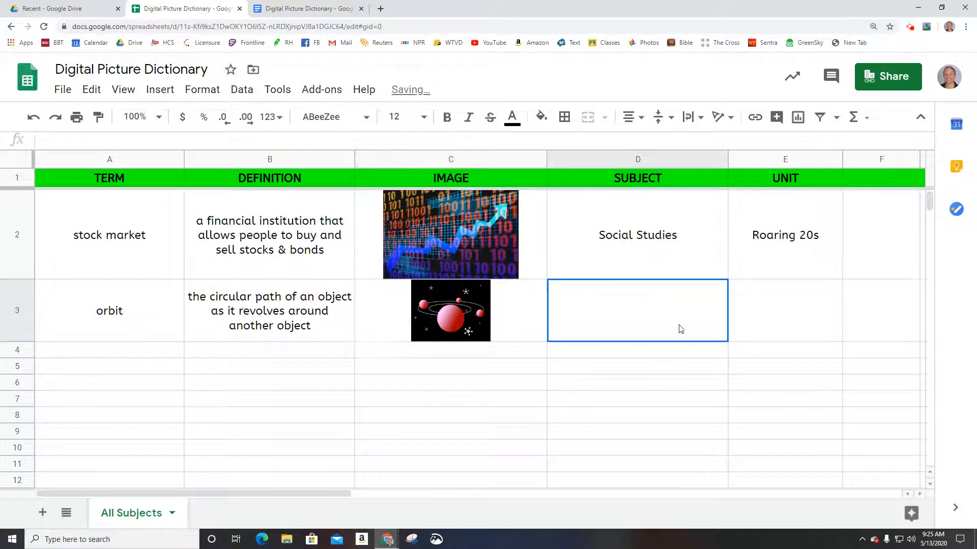
{"action": "type", "text": "Science"}
{"action": "key", "text": "Tab"}
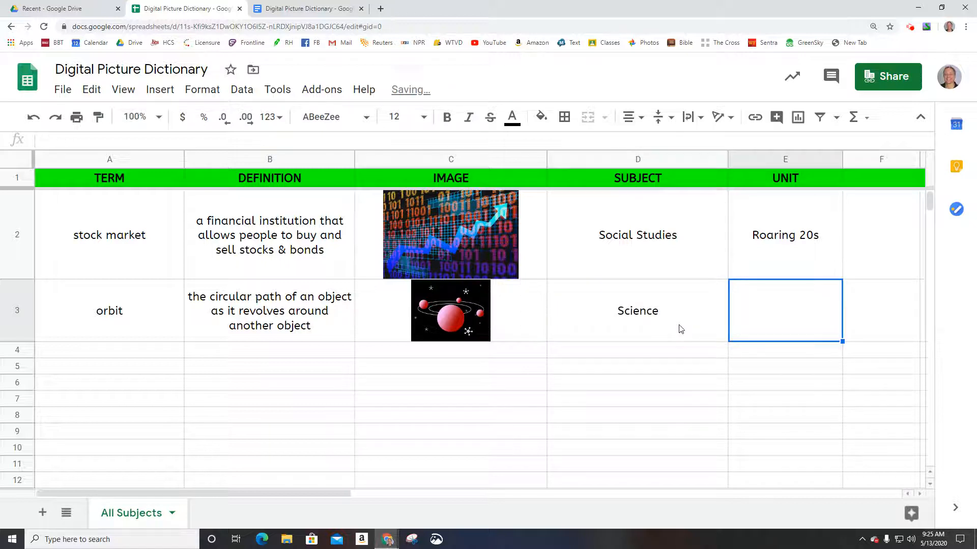
{"action": "type", "text": "Gravity"}
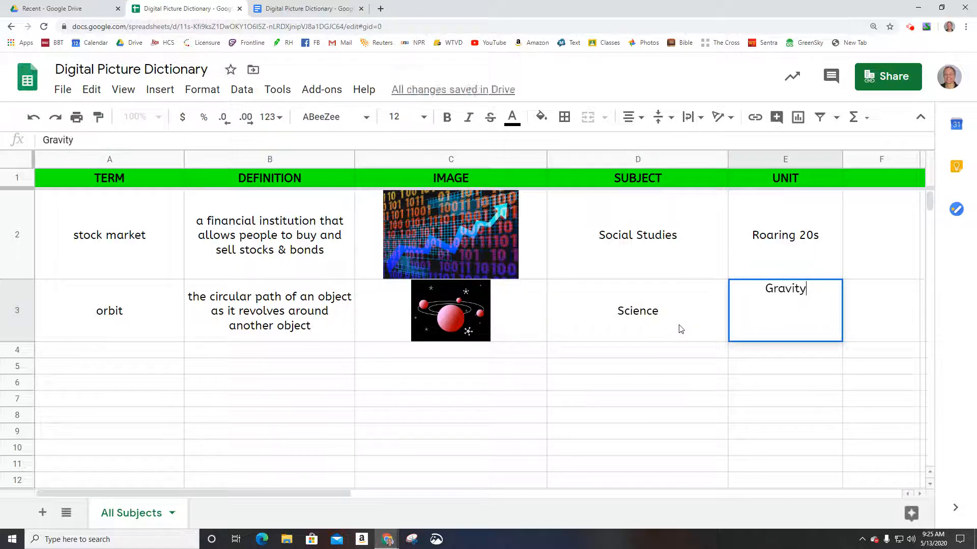
{"action": "key", "text": "Return"}
{"action": "key", "text": "Left"}
{"action": "key", "text": "Left"}
{"action": "key", "text": "Left"}
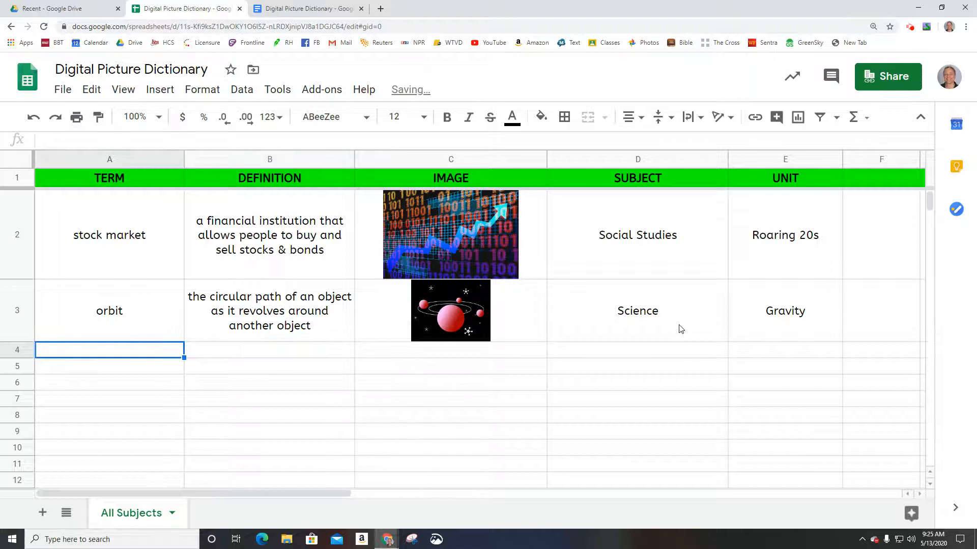
Enter "industrial revolution" in A4 and define it in B4 as "when people began using machines to manufacture goods".
{"action": "type", "text": "industrial revolution"}
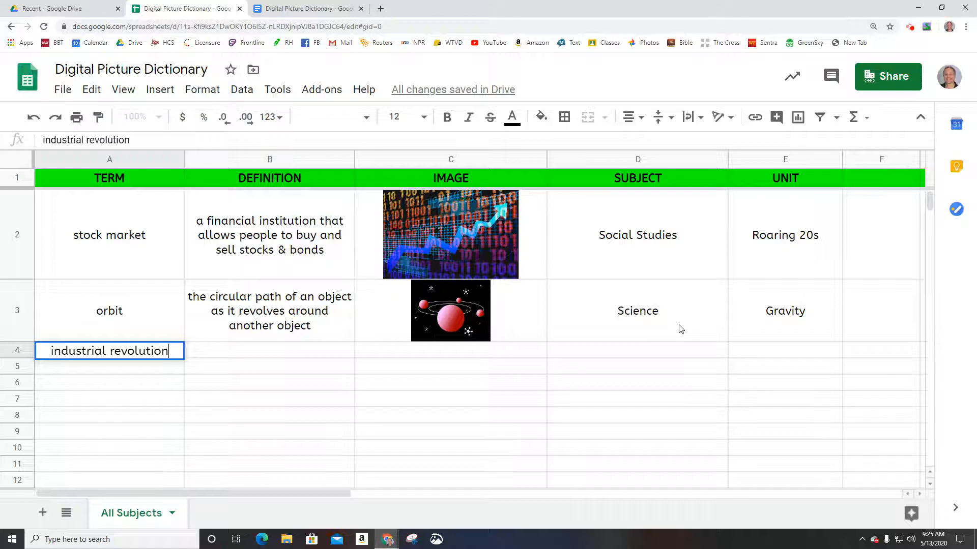
{"action": "key", "text": "Tab"}
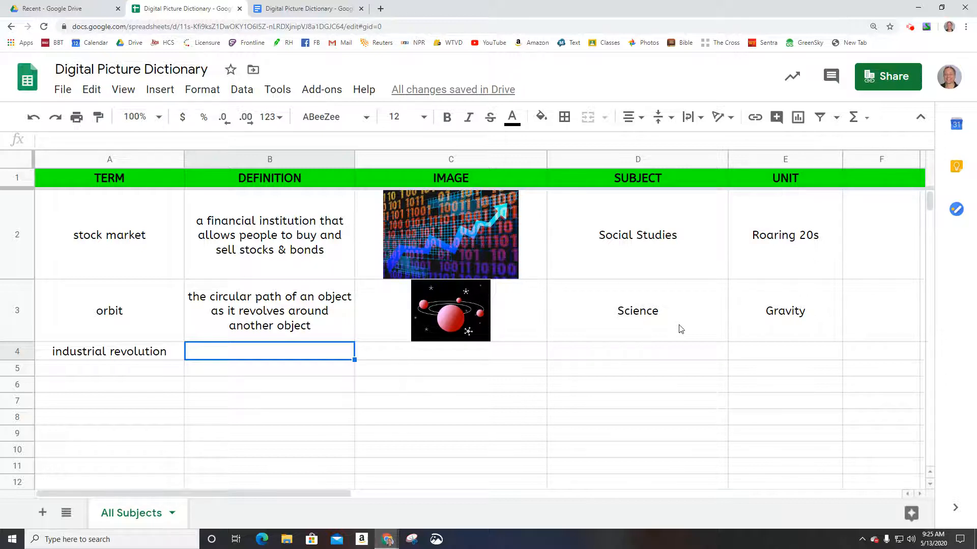
{"action": "type", "text": "when people"}
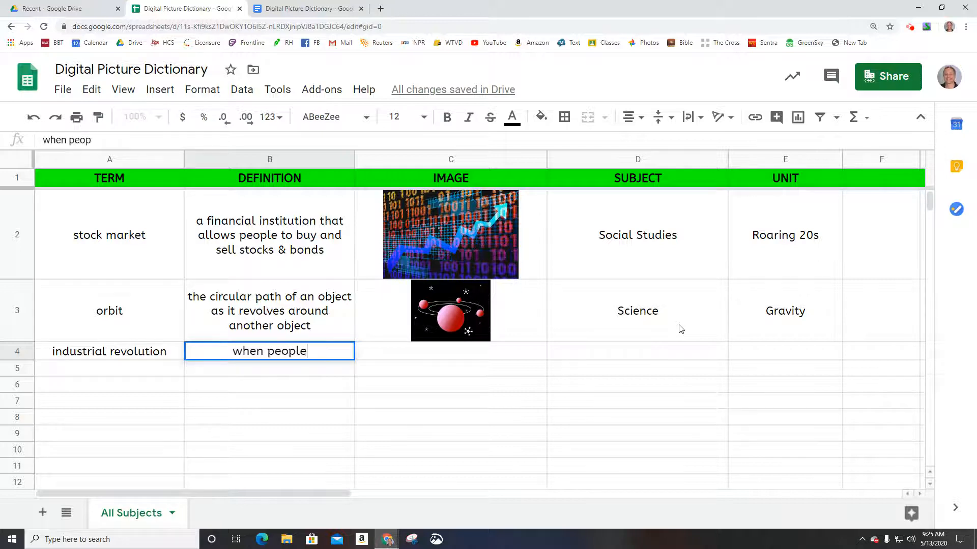
{"action": "type", "text": " began using machi"}
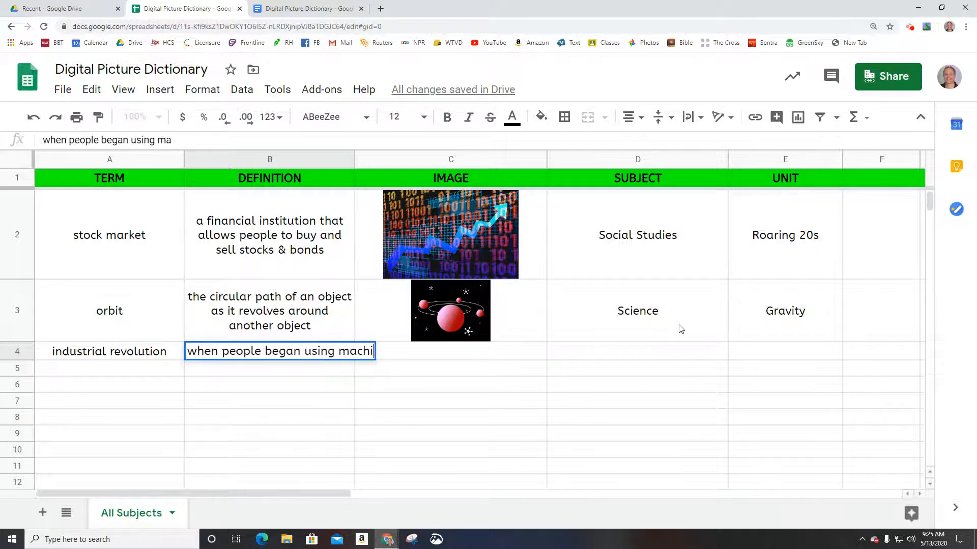
{"action": "type", "text": "nes to manufacture goods"}
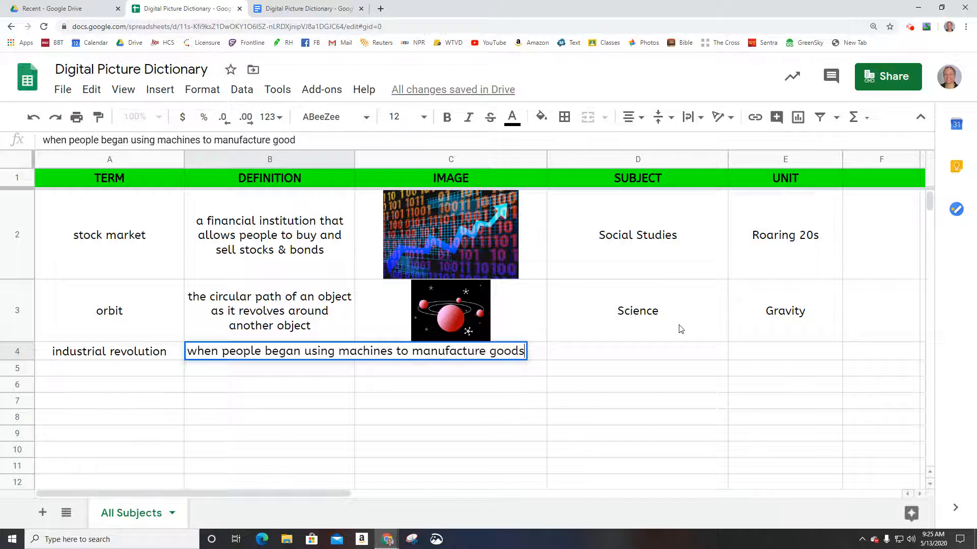
{"action": "key", "text": "Tab"}
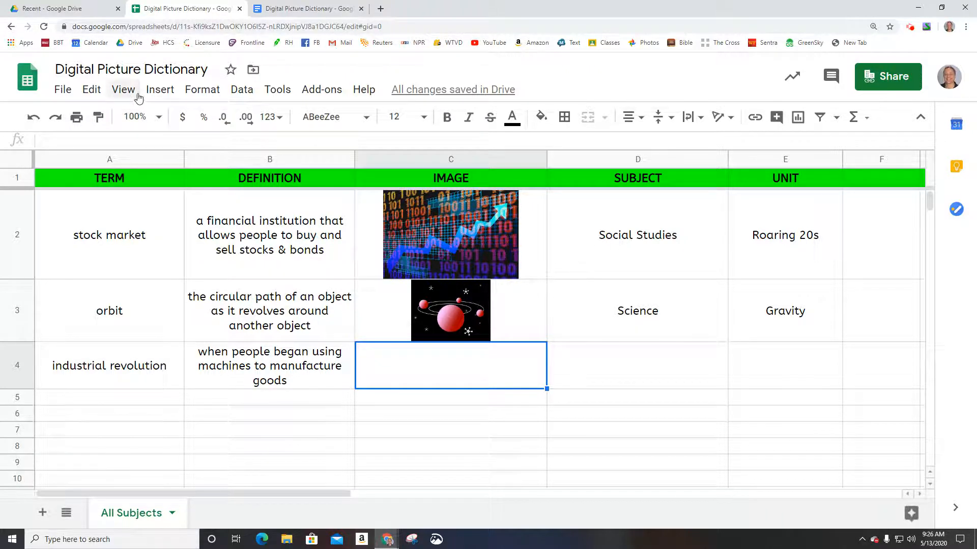
Search Google Images for "factory" and insert the orange cartoon factory with smoking chimneys as an in-cell image in C4.
{"action": "left_click", "coordinate": [154, 97]}
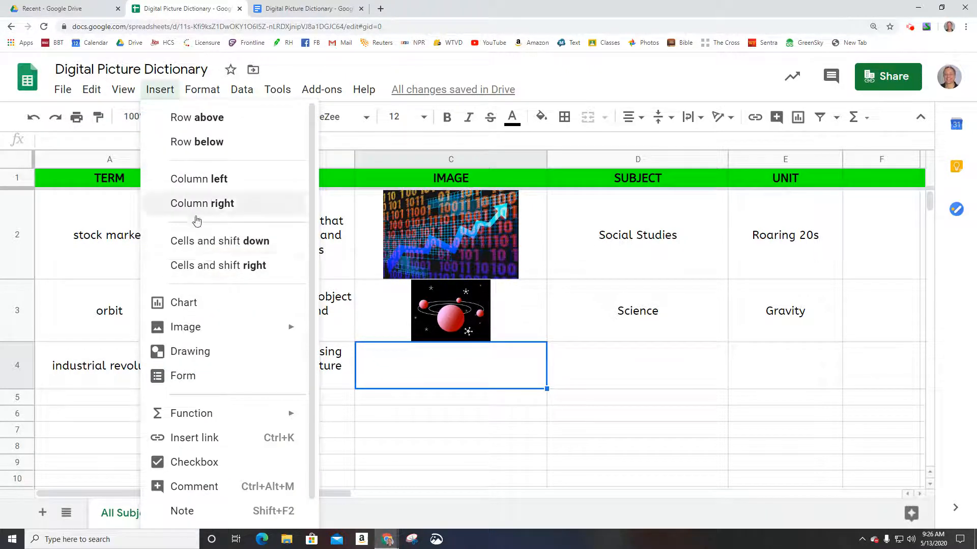
{"action": "mouse_move", "coordinate": [205, 334]}
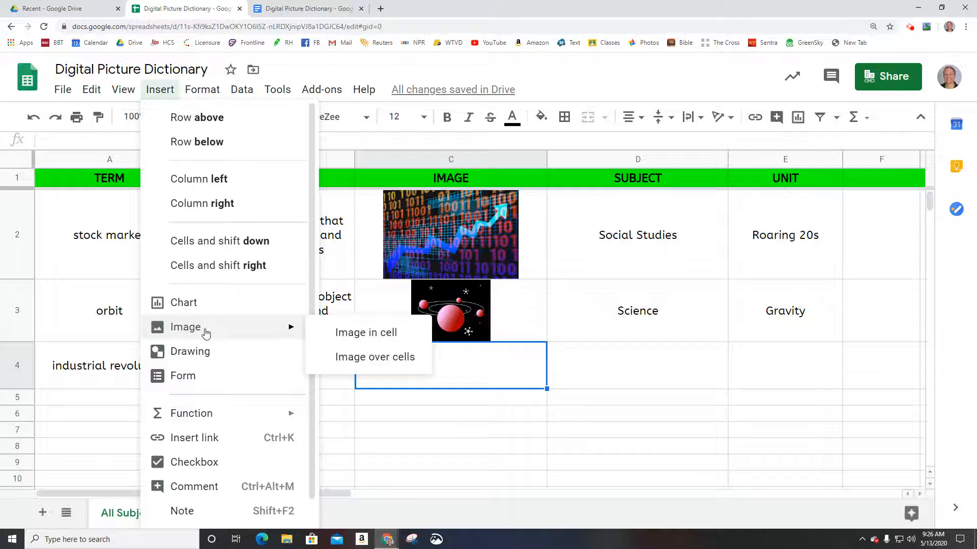
{"action": "left_click", "coordinate": [368, 333]}
{"action": "left_click", "coordinate": [615, 162]}
{"action": "left_click", "coordinate": [519, 117]}
{"action": "type", "text": "factory"}
{"action": "key", "text": "Return"}
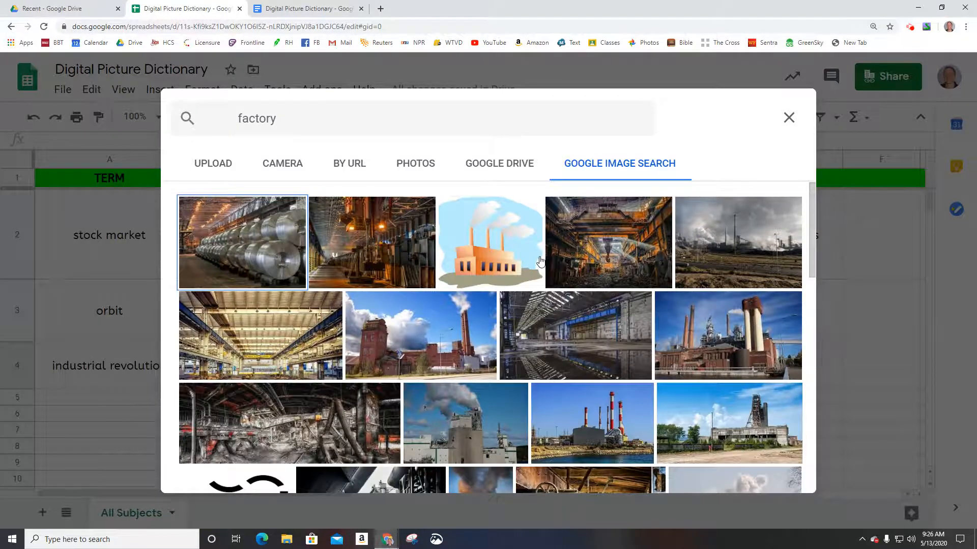
{"action": "left_click", "coordinate": [491, 247]}
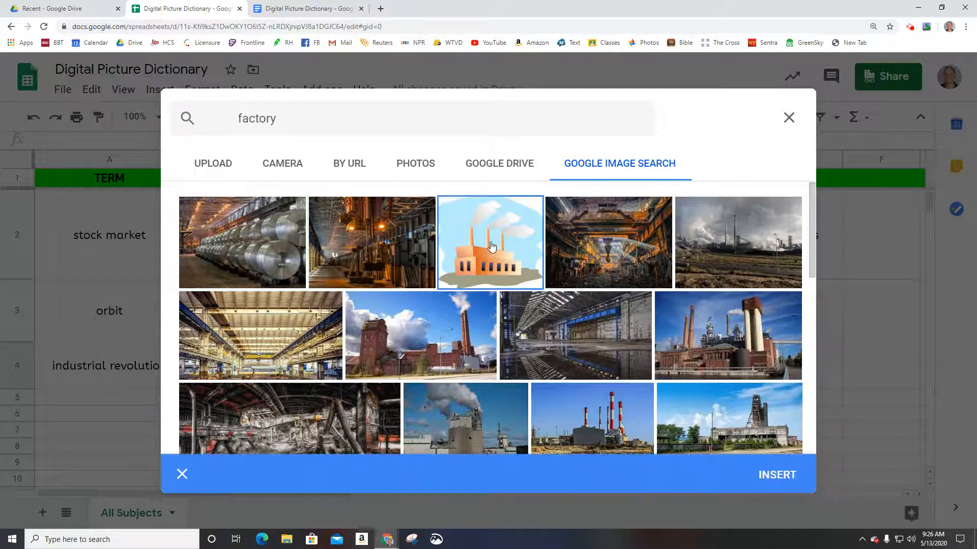
{"action": "left_click", "coordinate": [780, 482]}
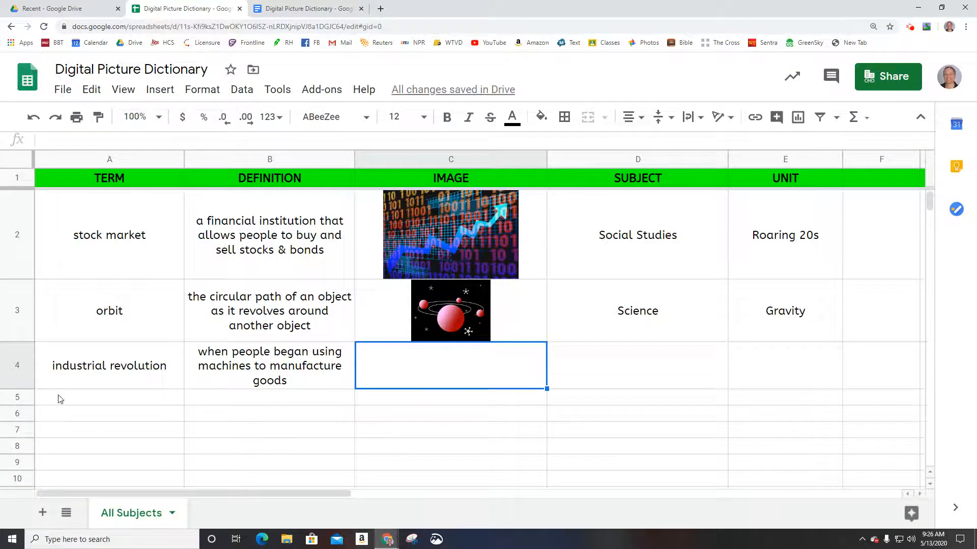
Enter "Social Studies" as the subject and "Civil War" as the unit for industrial revolution, and make row 4 slightly taller.
{"action": "left_click", "coordinate": [686, 367]}
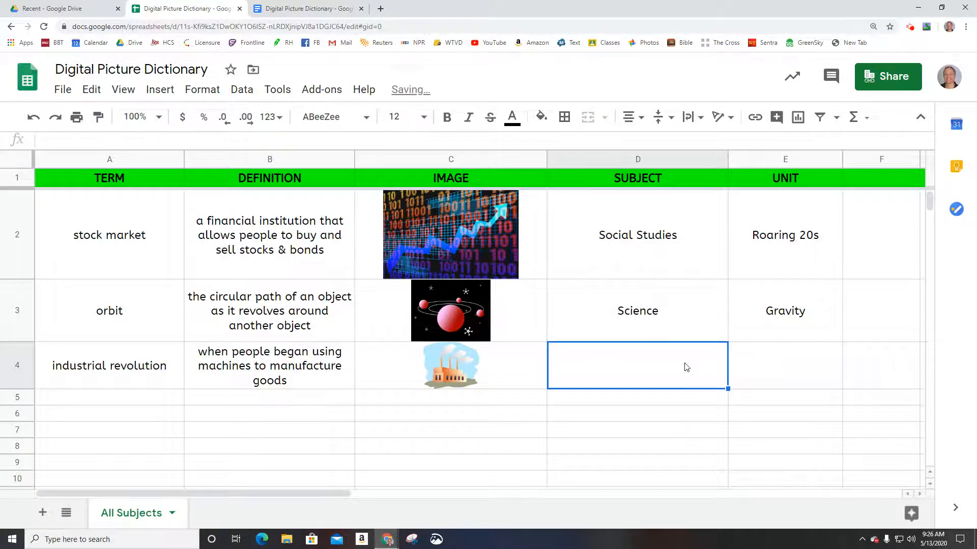
{"action": "type", "text": "Social Studies"}
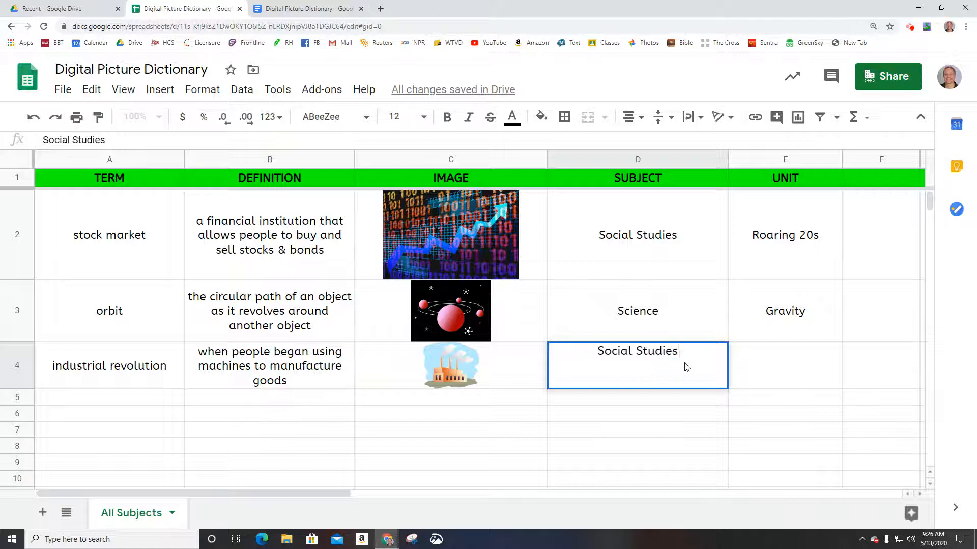
{"action": "key", "text": "Tab"}
{"action": "type", "text": "Civil War"}
{"action": "key", "text": "Return"}
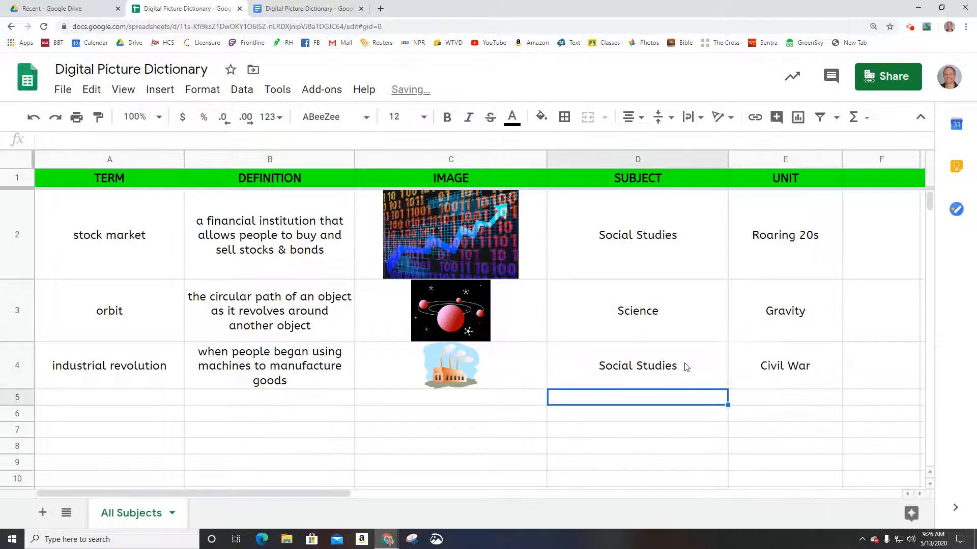
{"action": "key", "text": "Left"}
{"action": "key", "text": "Left"}
{"action": "key", "text": "Left"}
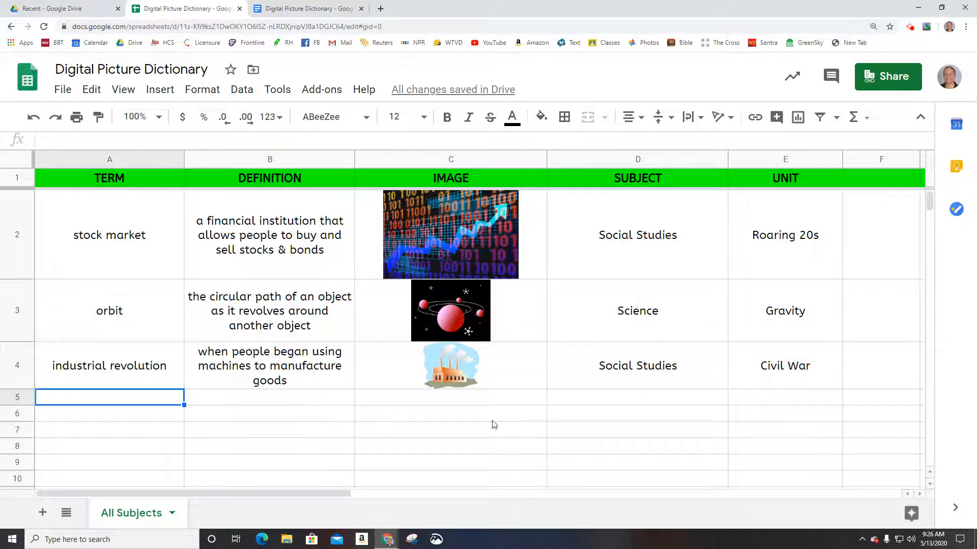
{"action": "left_click_drag", "start_coordinate": [21, 385], "coordinate": [22, 399]}
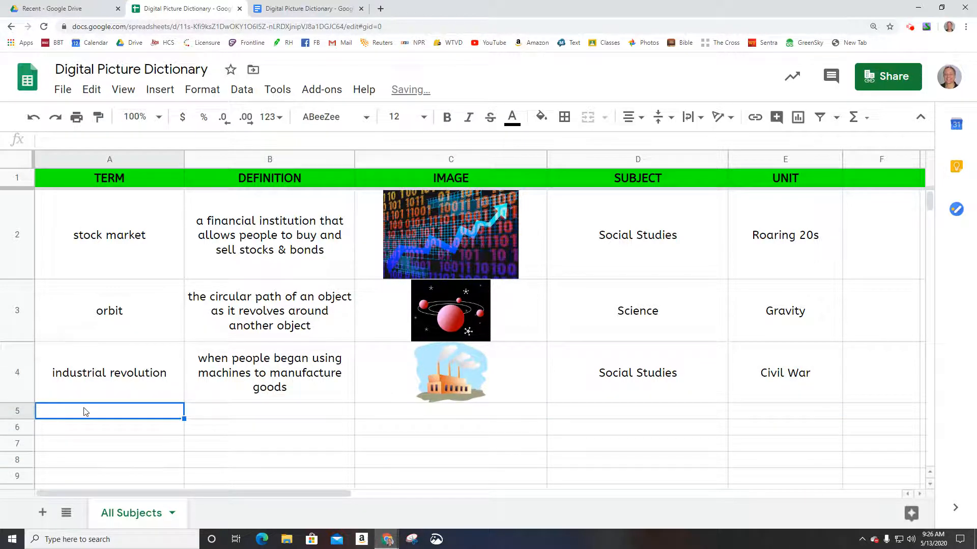
Enter "theme" in A5 and define it in B5 as "the implied message of a literary work".
{"action": "type", "text": "theme"}
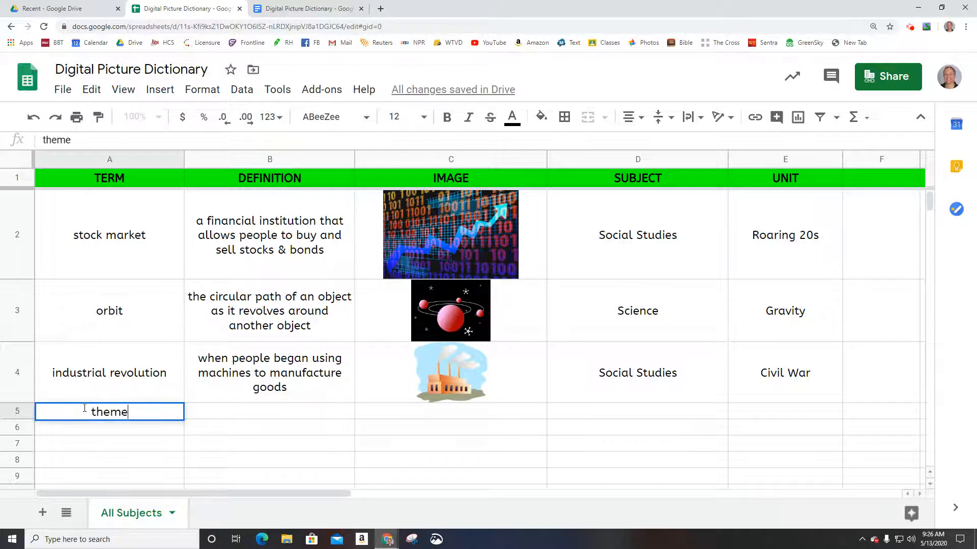
{"action": "key", "text": "Tab"}
{"action": "type", "text": "the mess"}
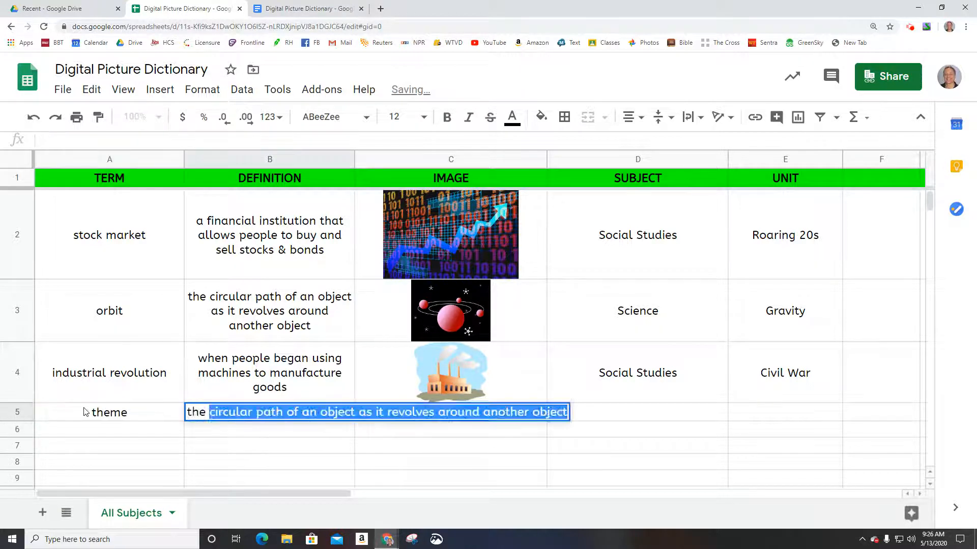
{"action": "key", "text": "BackSpace"}
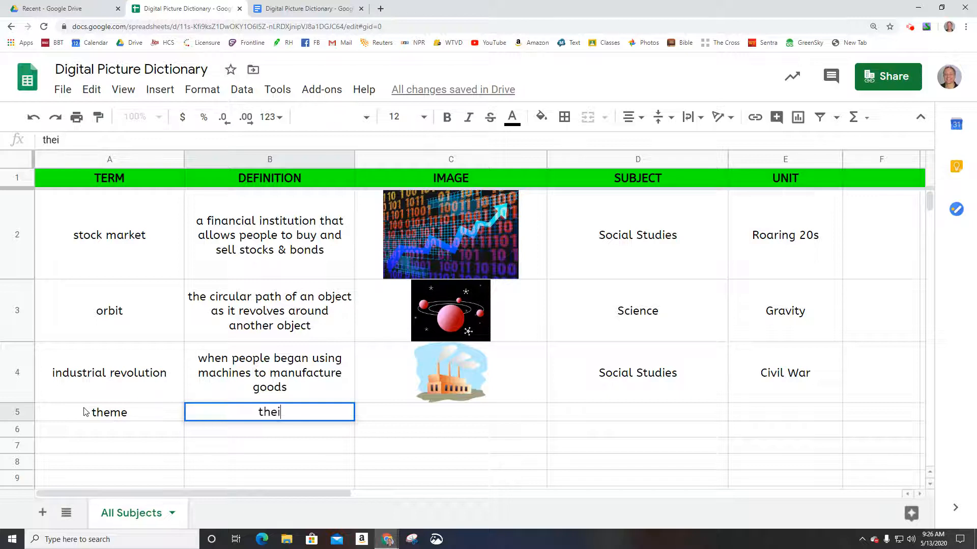
{"action": "type", "text": "implied message"}
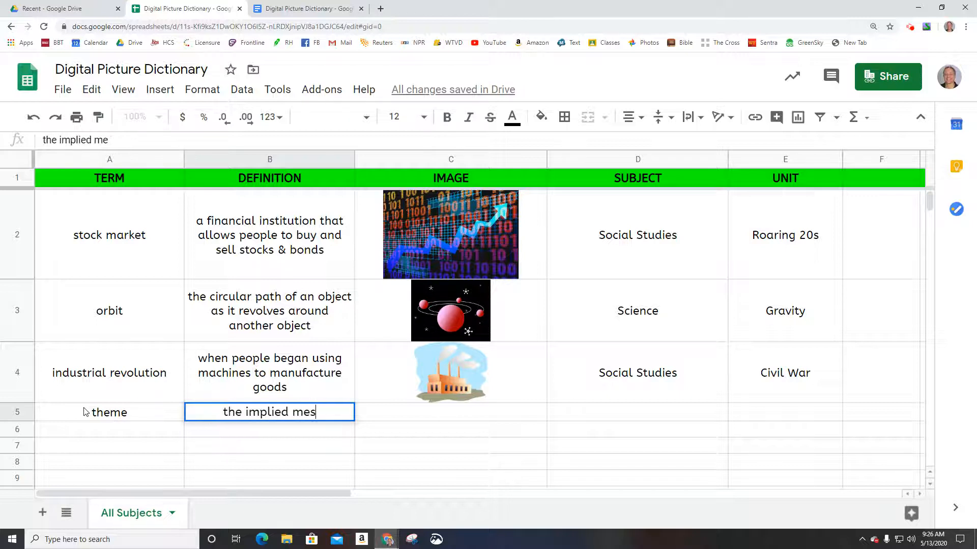
{"action": "key", "text": "BackSpace"}
{"action": "type", "text": "e of a literary work"}
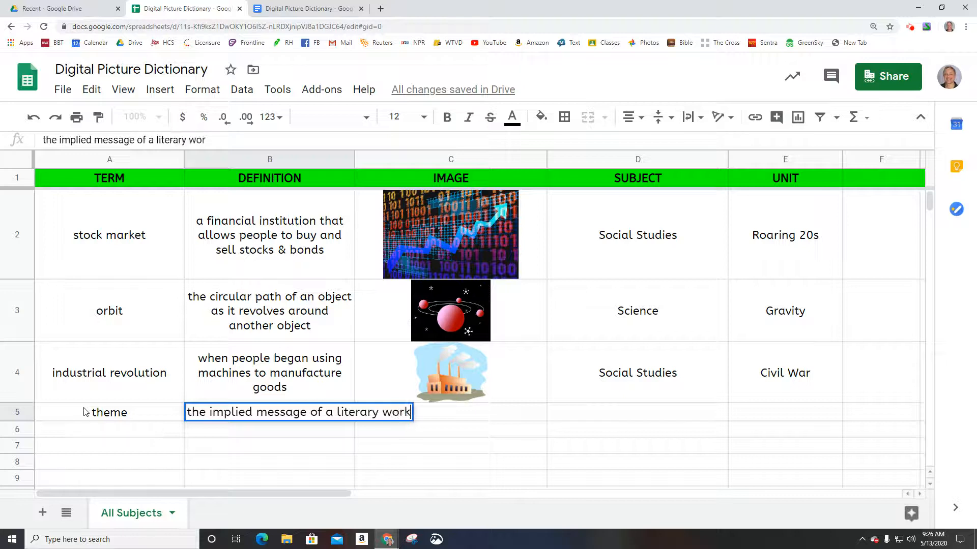
{"action": "key", "text": "Tab"}
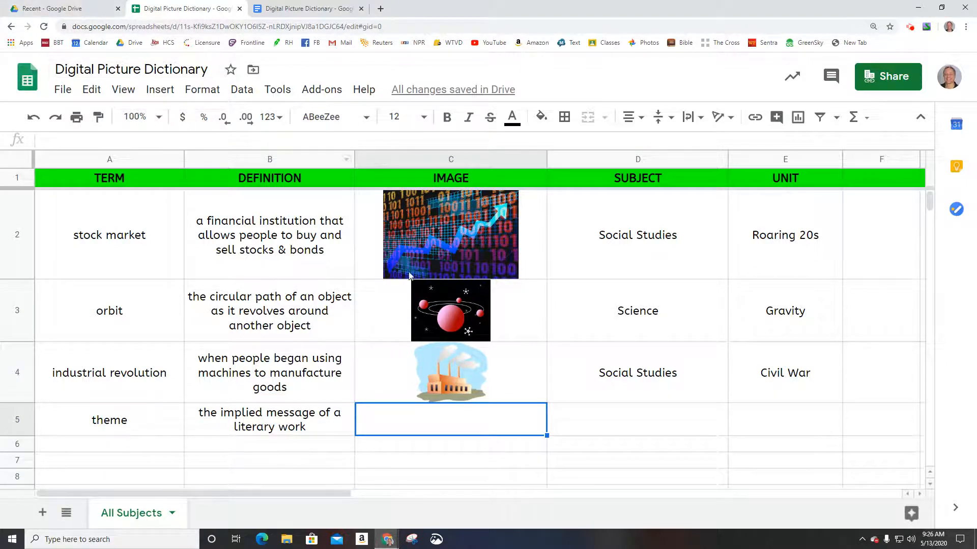
{"action": "left_click", "coordinate": [273, 420]}
{"action": "double_click", "coordinate": [302, 416]}
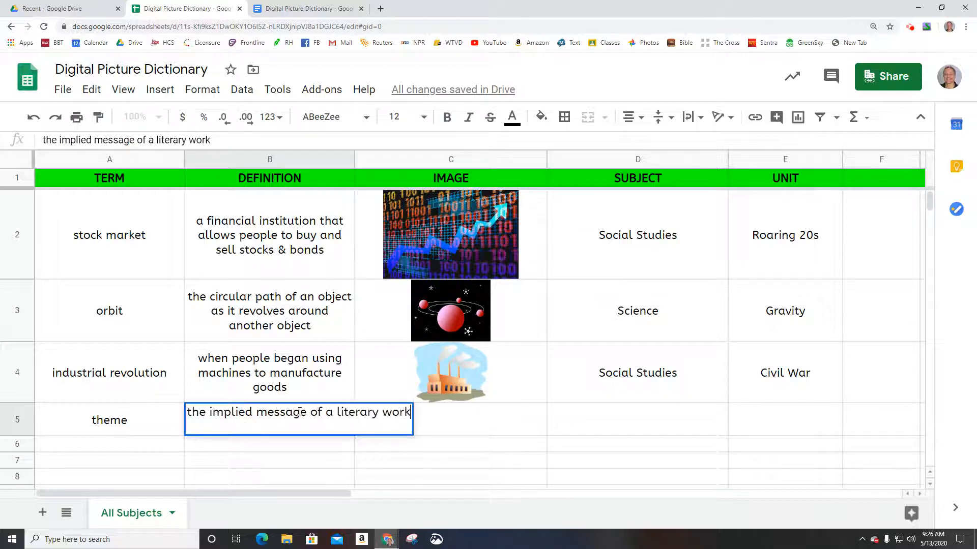
{"action": "double_click", "coordinate": [282, 413]}
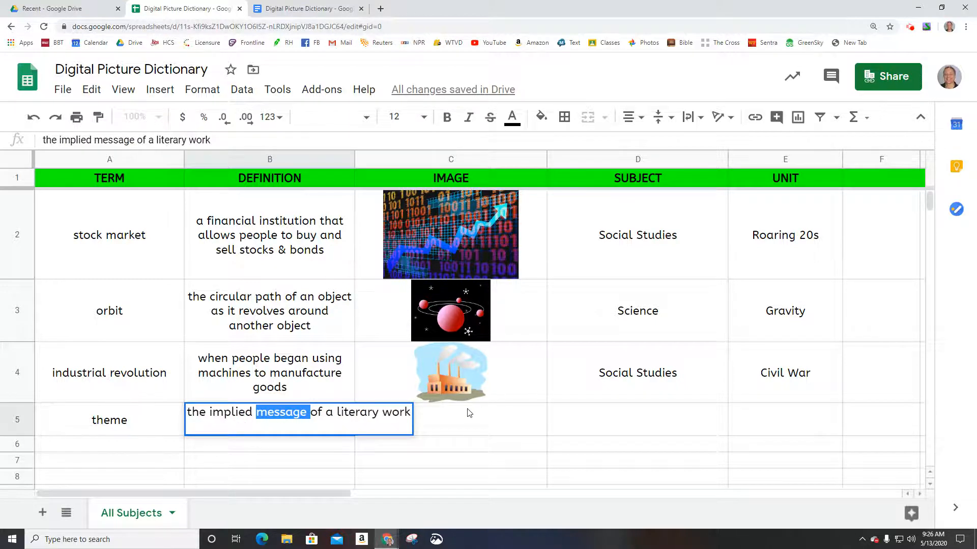
Insert the blue ocean bottle picture from a Google image search for "message in a bottle" as an in-cell image in C5, and make row 5 taller.
{"action": "left_click", "coordinate": [471, 421]}
{"action": "left_click", "coordinate": [159, 90]}
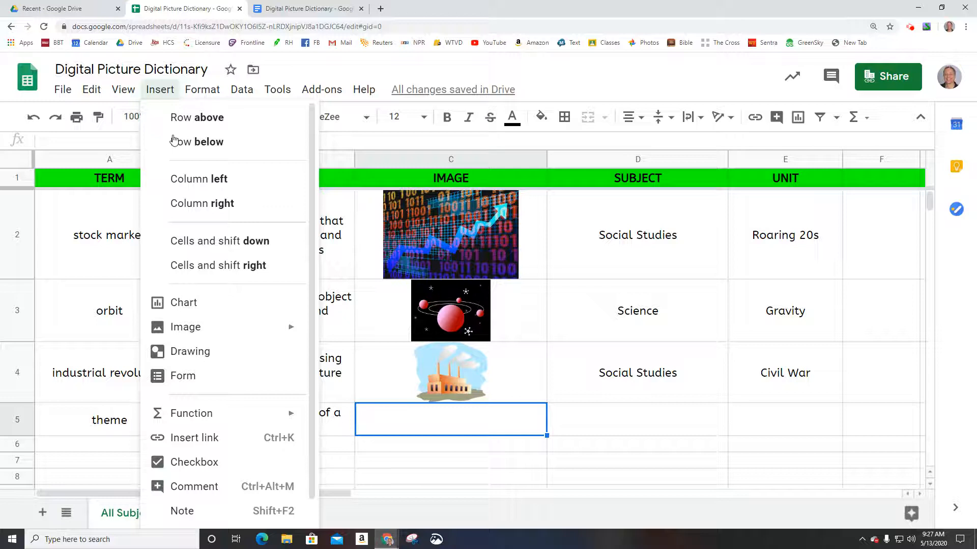
{"action": "mouse_move", "coordinate": [208, 329]}
{"action": "left_click", "coordinate": [336, 332]}
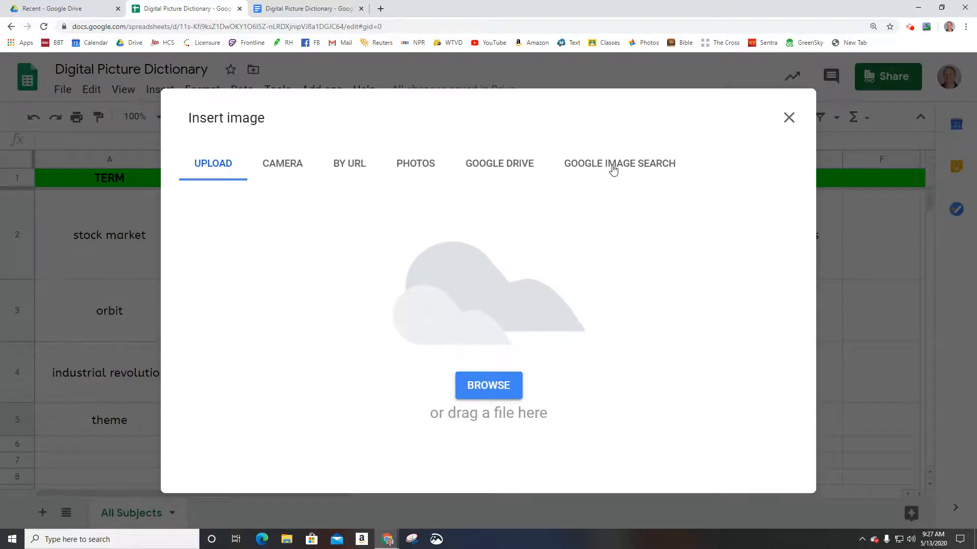
{"action": "left_click", "coordinate": [613, 168]}
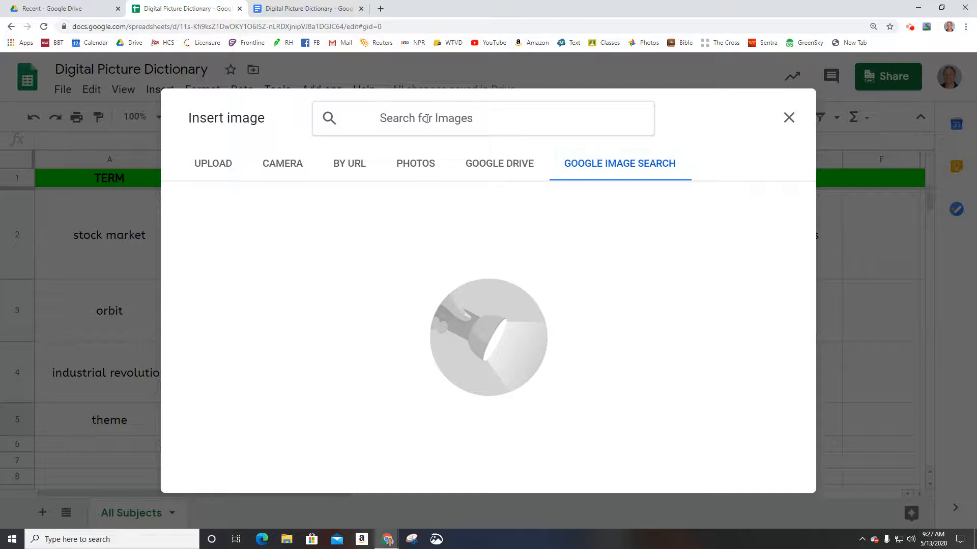
{"action": "left_click", "coordinate": [426, 118]}
{"action": "type", "text": "message in a bottle"}
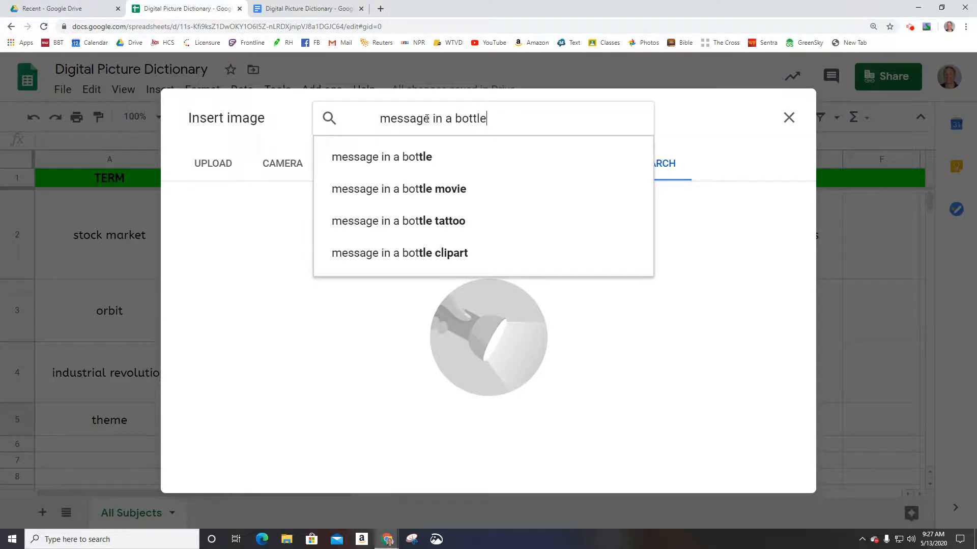
{"action": "key", "text": "Return"}
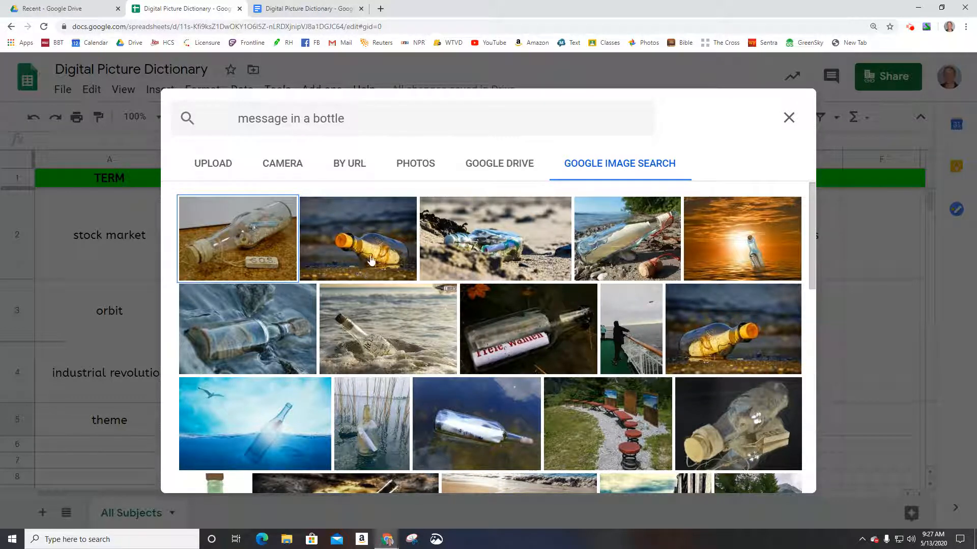
{"action": "left_click", "coordinate": [295, 416]}
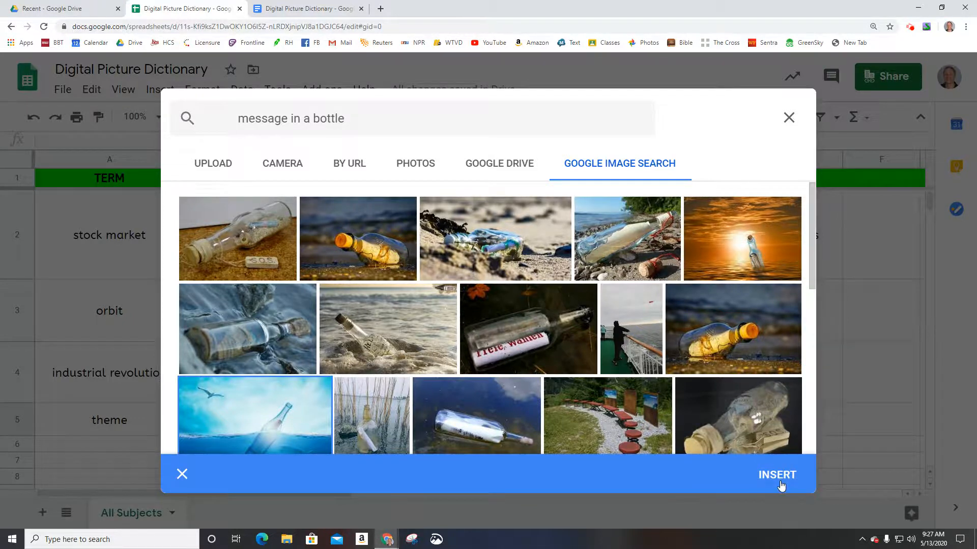
{"action": "left_click", "coordinate": [781, 486]}
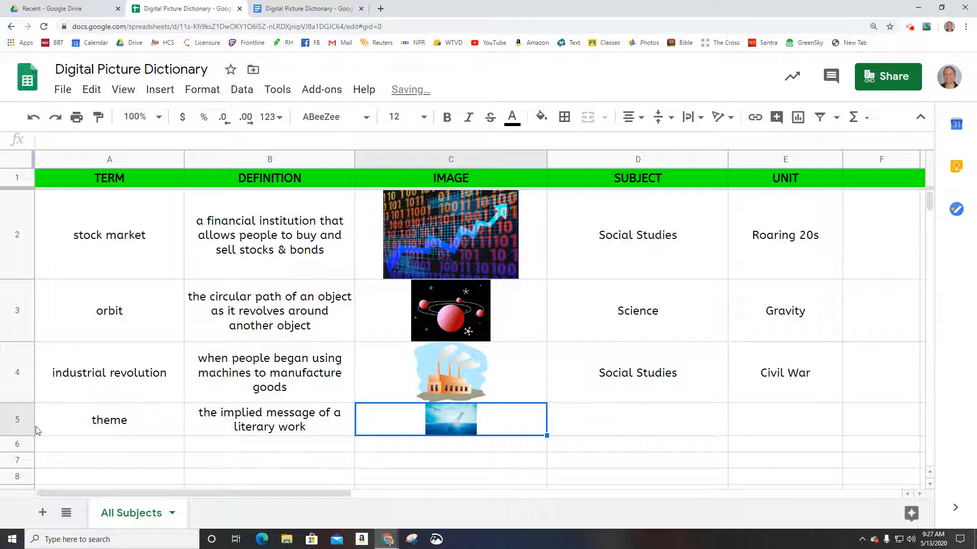
{"action": "left_click_drag", "start_coordinate": [19, 436], "coordinate": [19, 456]}
{"action": "scroll", "coordinate": [666, 344], "scroll_direction": "down", "scroll_amount": 1}
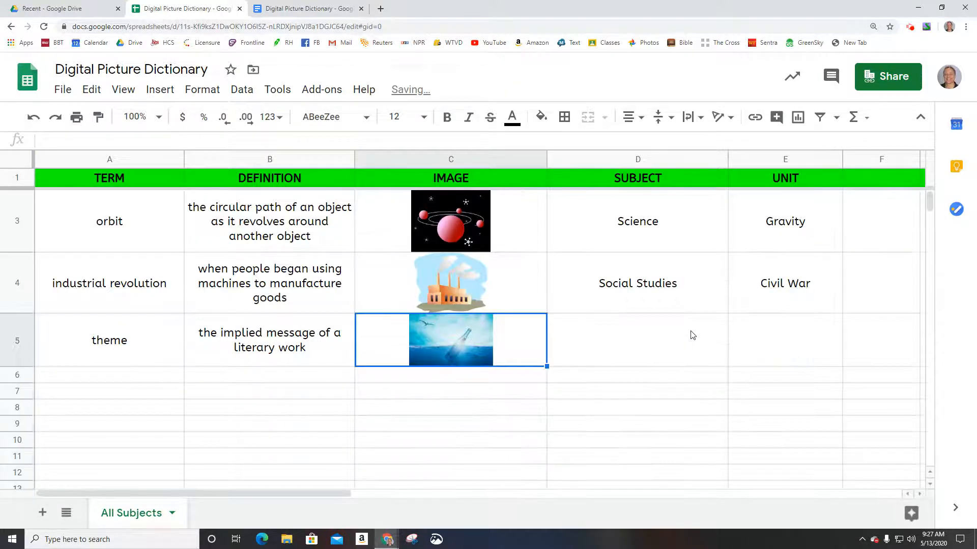
Enter "ELA" as the subject and "Fiction" as the unit for theme, and return to cell A6.
{"action": "left_click", "coordinate": [669, 357]}
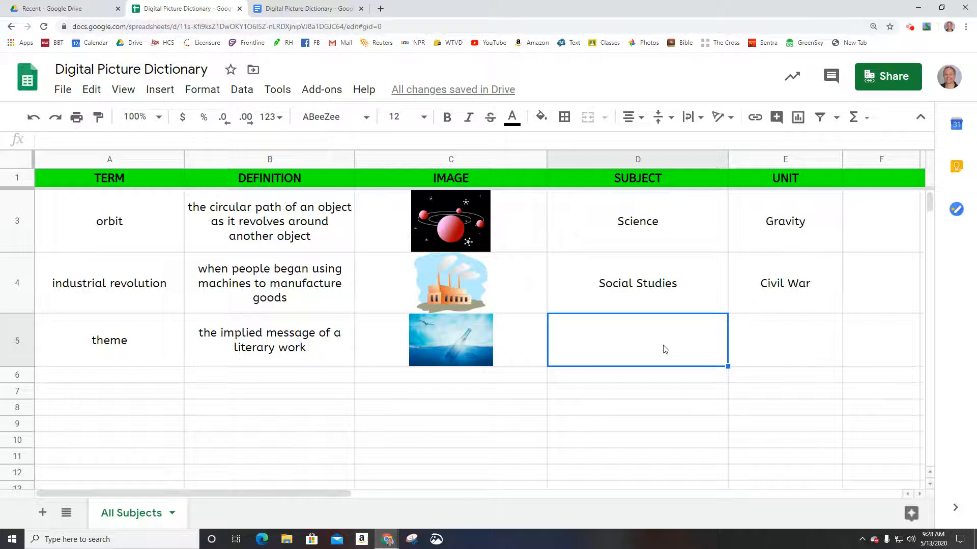
{"action": "type", "text": "ELA"}
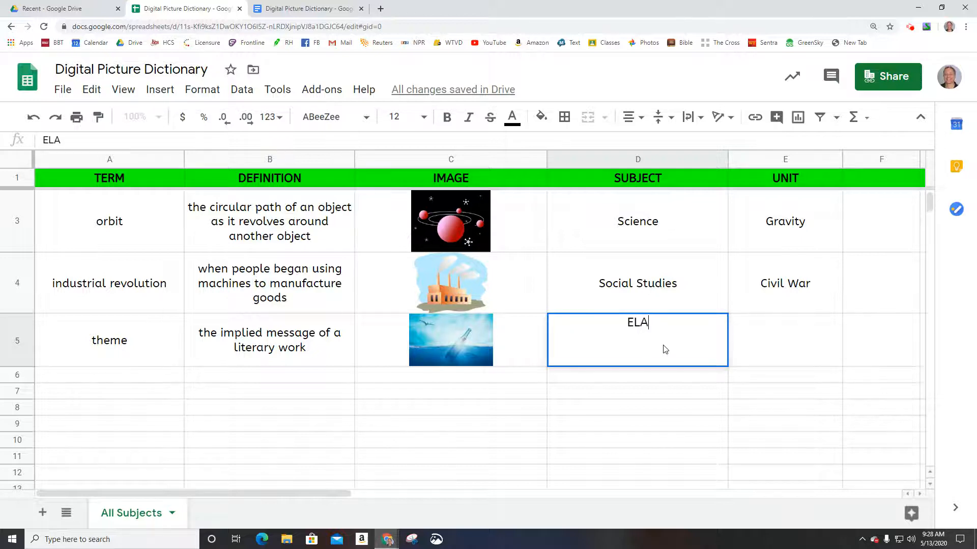
{"action": "key", "text": "Tab"}
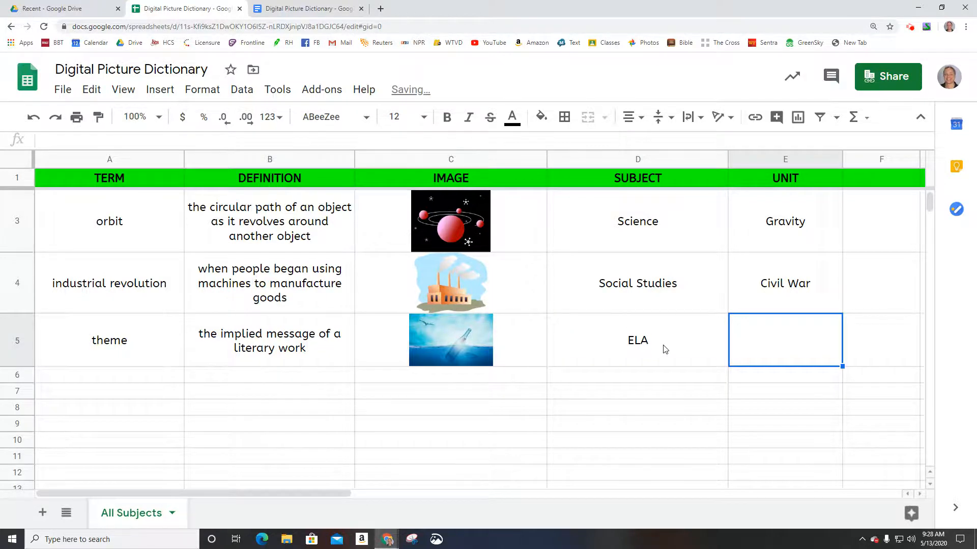
{"action": "type", "text": "Fiction"}
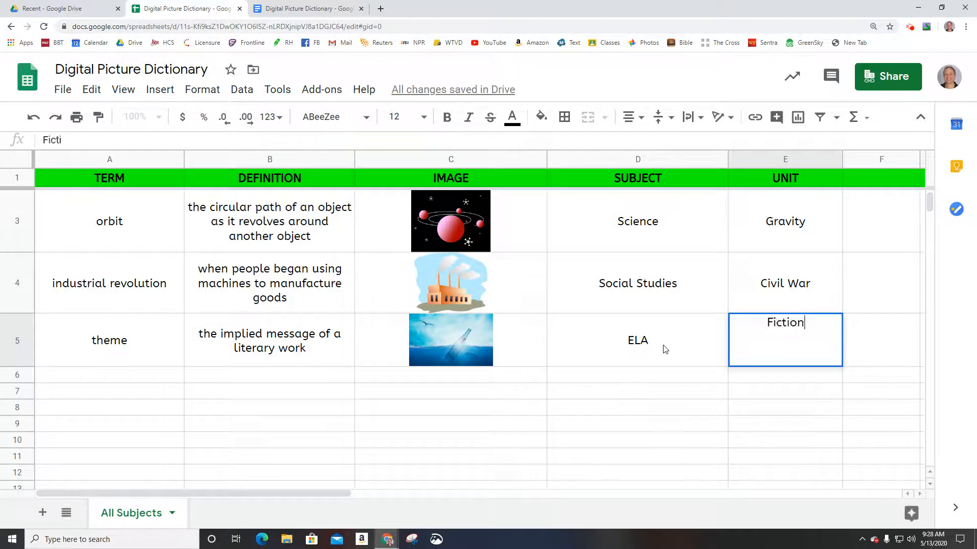
{"action": "key", "text": "Return"}
{"action": "key", "text": "Left"}
{"action": "key", "text": "Left"}
{"action": "key", "text": "Left"}
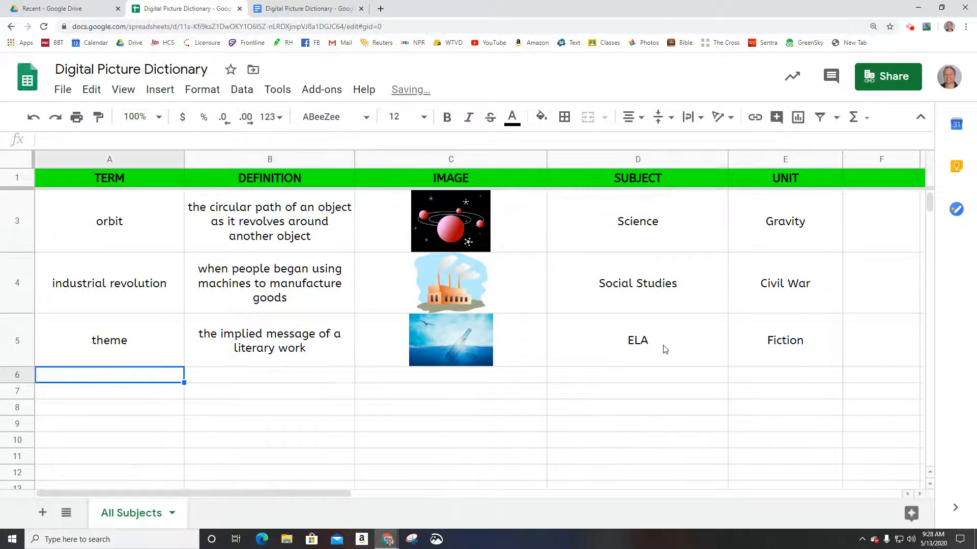
Enter "simile" in A6 and define it in B6 as "a comparison that uses like or as".
{"action": "type", "text": "simile"}
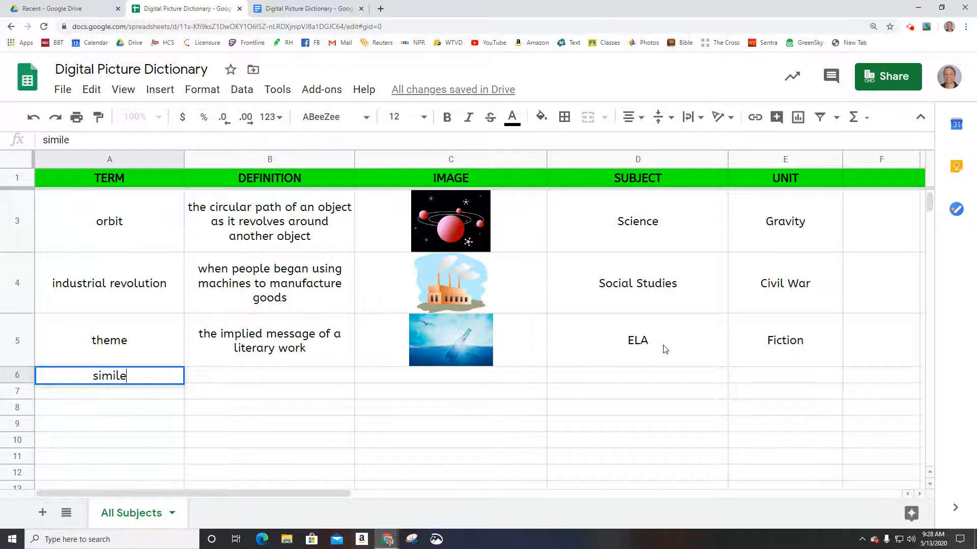
{"action": "key", "text": "Tab"}
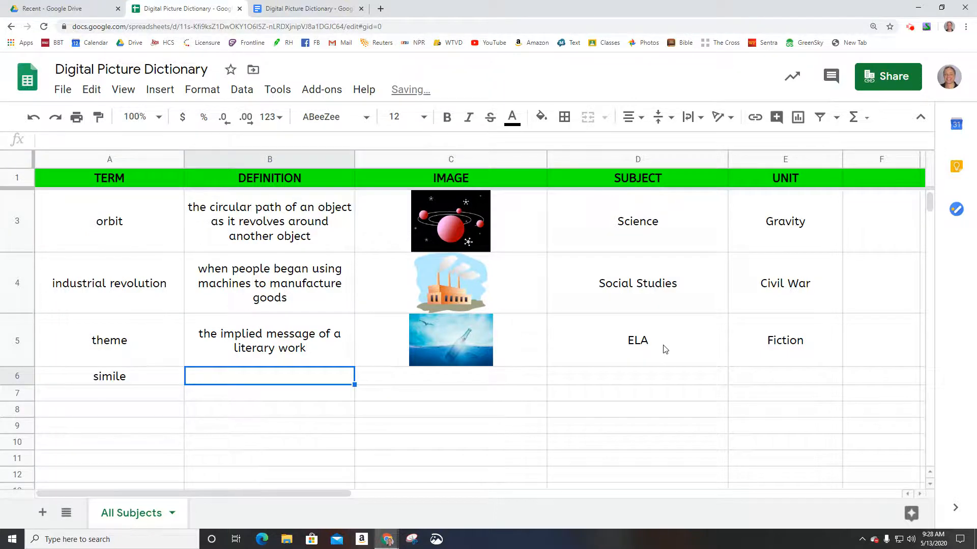
{"action": "type", "text": "a compari"}
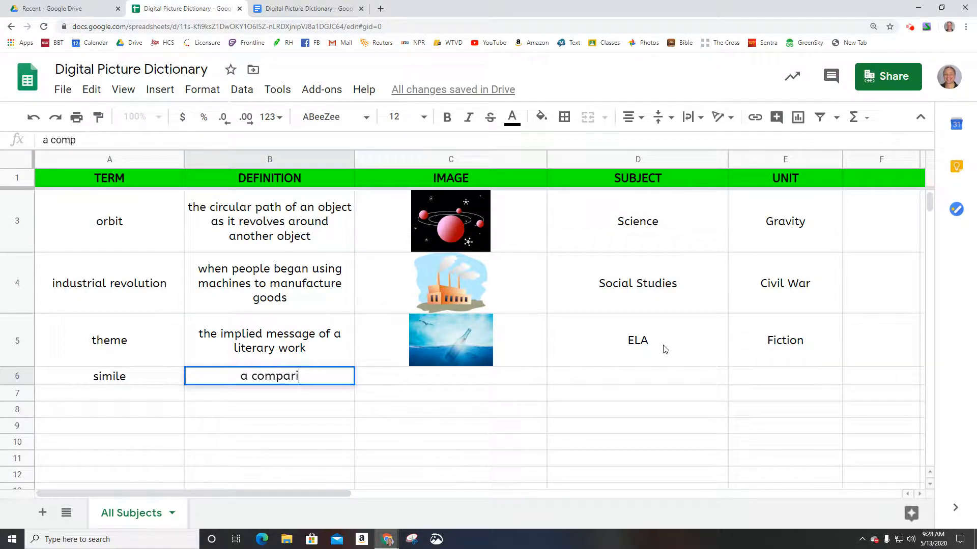
{"action": "type", "text": "son that uses l"}
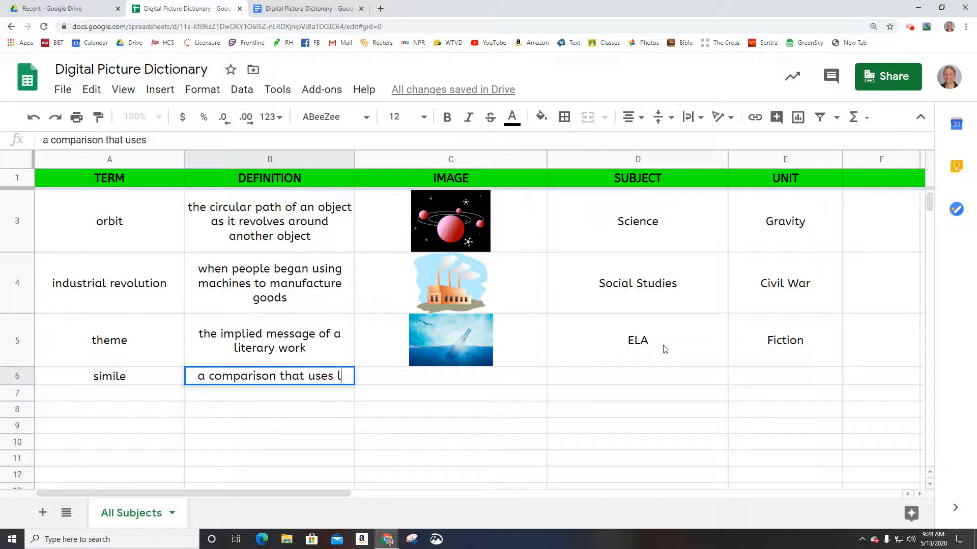
{"action": "type", "text": "ike or as"}
{"action": "key", "text": "Tab"}
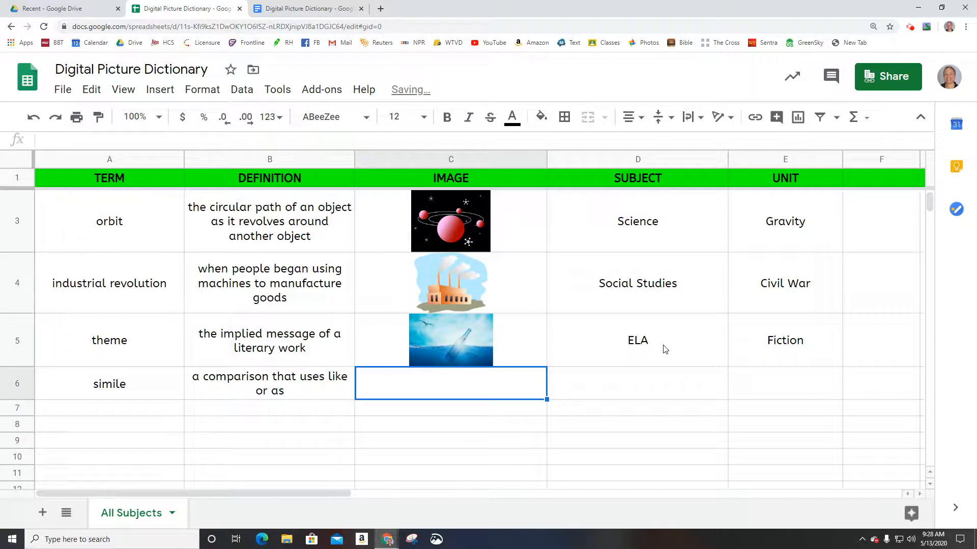
Insert the apples and oranges balance picture from a Google image search for "comparison" as an in-cell image in C6, and make row 6 taller.
{"action": "left_click", "coordinate": [159, 90]}
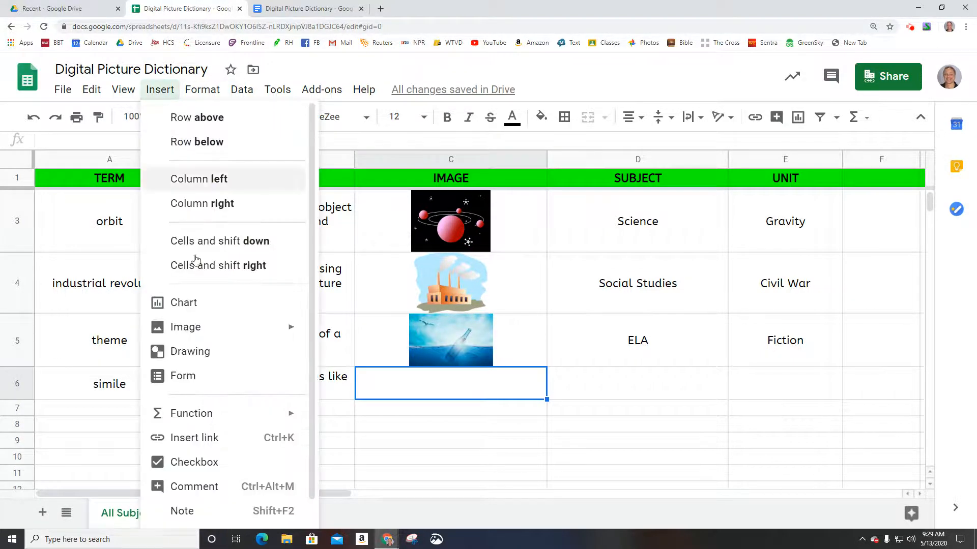
{"action": "mouse_move", "coordinate": [214, 327]}
{"action": "left_click", "coordinate": [366, 338]}
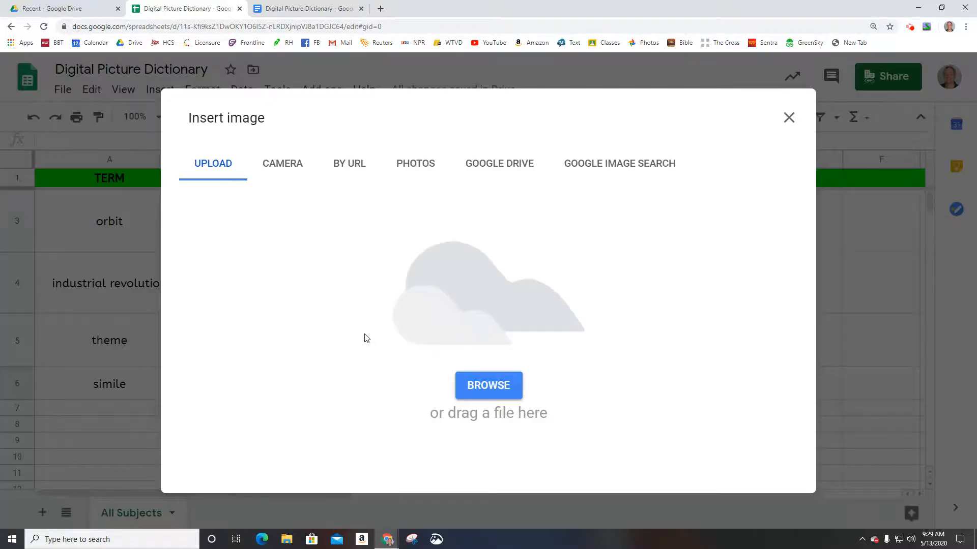
{"action": "left_click", "coordinate": [611, 164]}
{"action": "type", "text": "comparison"}
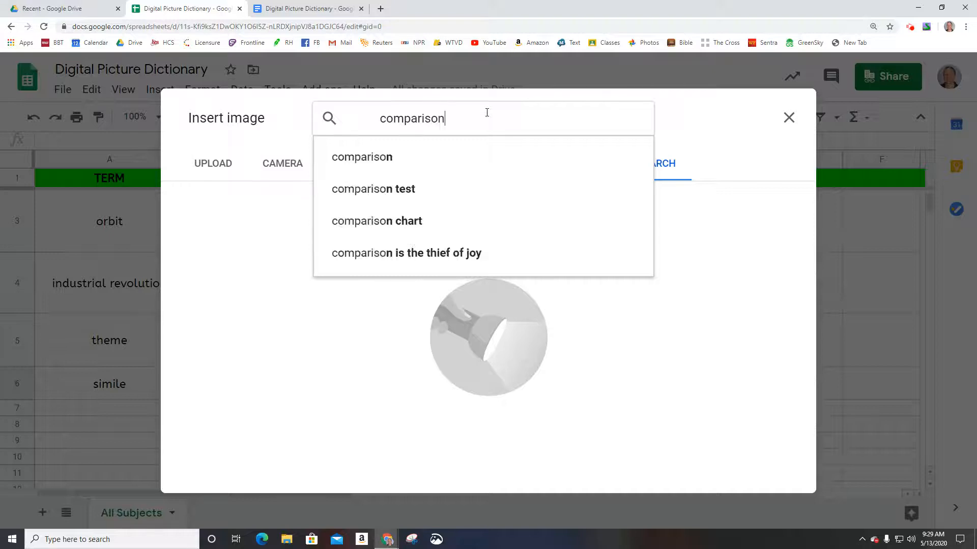
{"action": "key", "text": "Return"}
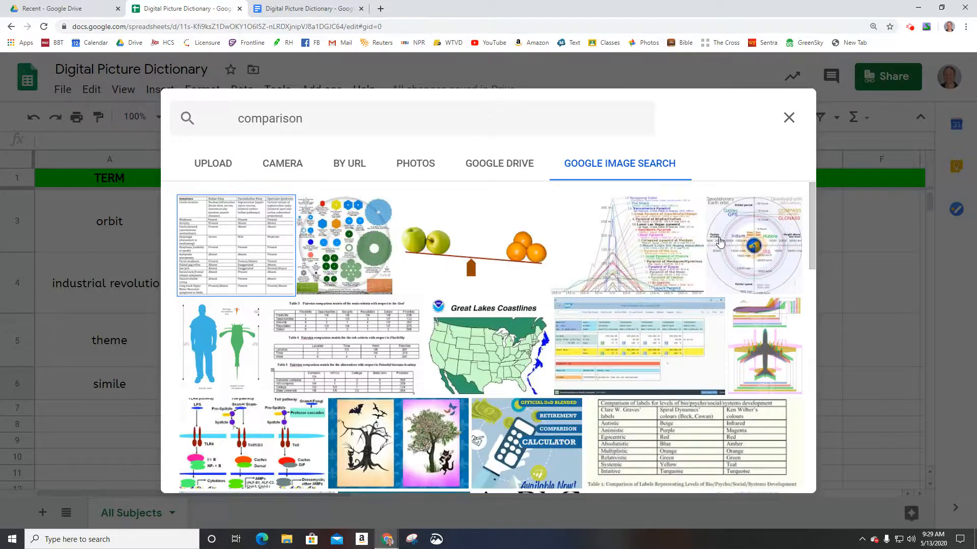
{"action": "left_click", "coordinate": [513, 274]}
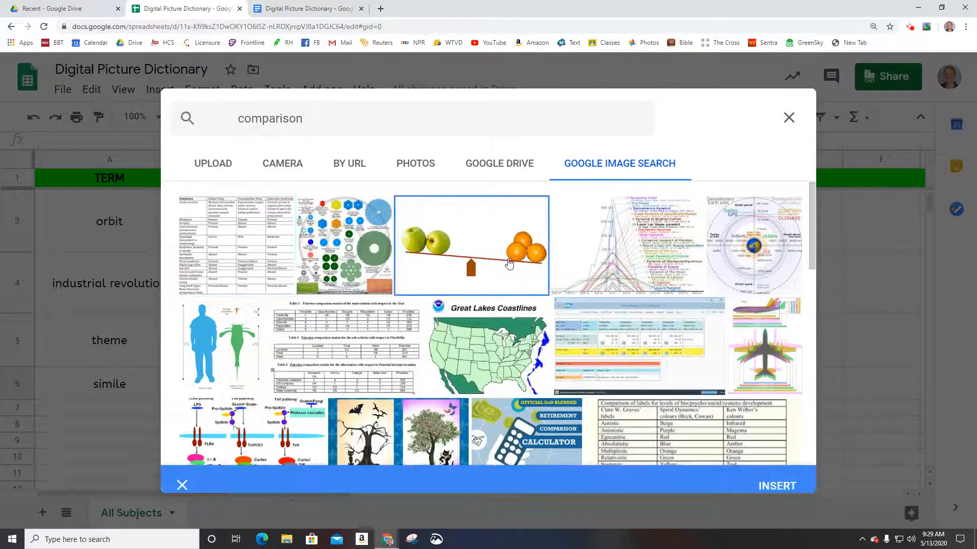
{"action": "left_click", "coordinate": [776, 476]}
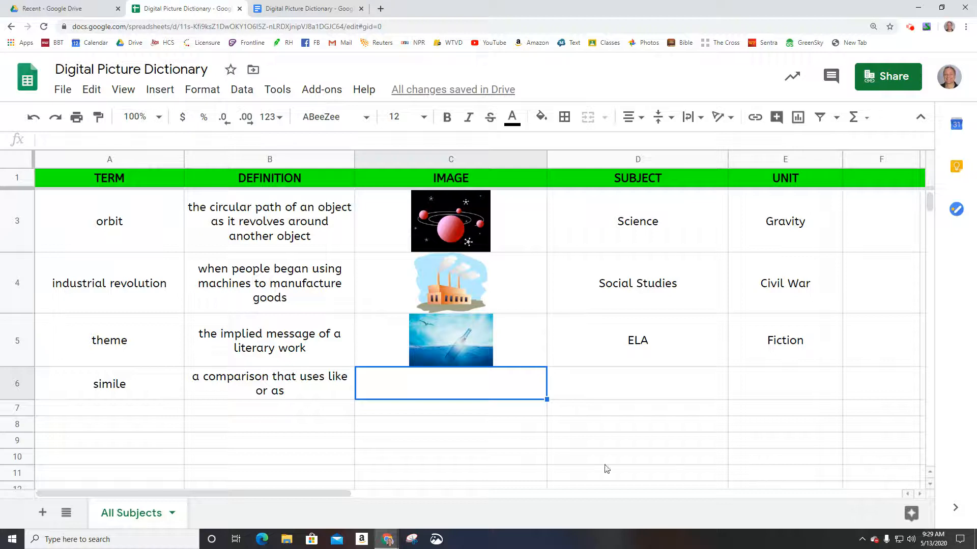
{"action": "left_click_drag", "start_coordinate": [23, 399], "coordinate": [23, 435]}
Enter "ELA" as the subject and "Poetic Devices" as the unit for simile, and return to cell A7.
{"action": "left_click", "coordinate": [630, 423]}
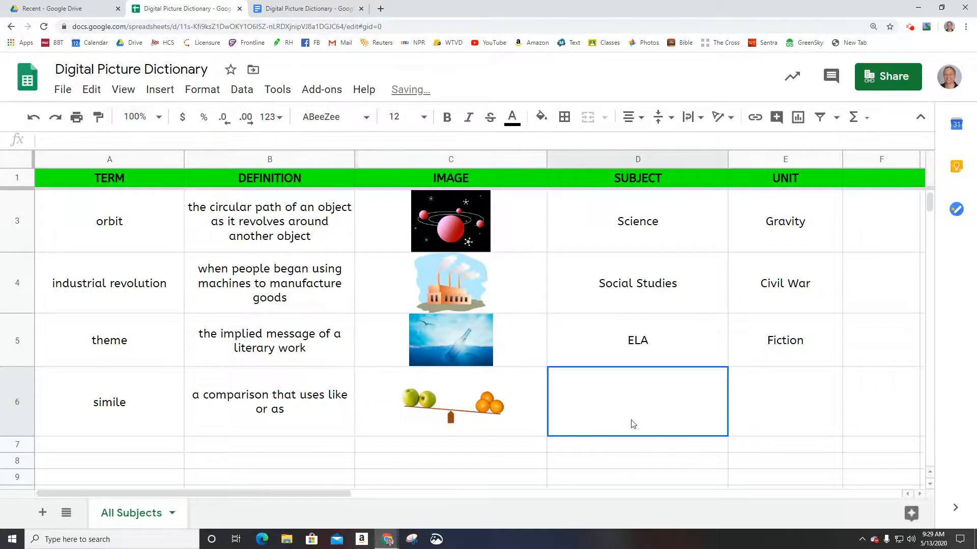
{"action": "type", "text": "ELA"}
{"action": "key", "text": "Tab"}
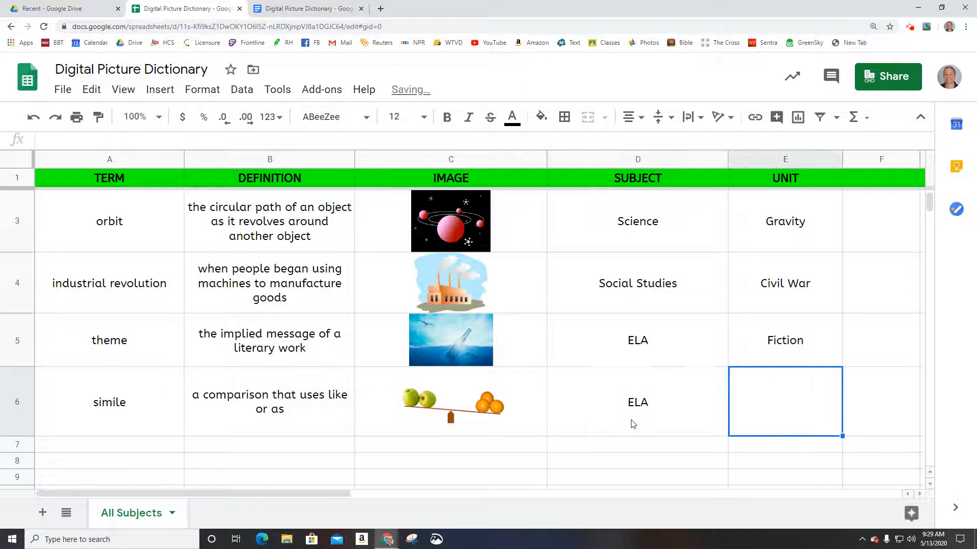
{"action": "type", "text": "P"}
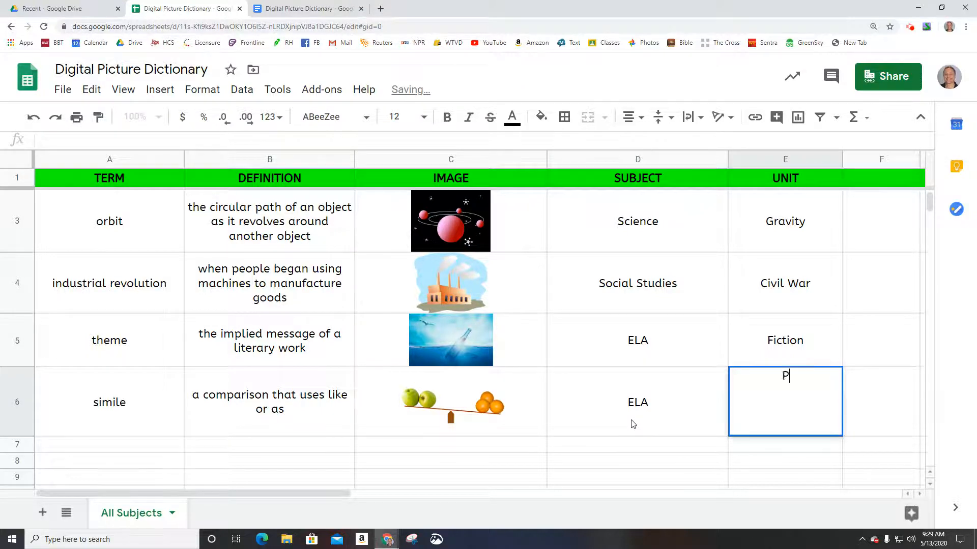
{"action": "type", "text": "oetic Devices"}
{"action": "key", "text": "Return"}
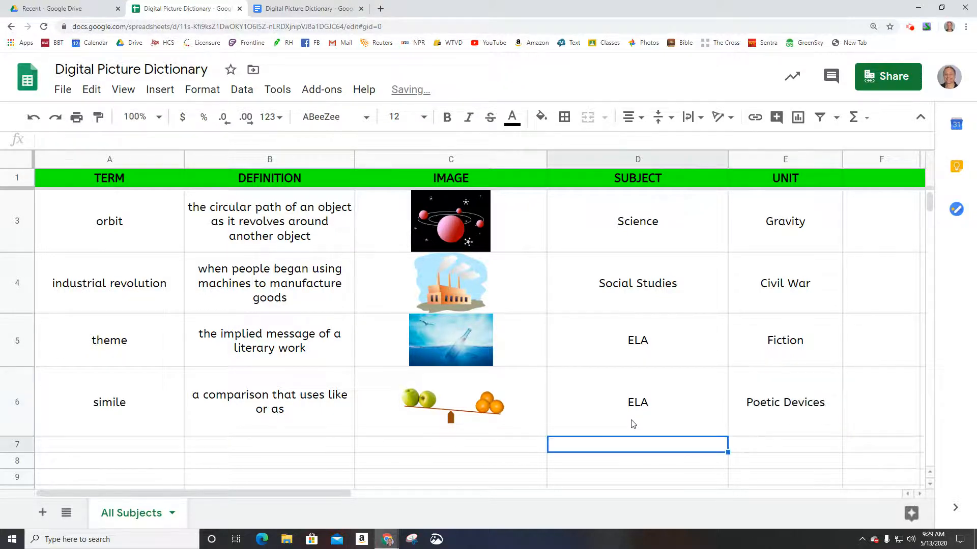
{"action": "key", "text": "Left"}
{"action": "key", "text": "Left"}
{"action": "key", "text": "Left"}
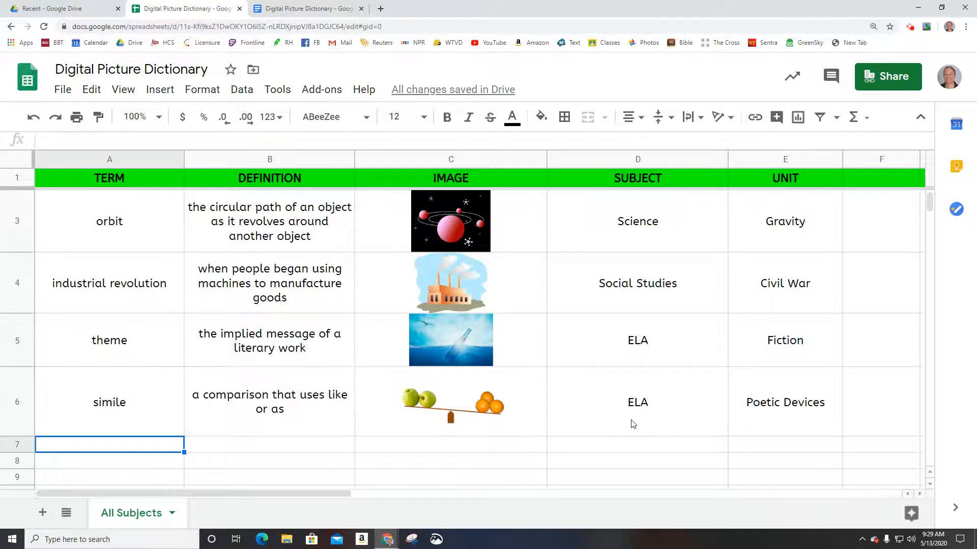
Enter "mass" in A7 and define it in B7 as "the amount of matter in an object".
{"action": "type", "text": "mass"}
{"action": "key", "text": "Tab"}
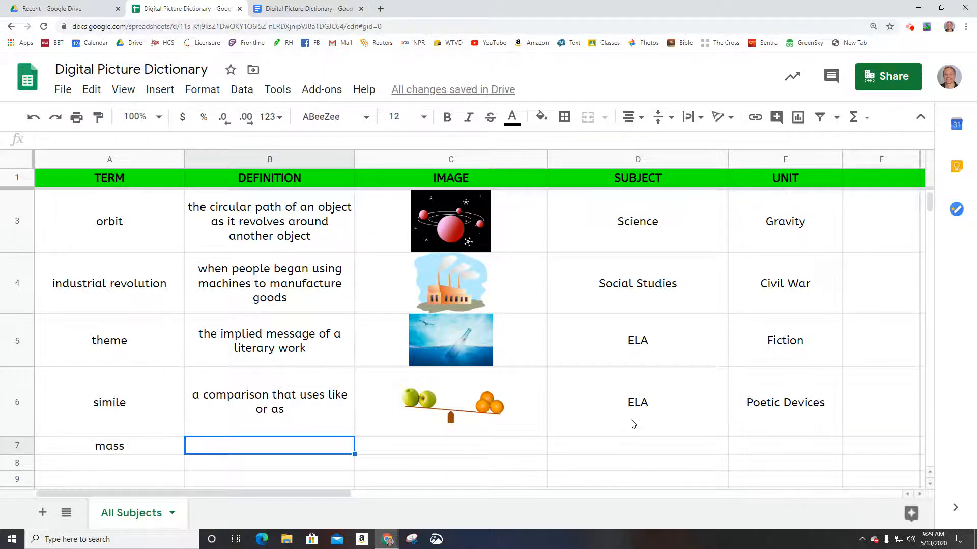
{"action": "type", "text": "the amo"}
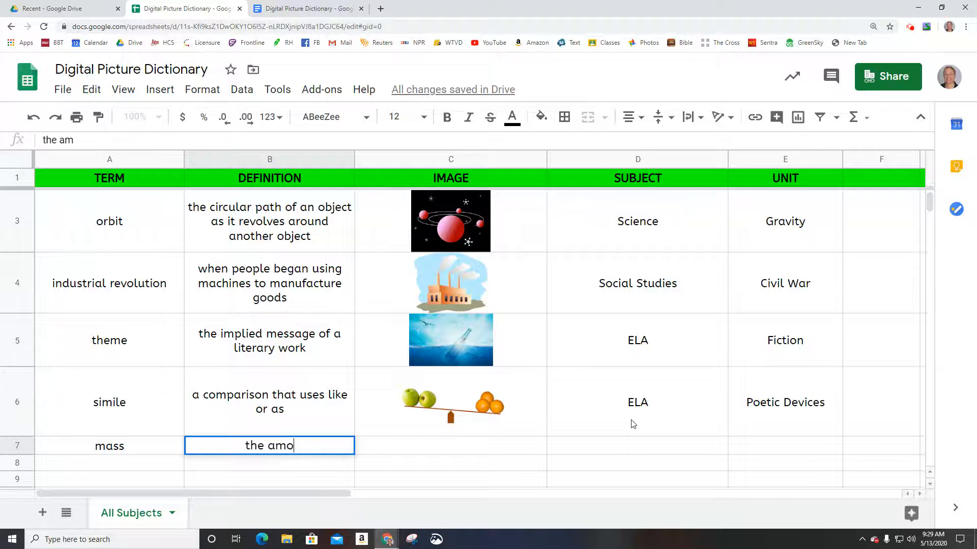
{"action": "type", "text": "unt of matter in a"}
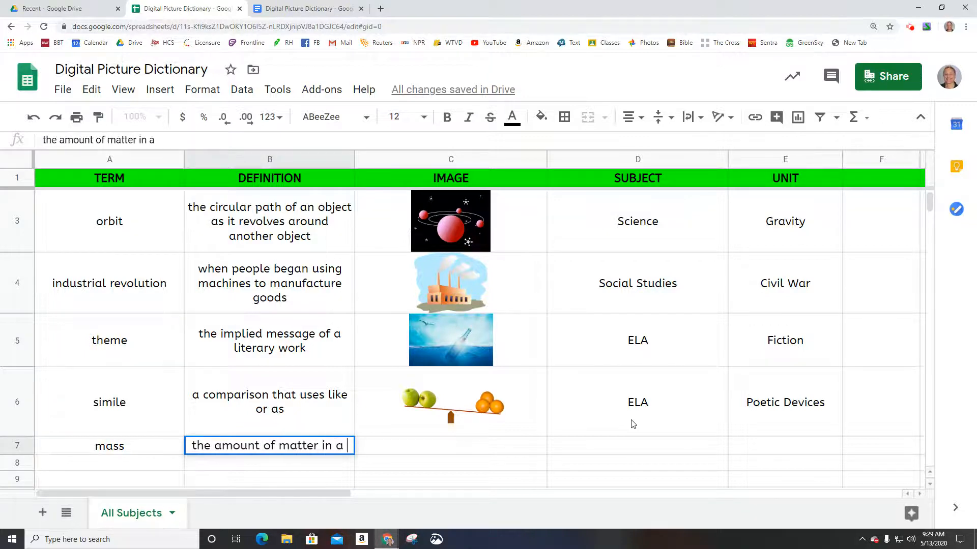
{"action": "type", "text": "n object"}
{"action": "key", "text": "Tab"}
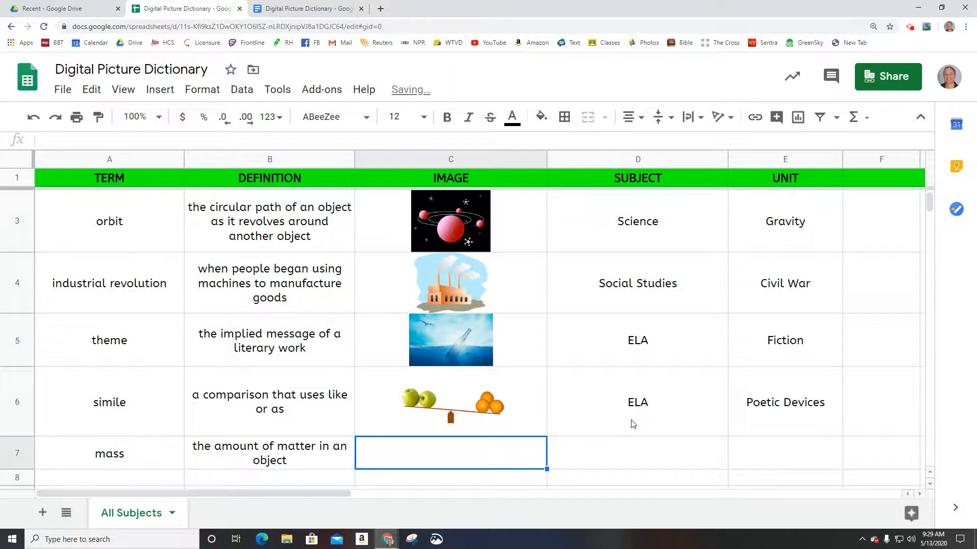
Insert the black 10kg weight picture from a Google image search for "mass" as an in-cell image in C7, and make row 7 taller.
{"action": "left_click", "coordinate": [160, 89]}
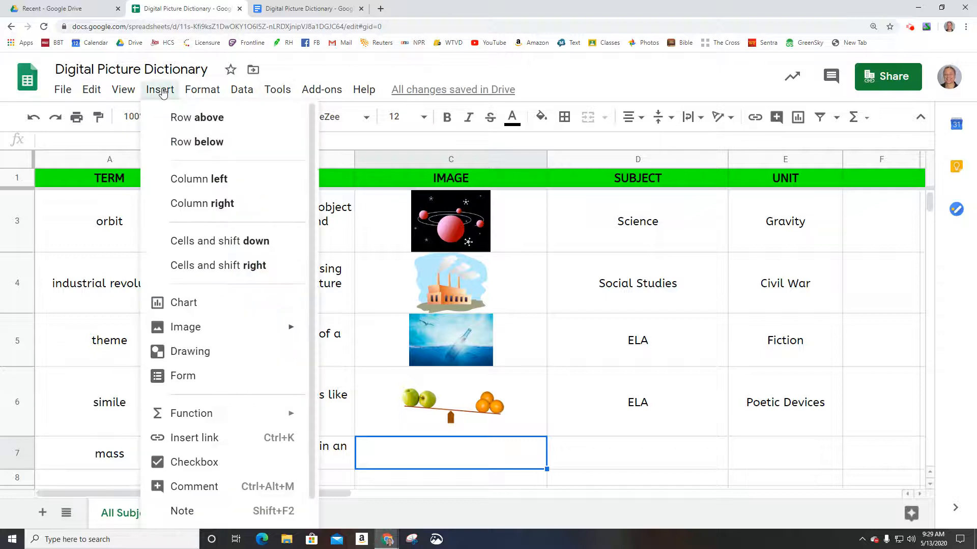
{"action": "mouse_move", "coordinate": [187, 329]}
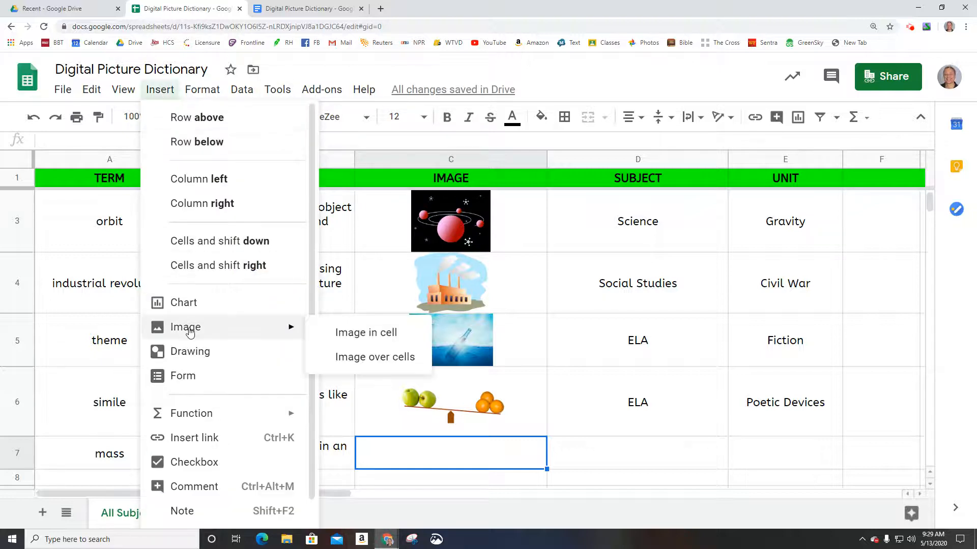
{"action": "left_click", "coordinate": [385, 335]}
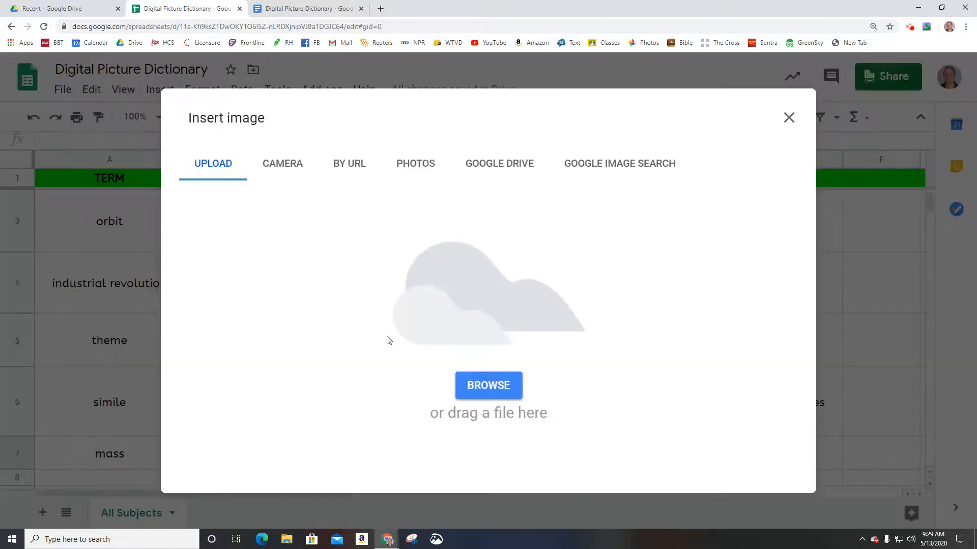
{"action": "left_click", "coordinate": [619, 172]}
{"action": "type", "text": "mass"}
{"action": "key", "text": "Return"}
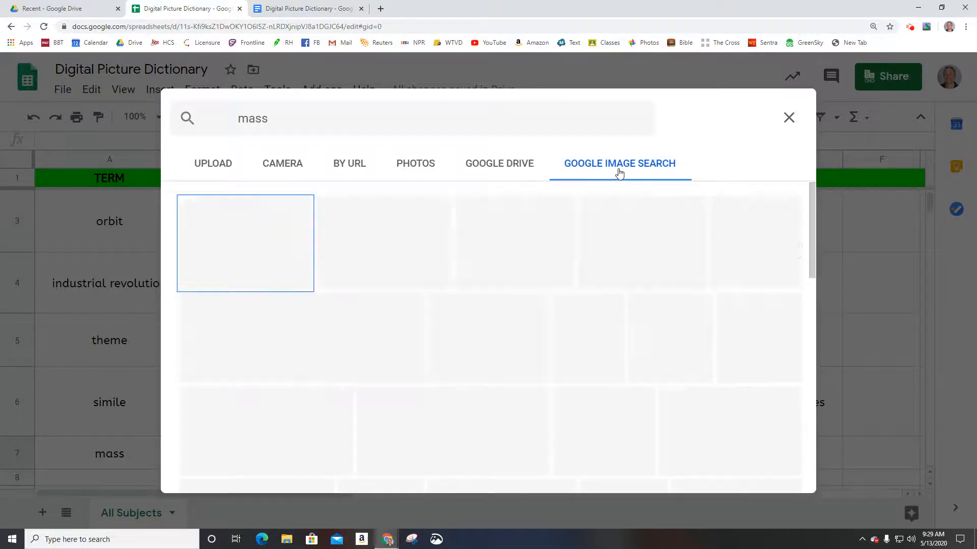
{"action": "left_click", "coordinate": [284, 264]}
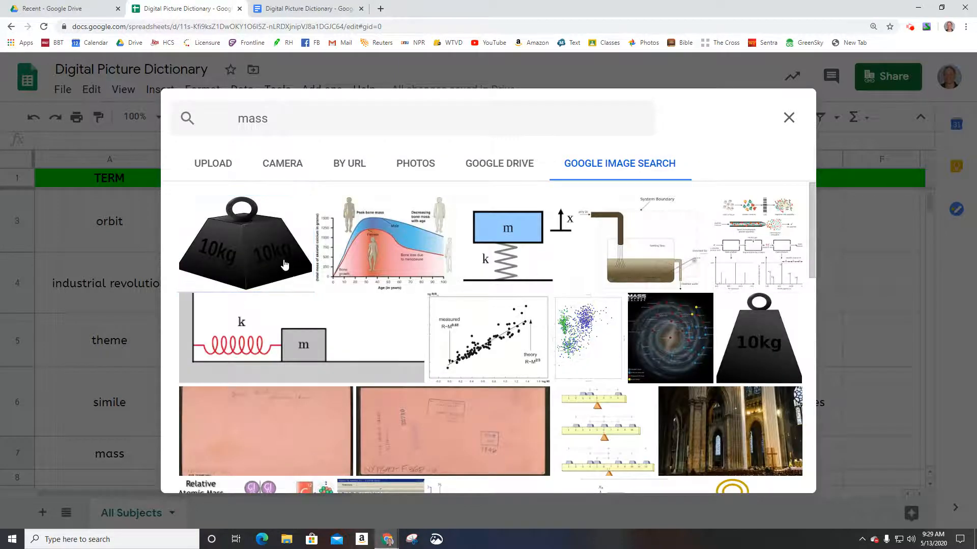
{"action": "left_click", "coordinate": [284, 264]}
{"action": "left_click", "coordinate": [303, 276]}
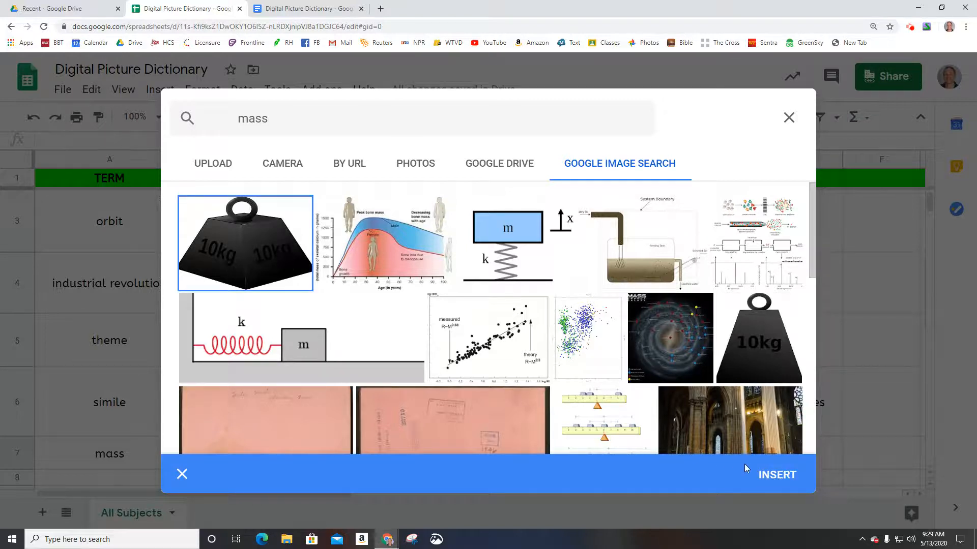
{"action": "left_click", "coordinate": [772, 478]}
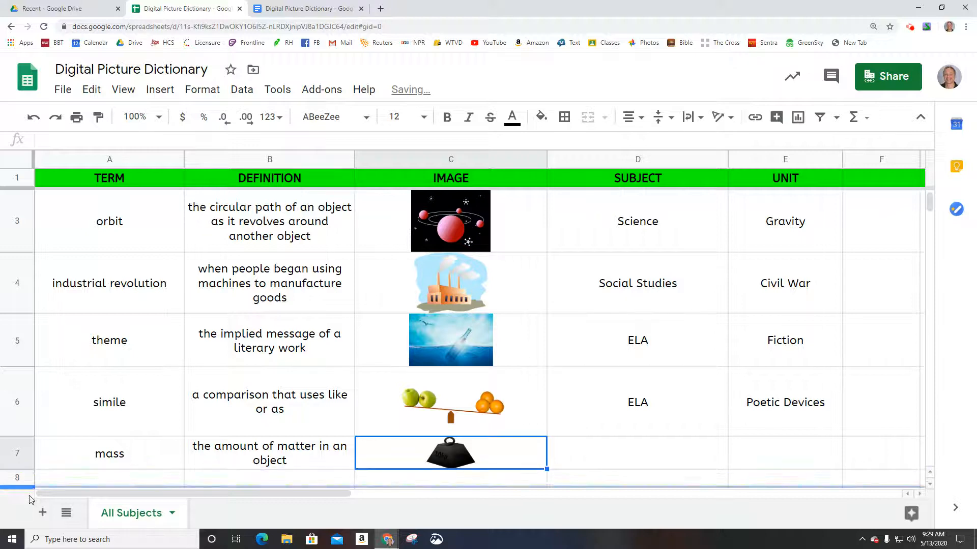
Enter "Science" as the subject and "Gravity" as the unit for mass.
{"action": "left_click", "coordinate": [629, 471]}
{"action": "type", "text": "Science"}
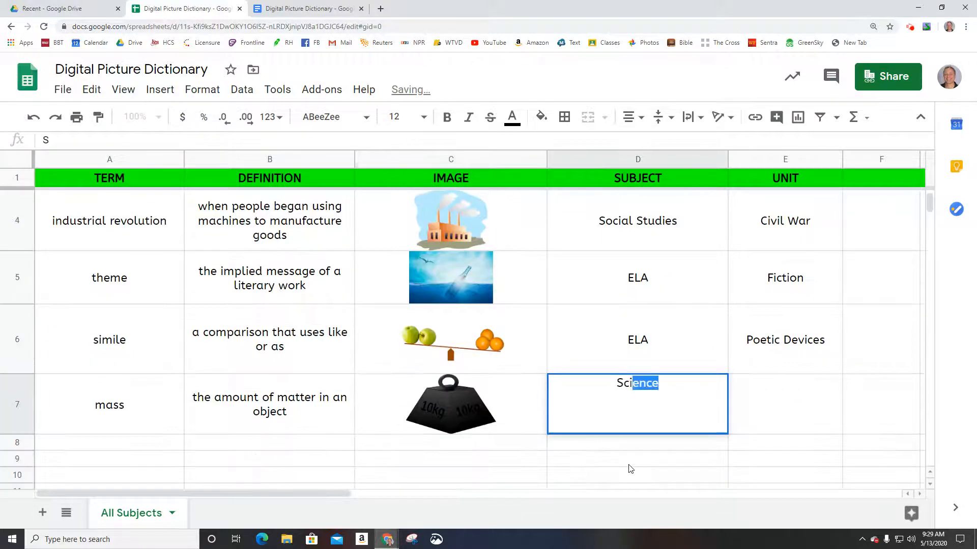
{"action": "key", "text": "Tab"}
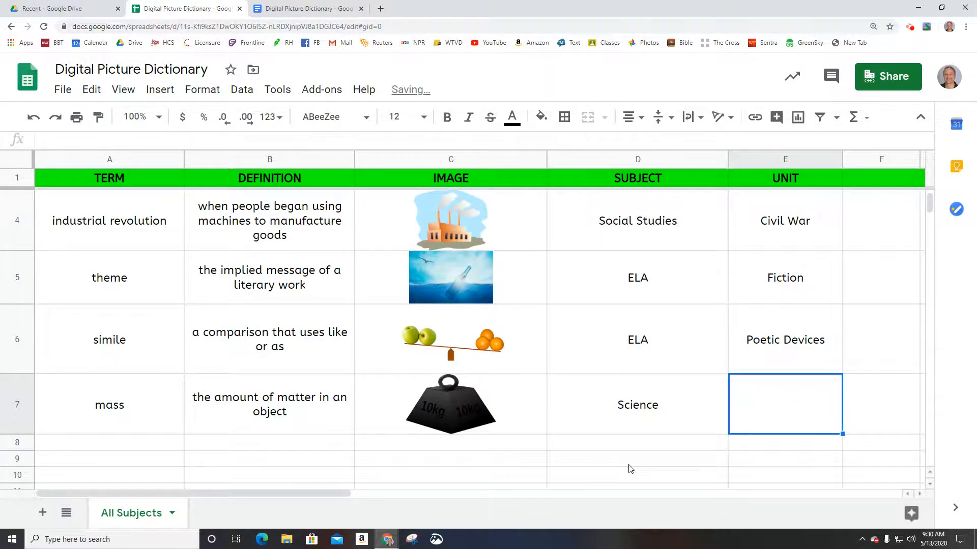
{"action": "type", "text": "Gravity"}
{"action": "key", "text": "Return"}
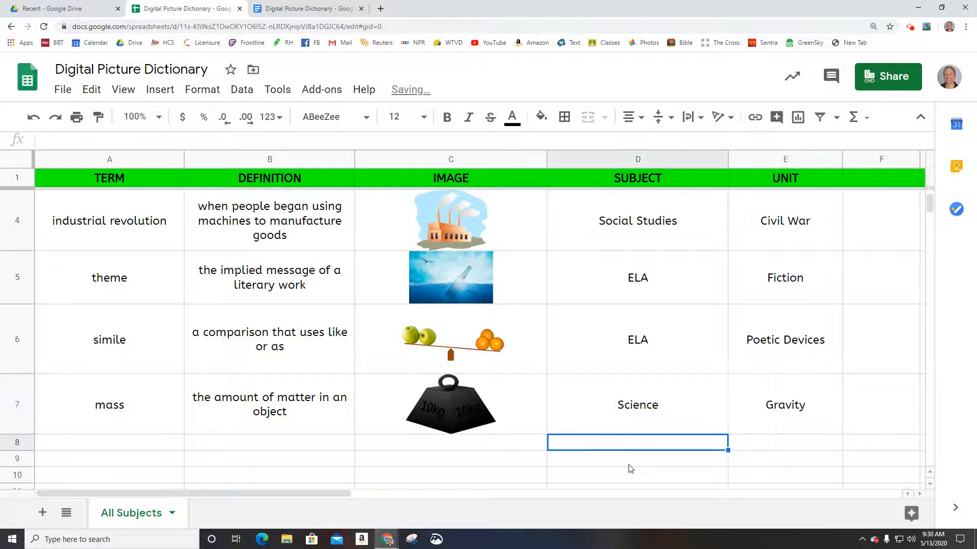
Look over the dictionary entries row by row, from the first term down past the last filled row and back.
{"action": "key", "text": "Left"}
{"action": "key", "text": "Up"}
{"action": "key", "text": "Up"}
{"action": "key", "text": "Up"}
{"action": "key", "text": "Up"}
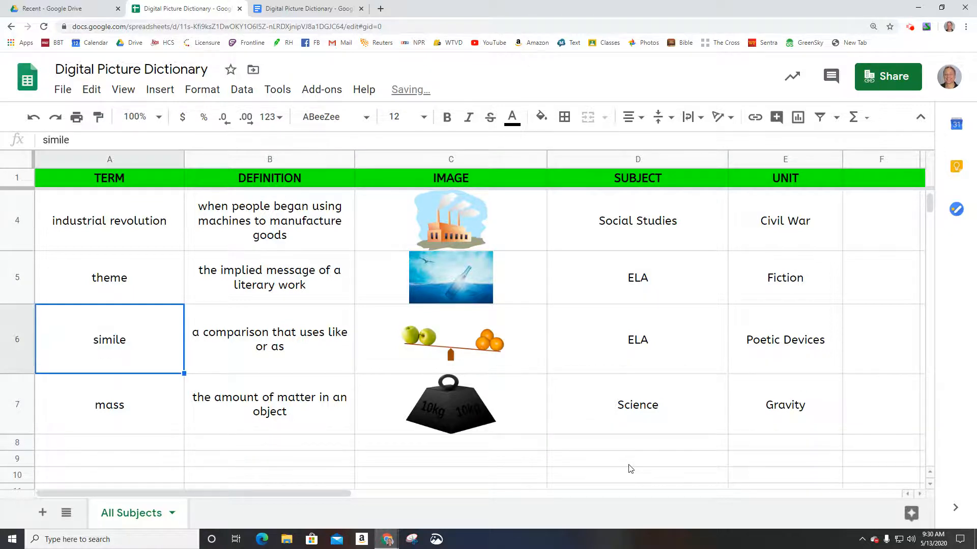
{"action": "key", "text": "Down"}
{"action": "key", "text": "Down"}
{"action": "key", "text": "Down"}
{"action": "key", "text": "Down"}
{"action": "key", "text": "Down"}
{"action": "key", "text": "Down"}
{"action": "key", "text": "Down"}
{"action": "key", "text": "Down"}
{"action": "key", "text": "Down"}
{"action": "key", "text": "Down"}
{"action": "key", "text": "Down"}
{"action": "key", "text": "Down"}
{"action": "key", "text": "Down"}
{"action": "key", "text": "Down"}
{"action": "key", "text": "Down"}
{"action": "key", "text": "Down"}
{"action": "key", "text": "Down"}
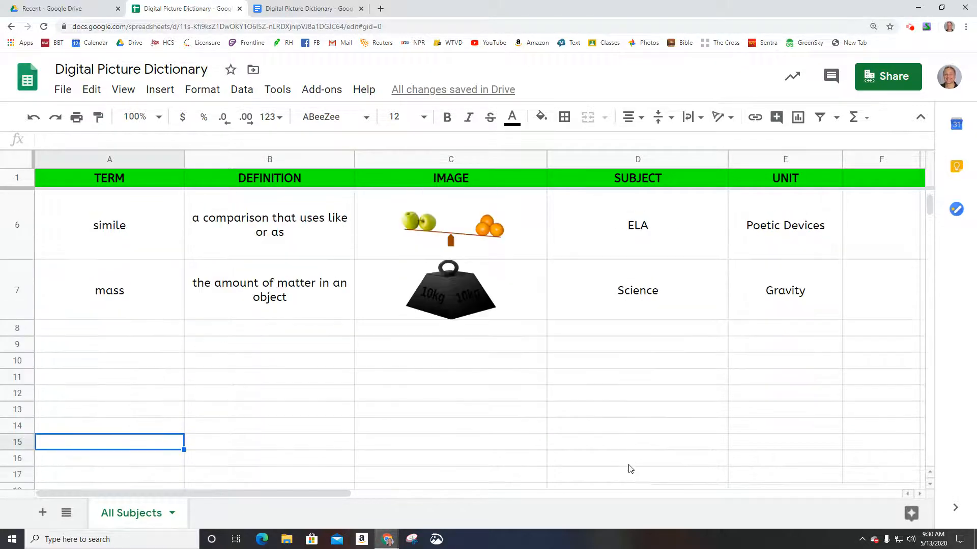
{"action": "key", "text": "Up"}
{"action": "key", "text": "Up"}
{"action": "key", "text": "Up"}
{"action": "key", "text": "Up"}
{"action": "key", "text": "Up"}
{"action": "key", "text": "Up"}
{"action": "key", "text": "Up"}
{"action": "key", "text": "Up"}
{"action": "key", "text": "Up"}
{"action": "key", "text": "Up"}
{"action": "key", "text": "Up"}
{"action": "key", "text": "Up"}
{"action": "key", "text": "Up"}
{"action": "key", "text": "Up"}
{"action": "key", "text": "Up"}
{"action": "key", "text": "Up"}
{"action": "key", "text": "Up"}
{"action": "key", "text": "Up"}
{"action": "key", "text": "Up"}
{"action": "key", "text": "Up"}
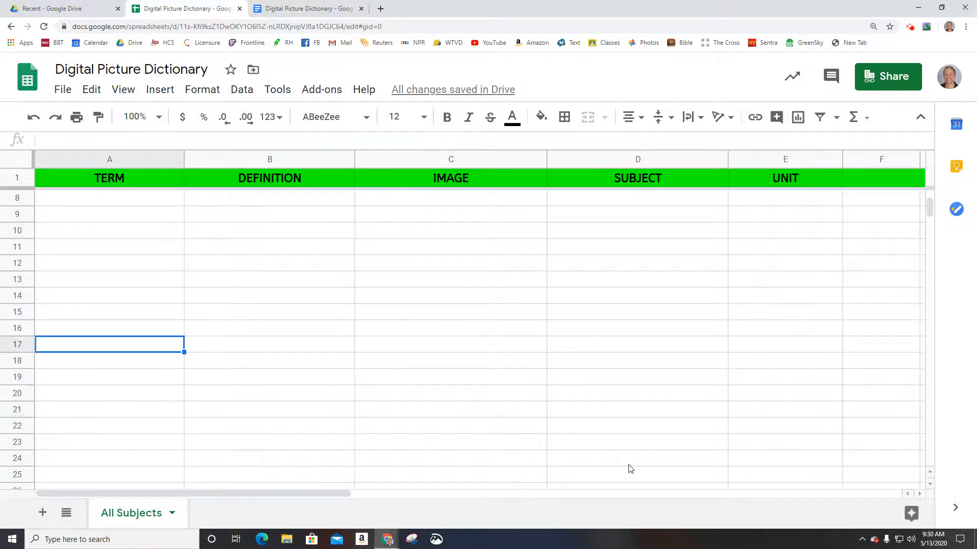
{"action": "key", "text": "Down"}
{"action": "key", "text": "Down"}
{"action": "key", "text": "Down"}
{"action": "key", "text": "Down"}
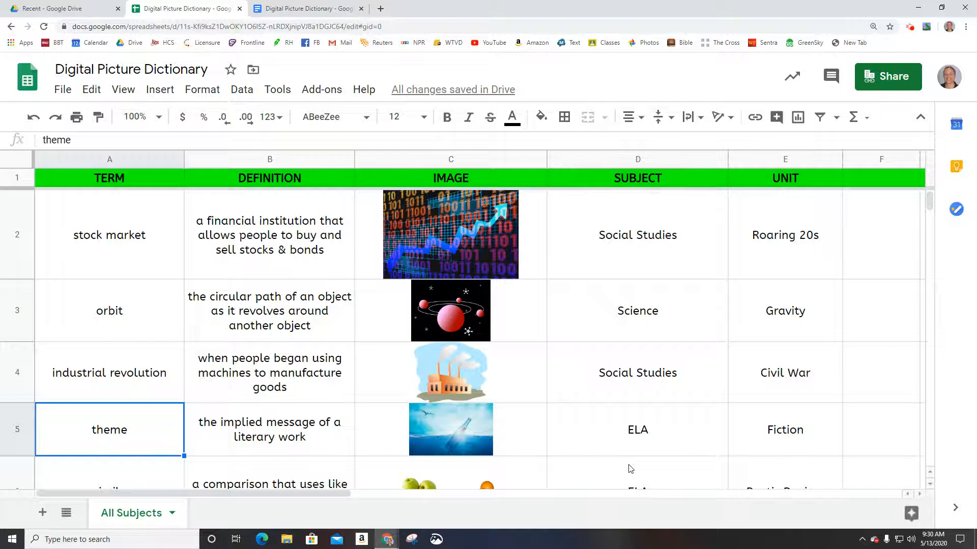
{"action": "key", "text": "Up"}
{"action": "key", "text": "Up"}
{"action": "key", "text": "Up"}
{"action": "key", "text": "Up"}
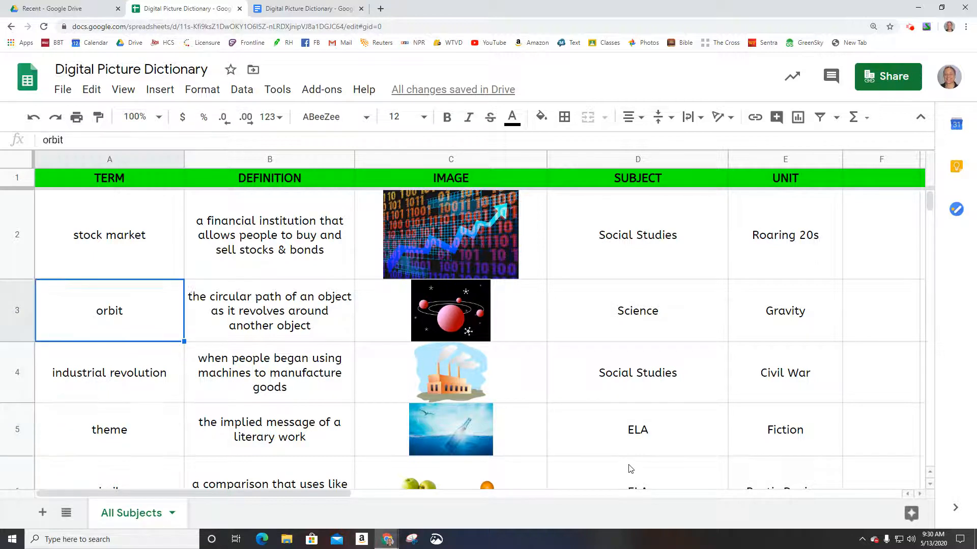
Look across the header row from TERM to UNIT and back.
{"action": "key", "text": "Right"}
{"action": "key", "text": "Right"}
{"action": "key", "text": "Right"}
{"action": "key", "text": "Right"}
{"action": "key", "text": "Right"}
{"action": "key", "text": "Right"}
{"action": "key", "text": "Right"}
{"action": "key", "text": "Right"}
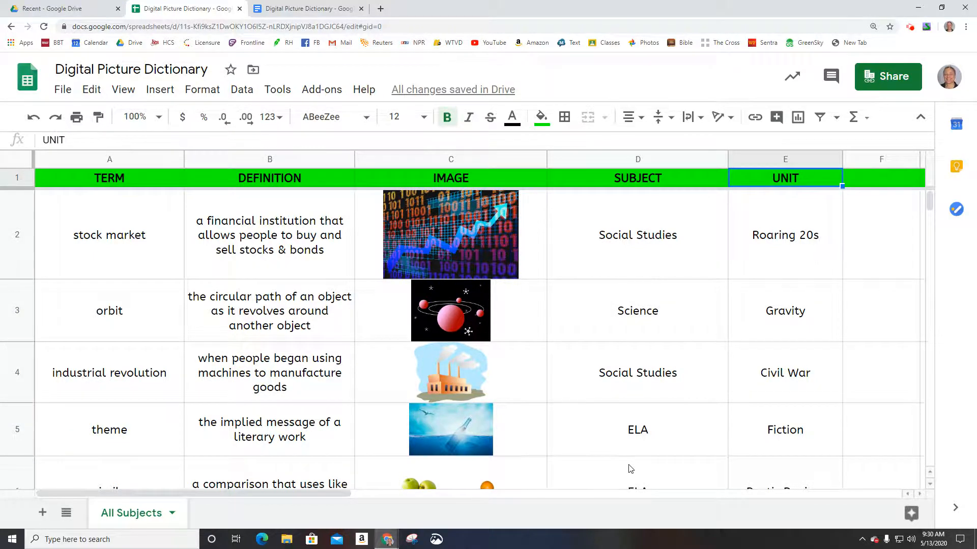
{"action": "key", "text": "Left"}
{"action": "key", "text": "Left"}
{"action": "key", "text": "Left"}
{"action": "key", "text": "Left"}
{"action": "key", "text": "Left"}
{"action": "key", "text": "Left"}
{"action": "key", "text": "Left"}
{"action": "key", "text": "Left"}
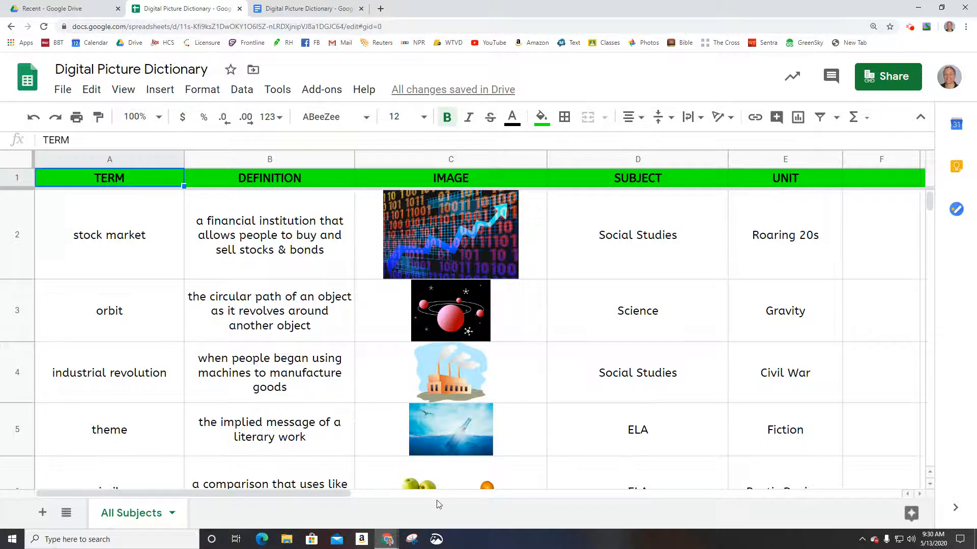
Widen empty column F and enter "2nd IMAGE" as its header in F1.
{"action": "left_click", "coordinate": [620, 246]}
{"action": "key", "text": "Left"}
{"action": "key", "text": "Left"}
{"action": "key", "text": "Left"}
{"action": "key", "text": "Right"}
{"action": "key", "text": "Right"}
{"action": "key", "text": "Right"}
{"action": "key", "text": "Right"}
{"action": "key", "text": "Right"}
{"action": "key", "text": "Right"}
{"action": "key", "text": "Right"}
{"action": "key", "text": "Right"}
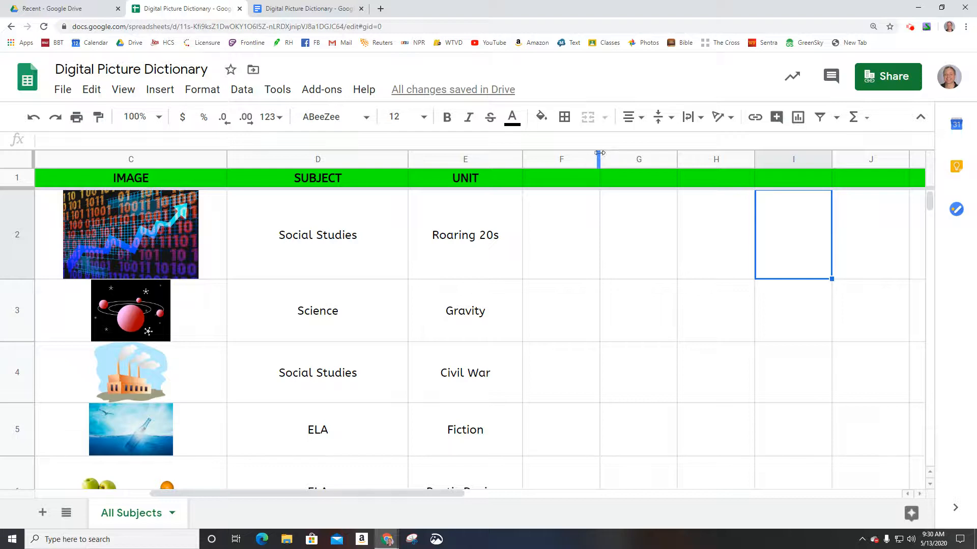
{"action": "left_click_drag", "start_coordinate": [598, 154], "coordinate": [654, 154]}
{"action": "left_click", "coordinate": [579, 241]}
{"action": "left_click", "coordinate": [592, 176]}
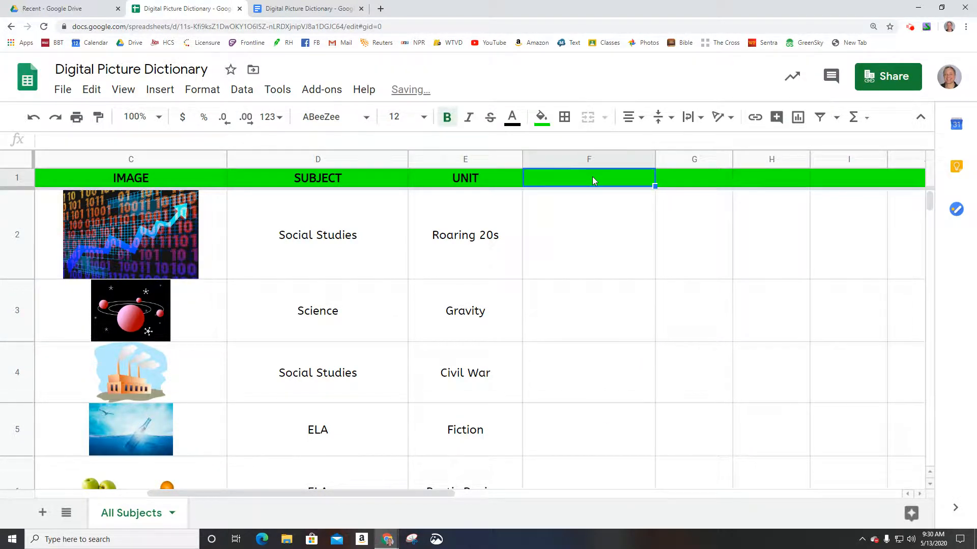
{"action": "type", "text": "2nd IMAGE"}
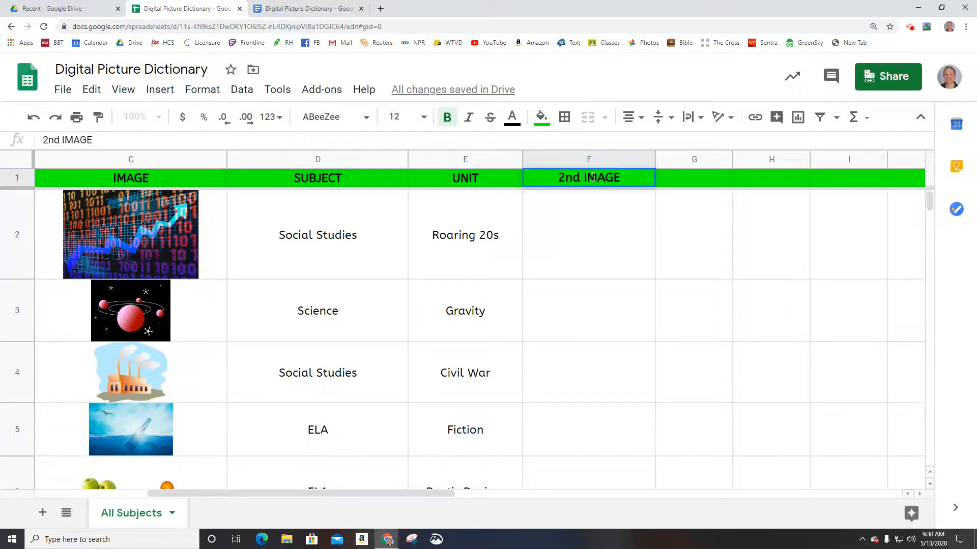
{"action": "key", "text": "Return"}
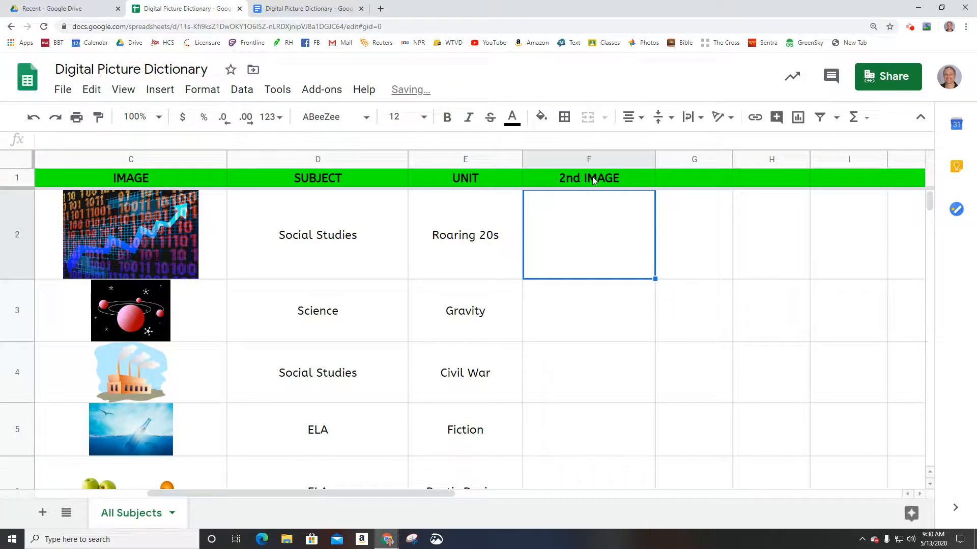
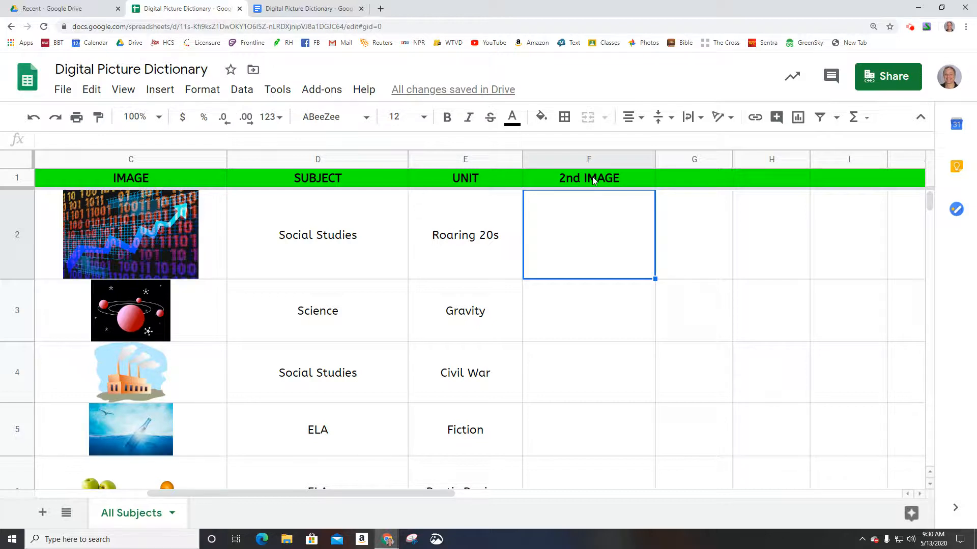
Review the stock market row from its definition across to the empty 2nd IMAGE cell F2.
{"action": "key", "text": "Left"}
{"action": "key", "text": "Left"}
{"action": "key", "text": "Left"}
{"action": "key", "text": "Left"}
{"action": "key", "text": "Left"}
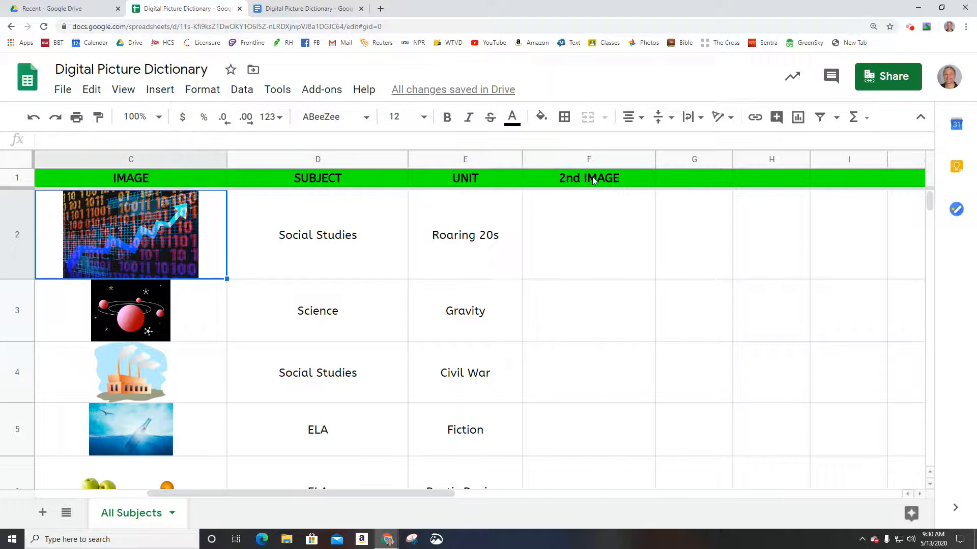
{"action": "key", "text": "Right"}
{"action": "key", "text": "Right"}
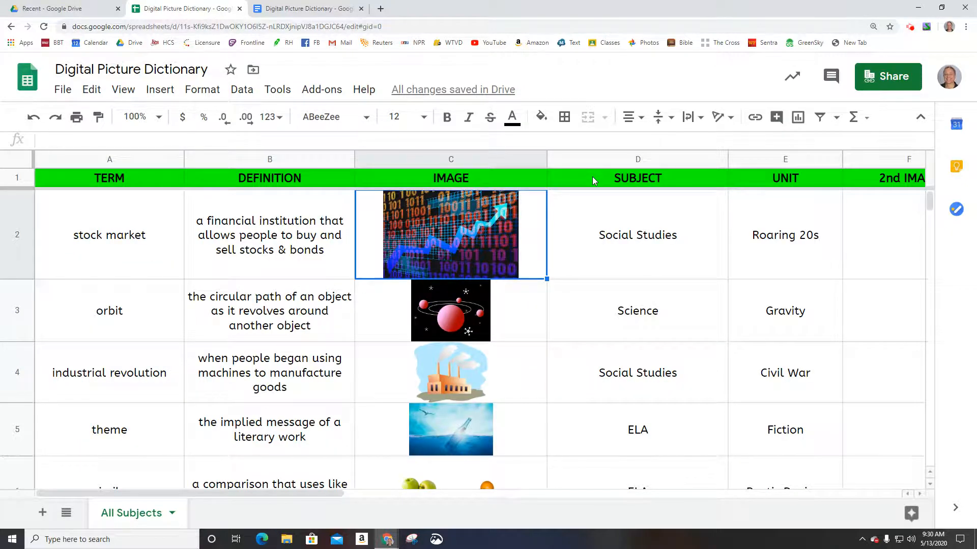
{"action": "key", "text": "Left"}
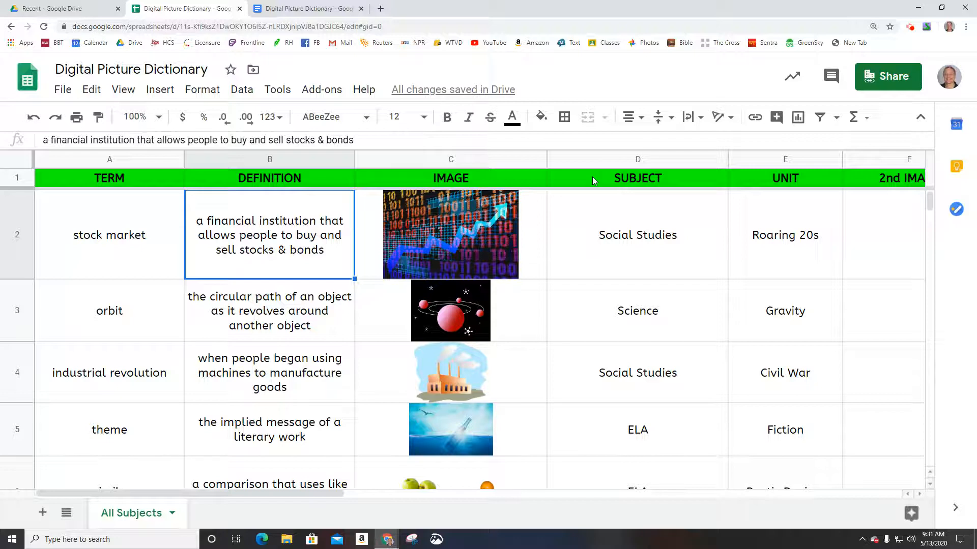
{"action": "key", "text": "Right"}
{"action": "key", "text": "Right"}
{"action": "key", "text": "Right"}
{"action": "key", "text": "Right"}
{"action": "key", "text": "Right"}
{"action": "key", "text": "Left"}
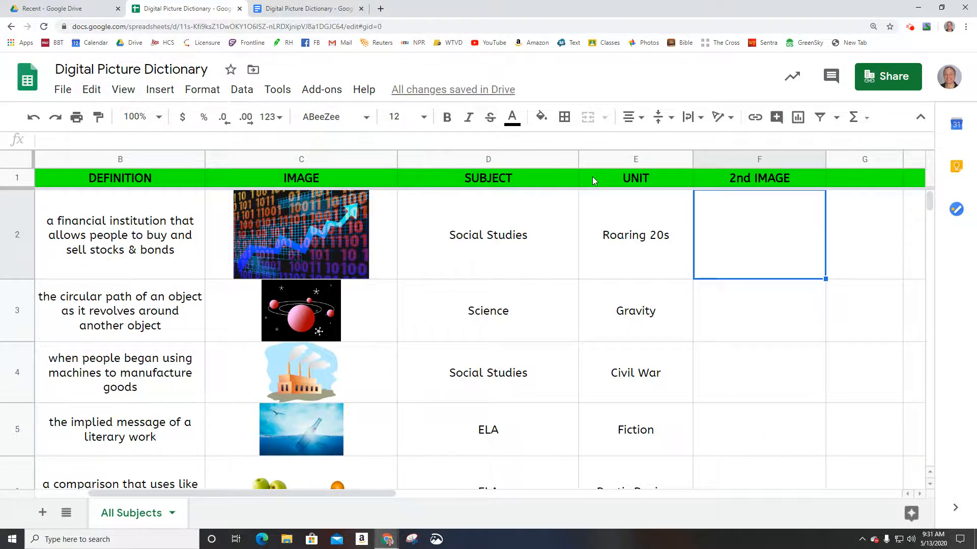
Look down the empty 2nd IMAGE column past the last filled row and back up to the header row.
{"action": "key", "text": "Down"}
{"action": "key", "text": "Down"}
{"action": "key", "text": "Down"}
{"action": "key", "text": "Down"}
{"action": "key", "text": "Down"}
{"action": "key", "text": "Down"}
{"action": "key", "text": "Down"}
{"action": "key", "text": "Down"}
{"action": "key", "text": "Down"}
{"action": "key", "text": "Down"}
{"action": "key", "text": "Down"}
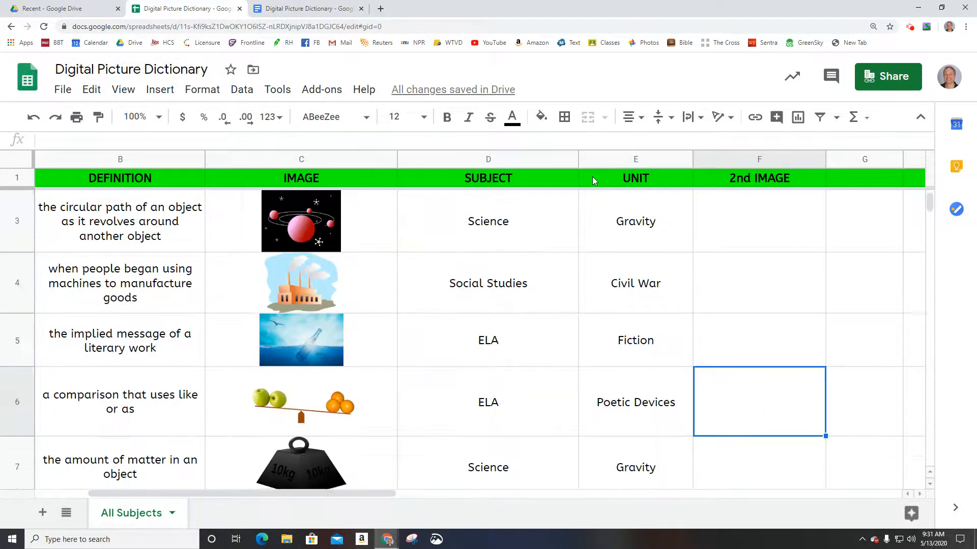
{"action": "key", "text": "Up"}
{"action": "key", "text": "Up"}
{"action": "key", "text": "Up"}
{"action": "key", "text": "Up"}
{"action": "key", "text": "Up"}
{"action": "key", "text": "Up"}
{"action": "key", "text": "Up"}
{"action": "key", "text": "Up"}
{"action": "key", "text": "Up"}
{"action": "key", "text": "Up"}
{"action": "key", "text": "Up"}
{"action": "key", "text": "Up"}
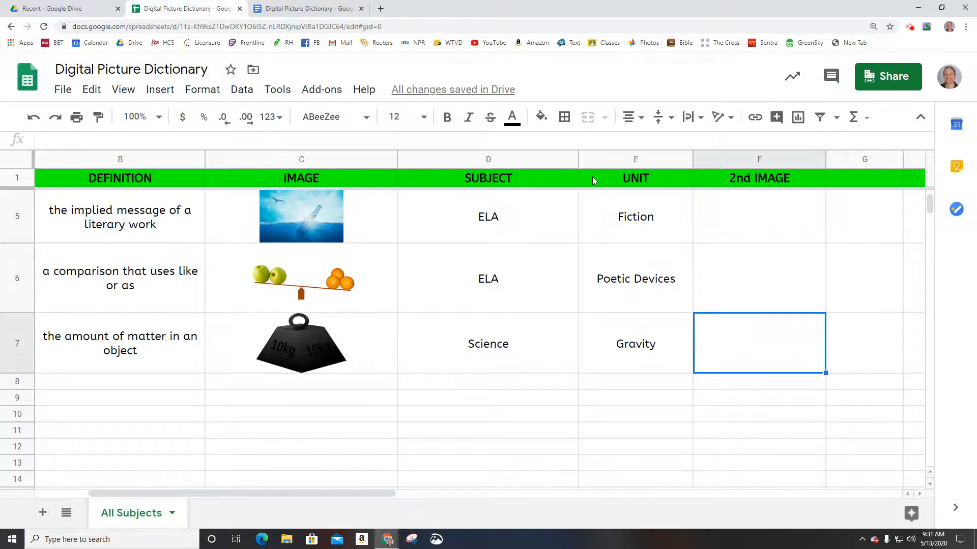
Enter "EXAMPLE" as the header of column G in cell G1.
{"action": "key", "text": "Right"}
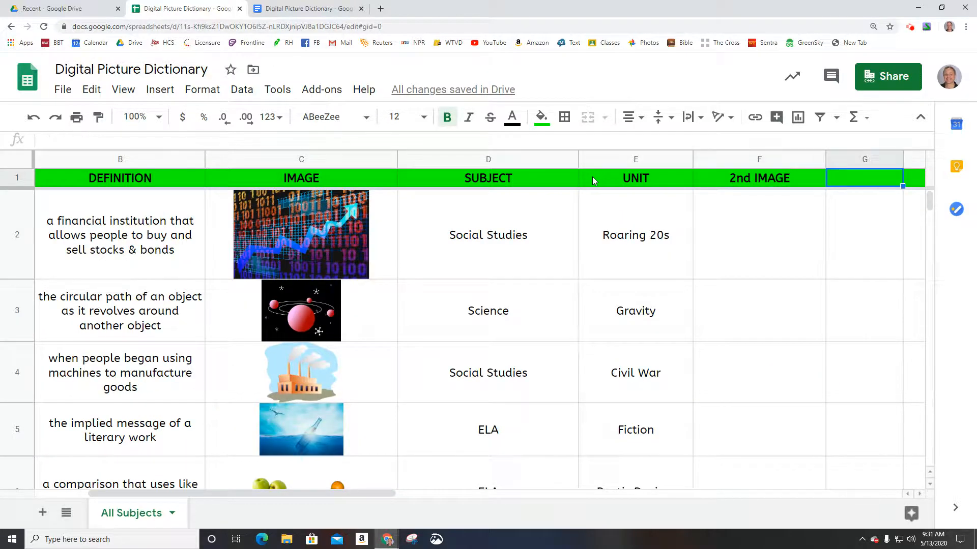
{"action": "type", "text": "EXAMPLE"}
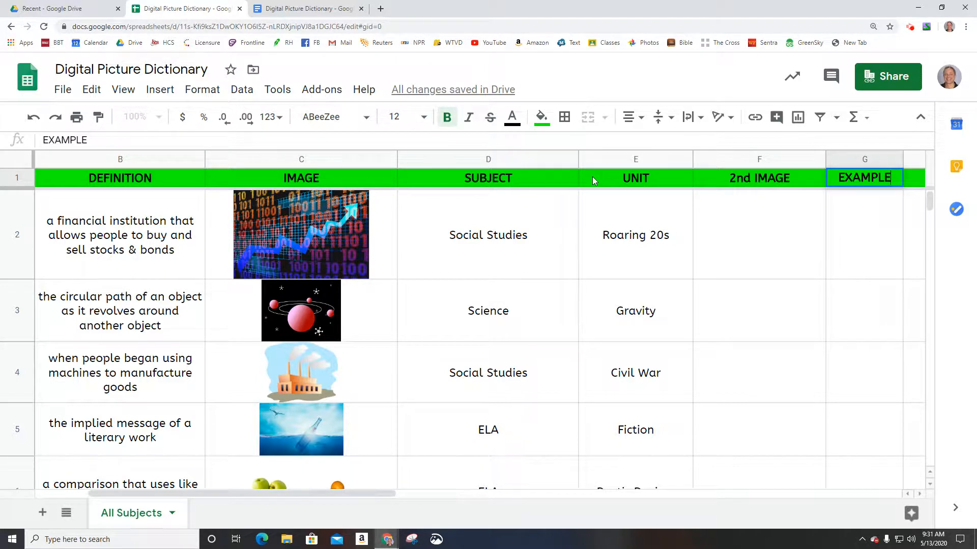
{"action": "key", "text": "Right"}
Look along the header row through the empty columns beyond EXAMPLE and back to TERM.
{"action": "key", "text": "Right"}
{"action": "key", "text": "Right"}
{"action": "key", "text": "Right"}
{"action": "key", "text": "Right"}
{"action": "key", "text": "Right"}
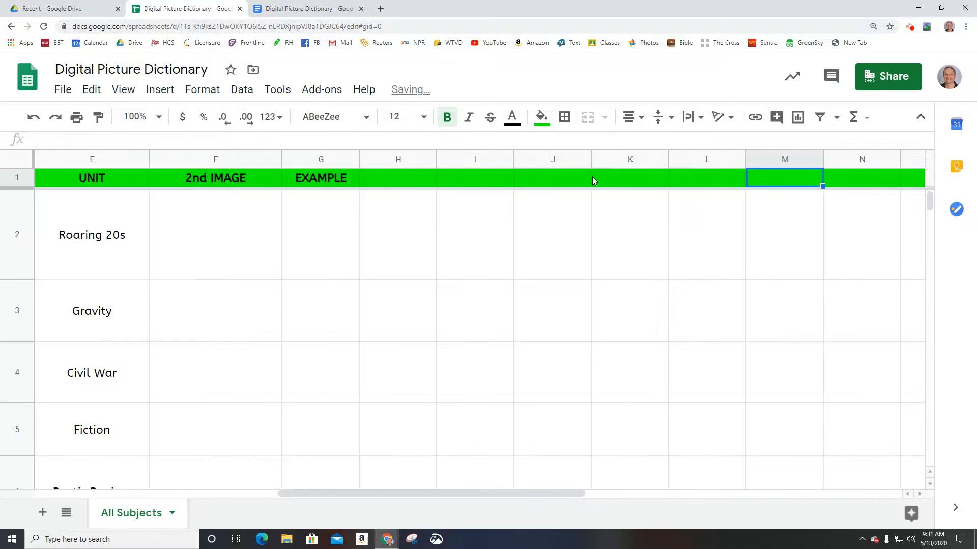
{"action": "key", "text": "Left"}
{"action": "key", "text": "Left"}
{"action": "key", "text": "Left"}
{"action": "key", "text": "Left"}
{"action": "key", "text": "Left"}
{"action": "key", "text": "Left"}
{"action": "key", "text": "Left"}
{"action": "key", "text": "Left"}
{"action": "key", "text": "Left"}
{"action": "key", "text": "Left"}
{"action": "key", "text": "Left"}
{"action": "key", "text": "Left"}
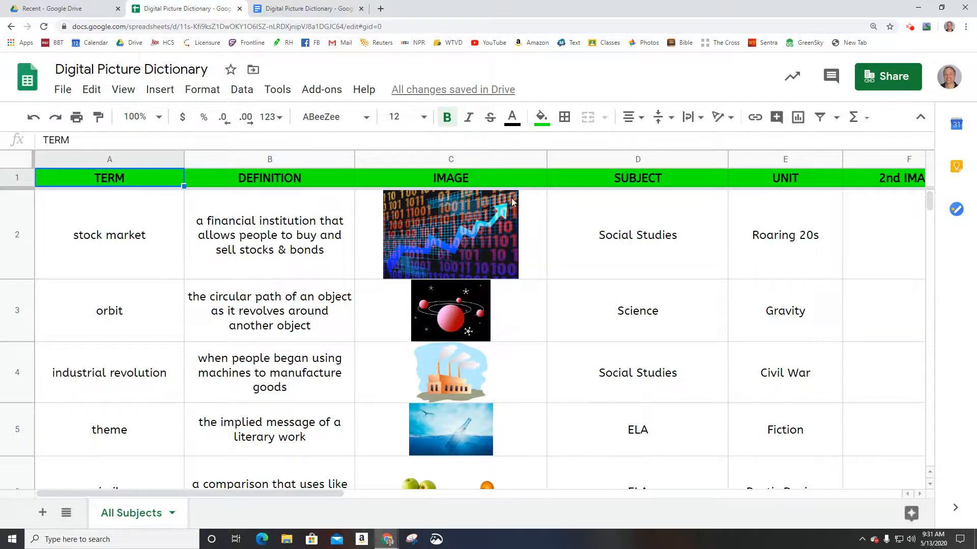
Review the order of the entries in the TERM column, from stock market past the last term and back.
{"action": "left_click", "coordinate": [109, 249]}
{"action": "left_click", "coordinate": [284, 228]}
{"action": "left_click", "coordinate": [157, 240]}
{"action": "double_click", "coordinate": [159, 240]}
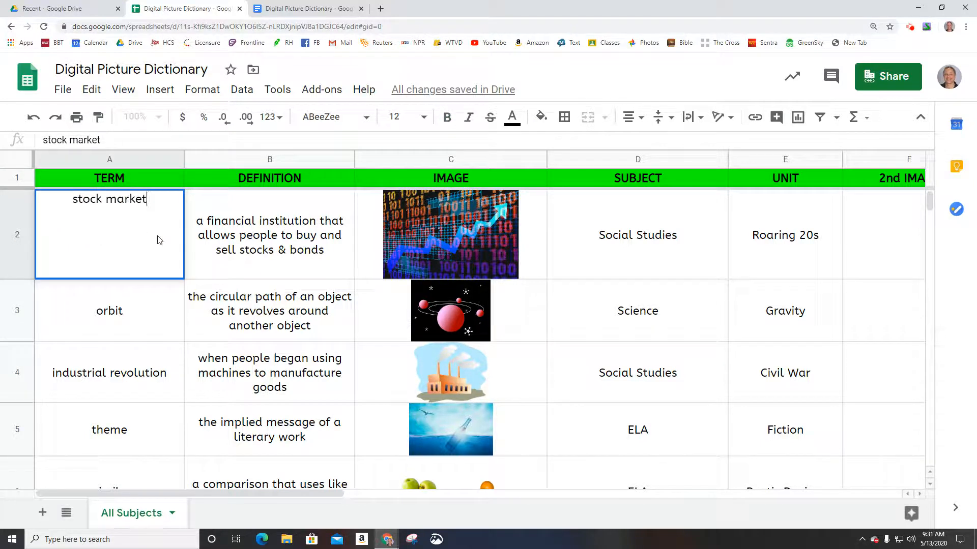
{"action": "left_click", "coordinate": [152, 318]}
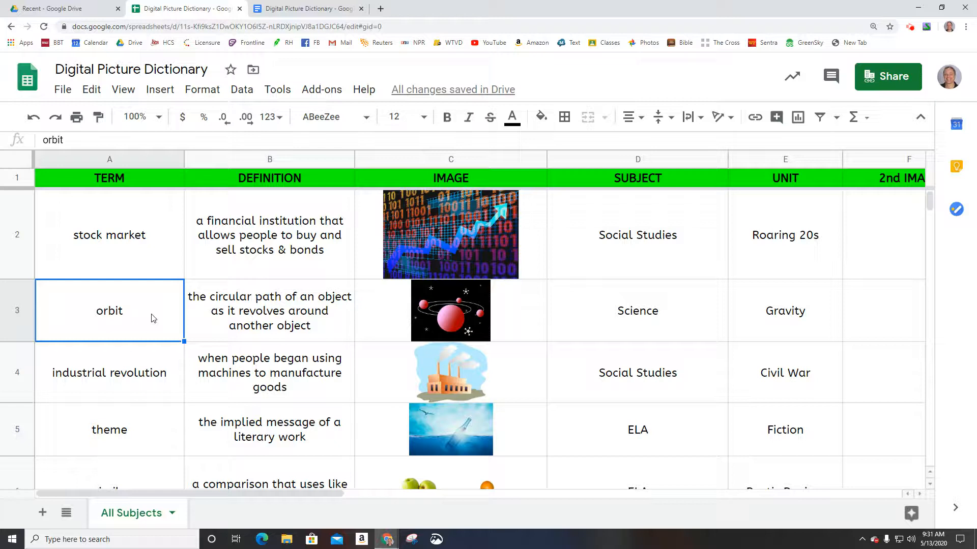
{"action": "key", "text": "Down"}
{"action": "key", "text": "Down"}
{"action": "key", "text": "Down"}
{"action": "key", "text": "Down"}
{"action": "key", "text": "Down"}
{"action": "key", "text": "Down"}
{"action": "key", "text": "Down"}
{"action": "key", "text": "Down"}
{"action": "key", "text": "Up"}
{"action": "key", "text": "Up"}
{"action": "key", "text": "Up"}
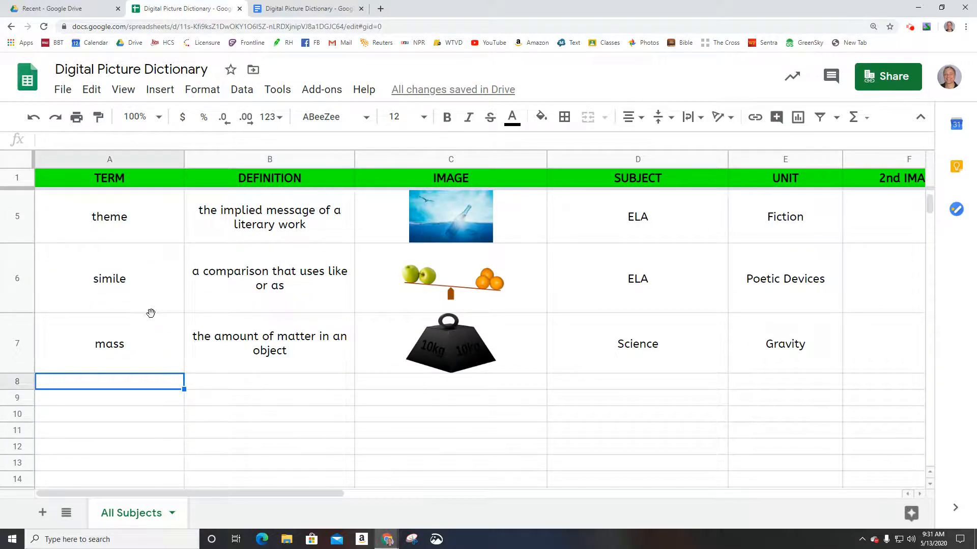
{"action": "key", "text": "Up"}
{"action": "key", "text": "Up"}
{"action": "key", "text": "Up"}
{"action": "key", "text": "Up"}
{"action": "key", "text": "Up"}
{"action": "key", "text": "Up"}
{"action": "key", "text": "Up"}
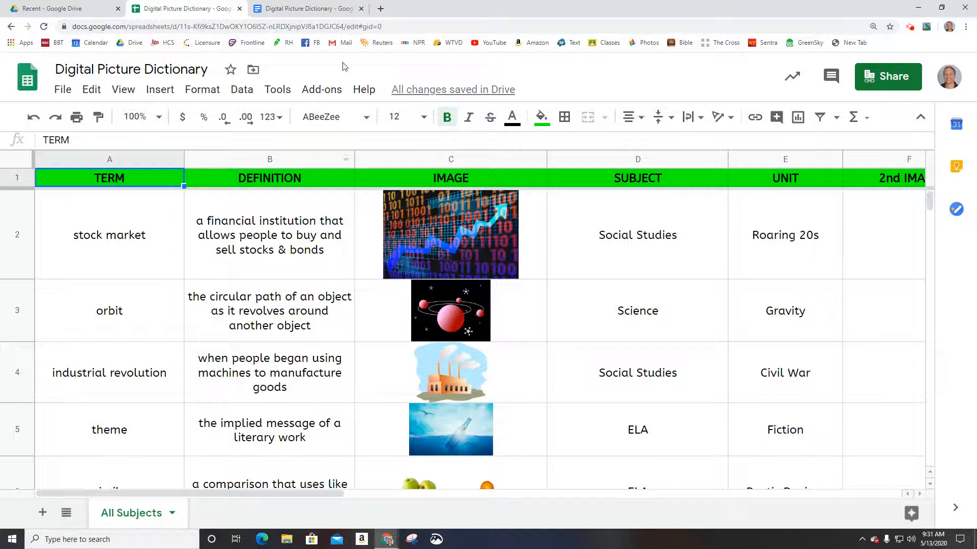
Sort the whole sheet alphabetically by the TERM column, A to Z.
{"action": "left_click", "coordinate": [118, 159]}
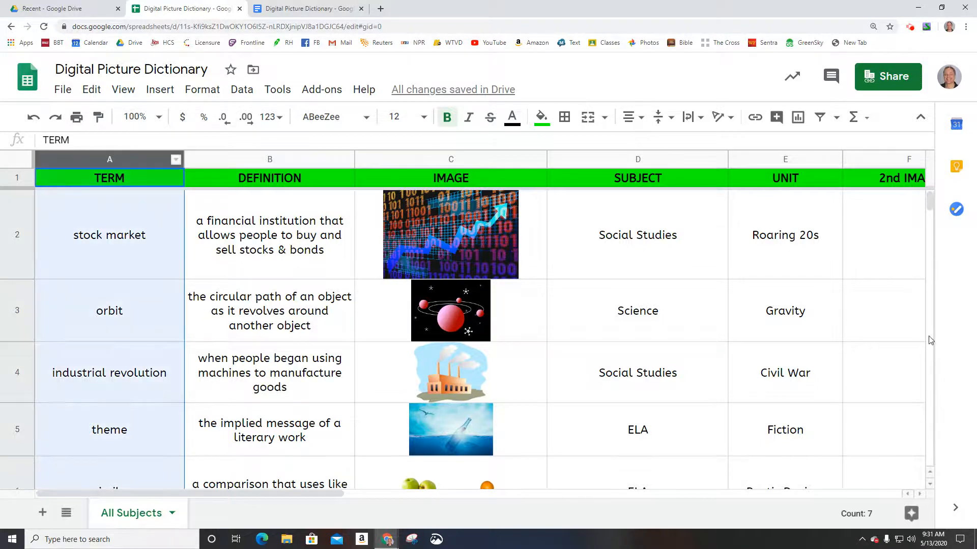
{"action": "left_click", "coordinate": [243, 92]}
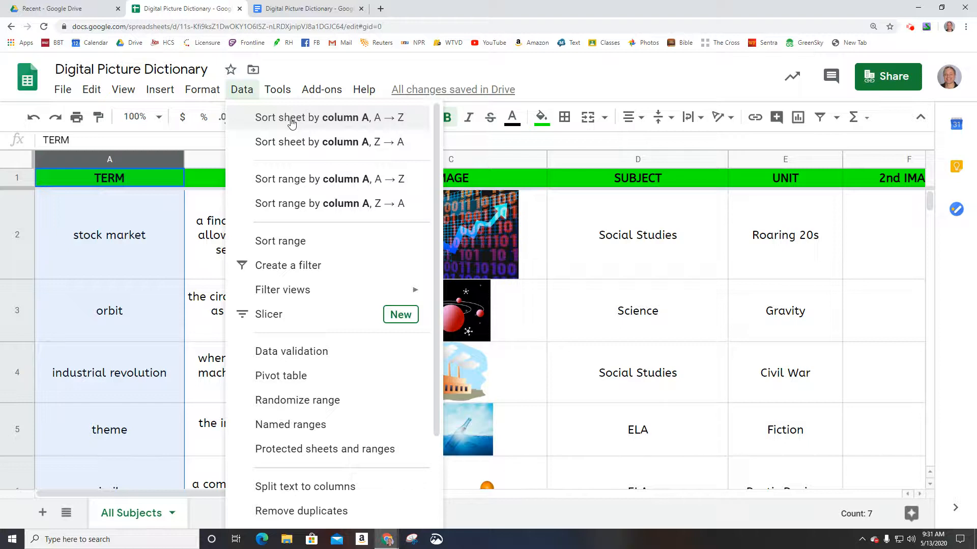
{"action": "left_click", "coordinate": [325, 118]}
{"action": "left_click", "coordinate": [207, 276]}
Check the alphabetical order of the terms down column A and back up to the first term.
{"action": "left_click", "coordinate": [127, 266]}
{"action": "key", "text": "Down"}
{"action": "key", "text": "Down"}
{"action": "key", "text": "Down"}
{"action": "key", "text": "Down"}
{"action": "key", "text": "Down"}
{"action": "key", "text": "Down"}
{"action": "key", "text": "Down"}
{"action": "key", "text": "Down"}
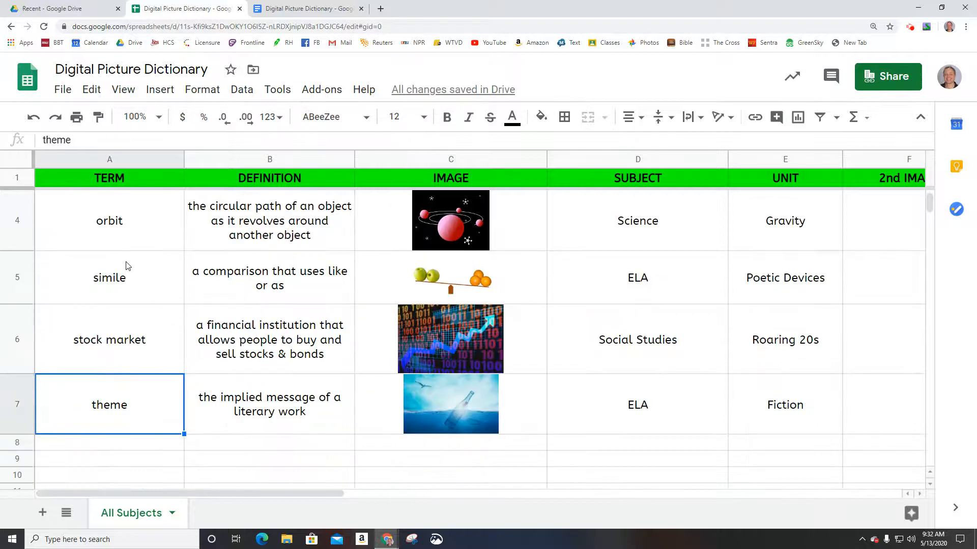
{"action": "key", "text": "Up"}
{"action": "key", "text": "Up"}
{"action": "key", "text": "Up"}
{"action": "key", "text": "Up"}
{"action": "key", "text": "Up"}
{"action": "key", "text": "Up"}
{"action": "key", "text": "Up"}
{"action": "key", "text": "Up"}
{"action": "key", "text": "Up"}
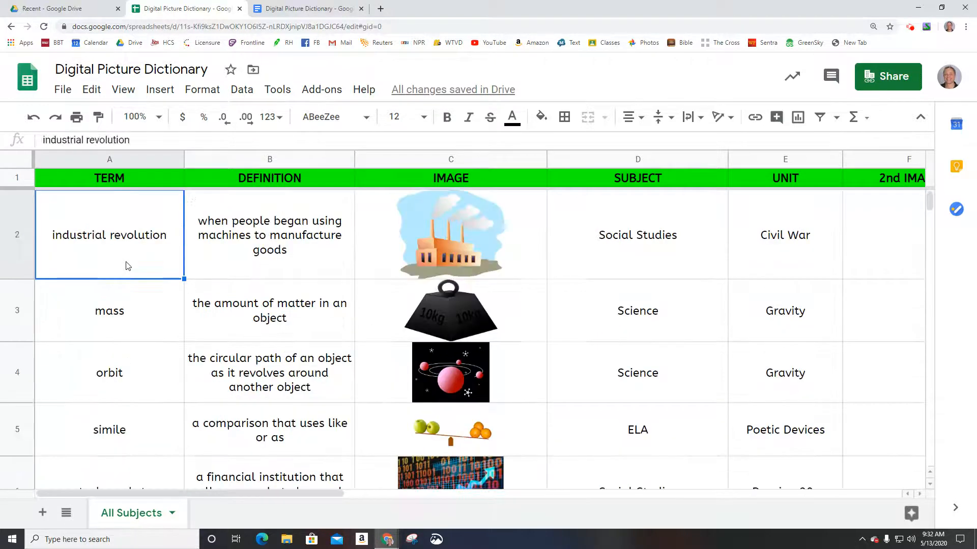
Check that the industrial revolution row kept its matching definition, image, subject and unit.
{"action": "key", "text": "Down"}
{"action": "key", "text": "Right"}
{"action": "key", "text": "Right"}
{"action": "key", "text": "Right"}
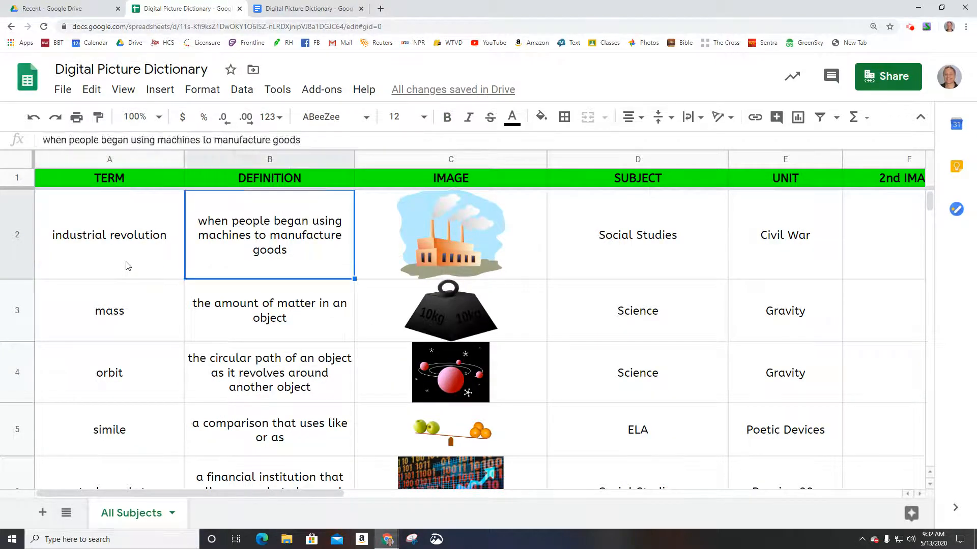
{"action": "key", "text": "Left"}
{"action": "key", "text": "Left"}
{"action": "key", "text": "Left"}
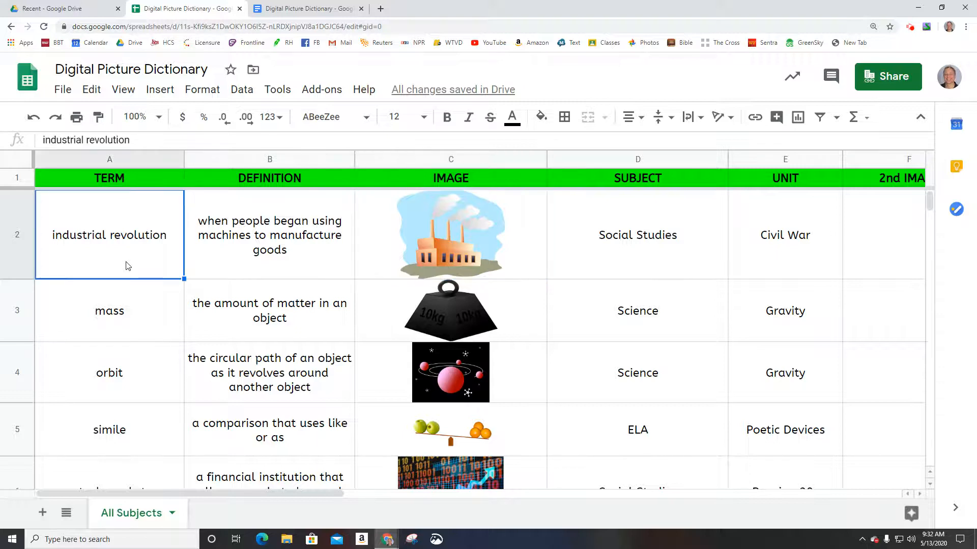
{"action": "key", "text": "Right"}
{"action": "key", "text": "Right"}
{"action": "key", "text": "Right"}
{"action": "key", "text": "Left"}
{"action": "key", "text": "Right"}
{"action": "key", "text": "Right"}
Check that the mass and orbit rows kept their matching definitions, images and other details.
{"action": "key", "text": "Down"}
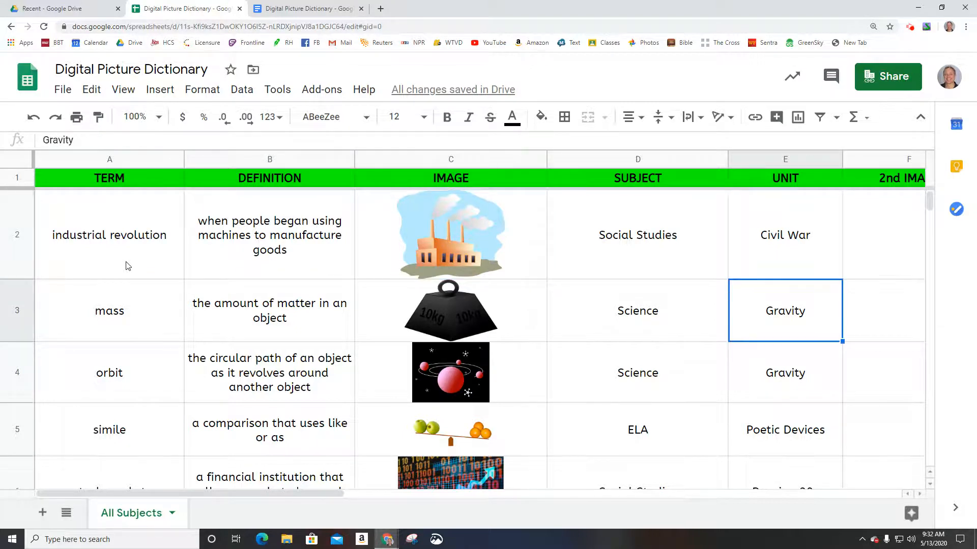
{"action": "key", "text": "Left"}
{"action": "key", "text": "Left"}
{"action": "key", "text": "Left"}
{"action": "key", "text": "Left"}
{"action": "key", "text": "Right"}
{"action": "key", "text": "Right"}
{"action": "key", "text": "Down"}
{"action": "key", "text": "Left"}
{"action": "key", "text": "Left"}
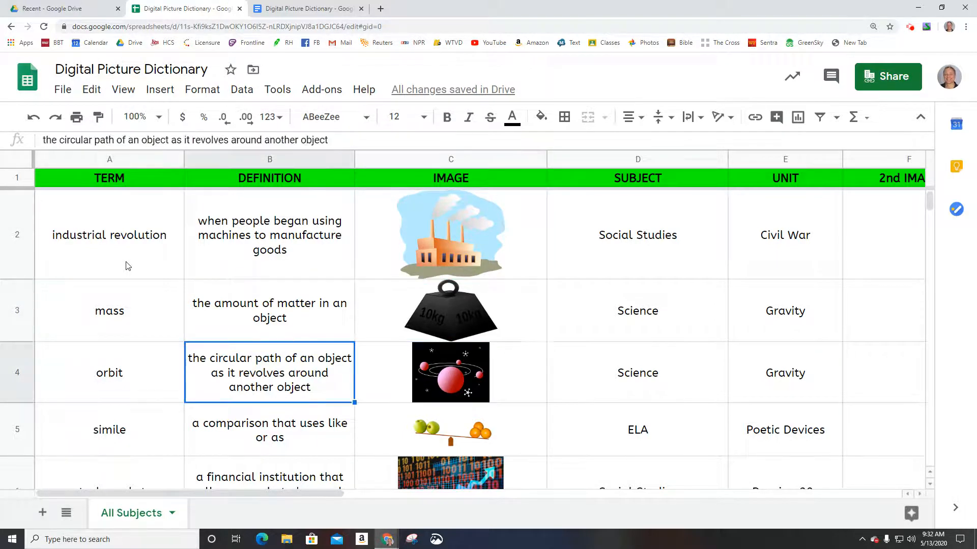
{"action": "key", "text": "Right"}
{"action": "key", "text": "Right"}
{"action": "key", "text": "Right"}
{"action": "key", "text": "Right"}
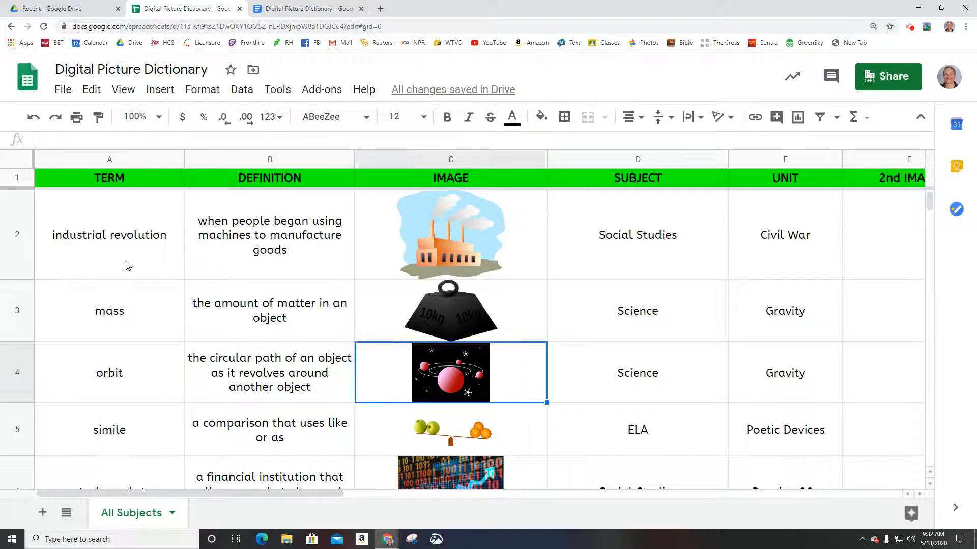
{"action": "key", "text": "Left"}
{"action": "key", "text": "Left"}
{"action": "key", "text": "Left"}
{"action": "key", "text": "Left"}
{"action": "key", "text": "Up"}
{"action": "key", "text": "Up"}
{"action": "key", "text": "Up"}
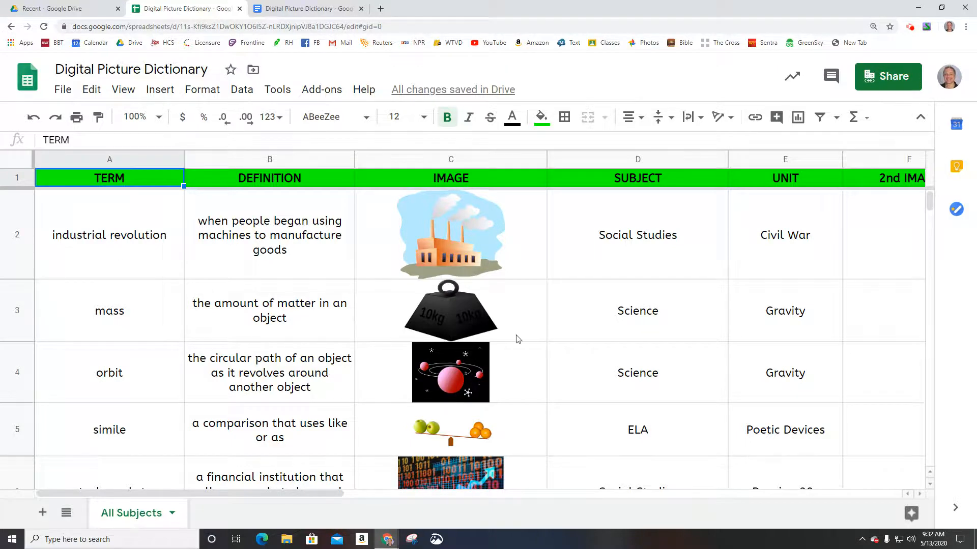
Examine the SUBJECT and UNIT columns as the categories for organising the terms.
{"action": "left_click", "coordinate": [704, 258]}
{"action": "key", "text": "Right"}
{"action": "key", "text": "Down"}
{"action": "key", "text": "Down"}
{"action": "key", "text": "Up"}
{"action": "key", "text": "Up"}
{"action": "key", "text": "Up"}
{"action": "key", "text": "Left"}
{"action": "key", "text": "Left"}
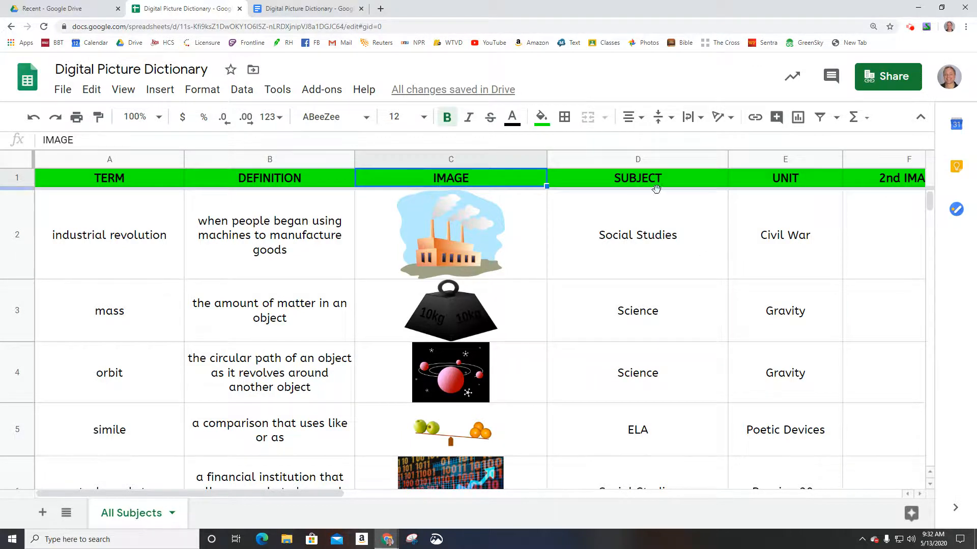
{"action": "left_click", "coordinate": [687, 220]}
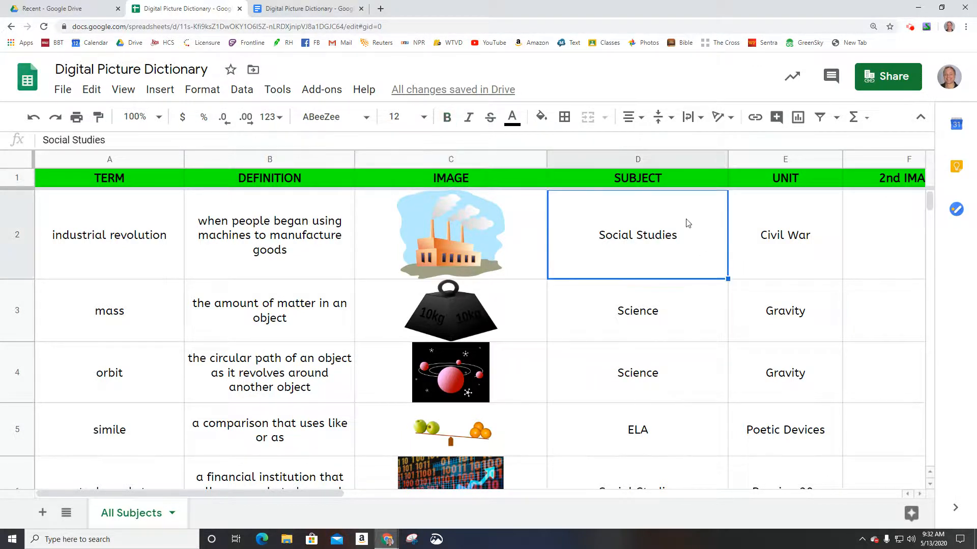
{"action": "left_click", "coordinate": [786, 274]}
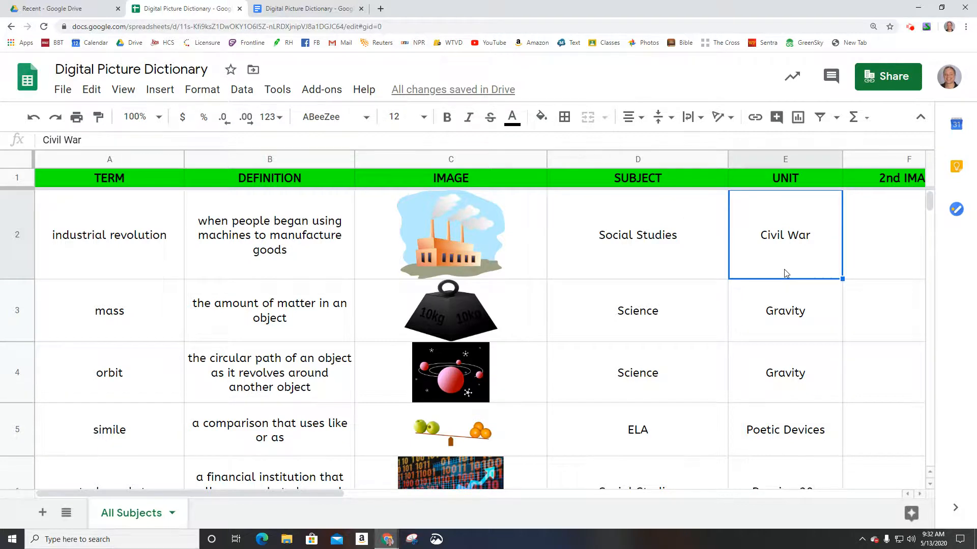
{"action": "left_click", "coordinate": [651, 257]}
Create a filter on the SUBJECT column only.
{"action": "left_click", "coordinate": [623, 160]}
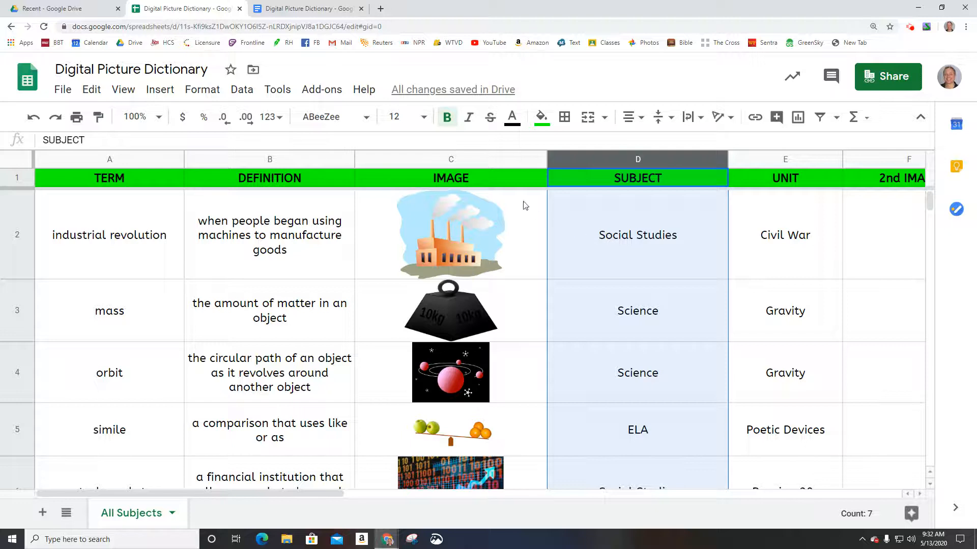
{"action": "left_click", "coordinate": [477, 158]}
{"action": "left_click", "coordinate": [672, 161]}
{"action": "left_click", "coordinate": [238, 91]}
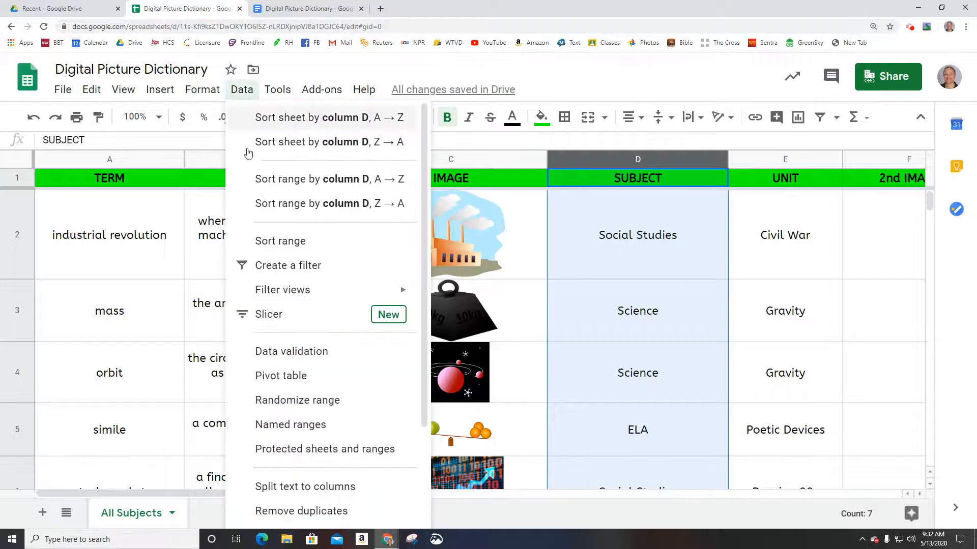
{"action": "left_click", "coordinate": [275, 265]}
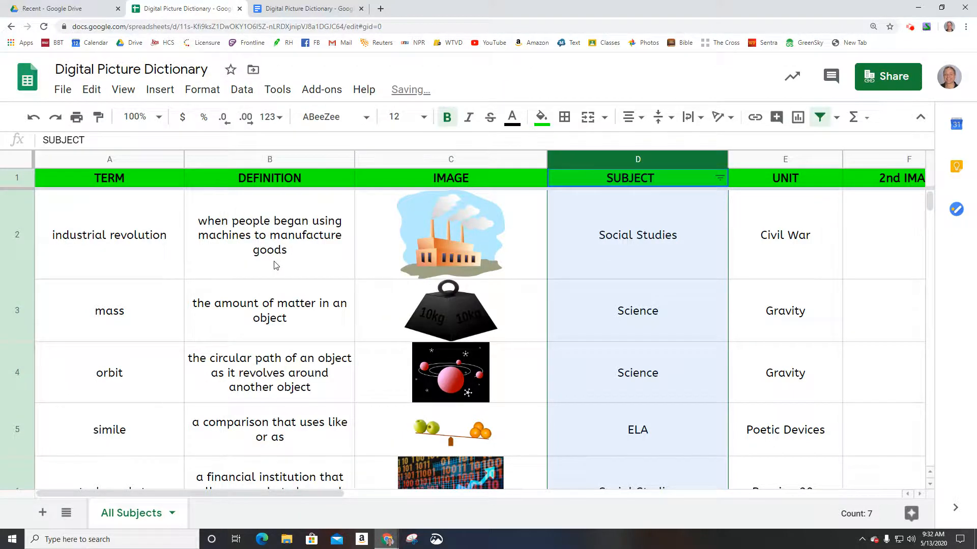
Check the filter options for the UNIT column and turn off the filter on the SUBJECT column.
{"action": "left_click", "coordinate": [779, 161]}
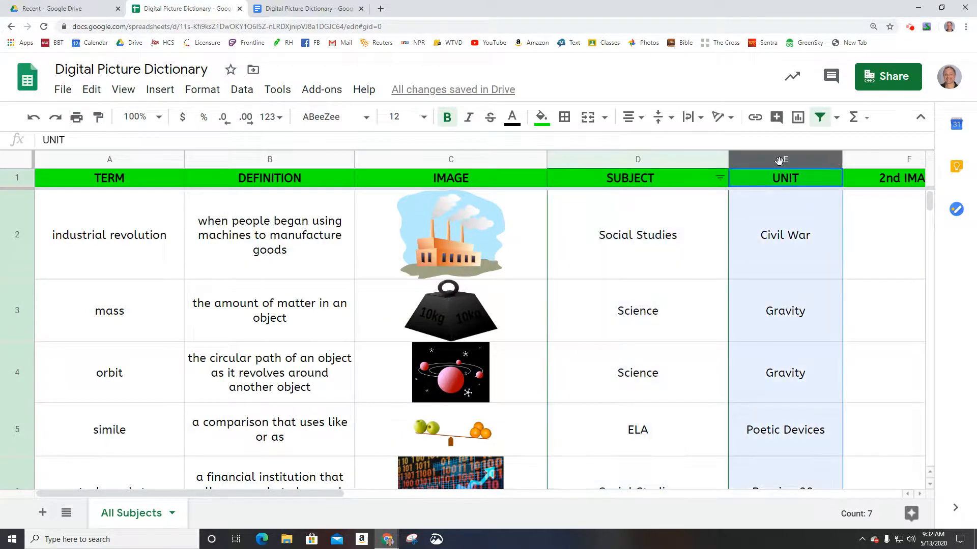
{"action": "left_click", "coordinate": [245, 92]}
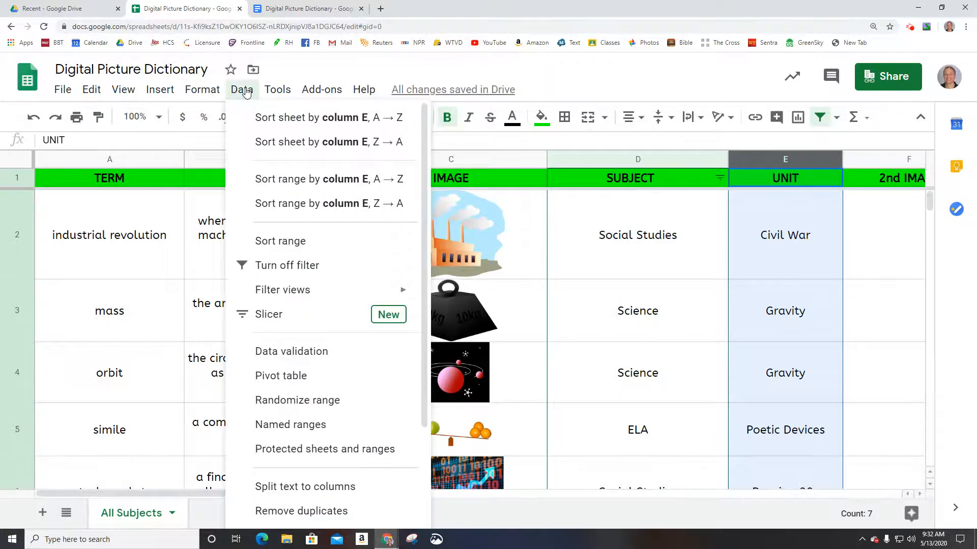
{"action": "left_click", "coordinate": [637, 159]}
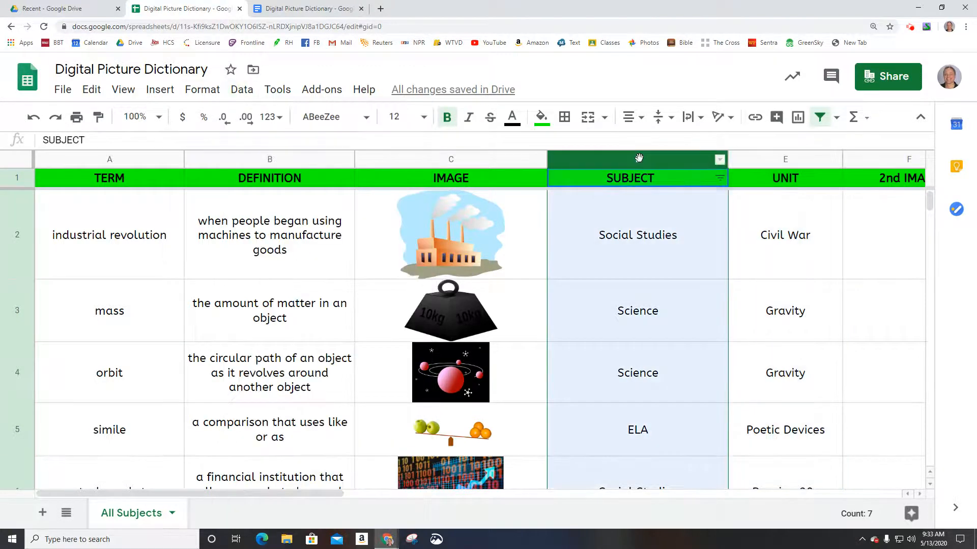
{"action": "left_click", "coordinate": [779, 159]}
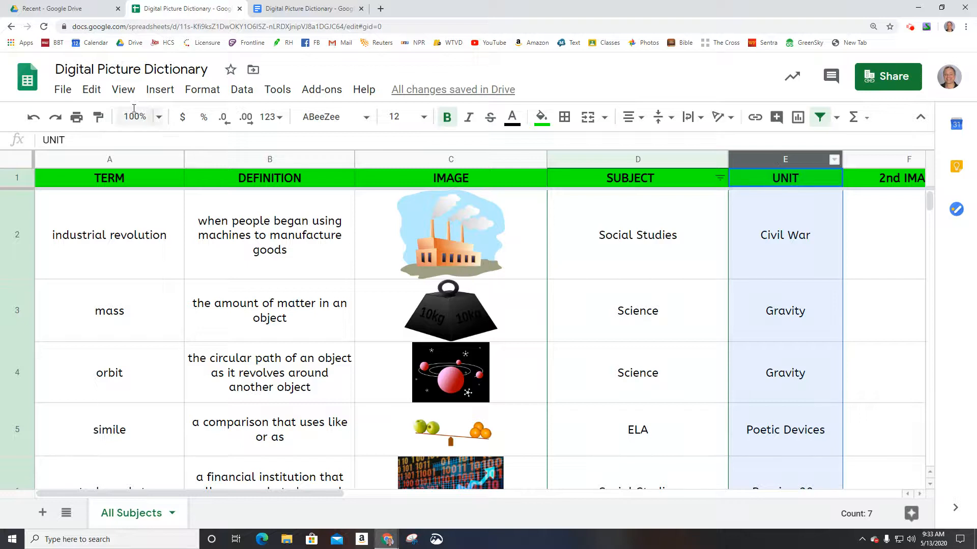
{"action": "left_click", "coordinate": [233, 91]}
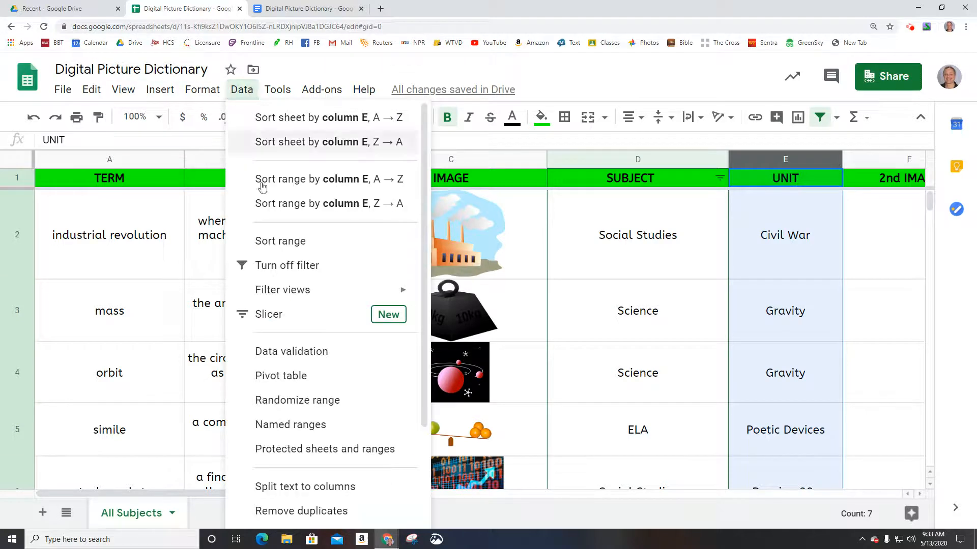
{"action": "left_click", "coordinate": [273, 265]}
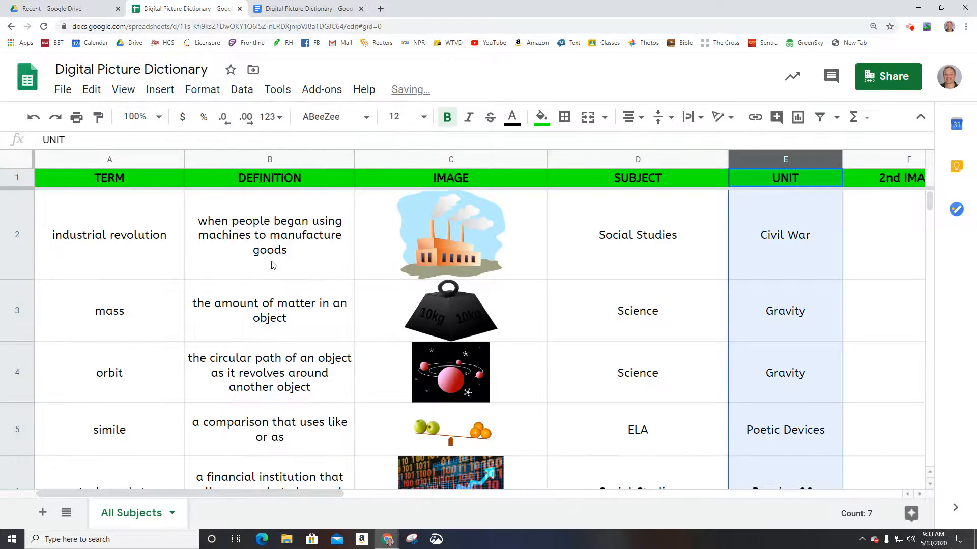
Create a filter covering both the SUBJECT and UNIT columns.
{"action": "left_click", "coordinate": [617, 154]}
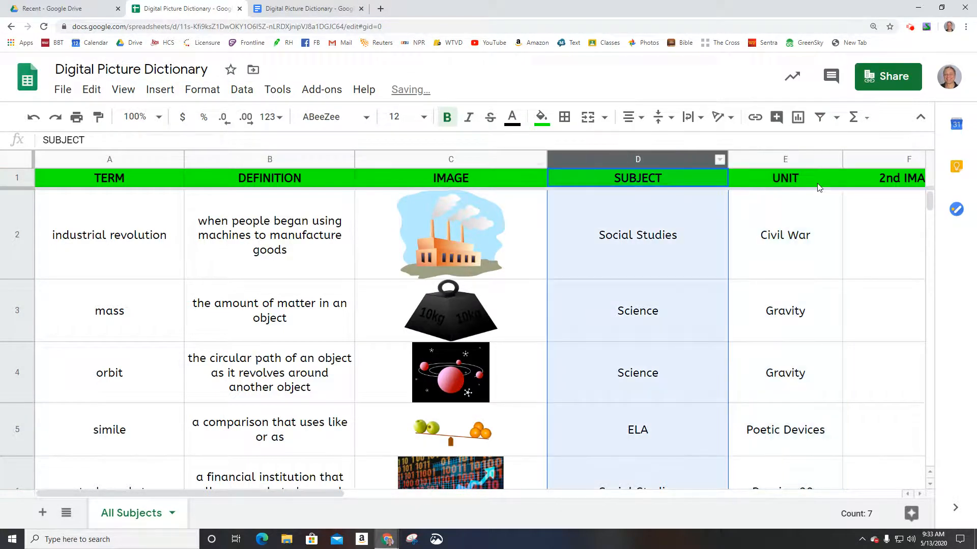
{"action": "left_click", "coordinate": [788, 161], "text": "shift"}
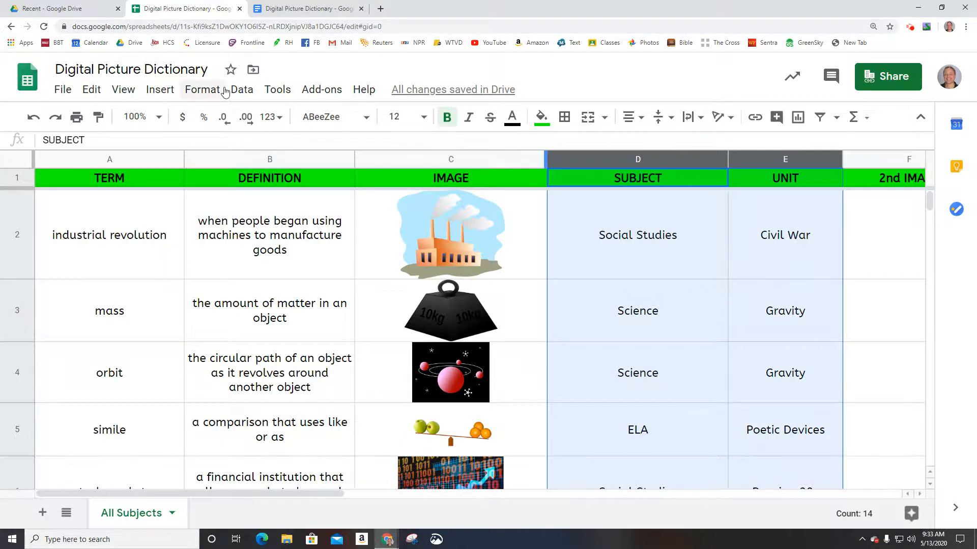
{"action": "left_click", "coordinate": [241, 89]}
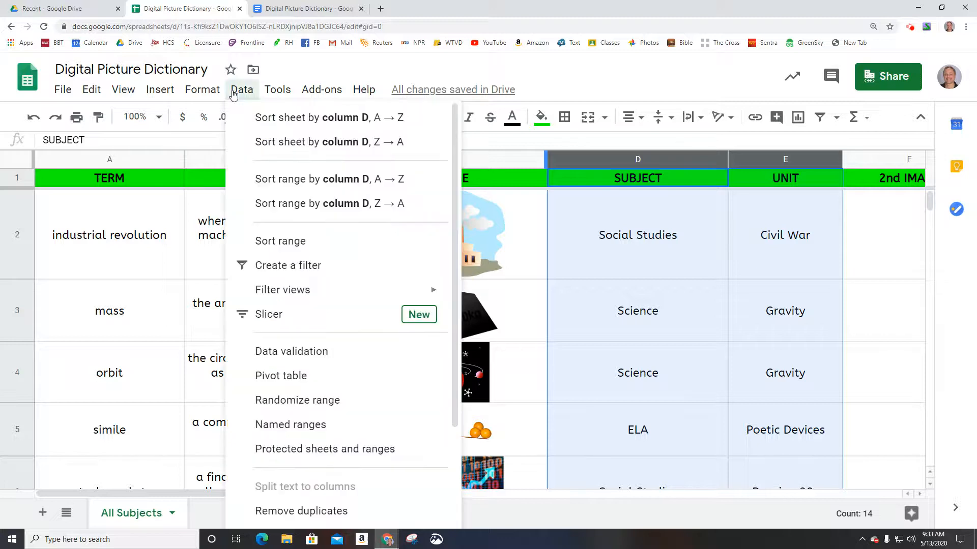
{"action": "left_click", "coordinate": [265, 265]}
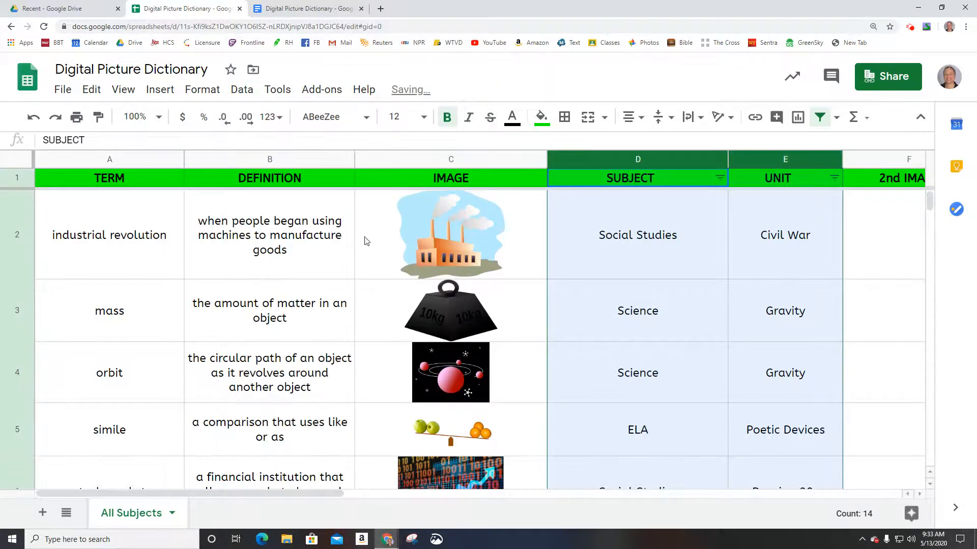
{"action": "left_click", "coordinate": [505, 160]}
{"action": "left_click", "coordinate": [604, 206]}
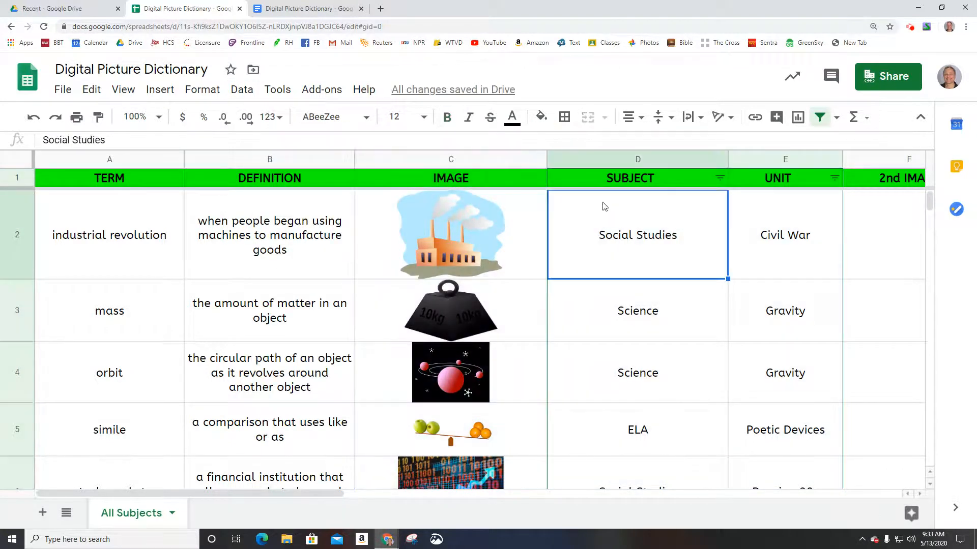
{"action": "left_click", "coordinate": [787, 252]}
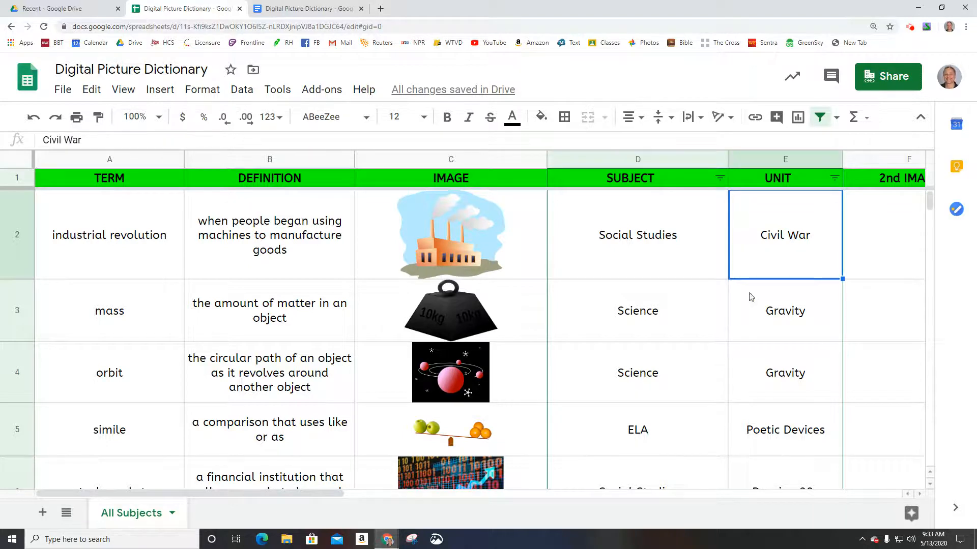
{"action": "left_click", "coordinate": [681, 266]}
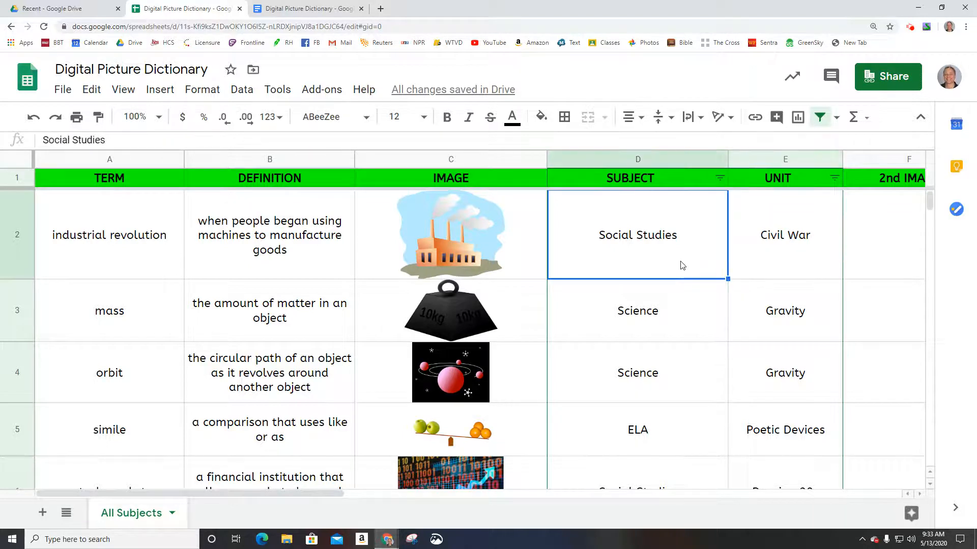
Turn off the filter and create it again across the SUBJECT and UNIT columns together.
{"action": "left_click", "coordinate": [652, 160]}
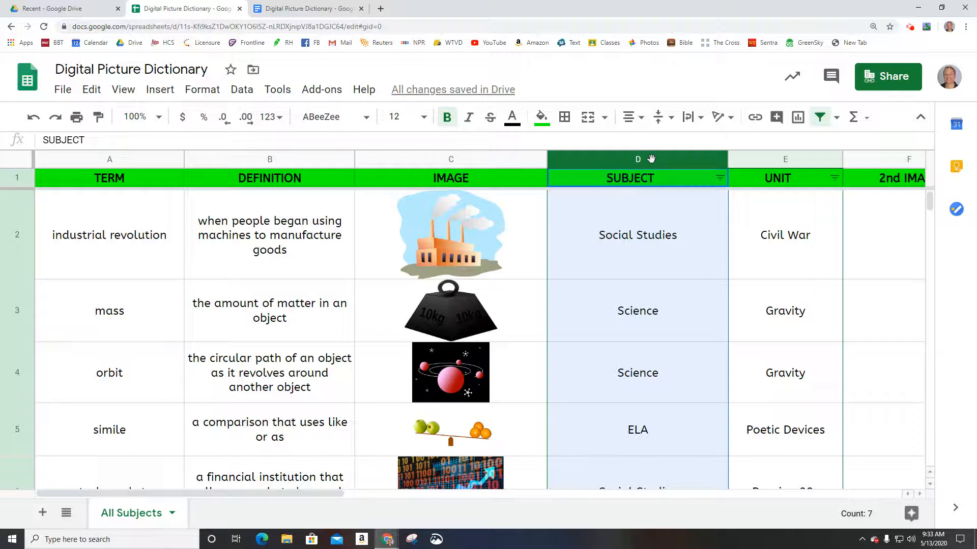
{"action": "left_click", "coordinate": [772, 160], "text": "shift"}
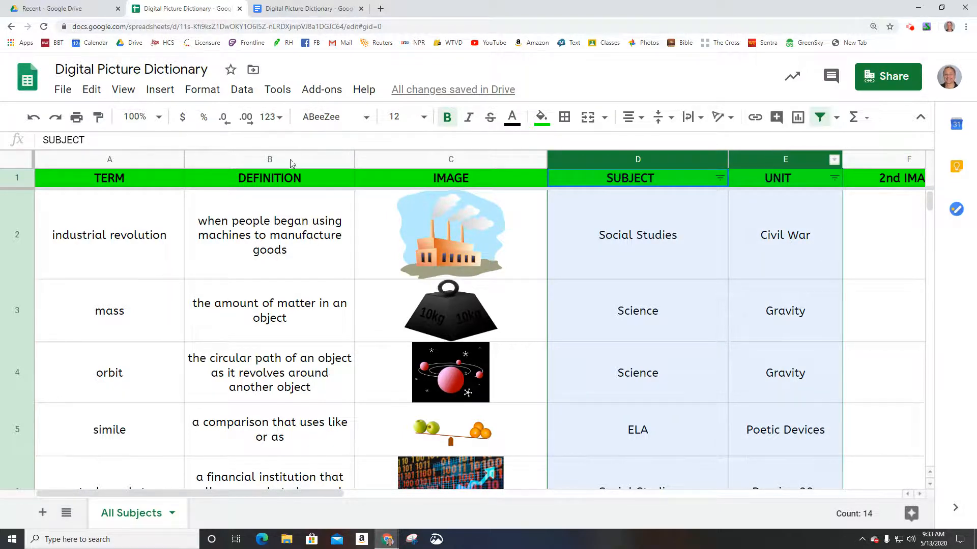
{"action": "left_click", "coordinate": [241, 90]}
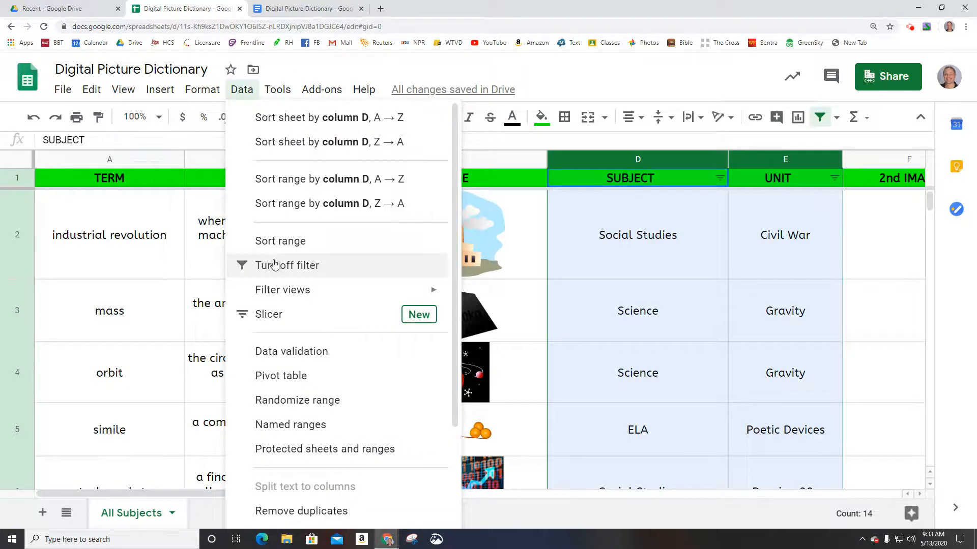
{"action": "left_click", "coordinate": [245, 264]}
{"action": "left_click", "coordinate": [245, 89]}
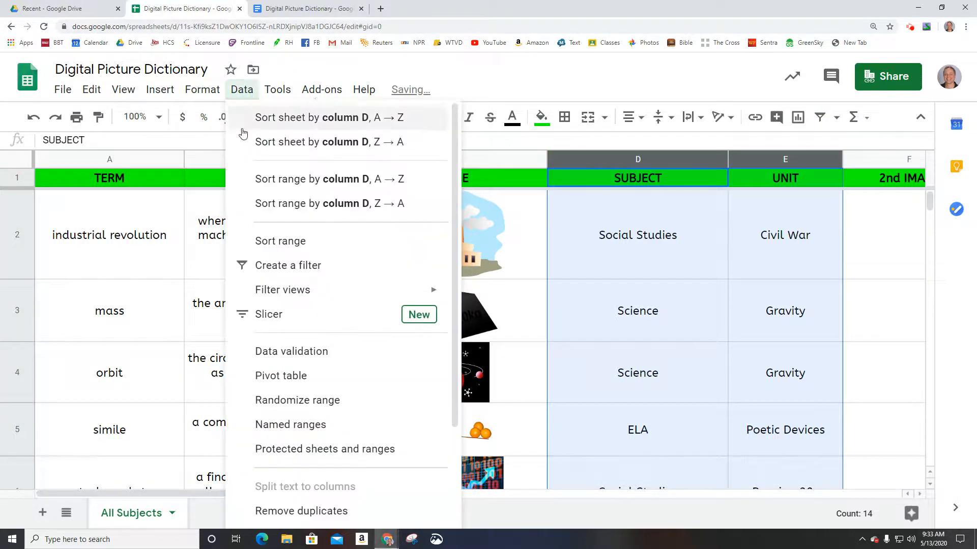
{"action": "left_click", "coordinate": [262, 265]}
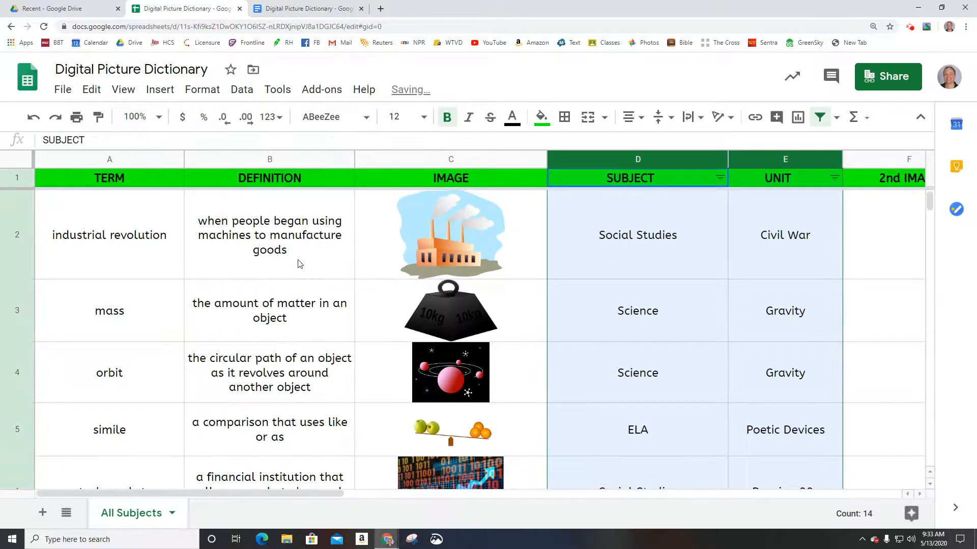
{"action": "left_click", "coordinate": [748, 316]}
{"action": "left_click", "coordinate": [696, 229]}
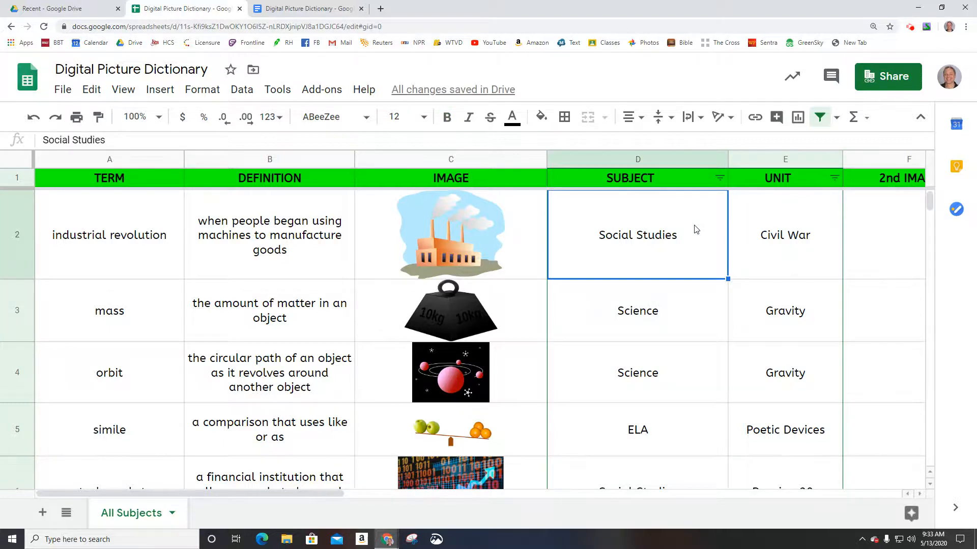
{"action": "left_click", "coordinate": [684, 319]}
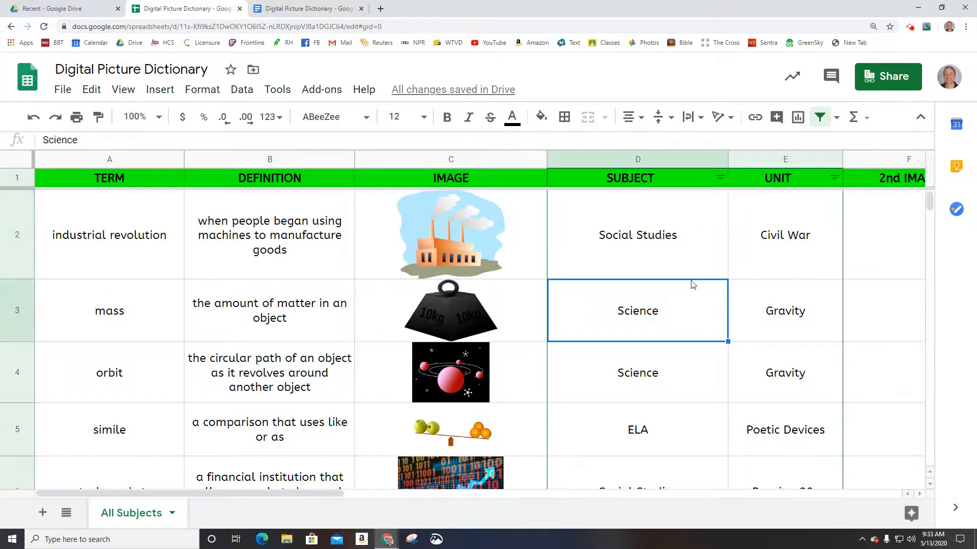
Filter the SUBJECT column to show only ELA terms and check the UNIT filter choices.
{"action": "left_click", "coordinate": [721, 183]}
{"action": "scroll", "coordinate": [682, 270], "scroll_direction": "down", "scroll_amount": 2}
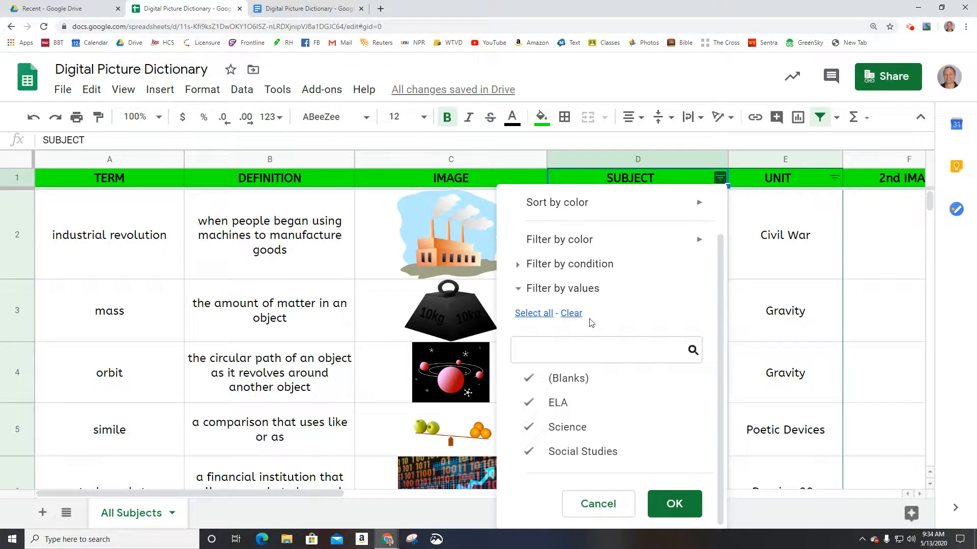
{"action": "left_click", "coordinate": [571, 313]}
{"action": "left_click", "coordinate": [567, 403]}
{"action": "left_click", "coordinate": [660, 501]}
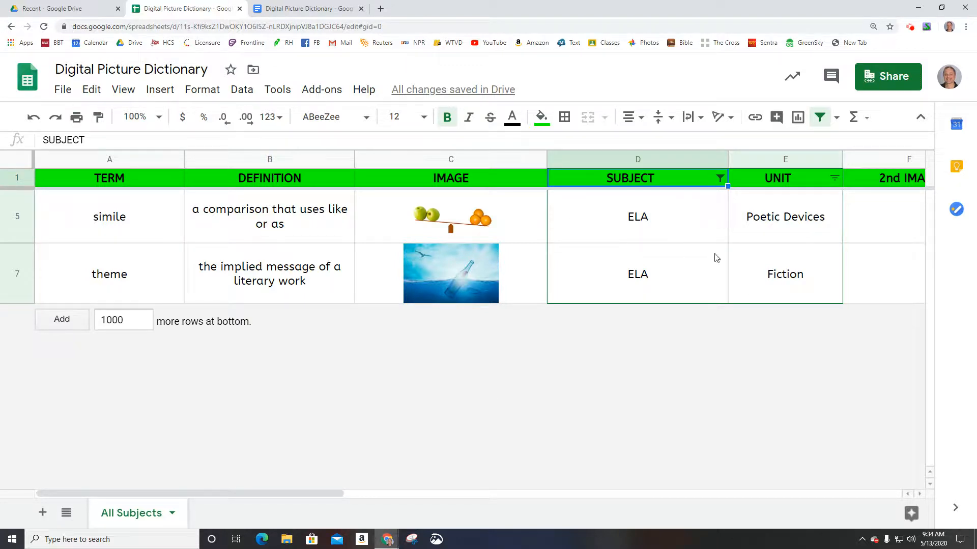
{"action": "left_click", "coordinate": [835, 178]}
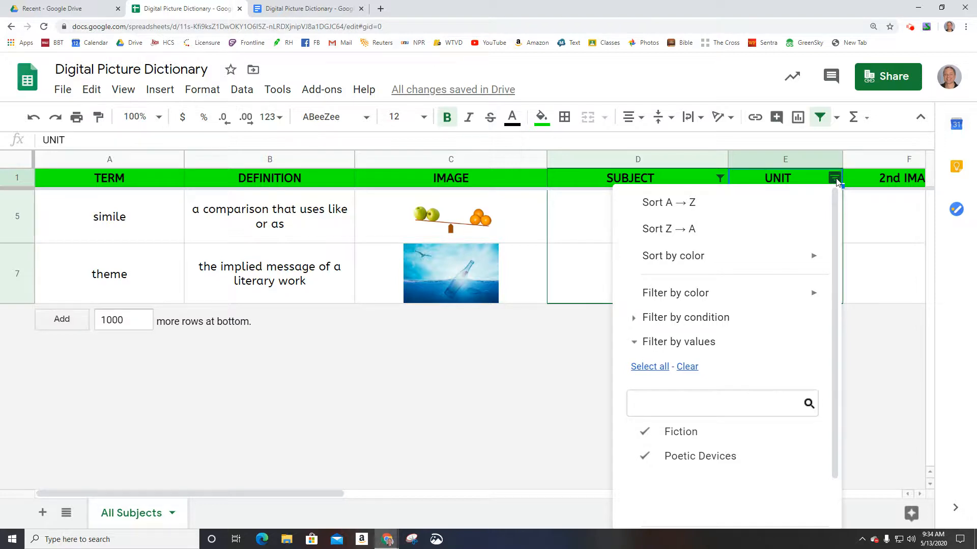
{"action": "left_click", "coordinate": [874, 375]}
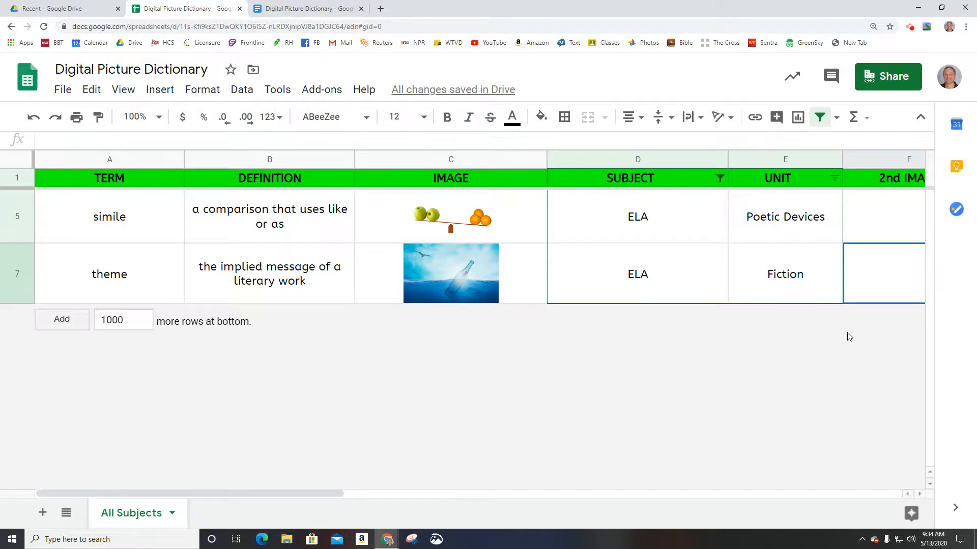
Reselect all values in the SUBJECT filter and look through the complete list of terms.
{"action": "left_click", "coordinate": [719, 179]}
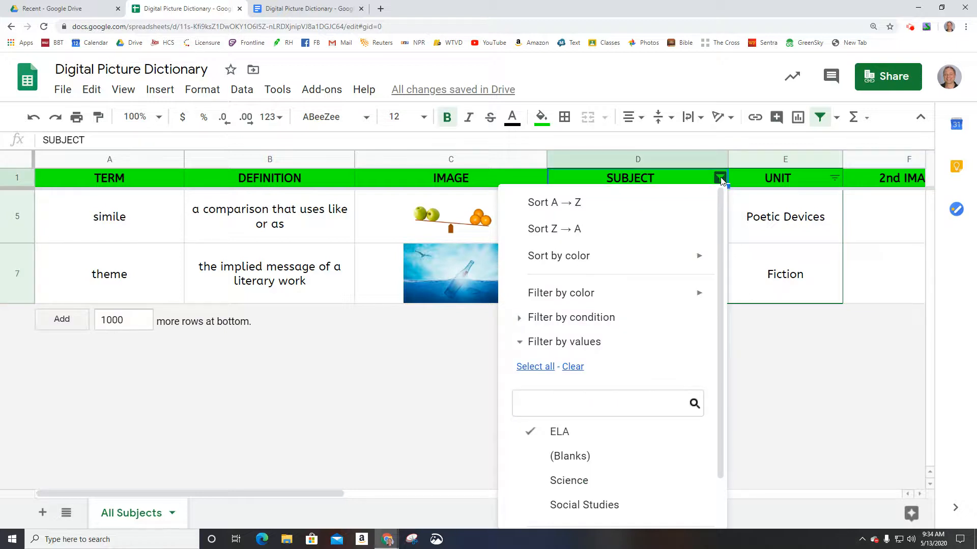
{"action": "left_click", "coordinate": [543, 367]}
{"action": "scroll", "coordinate": [682, 408], "scroll_direction": "down", "scroll_amount": 1}
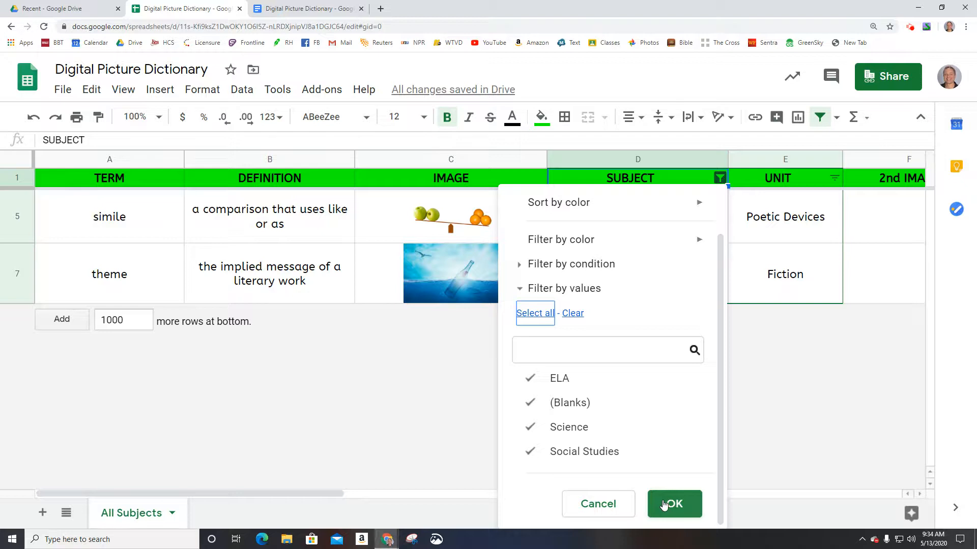
{"action": "left_click", "coordinate": [664, 504]}
{"action": "scroll", "coordinate": [814, 380], "scroll_direction": "up", "scroll_amount": 3}
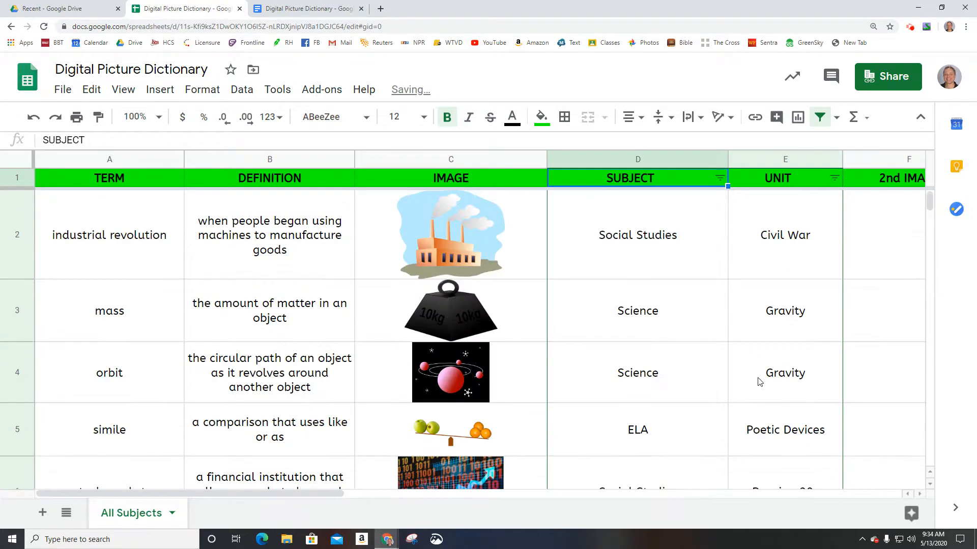
{"action": "scroll", "coordinate": [759, 381], "scroll_direction": "down", "scroll_amount": 3}
{"action": "scroll", "coordinate": [760, 382], "scroll_direction": "up", "scroll_amount": 3}
{"action": "scroll", "coordinate": [759, 382], "scroll_direction": "down", "scroll_amount": 3}
{"action": "scroll", "coordinate": [760, 382], "scroll_direction": "up", "scroll_amount": 3}
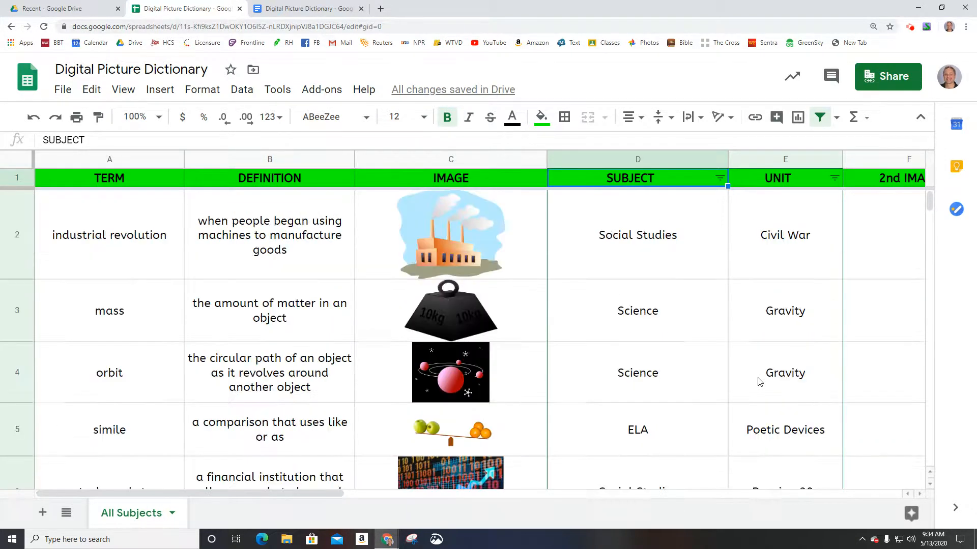
Filter the SUBJECT column to show only Social Studies terms.
{"action": "left_click", "coordinate": [719, 179]}
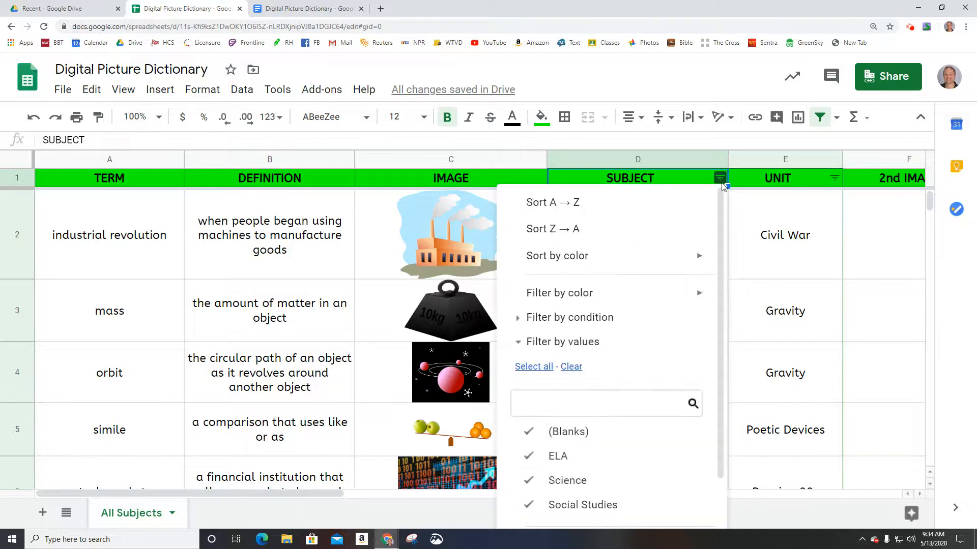
{"action": "left_click", "coordinate": [571, 366]}
{"action": "left_click", "coordinate": [593, 506]}
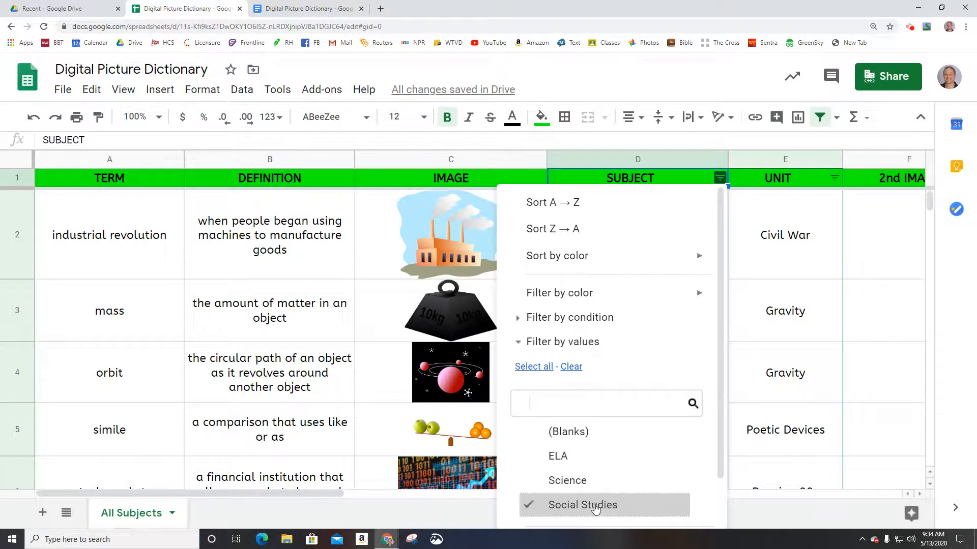
{"action": "scroll", "coordinate": [647, 469], "scroll_direction": "down", "scroll_amount": 2}
{"action": "left_click", "coordinate": [680, 503]}
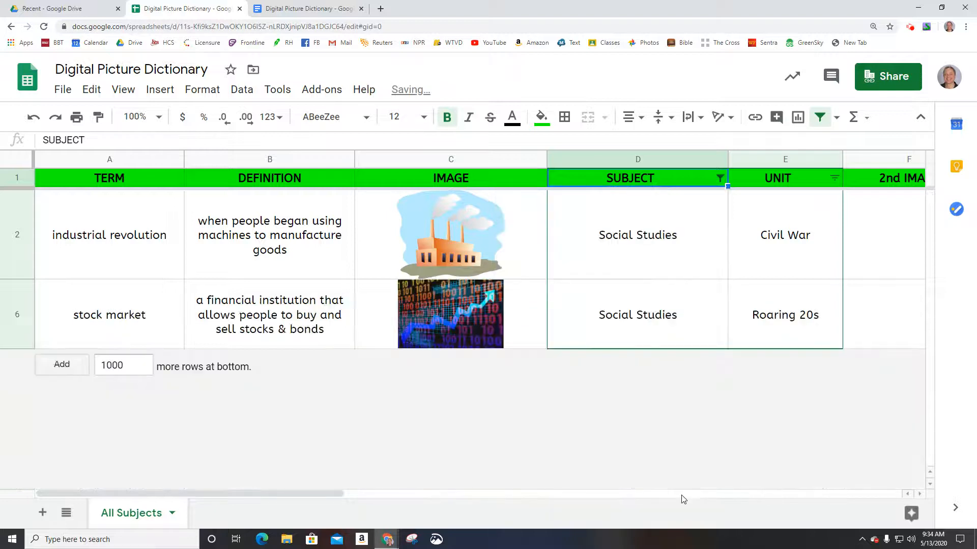
Exclude Civil War from the UNIT filter so that only Roaring 20s terms are shown.
{"action": "left_click", "coordinate": [830, 179]}
{"action": "left_click", "coordinate": [698, 441]}
{"action": "scroll", "coordinate": [760, 399], "scroll_direction": "down", "scroll_amount": 1}
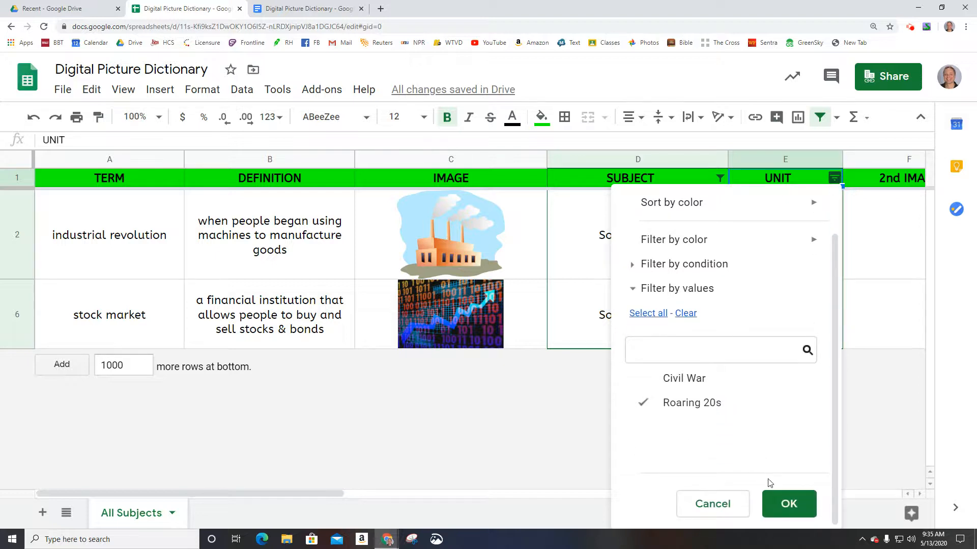
{"action": "left_click", "coordinate": [789, 503]}
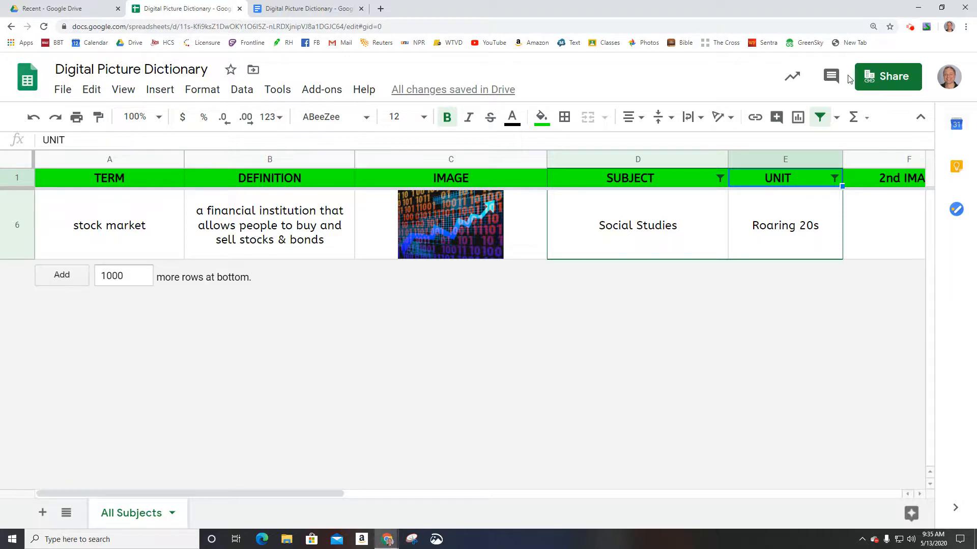
Include Civil War in the UNIT filter again alongside Roaring 20s.
{"action": "left_click", "coordinate": [834, 178]}
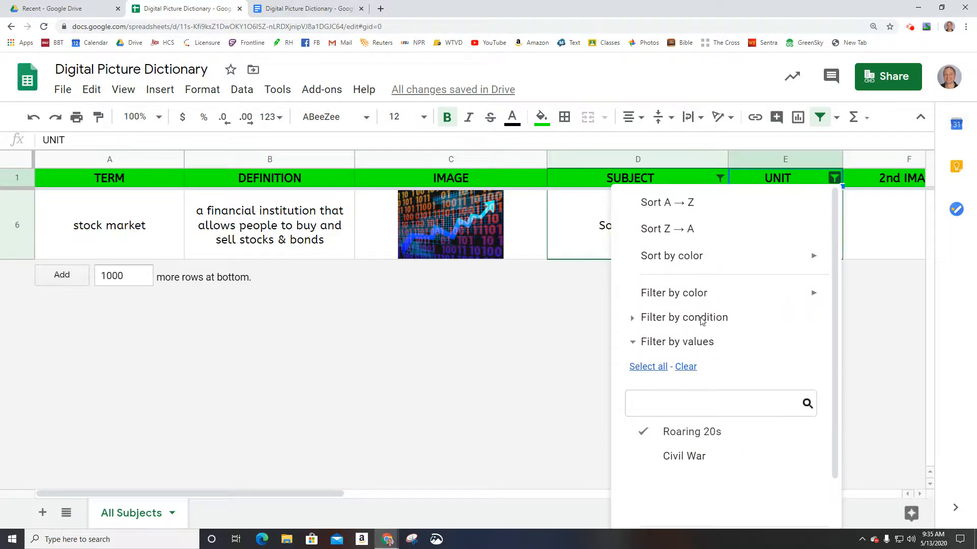
{"action": "left_click", "coordinate": [710, 457]}
{"action": "scroll", "coordinate": [816, 474], "scroll_direction": "down", "scroll_amount": 1}
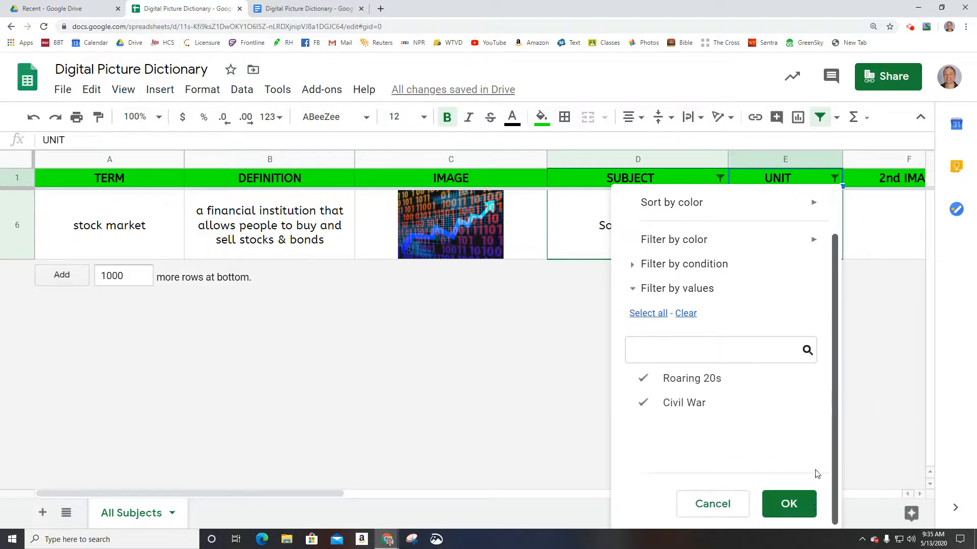
{"action": "left_click", "coordinate": [795, 509]}
Clear the Social Studies restriction by selecting all values in the SUBJECT filter.
{"action": "double_click", "coordinate": [722, 180]}
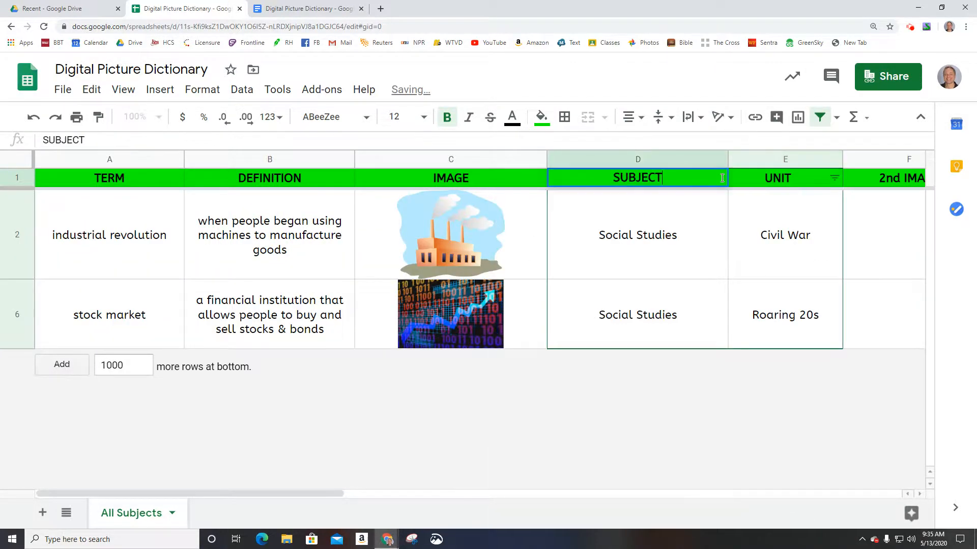
{"action": "left_click", "coordinate": [667, 228]}
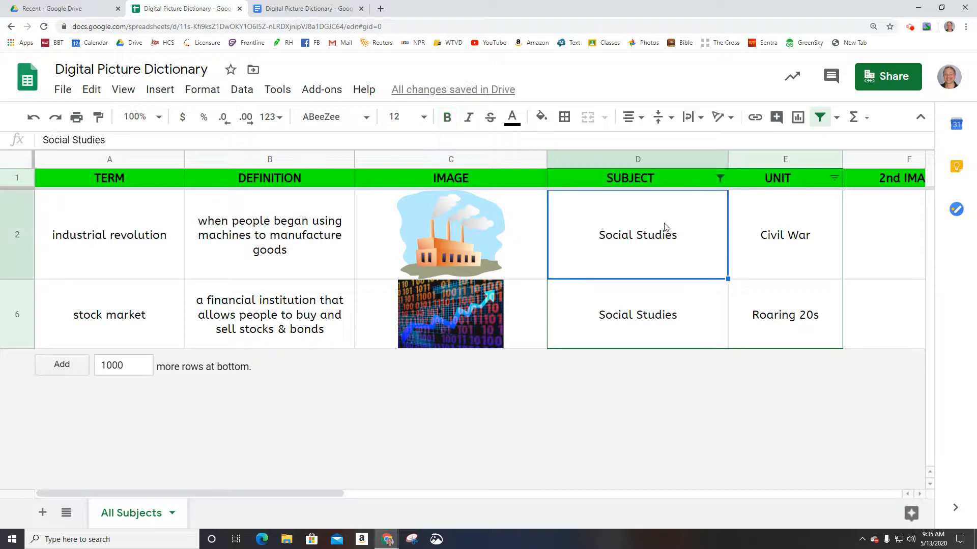
{"action": "left_click", "coordinate": [721, 179]}
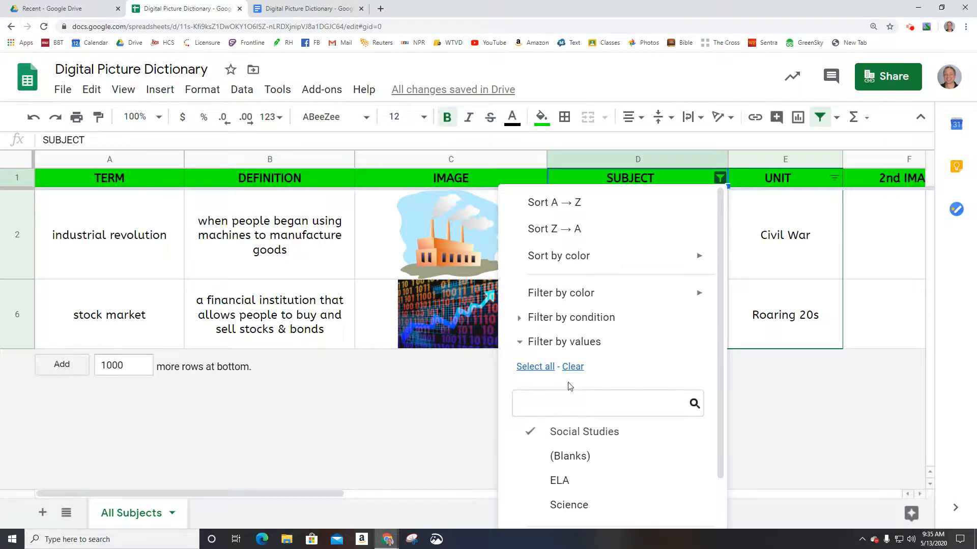
{"action": "left_click", "coordinate": [535, 369]}
{"action": "left_click", "coordinate": [888, 447]}
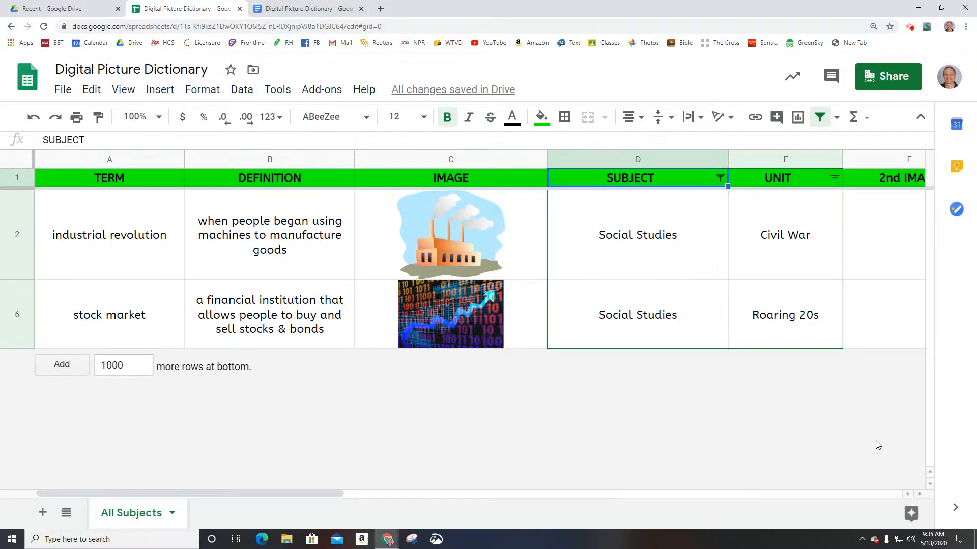
{"action": "left_click", "coordinate": [720, 179]}
{"action": "left_click", "coordinate": [548, 367]}
{"action": "scroll", "coordinate": [658, 461], "scroll_direction": "down", "scroll_amount": 1}
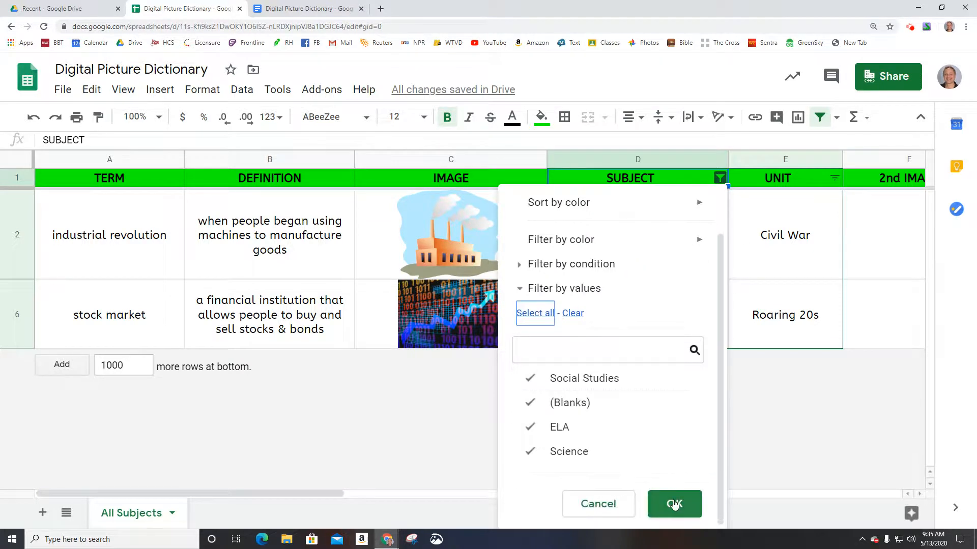
{"action": "left_click", "coordinate": [671, 503]}
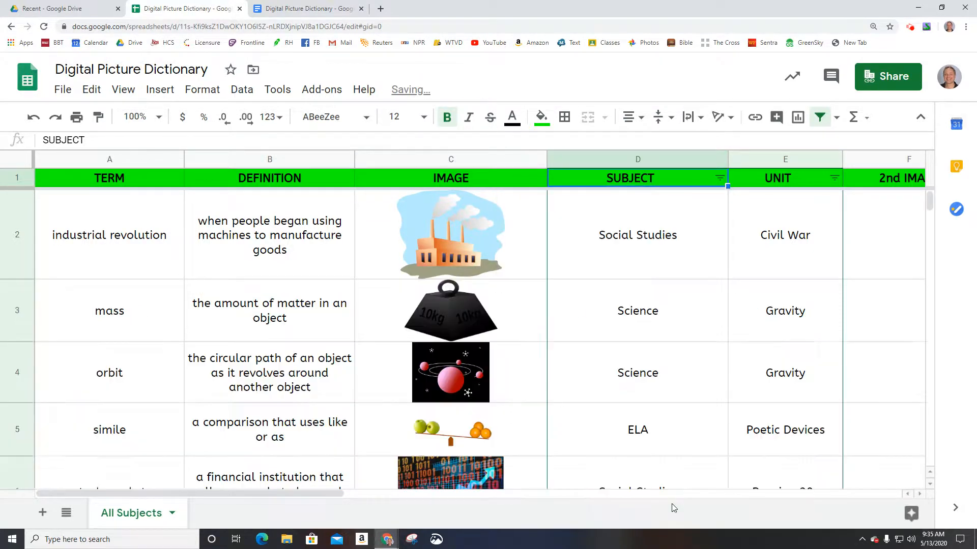
Look through the entries in the TERM column and return to its header.
{"action": "left_click", "coordinate": [435, 248]}
{"action": "key", "text": "Home"}
{"action": "key", "text": "Down"}
{"action": "key", "text": "Down"}
{"action": "key", "text": "Down"}
{"action": "key", "text": "Down"}
{"action": "key", "text": "Down"}
{"action": "key", "text": "Down"}
{"action": "key", "text": "Down"}
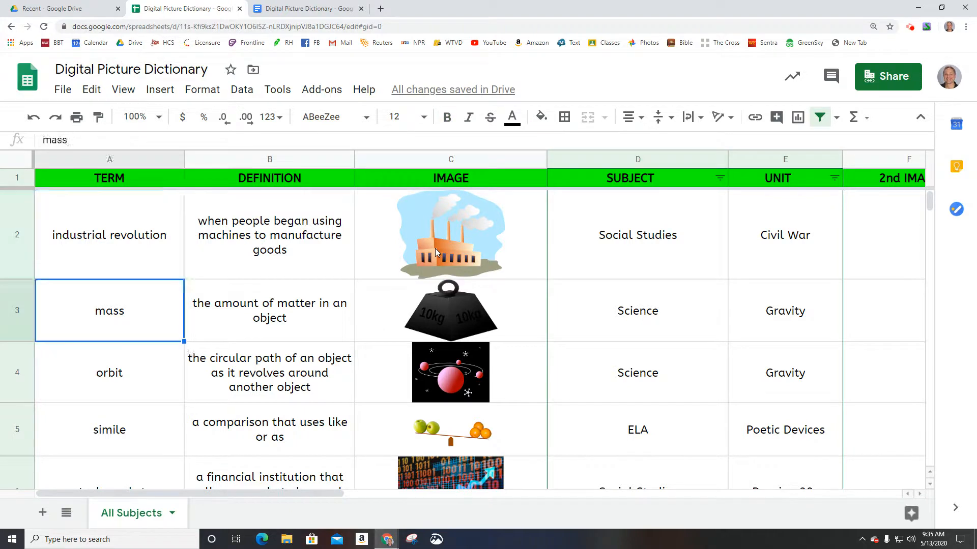
{"action": "key", "text": "Up"}
{"action": "key", "text": "Up"}
{"action": "key", "text": "Up"}
{"action": "key", "text": "Up"}
{"action": "key", "text": "Up"}
{"action": "key", "text": "Up"}
{"action": "key", "text": "Up"}
{"action": "key", "text": "Up"}
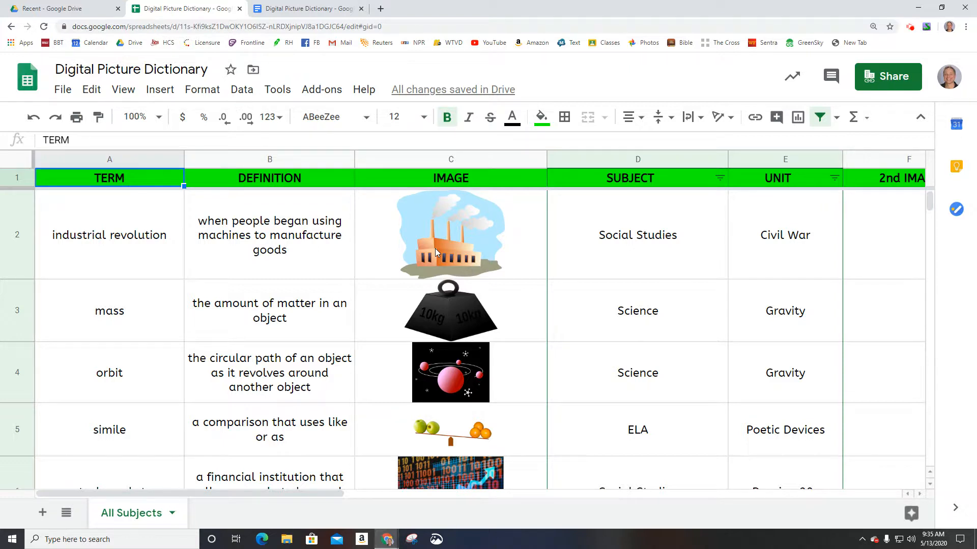
Select the entire dictionary sheet.
{"action": "left_click", "coordinate": [435, 248]}
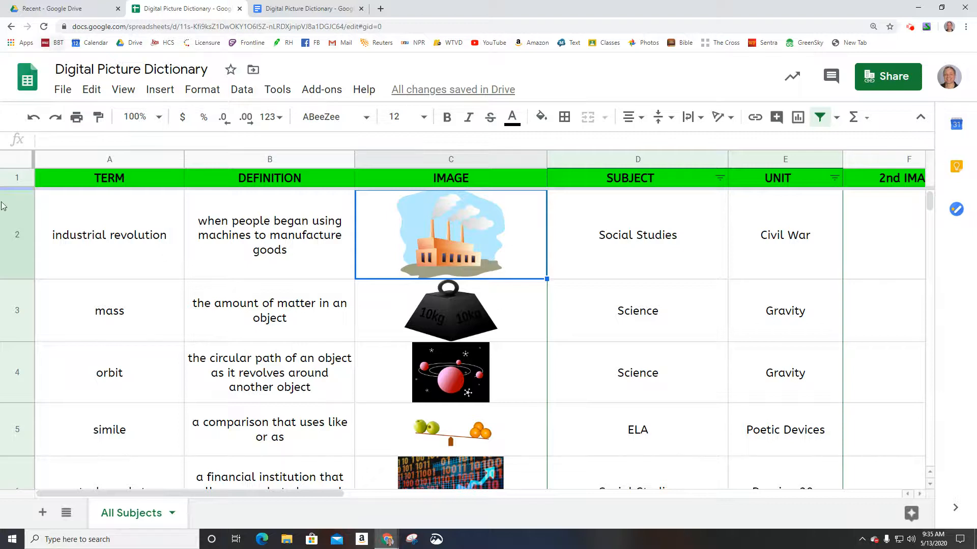
{"action": "left_click", "coordinate": [22, 158]}
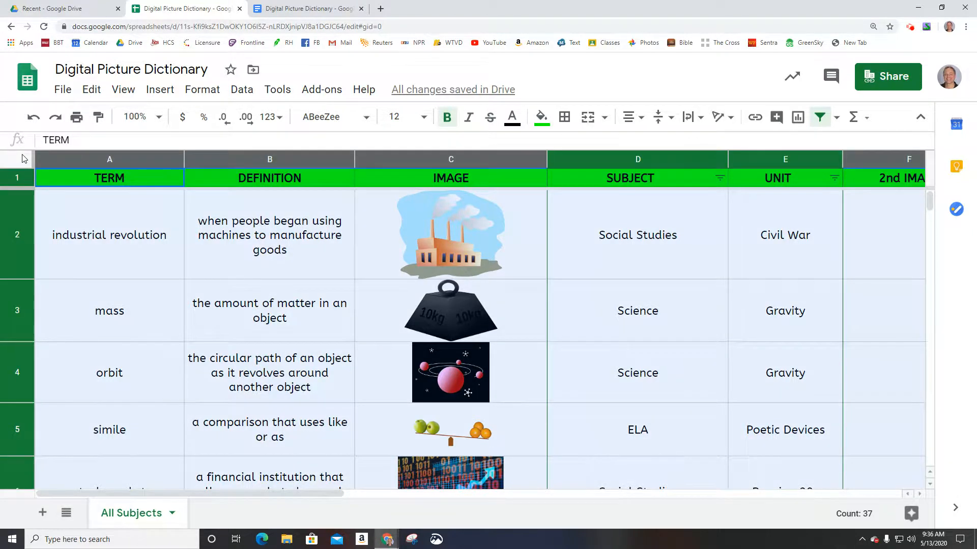